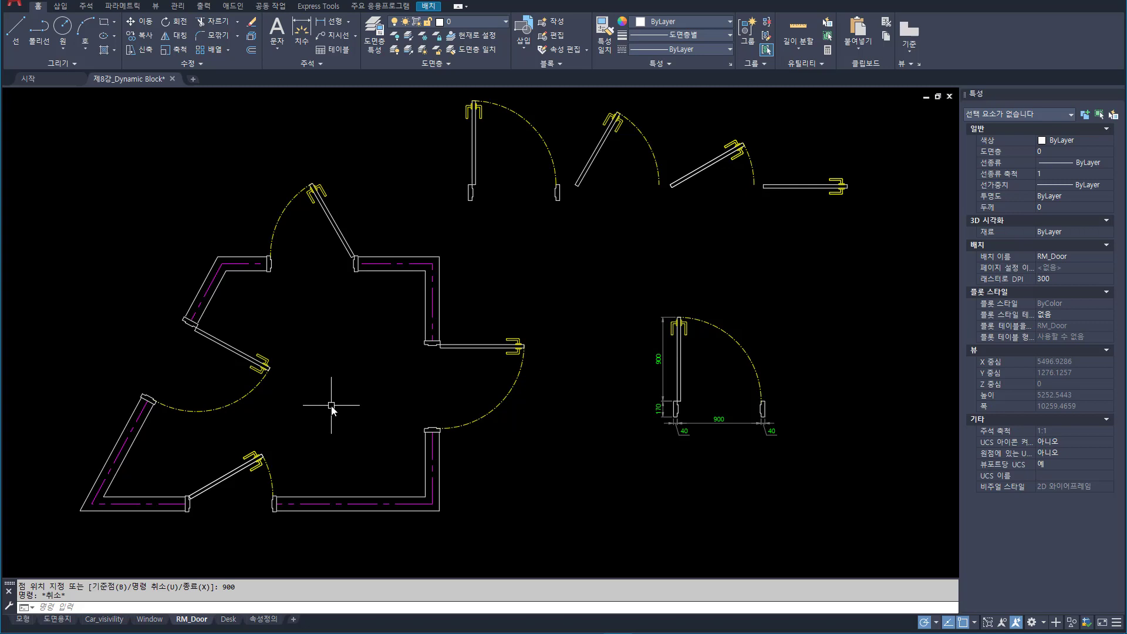
drag(101, 309, 311, 427)
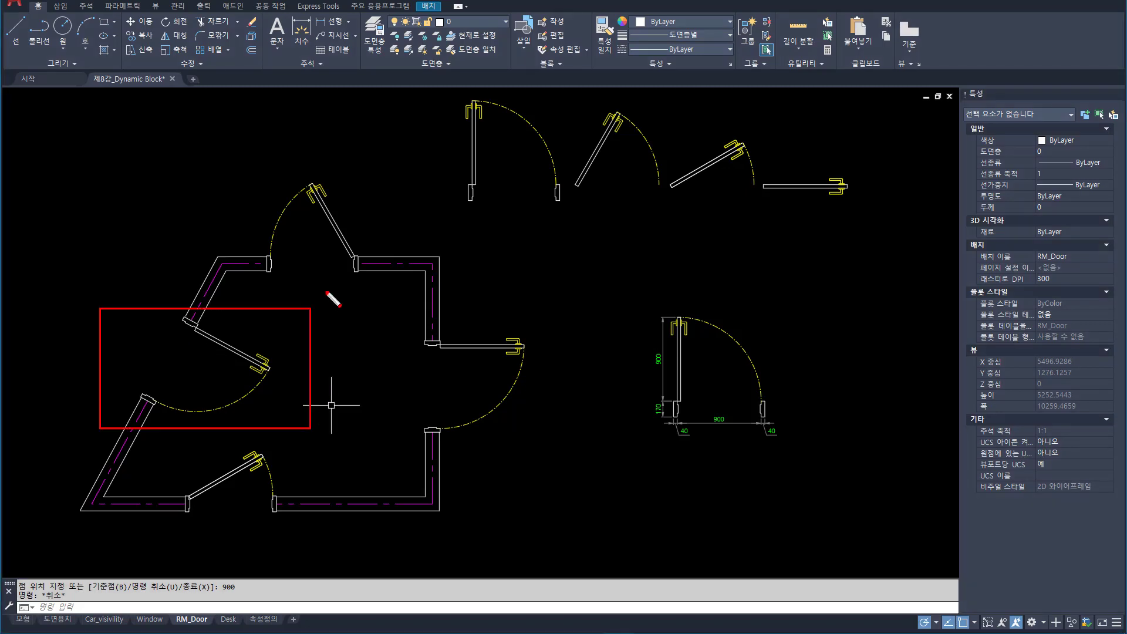
drag(251, 169, 379, 296)
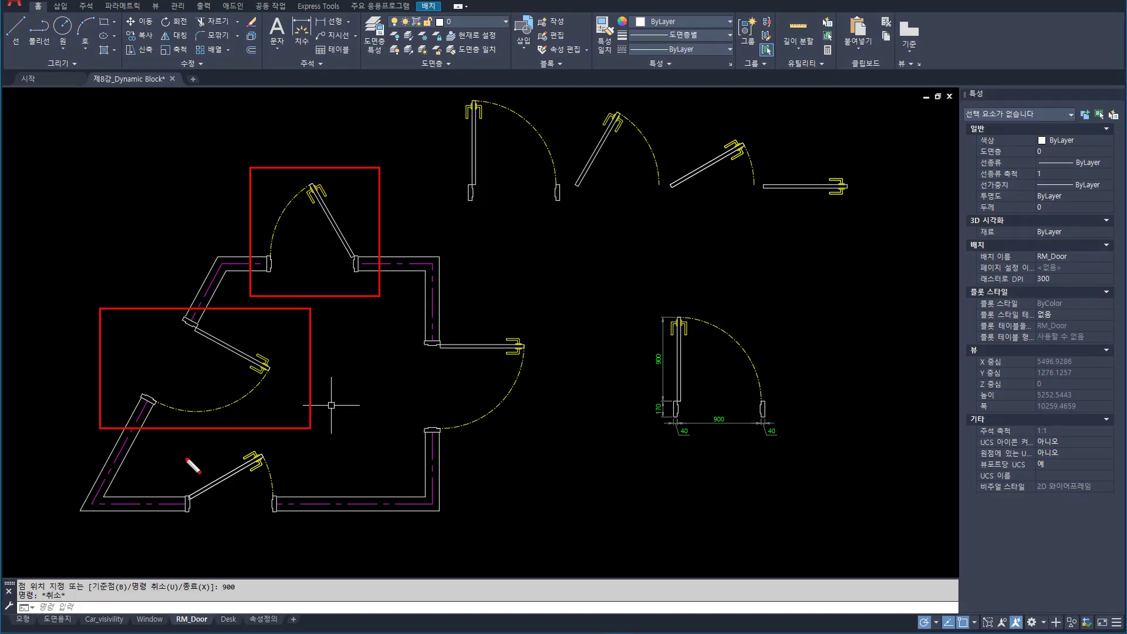
drag(242, 523, 300, 551)
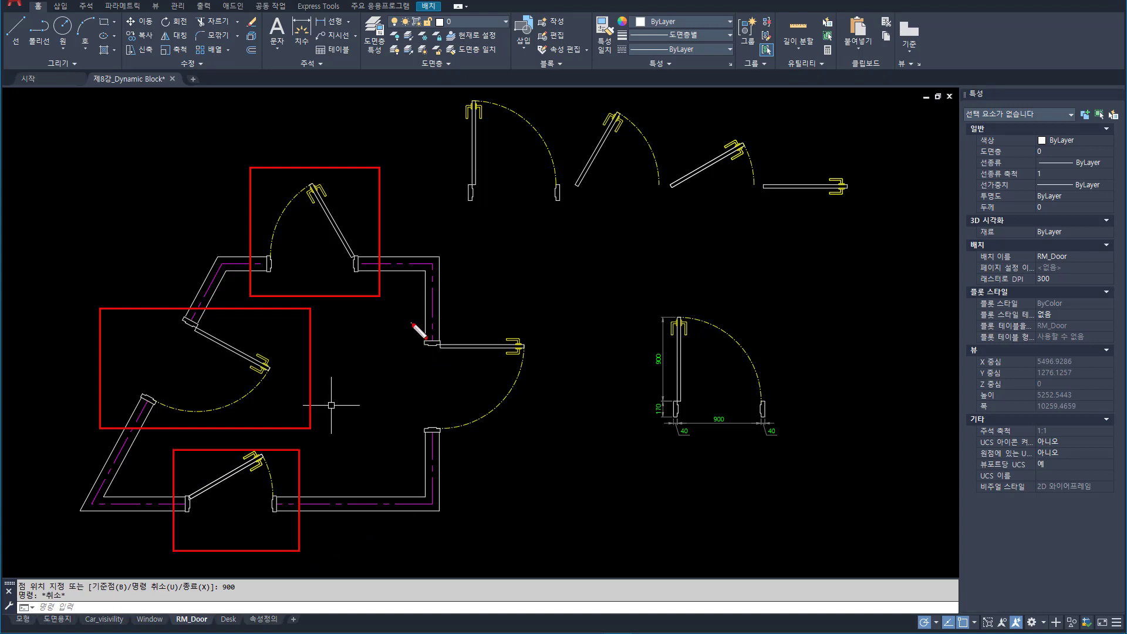
drag(412, 323, 547, 450)
key(Escape)
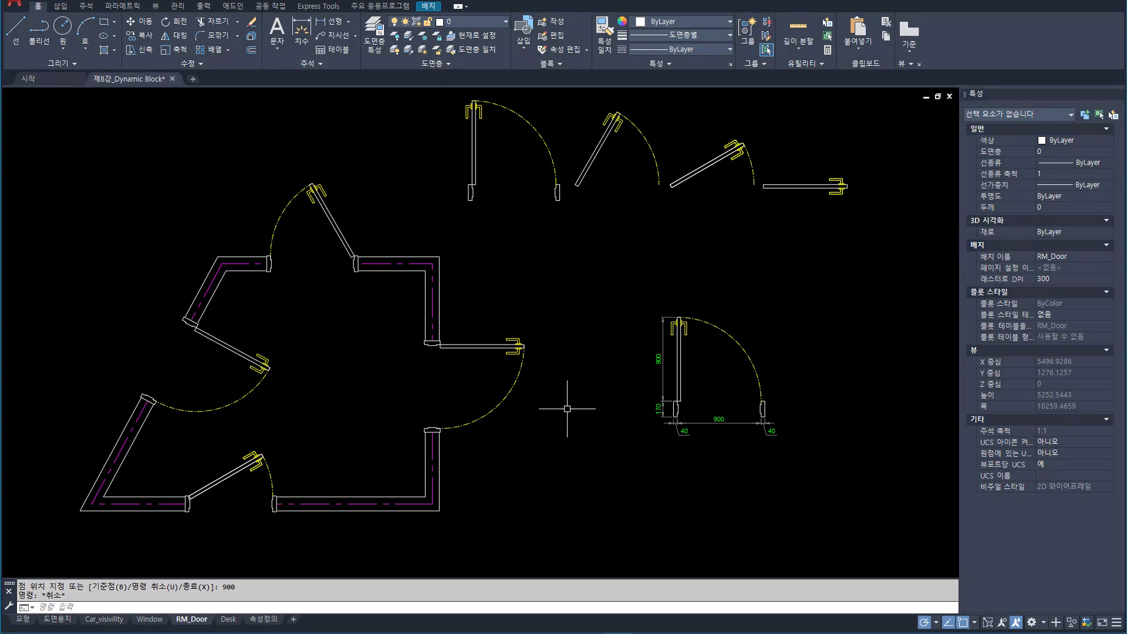
Set the opening width of the dimensioned sample door block to 800 mm.
scroll(798, 432, up, 2)
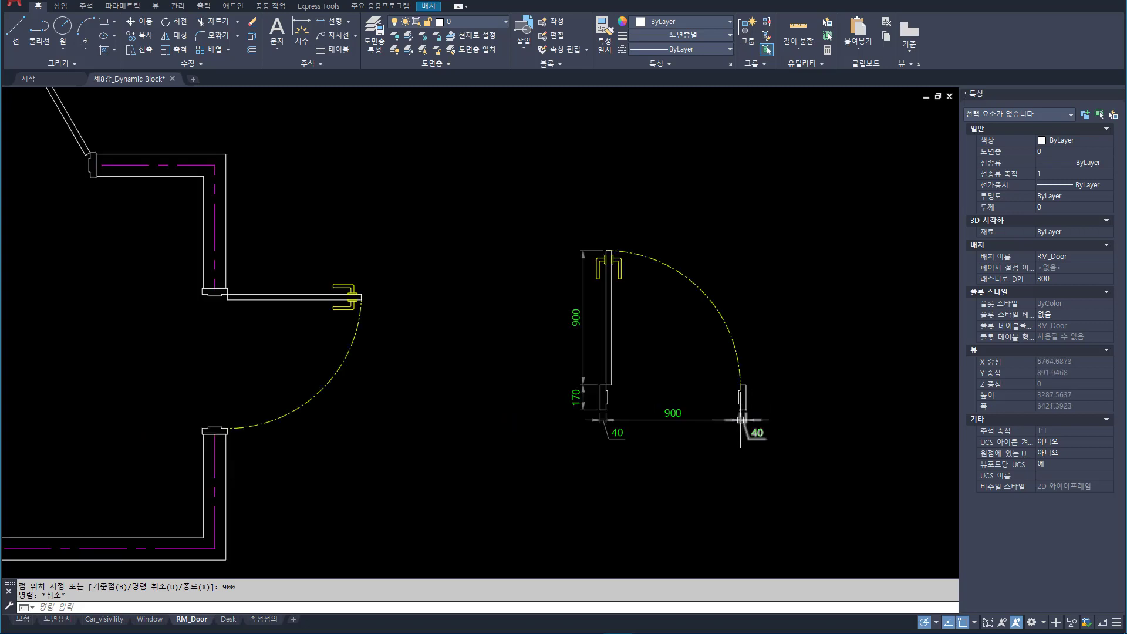
click(744, 392)
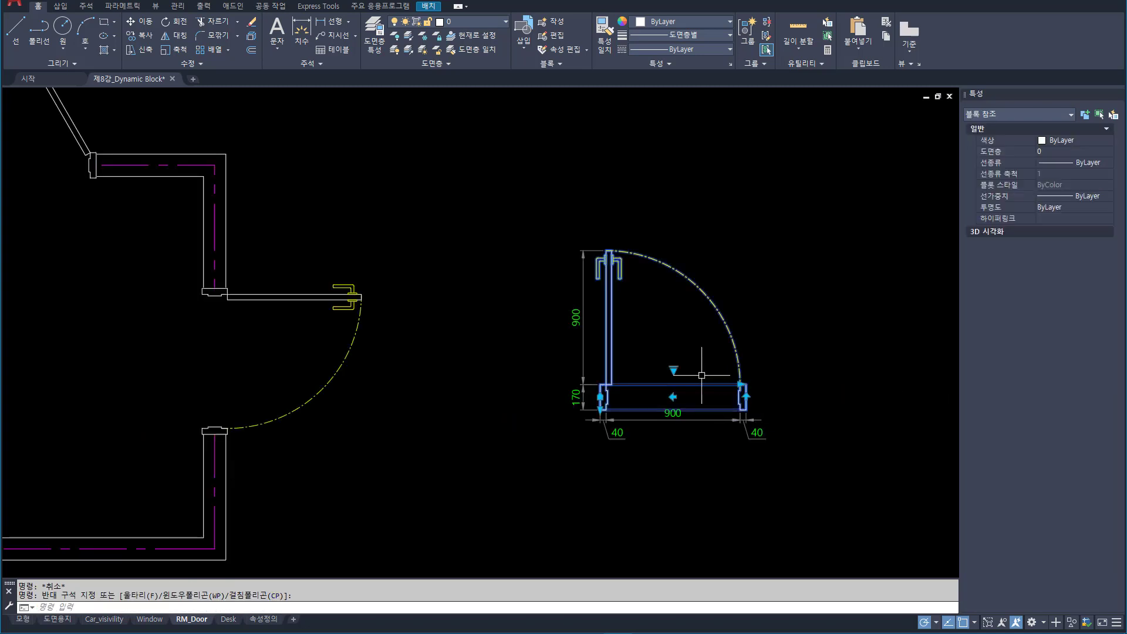
click(740, 384)
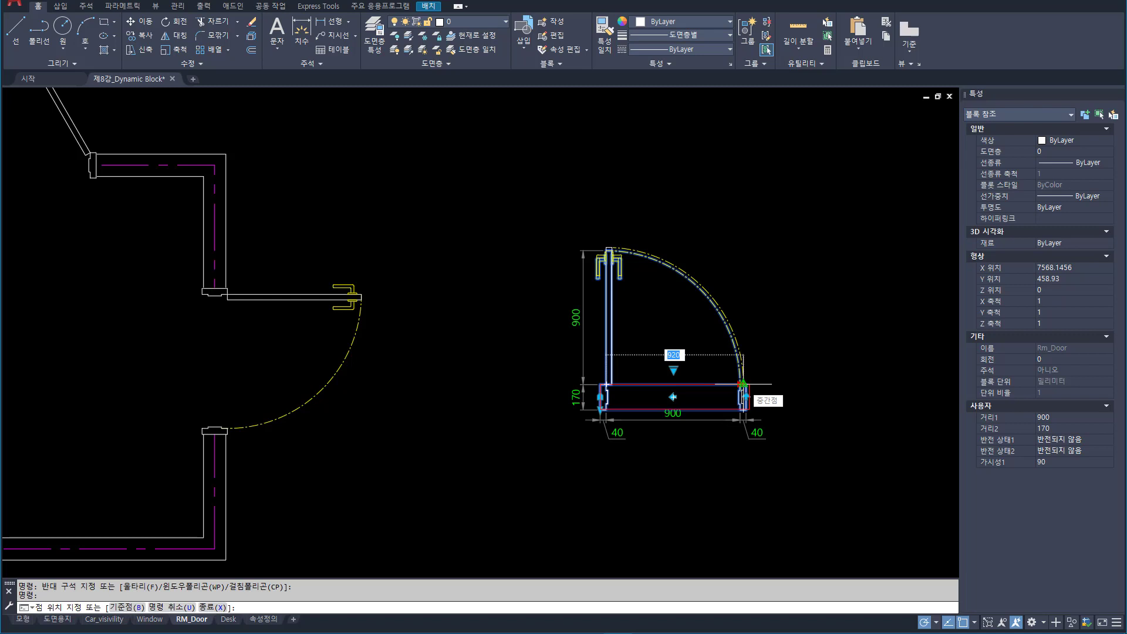
text(800)
key(Return)
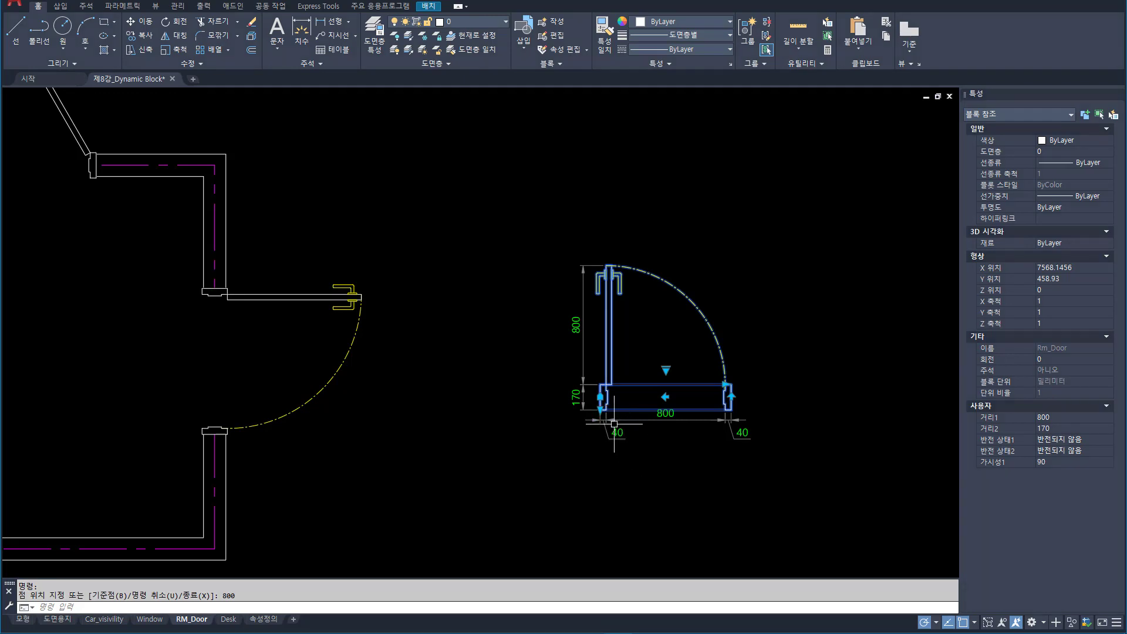
Set the frame depth of the dimensioned sample door block to 220 mm and explode the block.
scroll(611, 427, up, 4)
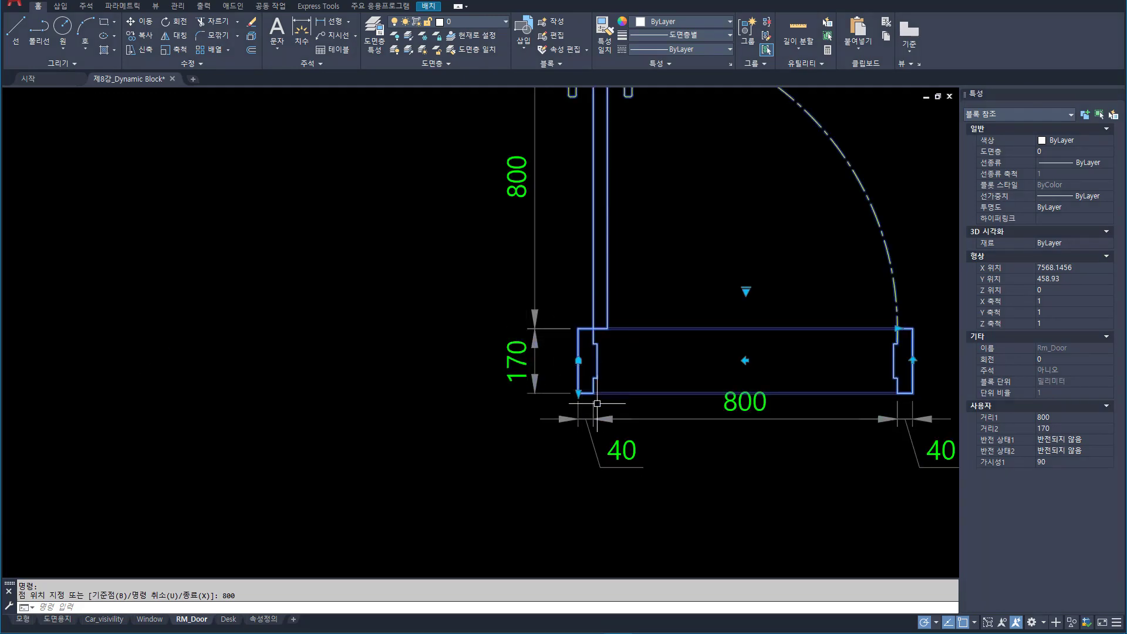
click(578, 392)
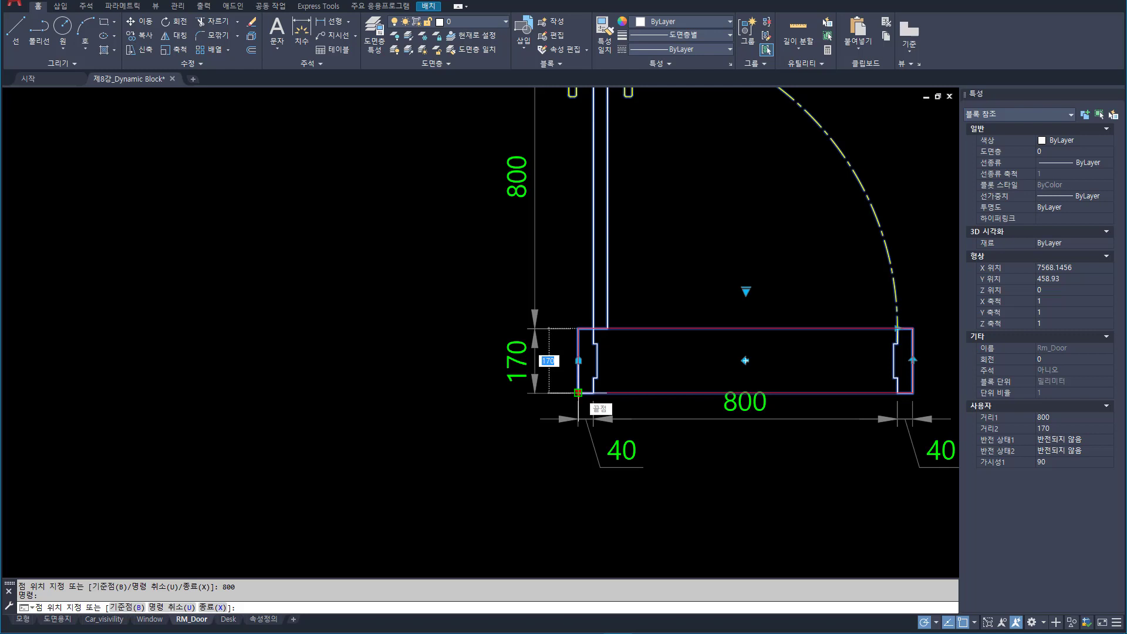
text(220)
key(Return)
text(x)
key(Return)
scroll(581, 394, down, 6)
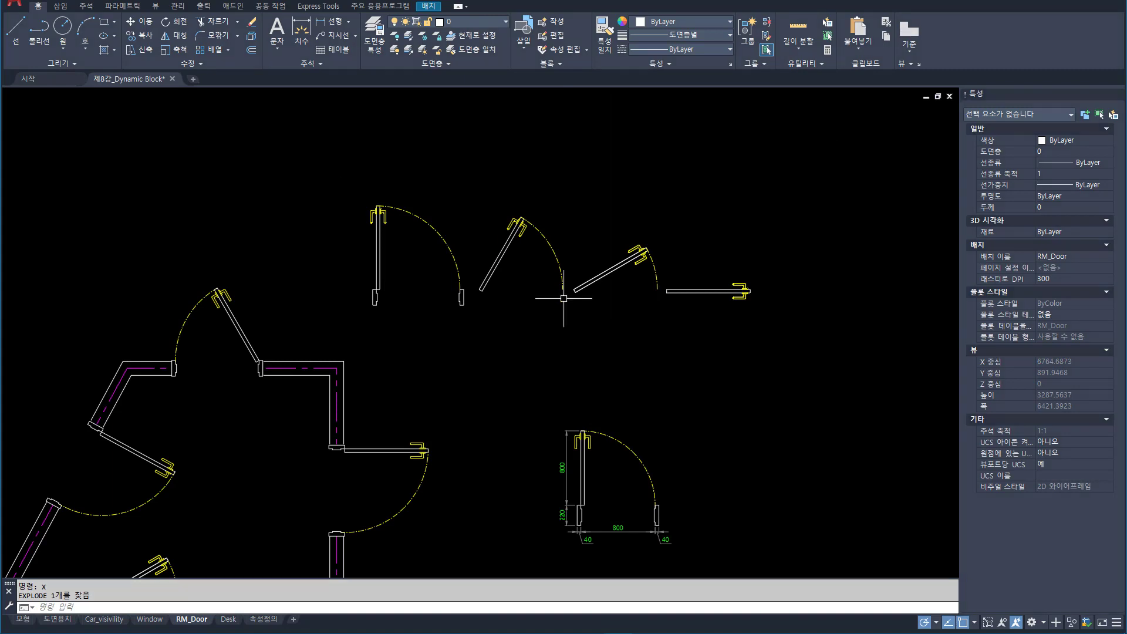
scroll(605, 328, down, 1)
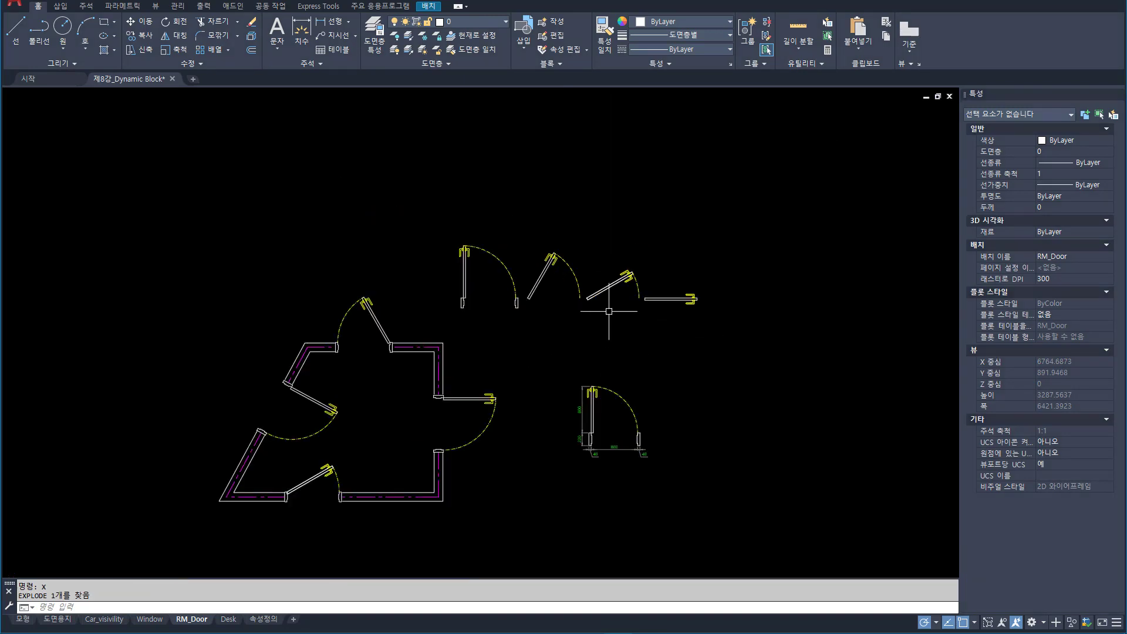
scroll(649, 294, up, 1)
scroll(615, 327, up, 1)
scroll(615, 326, down, 1)
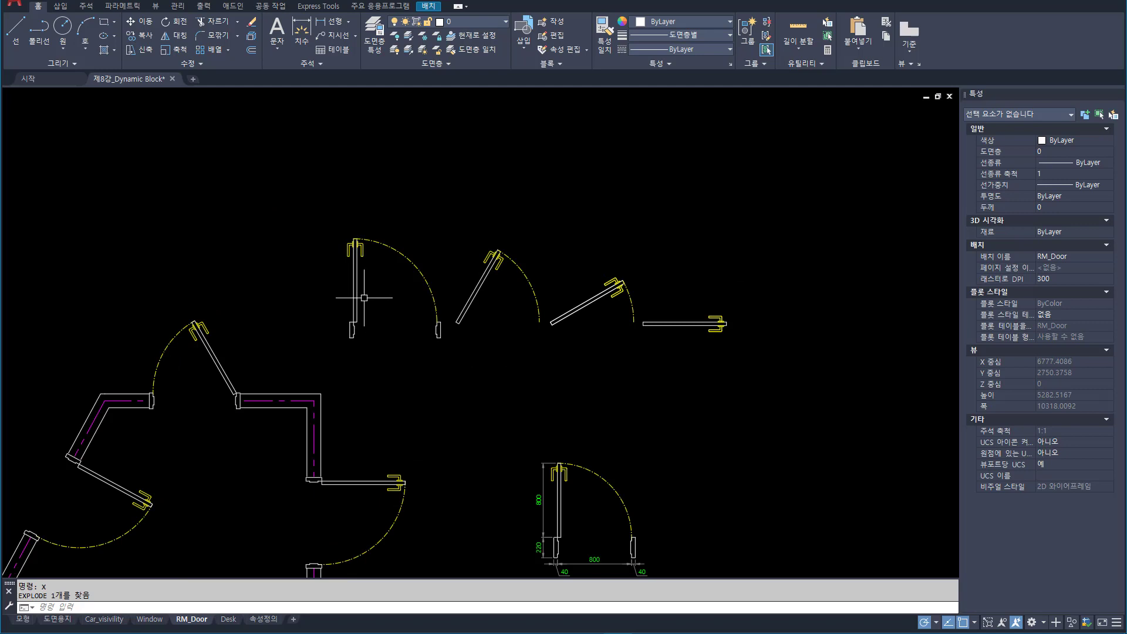
click(667, 328)
click(664, 307)
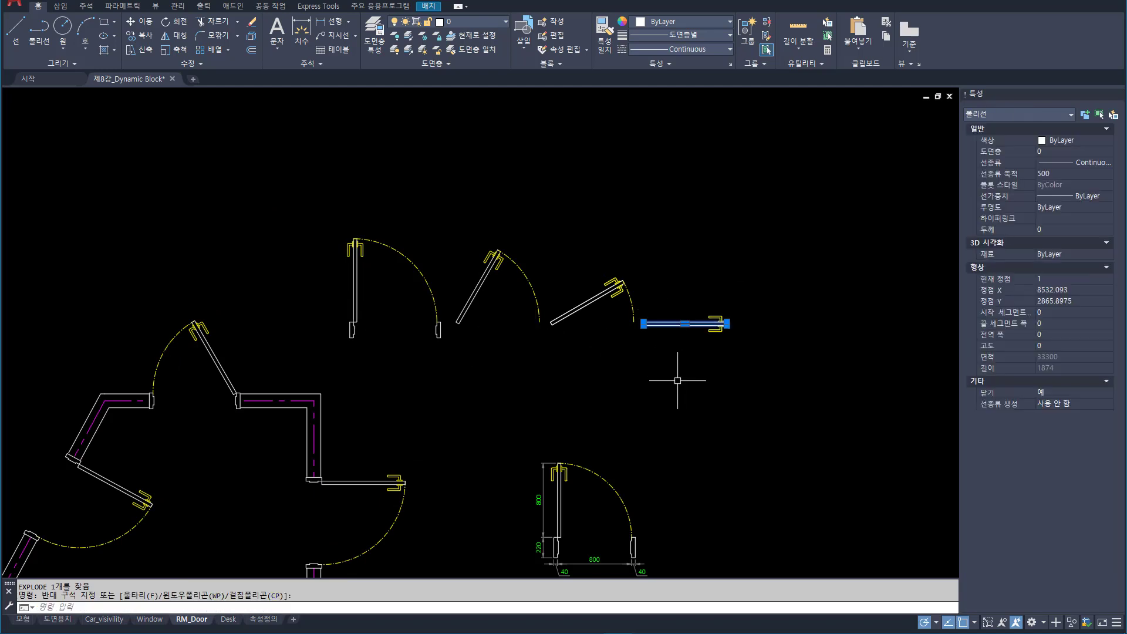
key(Escape)
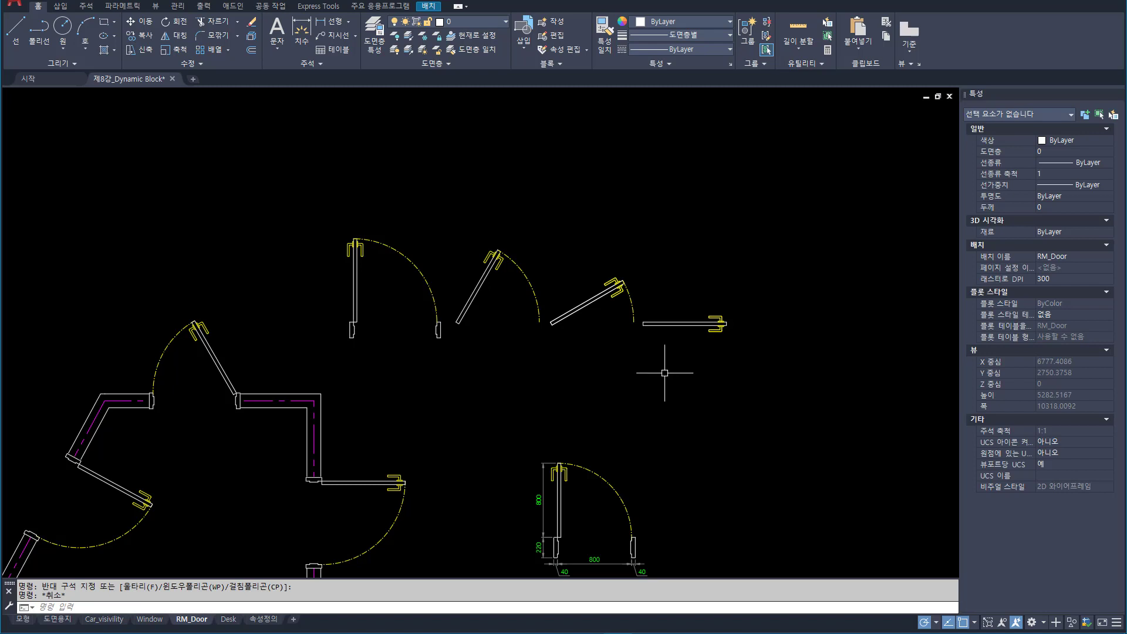
Define the row of four door drawings as block "d", based at the first door's left jamb outer-edge midpoint, and open it in the block editor.
click(300, 199)
click(767, 356)
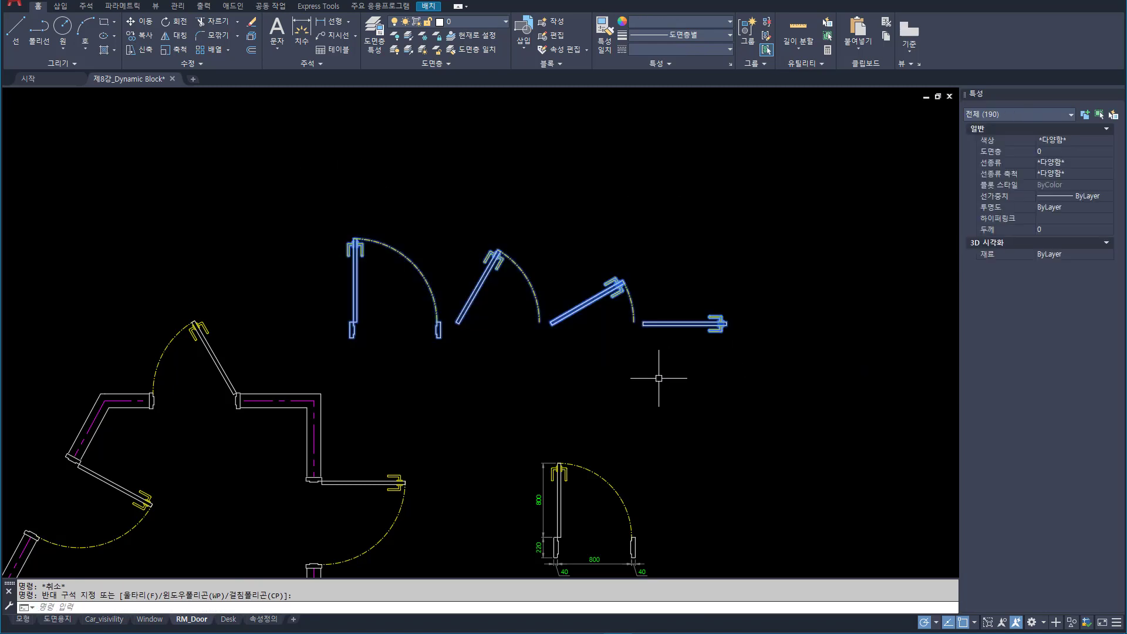
key(Return)
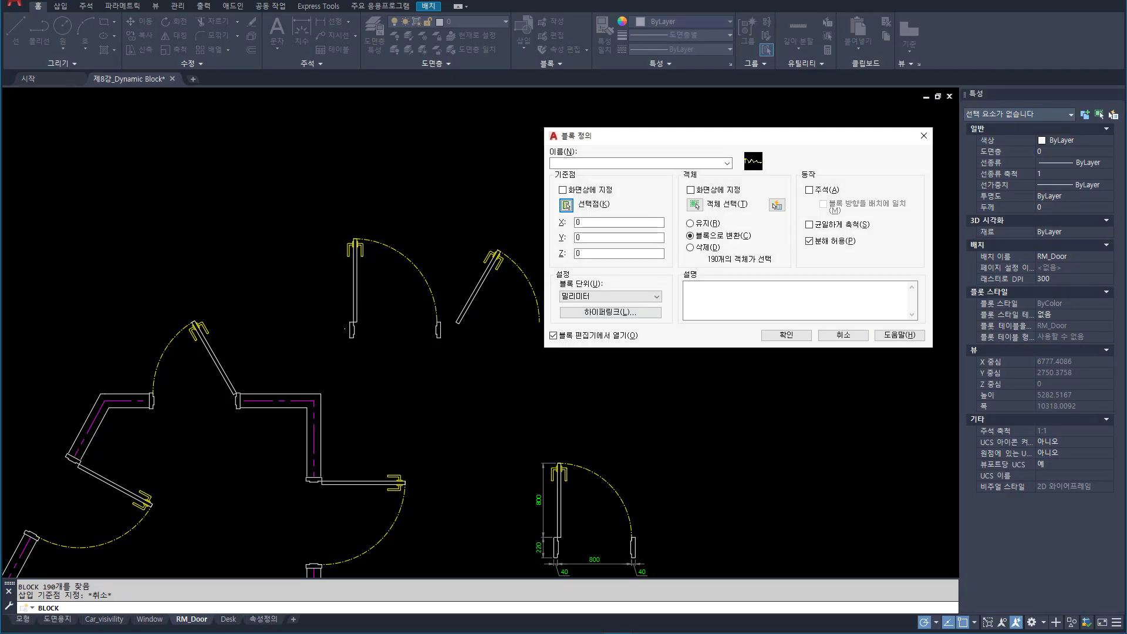
click(567, 206)
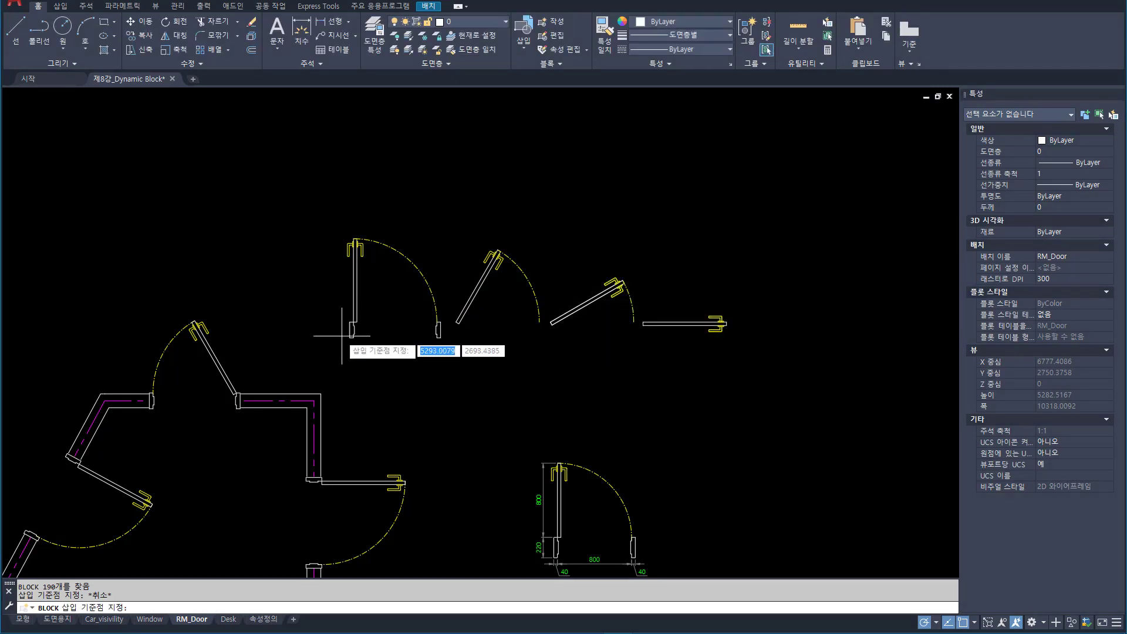
click(351, 329)
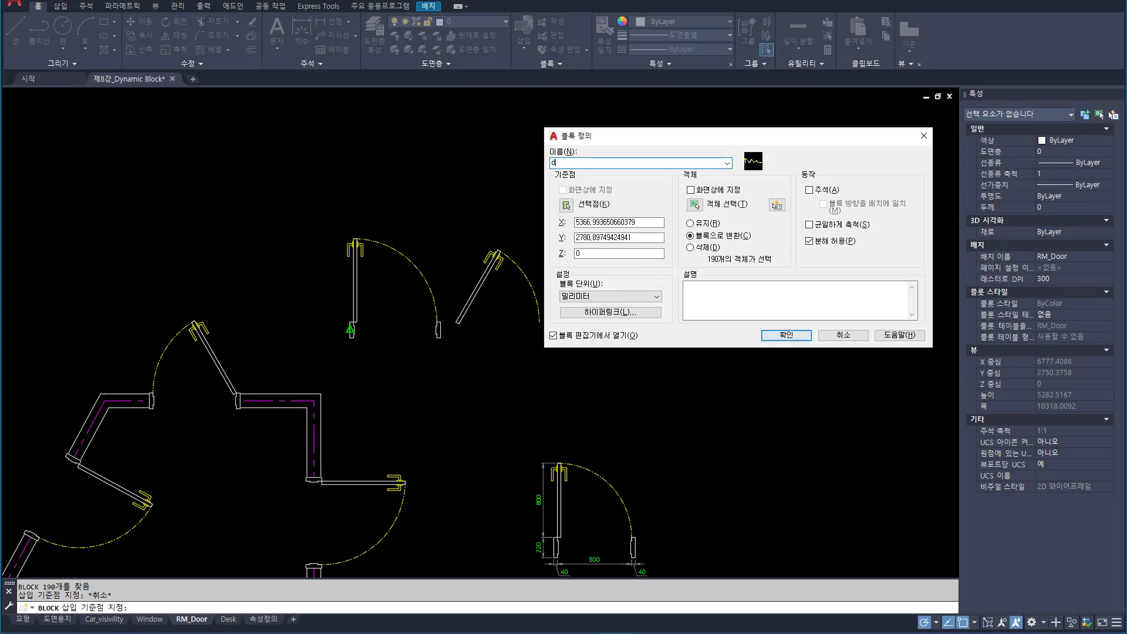
key(Return)
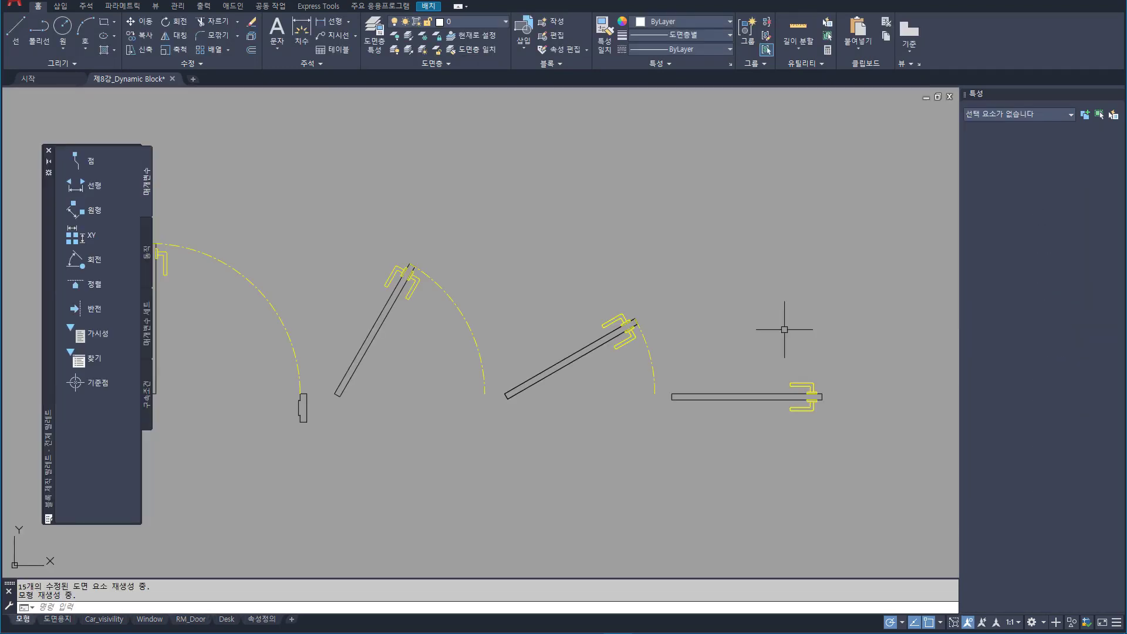
Group the leaf and handle of the second door, the steeper slanted one, without its swing arc.
scroll(557, 299, up, 2)
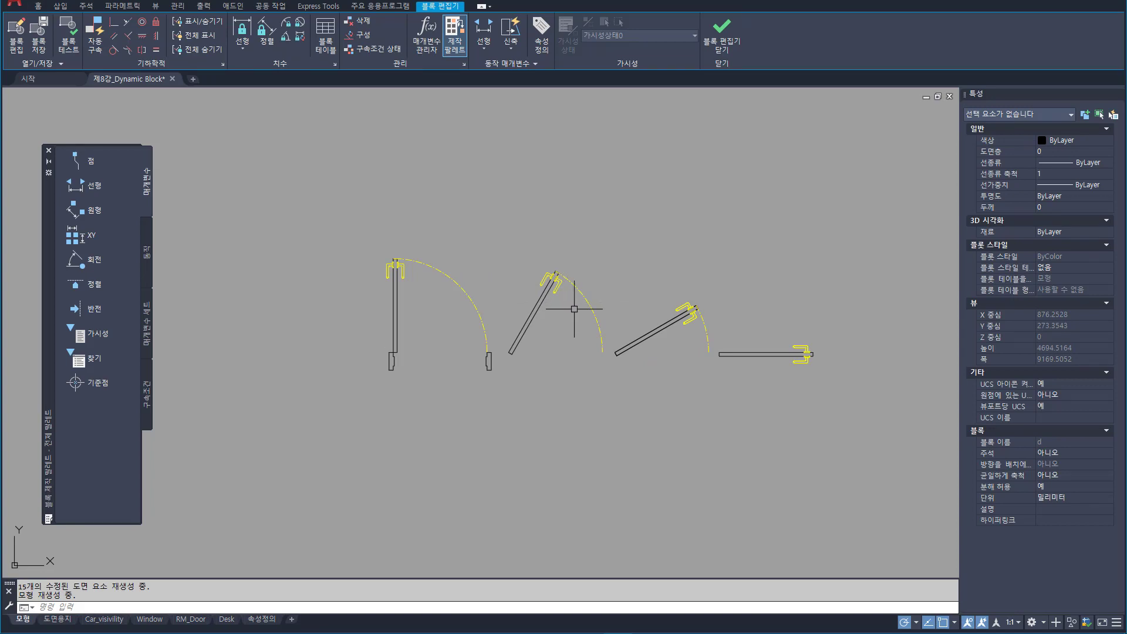
scroll(585, 327, up, 2)
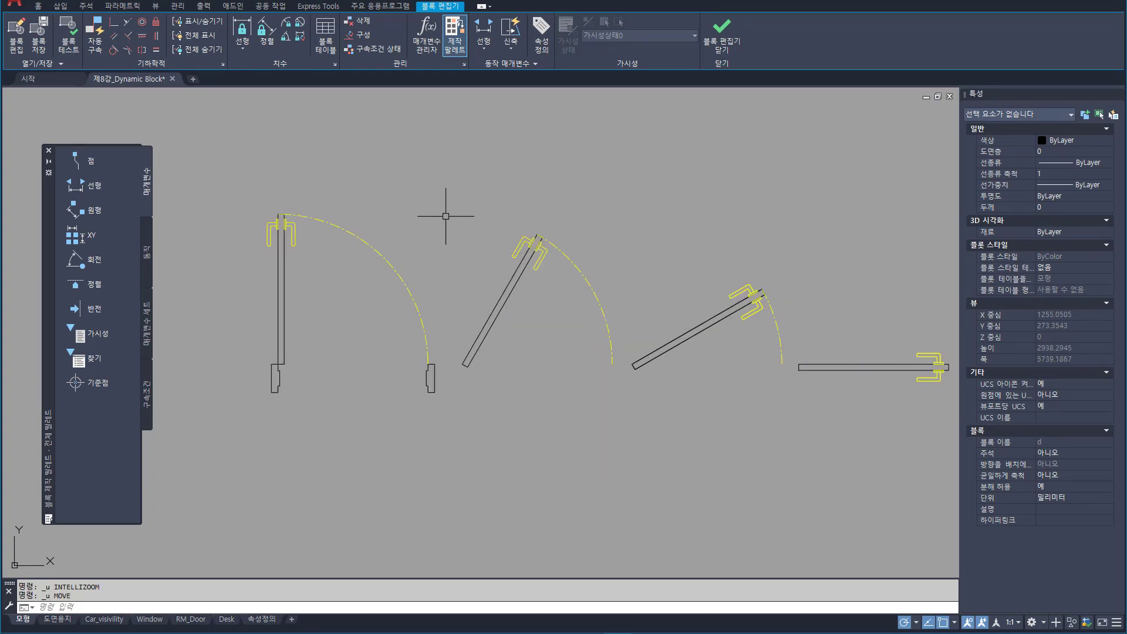
click(444, 197)
click(573, 391)
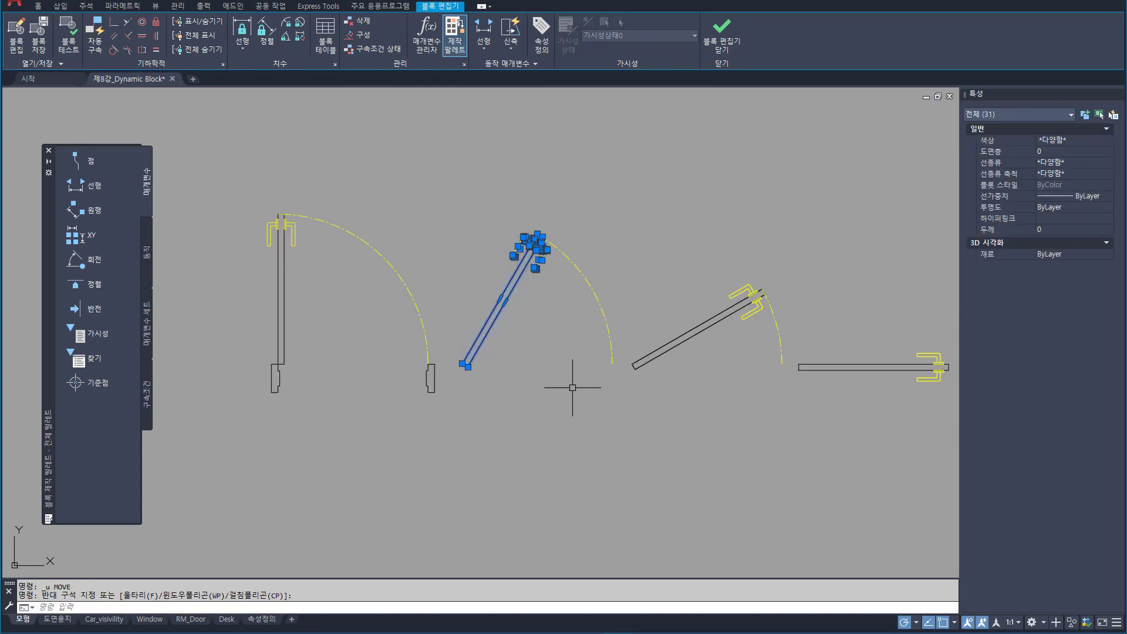
right_click(572, 387)
click(628, 446)
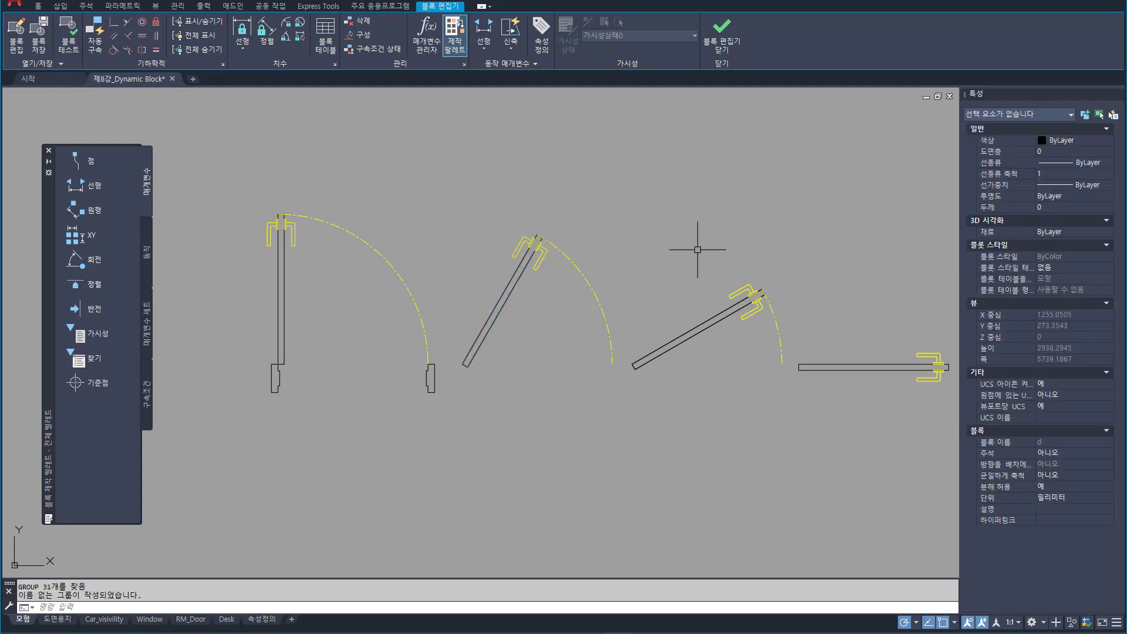
Group the leaf and handle of the shallower slanted door, and likewise those of the horizontal door, as separate groups.
click(611, 237)
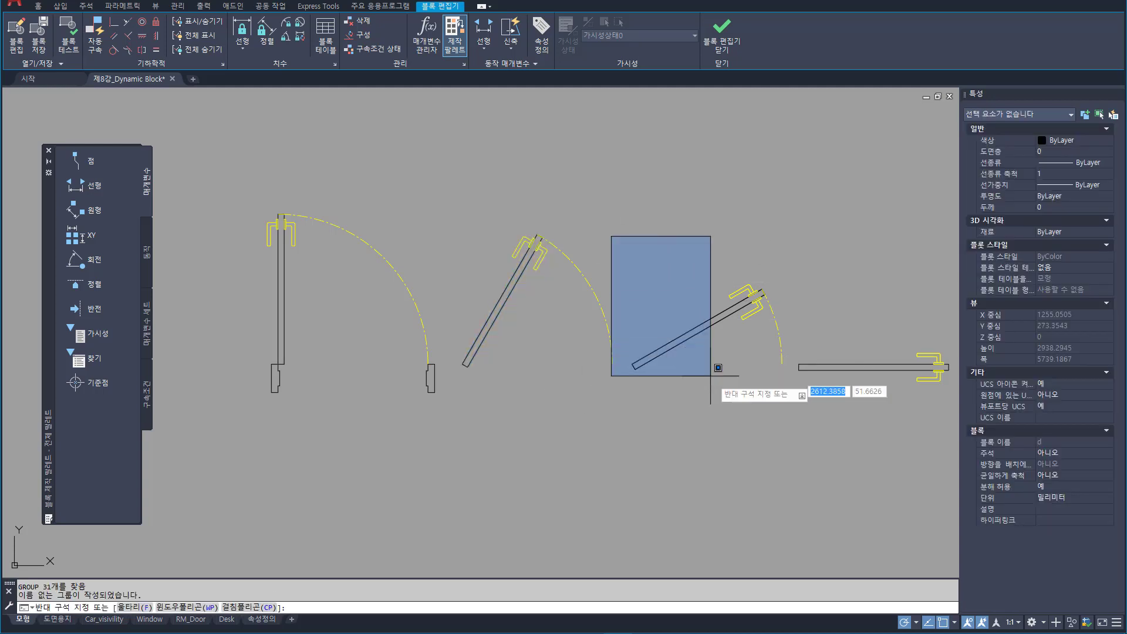
click(774, 407)
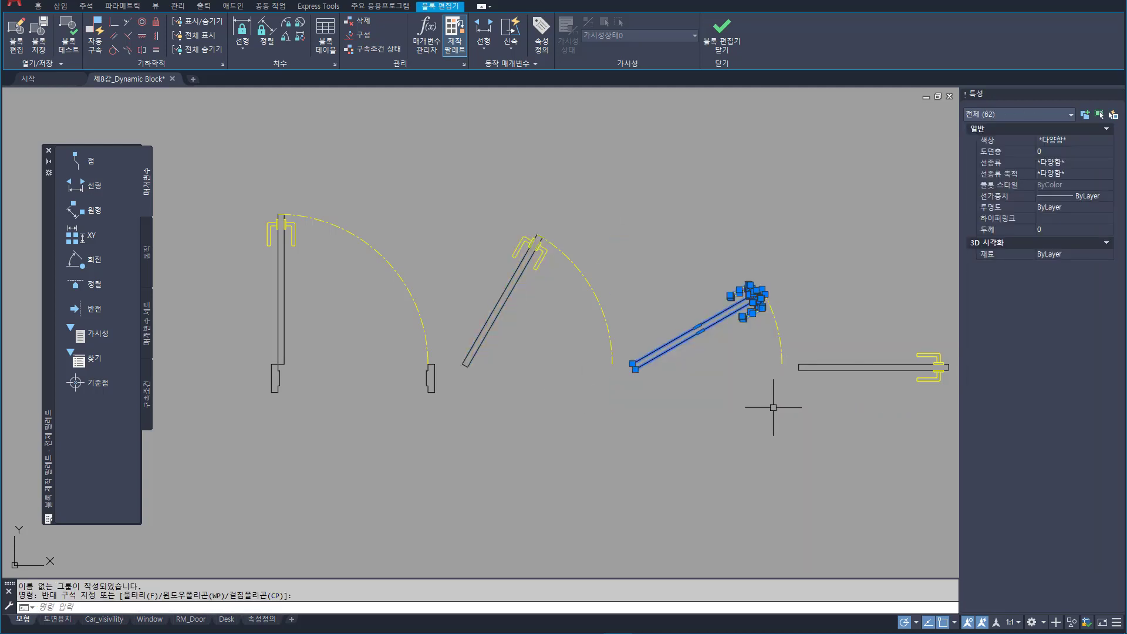
key(Return)
middle_drag(749, 395, 540, 393)
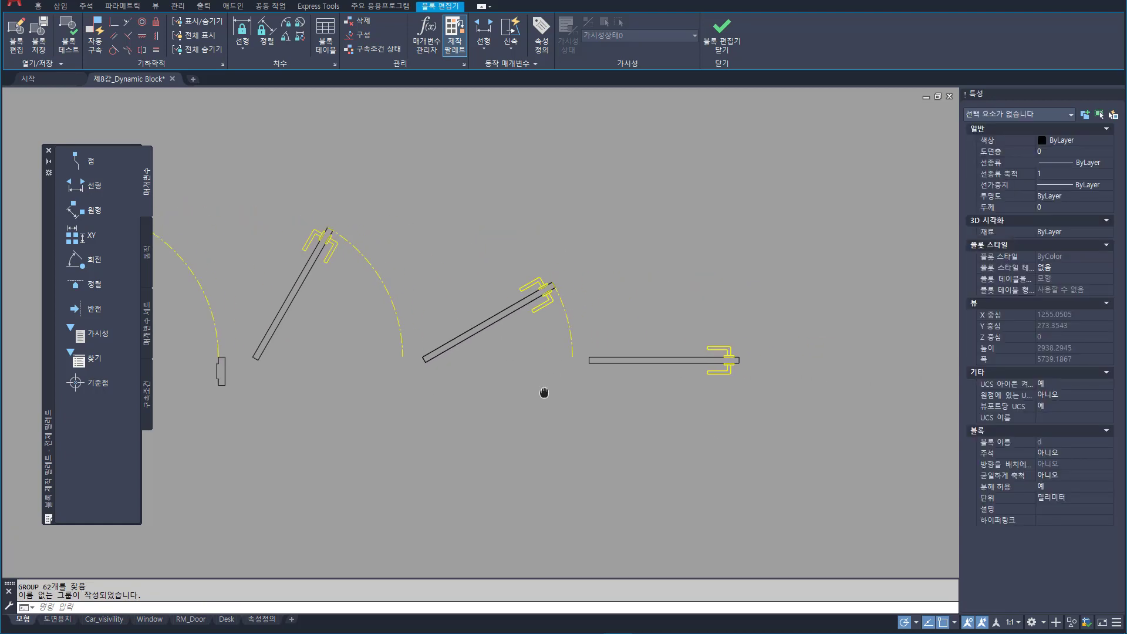
click(584, 306)
click(767, 424)
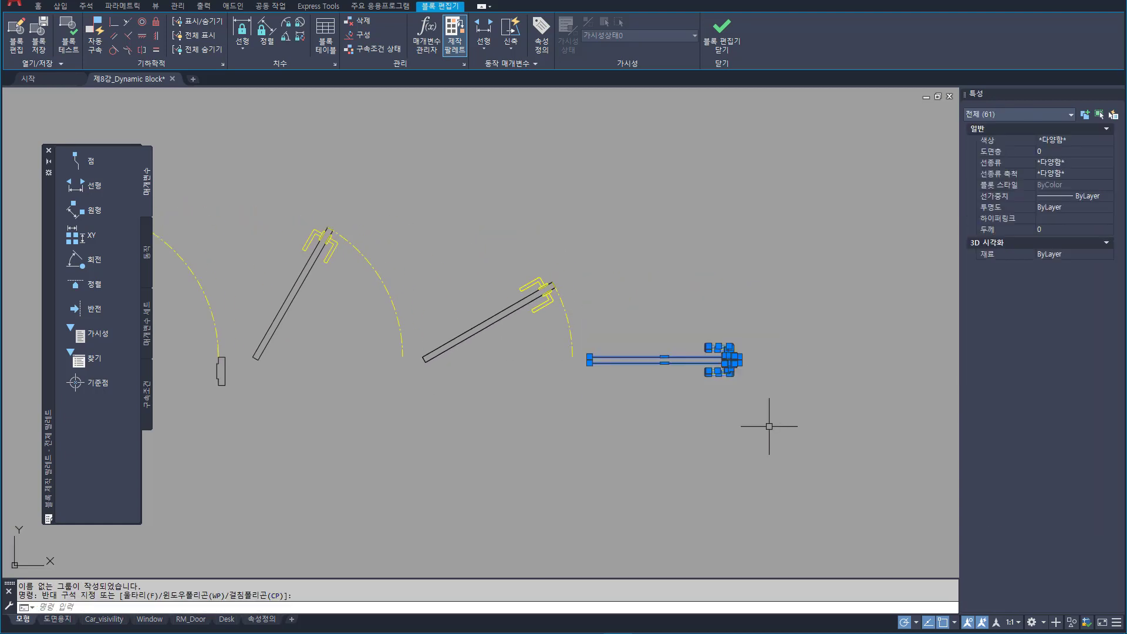
key(Return)
Move the steeper slanted leaf with its swing arc by its hinge corner onto the hinge-side bottom corner of the vertical leaf.
scroll(692, 352, down, 4)
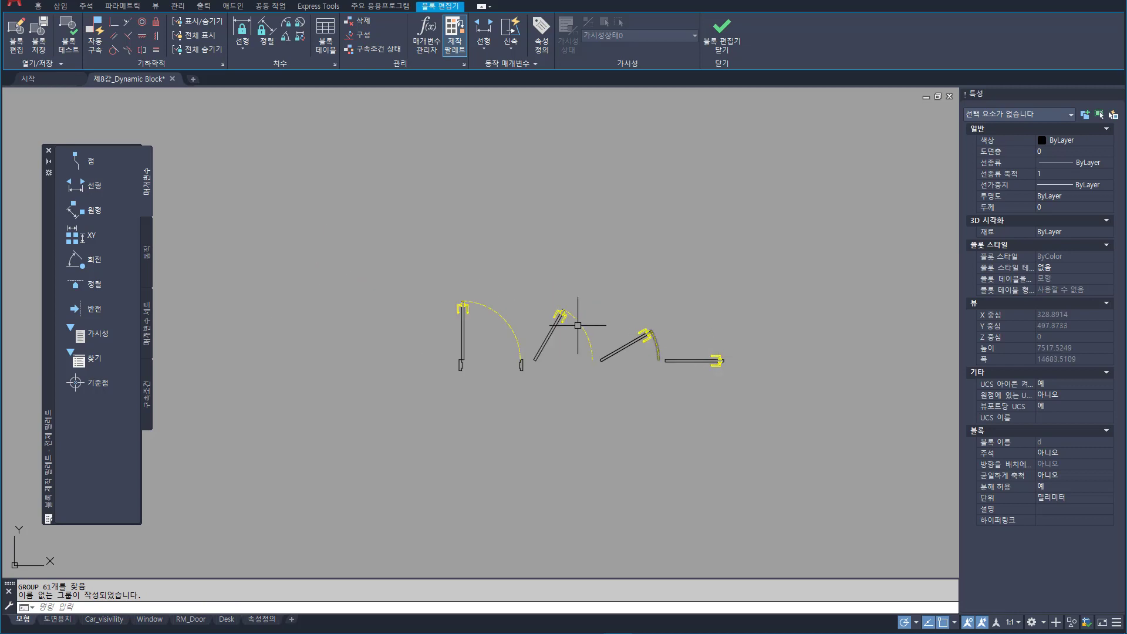
click(525, 278)
click(648, 363)
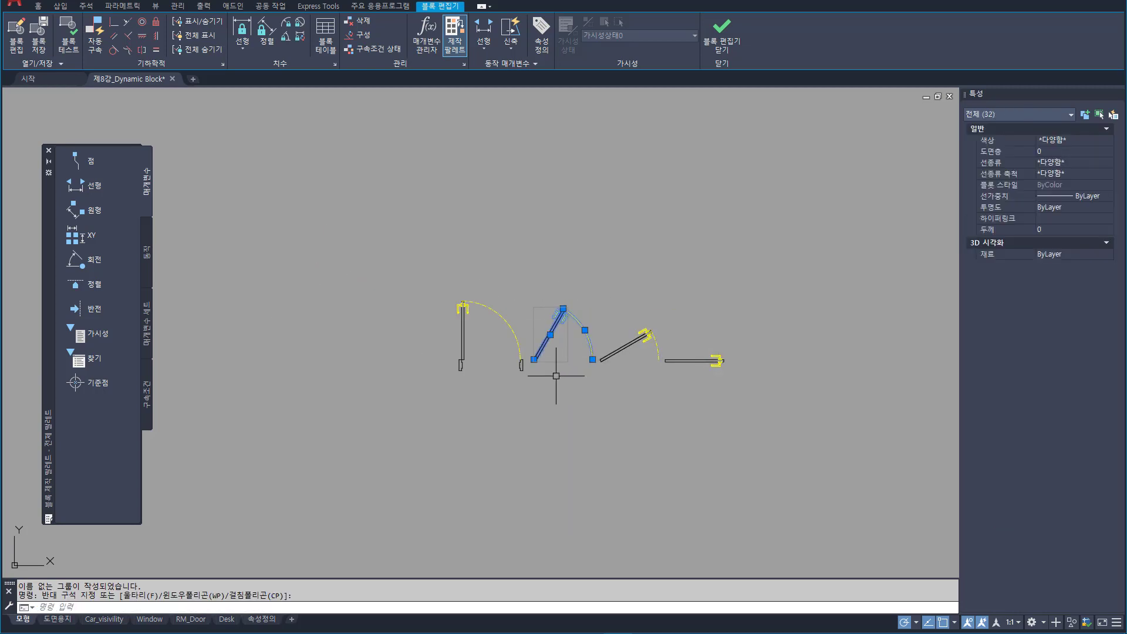
key(Return)
scroll(520, 367, up, 6)
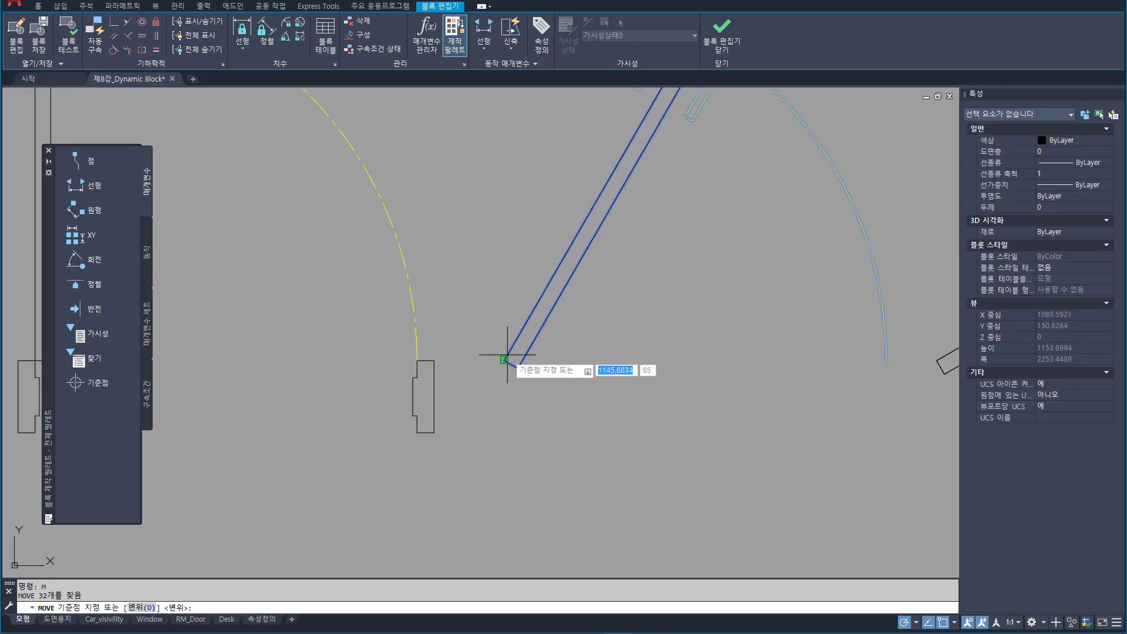
click(504, 359)
scroll(504, 359, down, 5)
scroll(464, 344, up, 5)
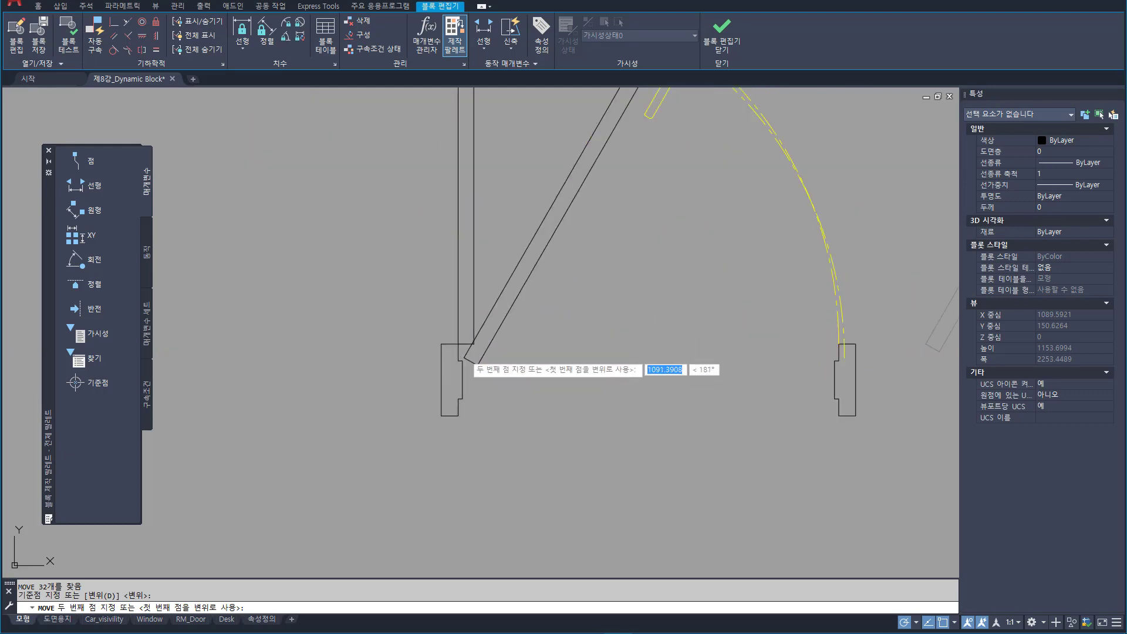
click(455, 339)
Move the shallower slanted leaf with its handle and swing arc by its hinge corner onto the hinge-side bottom corner of the vertical leaf.
scroll(339, 361, down, 6)
click(668, 241)
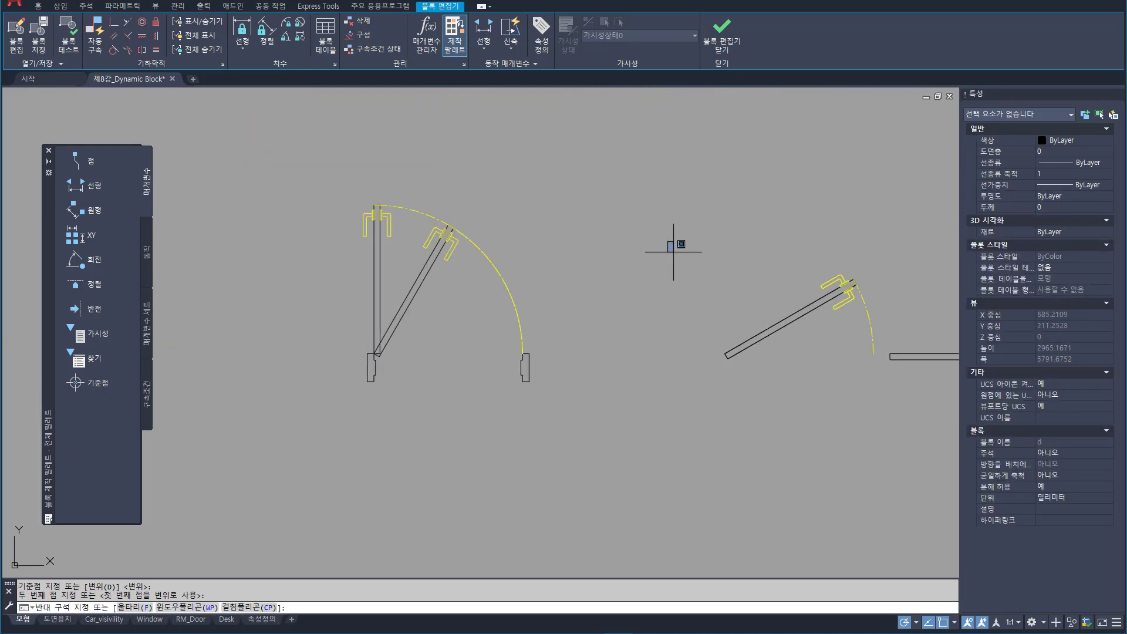
click(879, 399)
text(m)
key(Return)
click(728, 354)
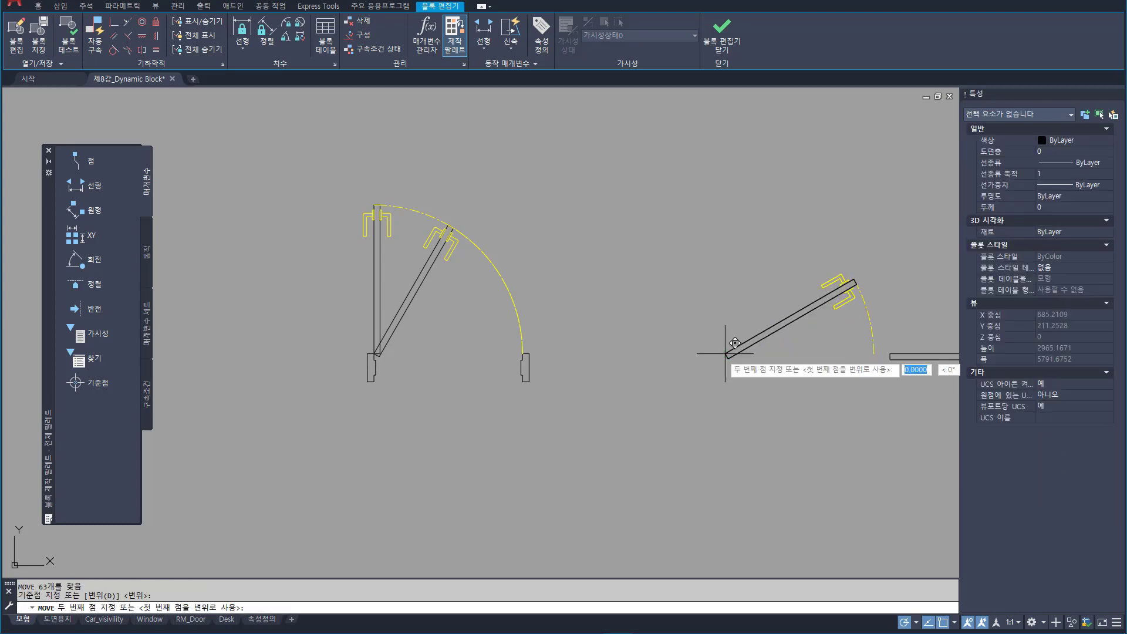
scroll(379, 346, up, 5)
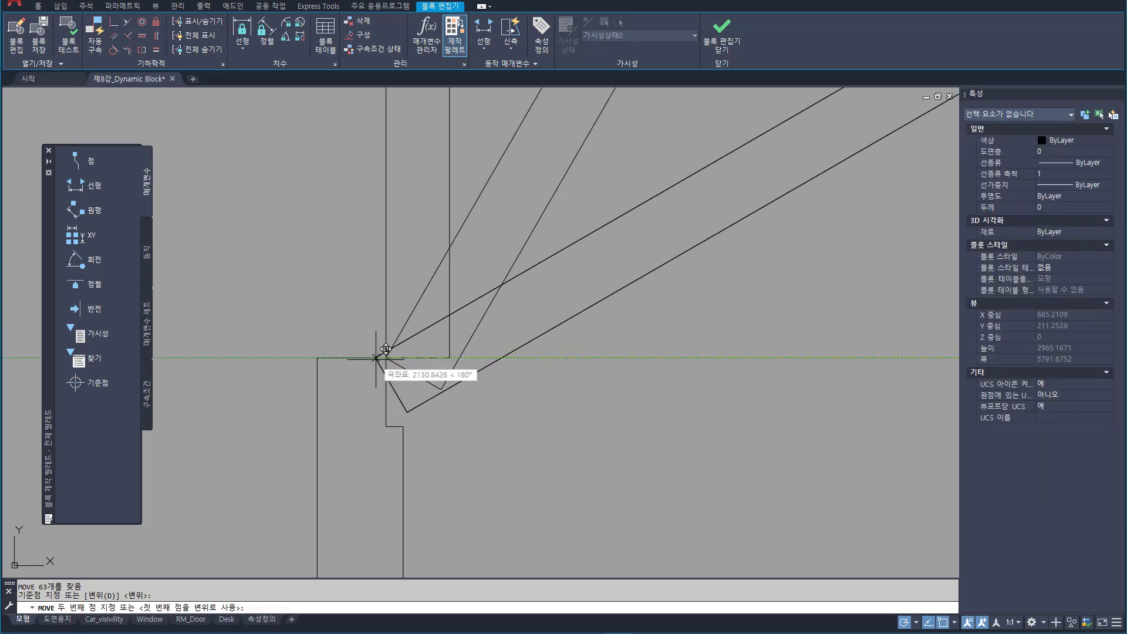
click(388, 355)
scroll(314, 352, down, 5)
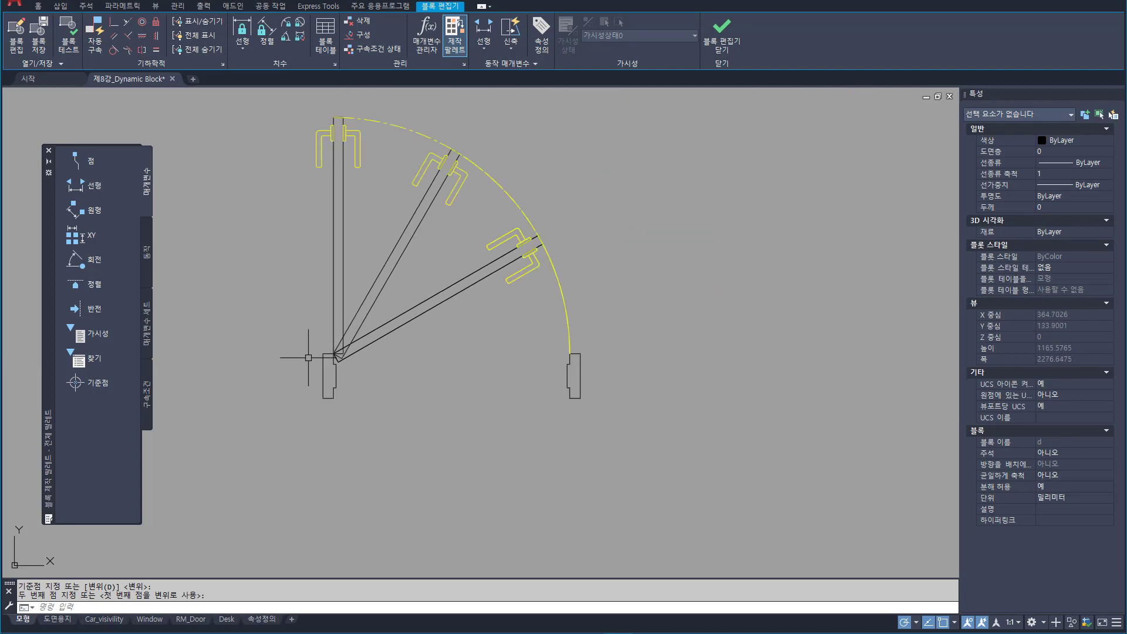
Move the horizontal leaf with its handle by its hinge corner onto the shared hinge corner, leaving nothing selected.
scroll(623, 365, down, 4)
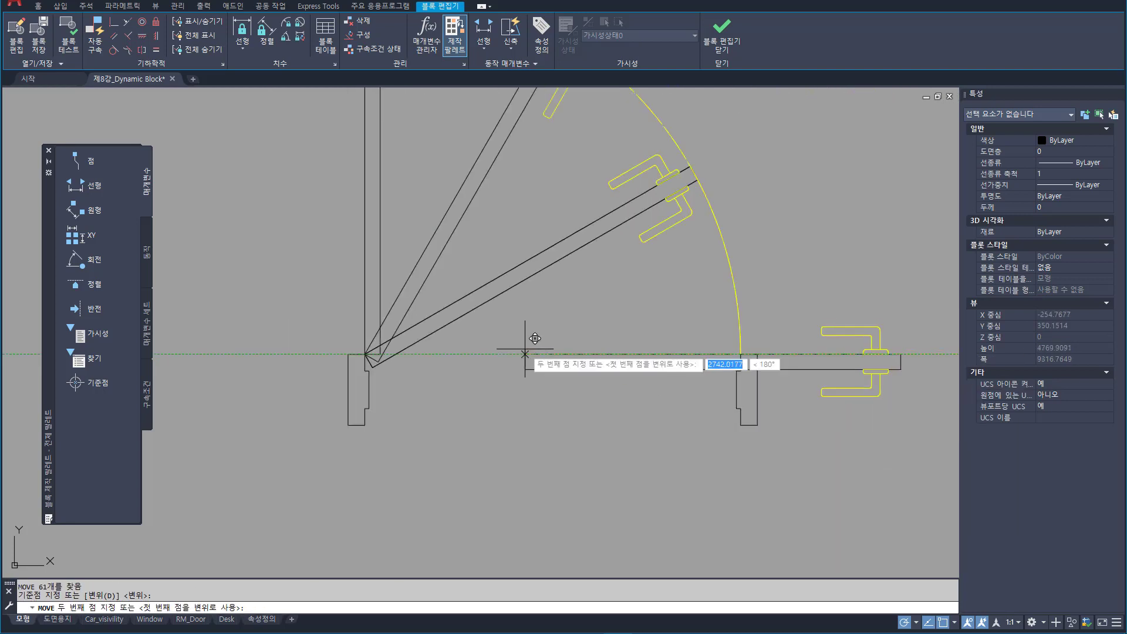
key(Escape)
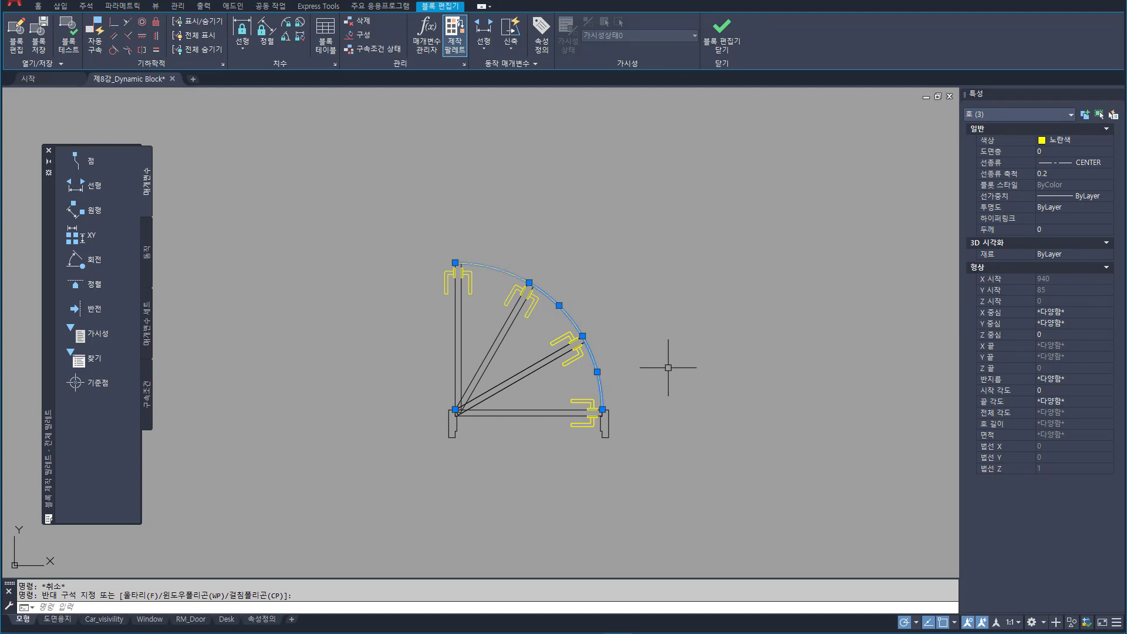
key(Escape)
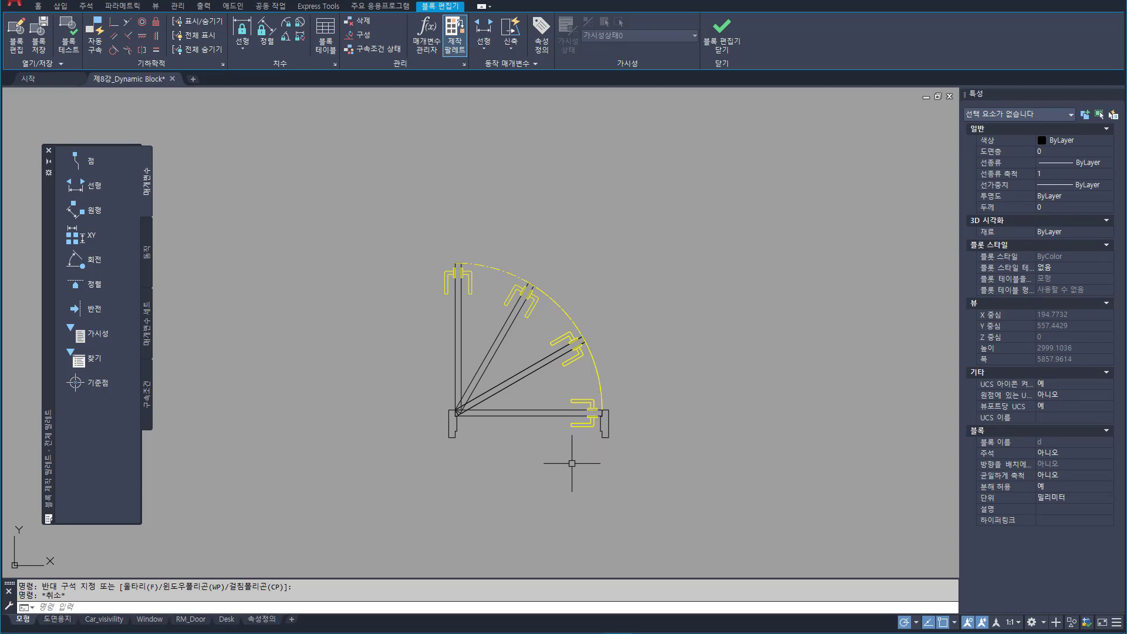
Add a linear parameter with 1 grip from the hinge corner to the latch-side inner top corner of the frame, labelled below the frame.
text(p)
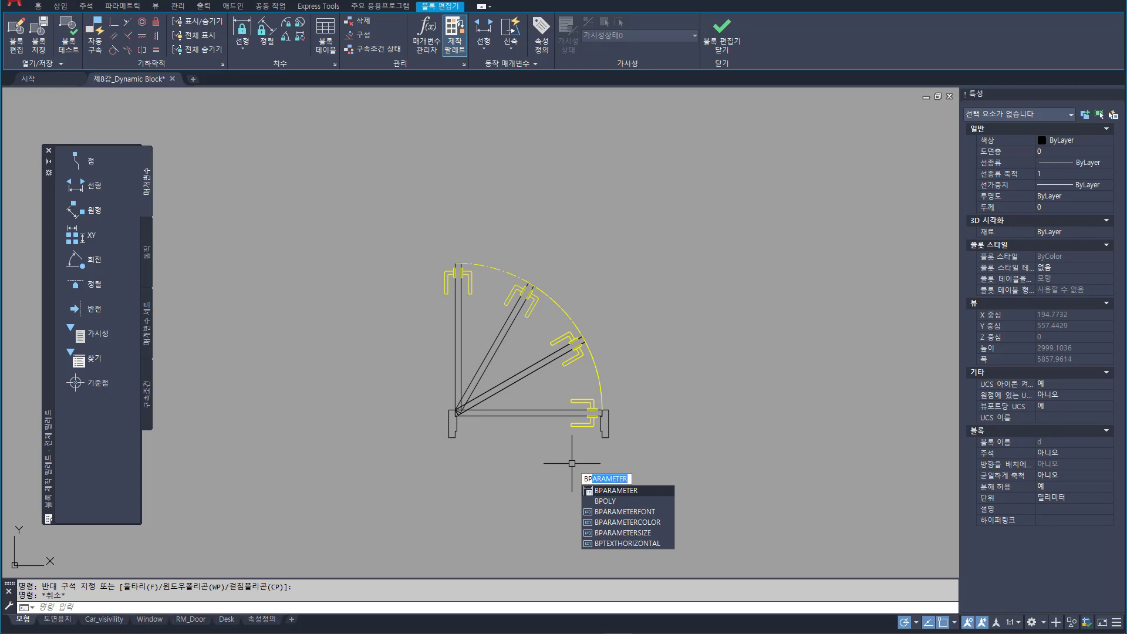
key(Return)
key(Up)
key(Up)
key(Up)
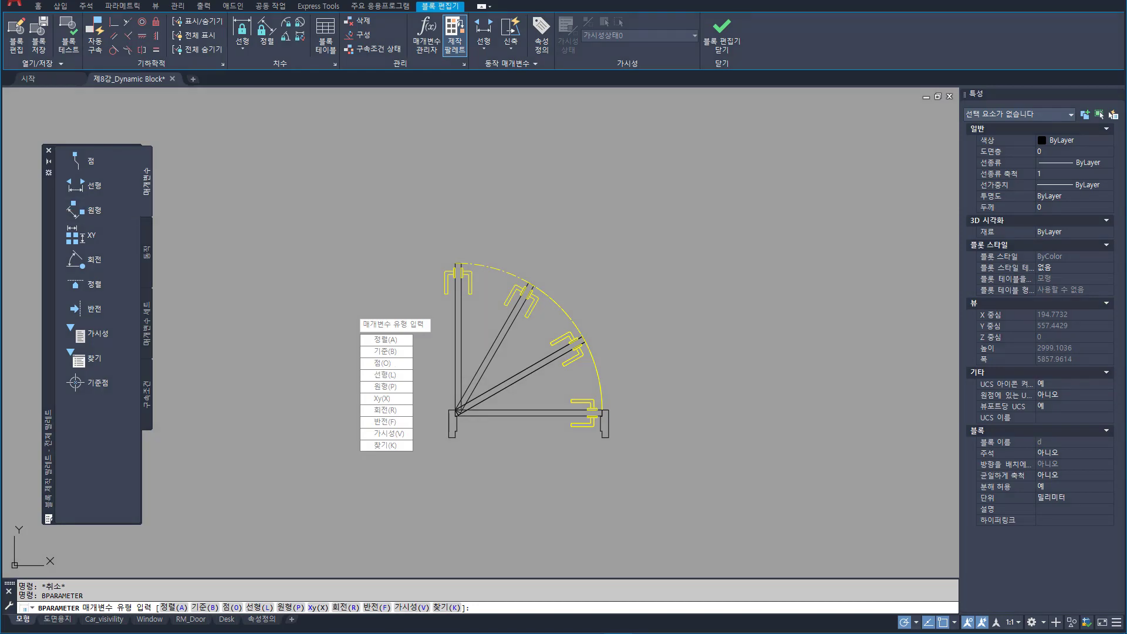
text(l)
key(Return)
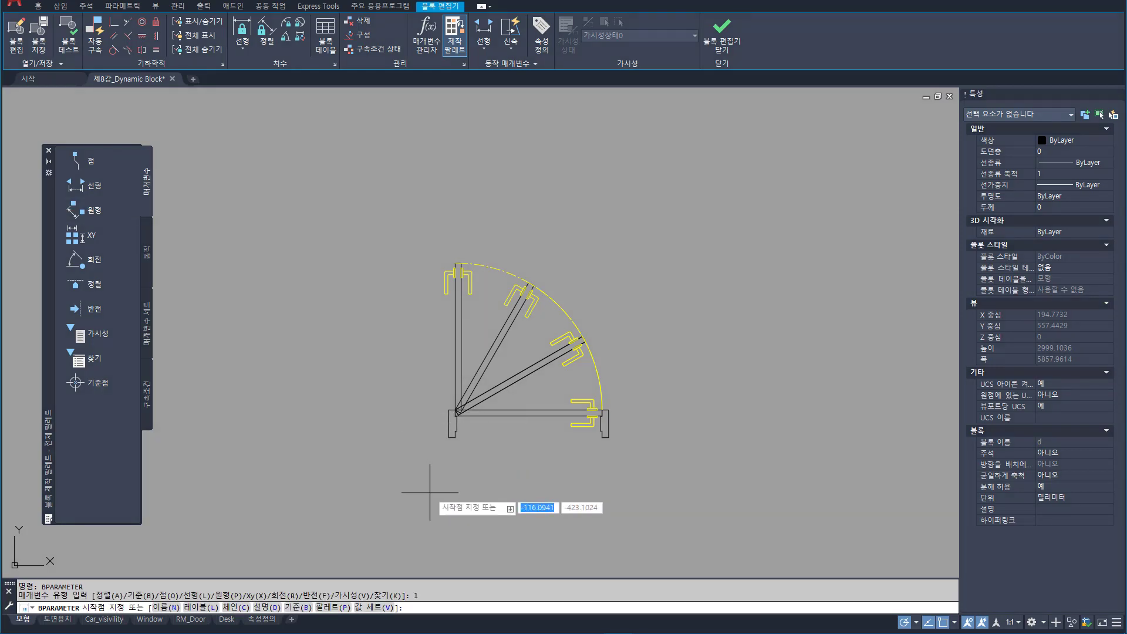
scroll(466, 443, up, 4)
mouse_move(464, 428)
middle_down()
mouse_move(370, 380)
mouse_move(321, 319)
middle_up()
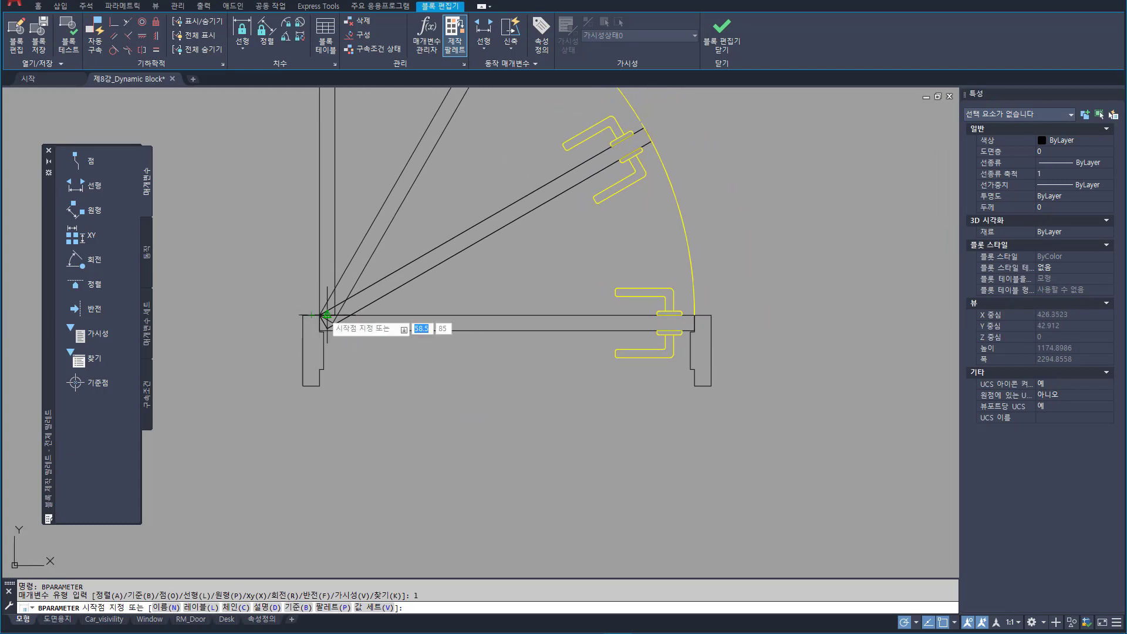
click(320, 315)
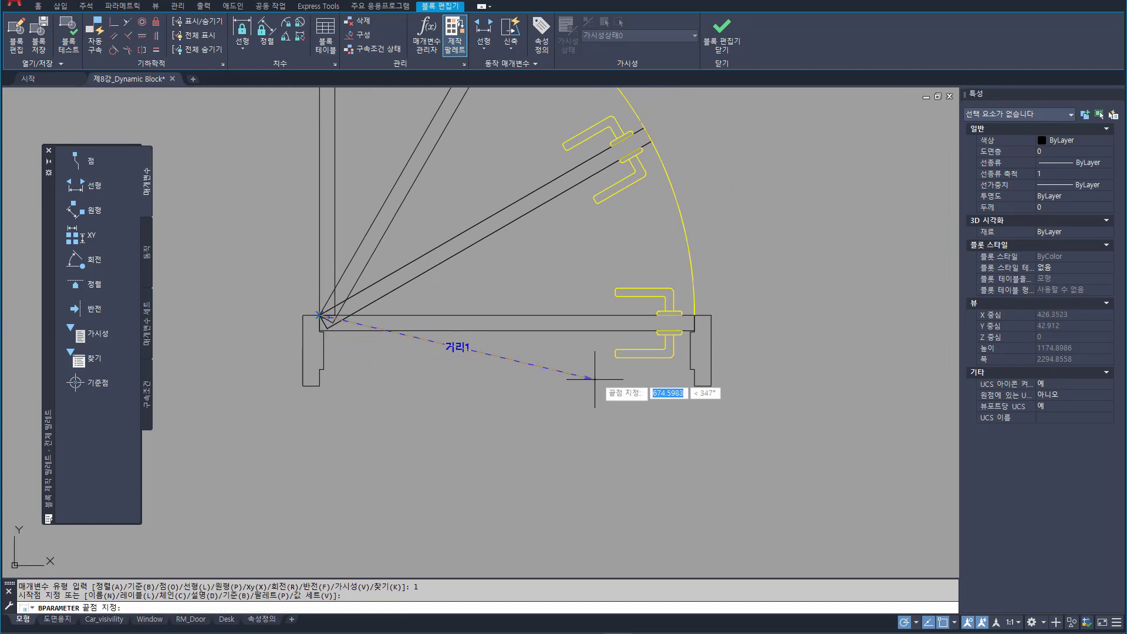
click(694, 315)
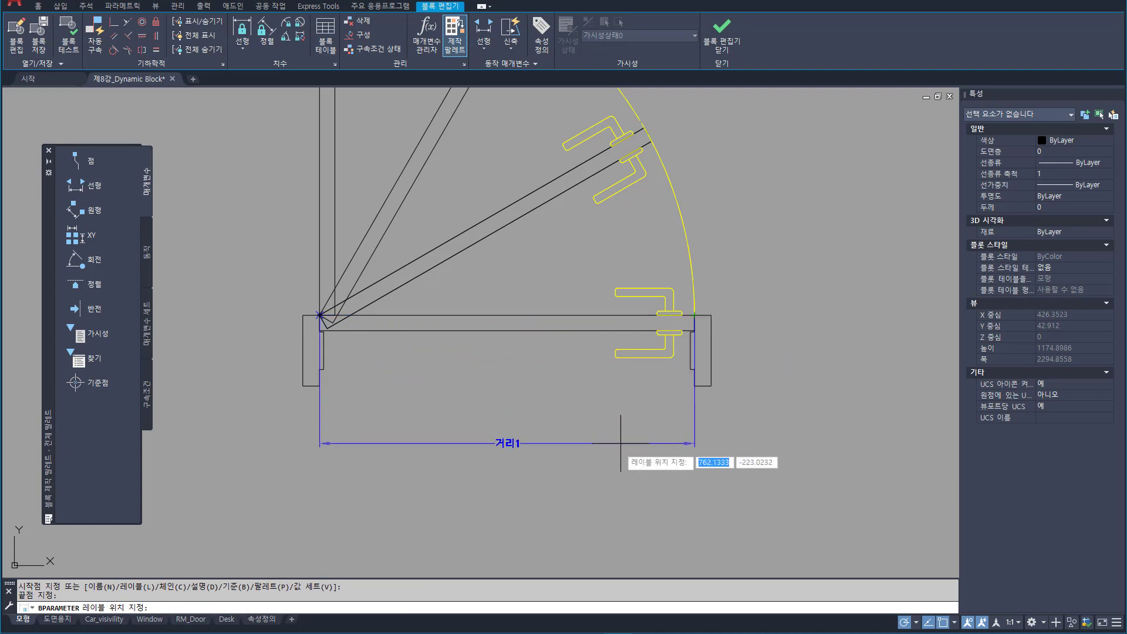
click(621, 466)
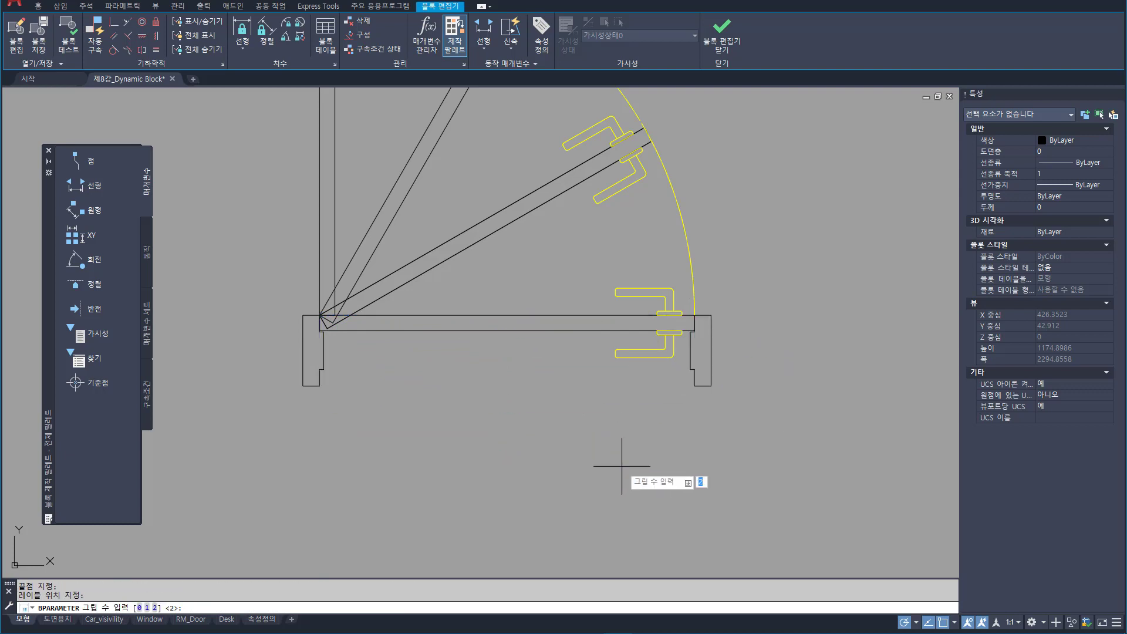
text(1)
key(Return)
scroll(452, 431, down, 3)
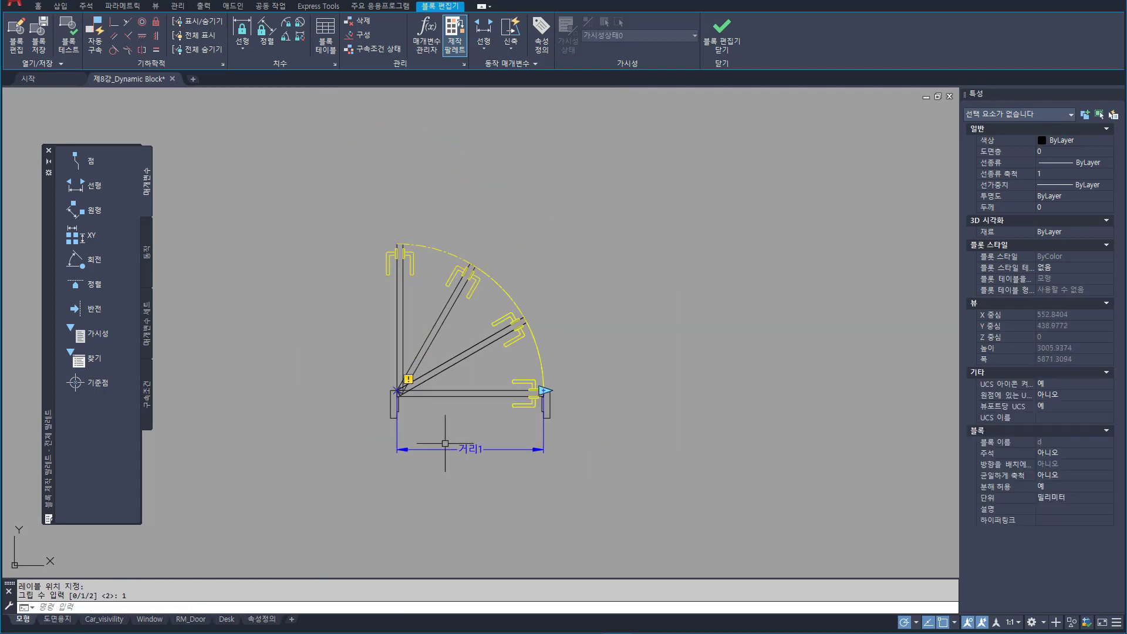
Add a stretch action at the linear parameter's latch-side point for the latch-side jamb and horizontal leaf with handle, excluding the swing arcs.
click(146, 247)
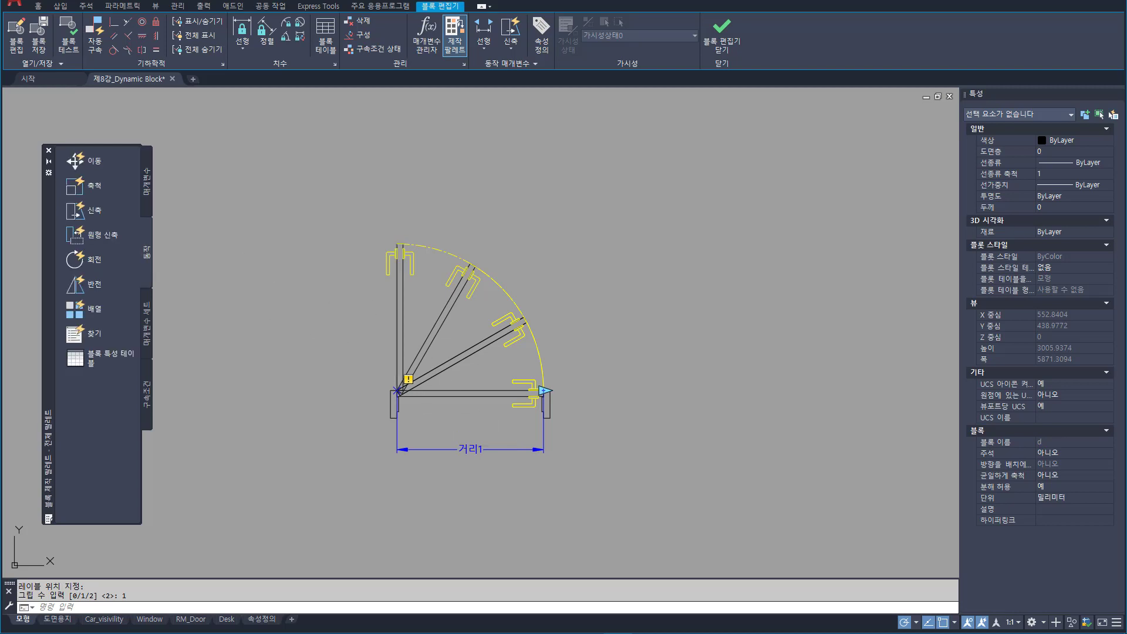
click(94, 209)
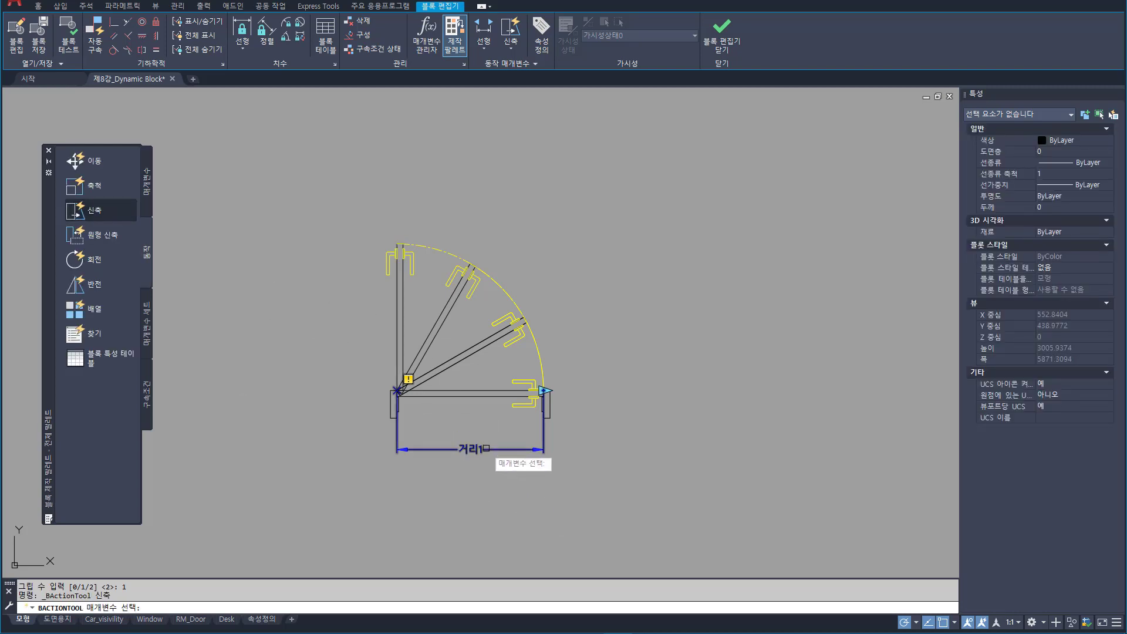
key(Return)
scroll(560, 429, up, 3)
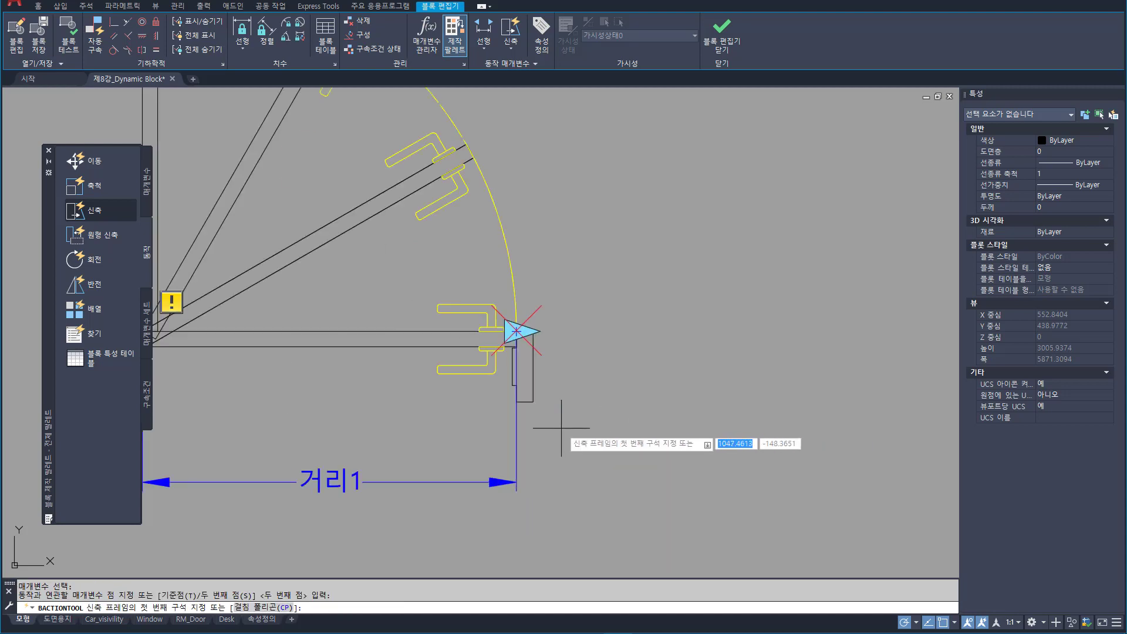
click(366, 265)
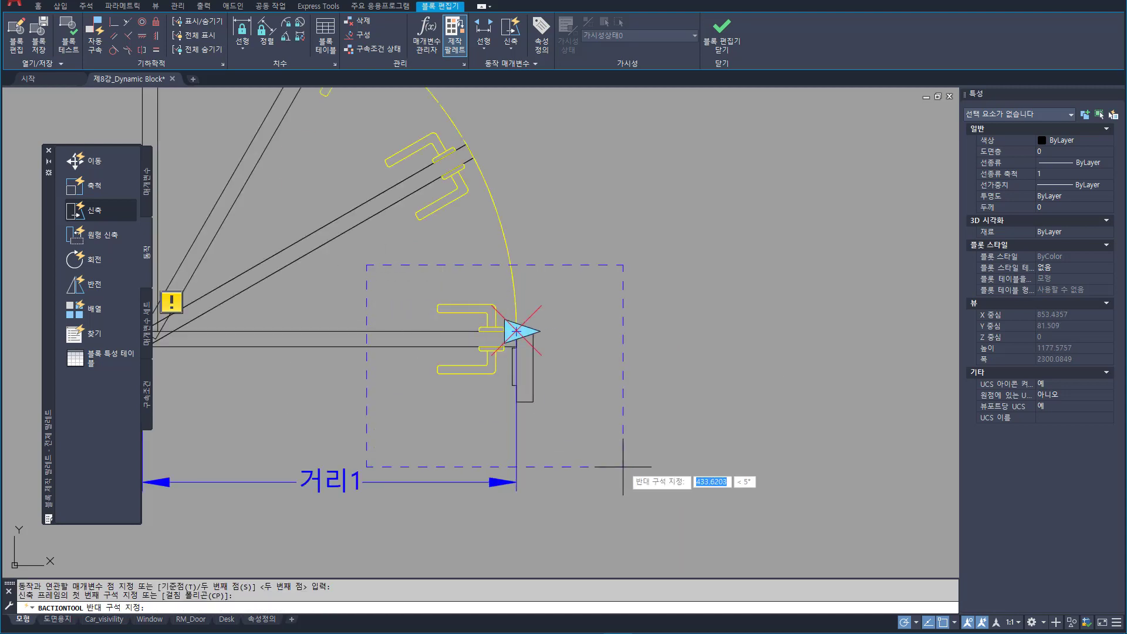
click(614, 426)
click(583, 416)
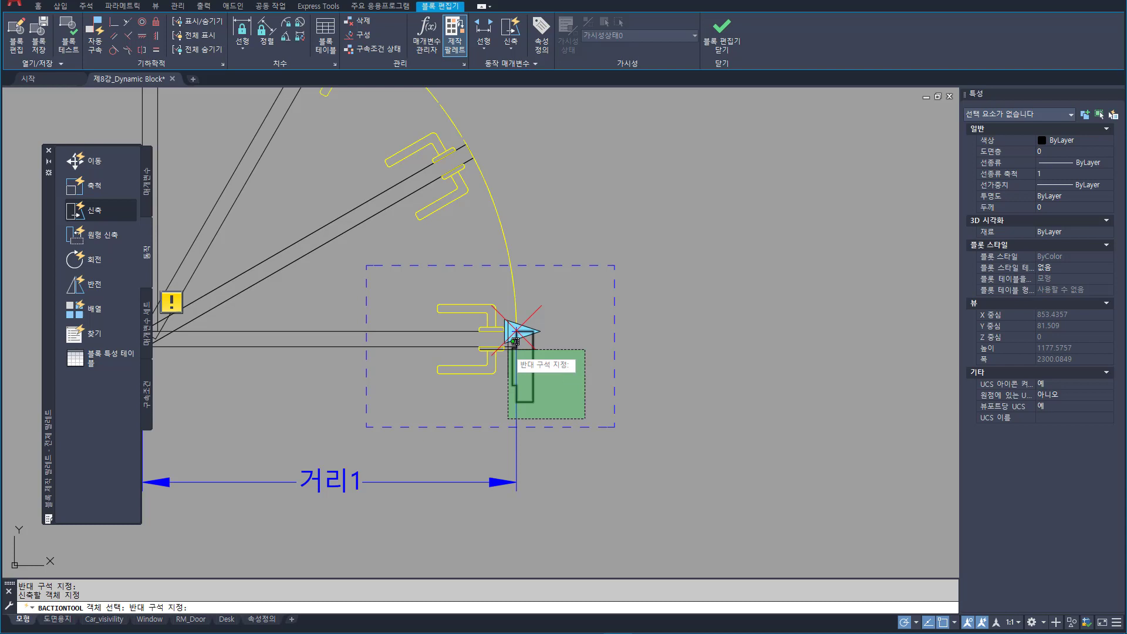
click(407, 295)
shift+click(537, 233)
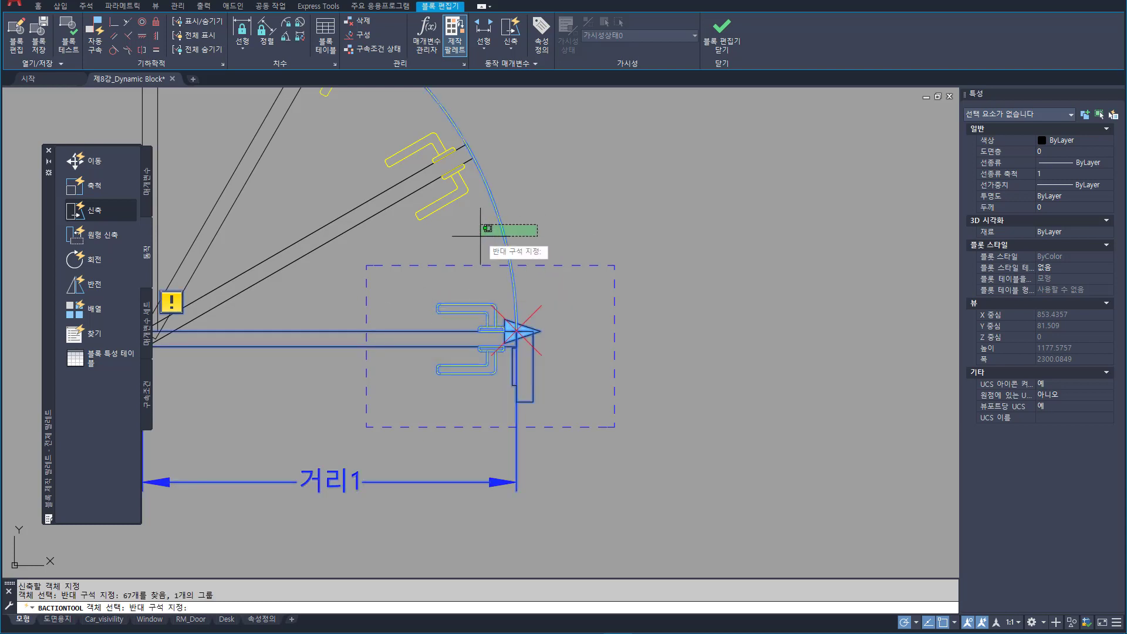
shift+click(458, 240)
key(Return)
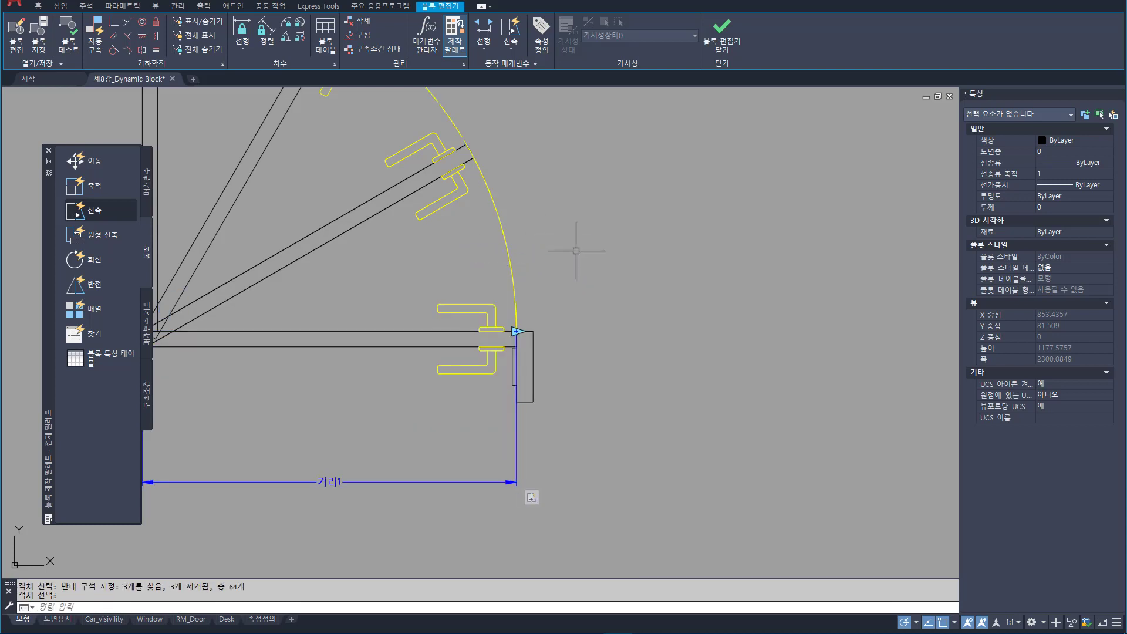
scroll(629, 327, down, 2)
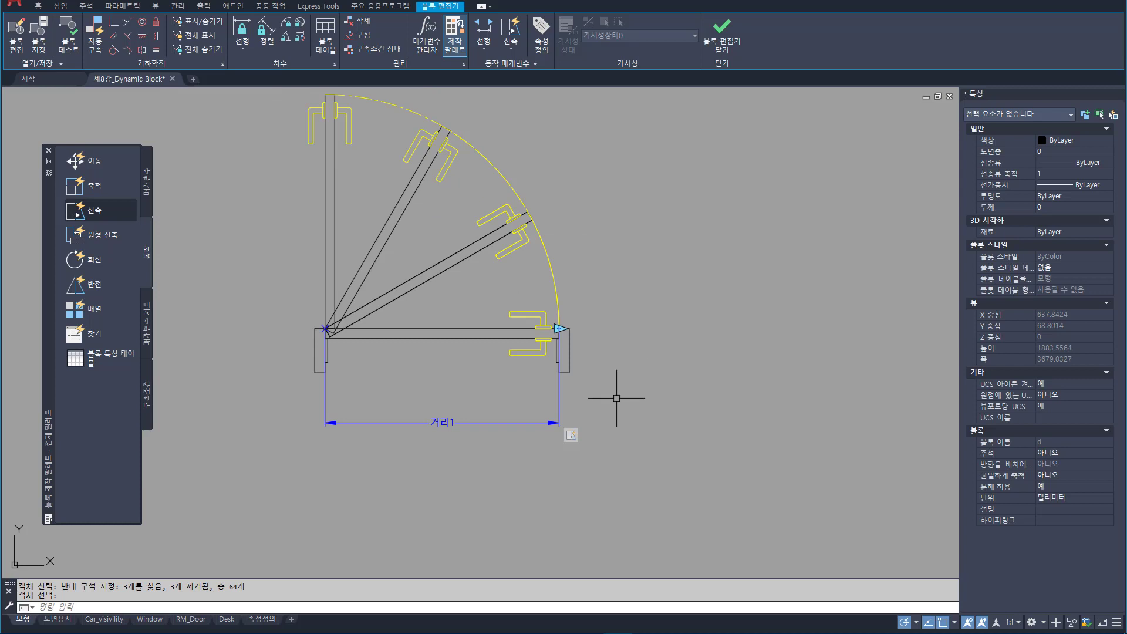
Add a stretch action at the linear parameter's latch-side point for the shallower slanted leaf, with the stretch frame around its handle end.
key(Return)
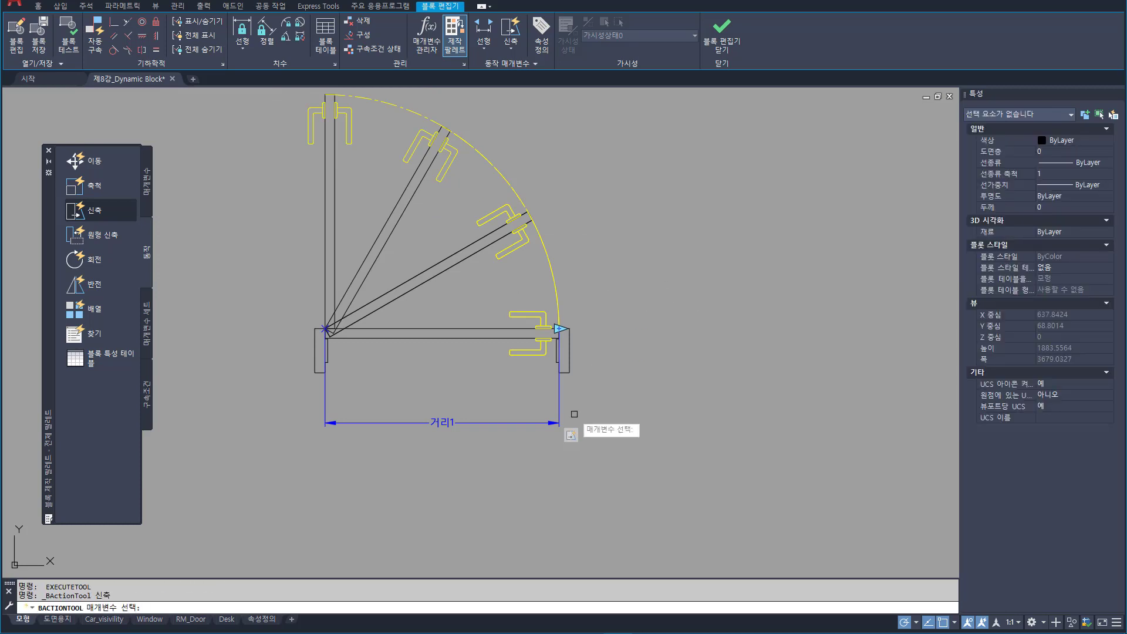
click(559, 392)
click(561, 328)
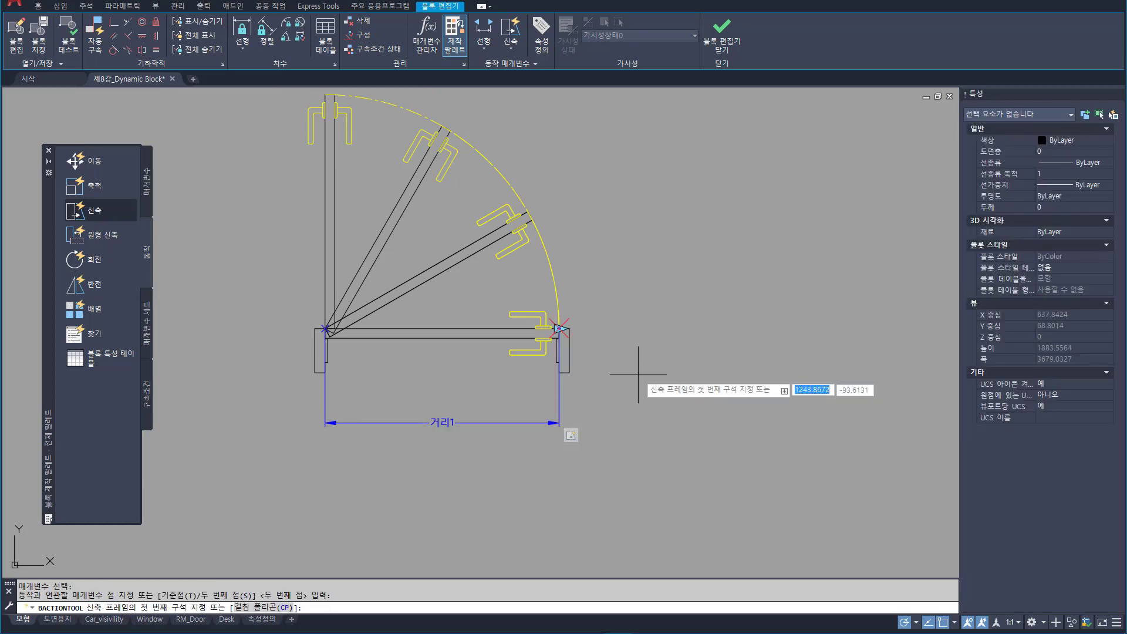
click(460, 195)
click(569, 277)
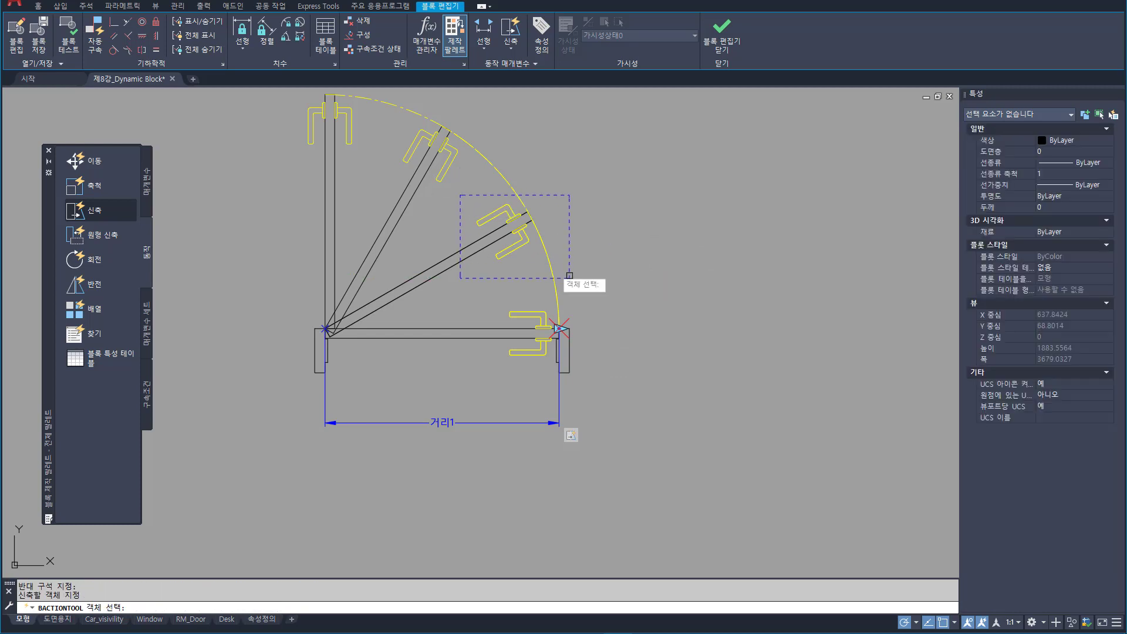
click(520, 241)
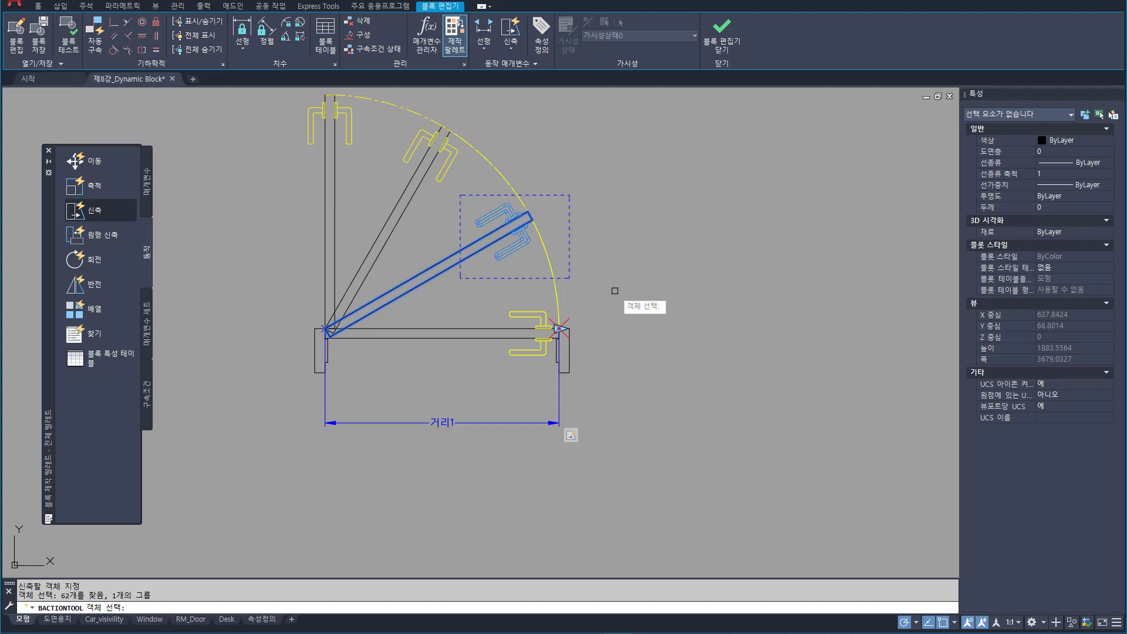
key(Return)
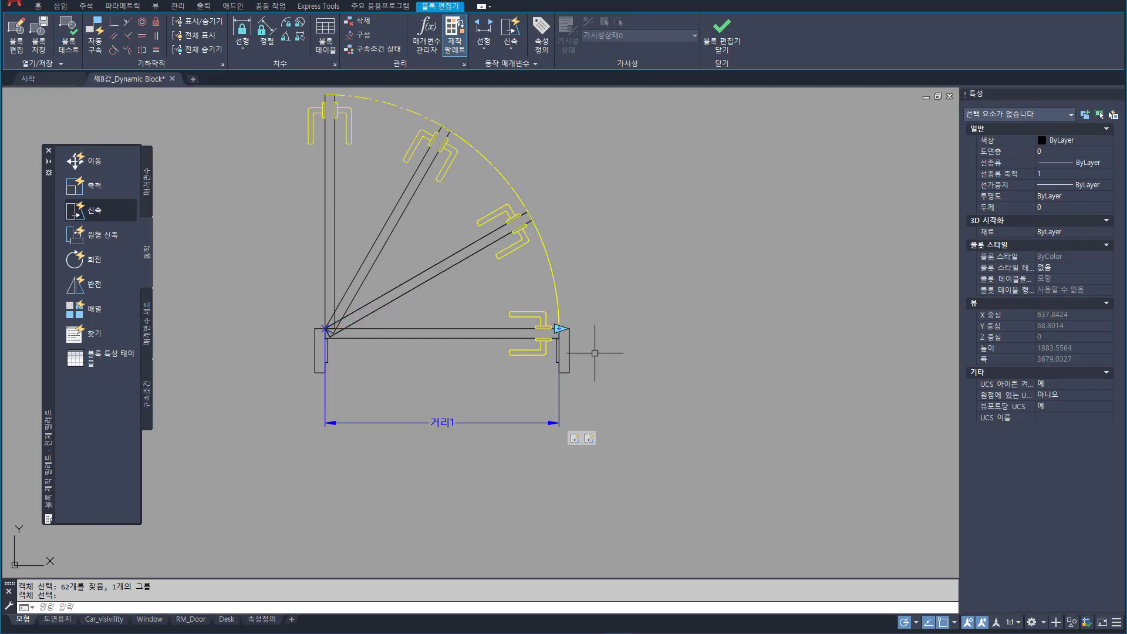
key(Return)
key(Escape)
Add a stretch action at the linear parameter's latch-side point for the steeper slanted leaf, with the stretch frame around its handle end.
key(Return)
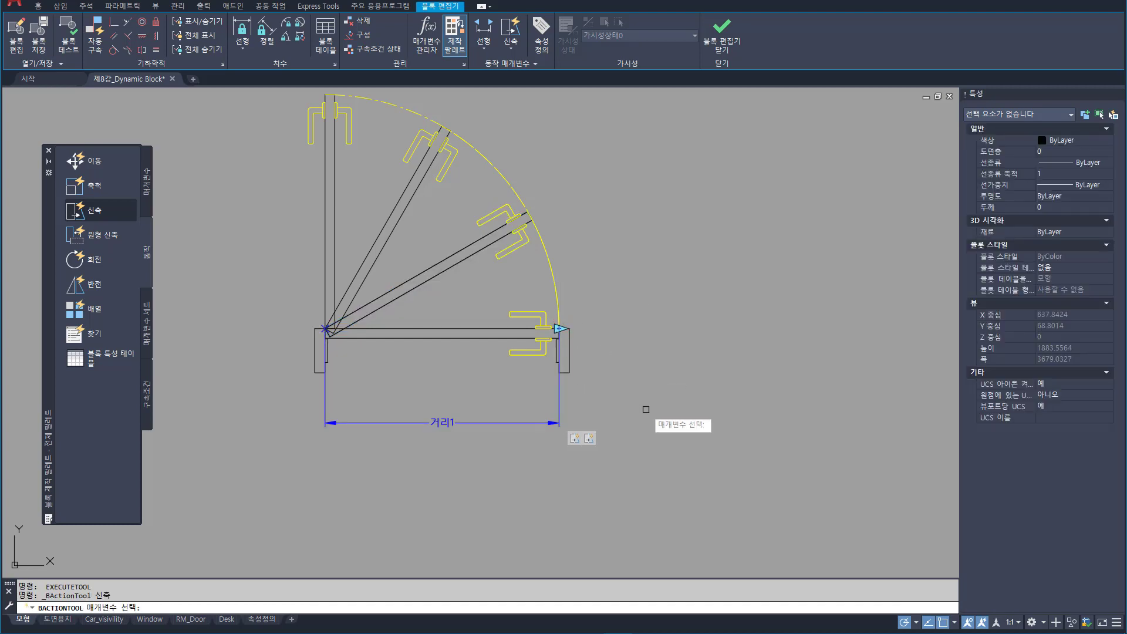
click(560, 402)
key(Return)
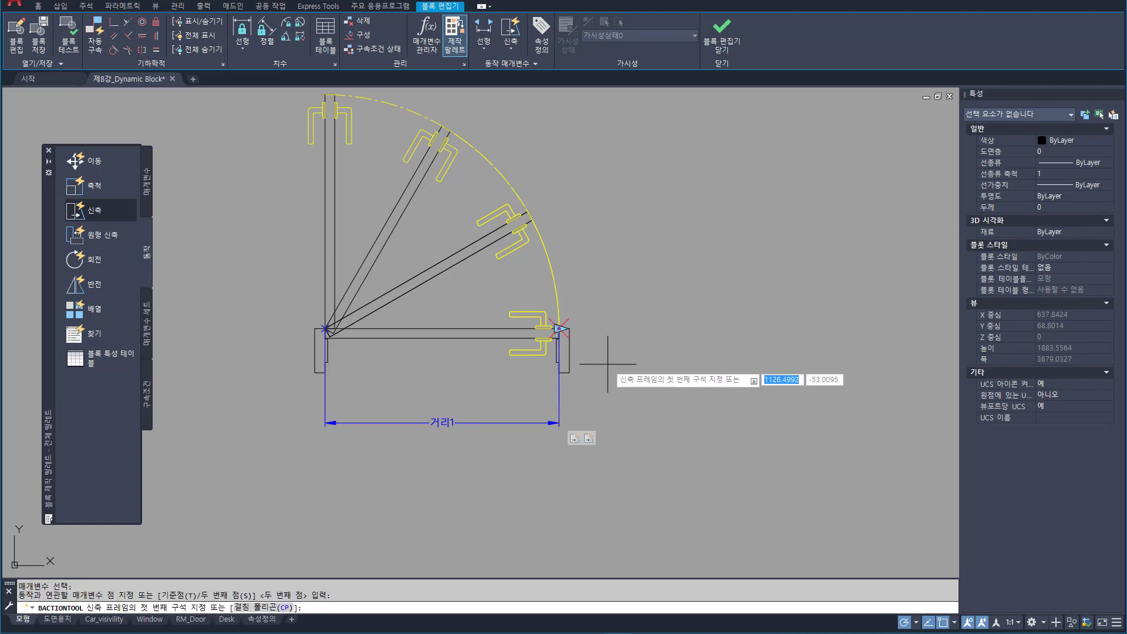
middle_drag(610, 367, 604, 417)
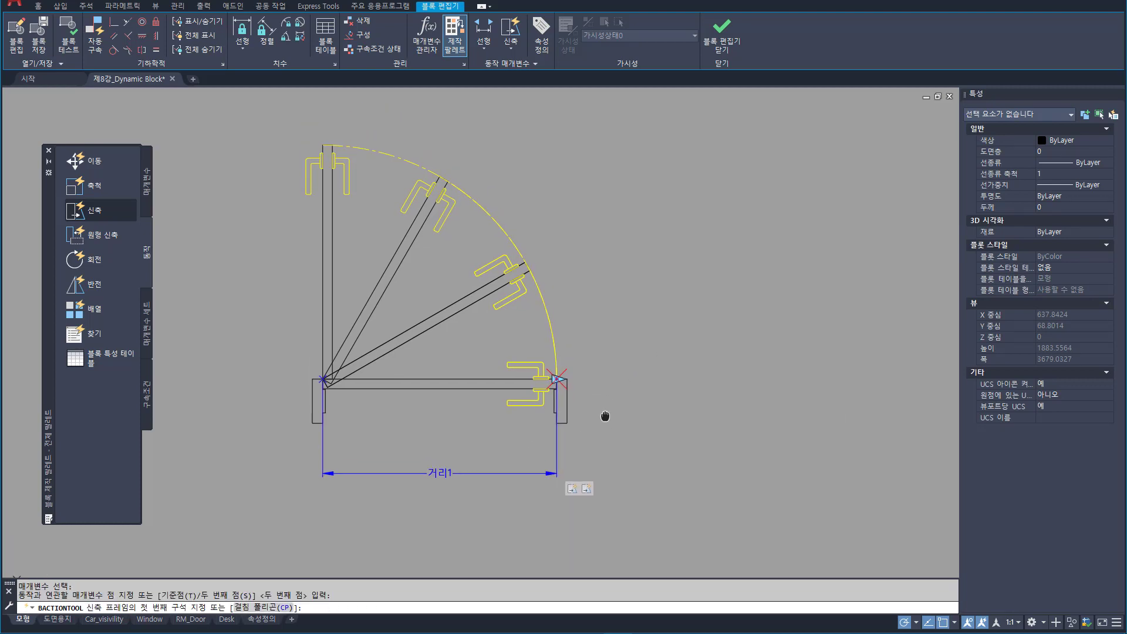
click(382, 122)
click(501, 243)
click(459, 218)
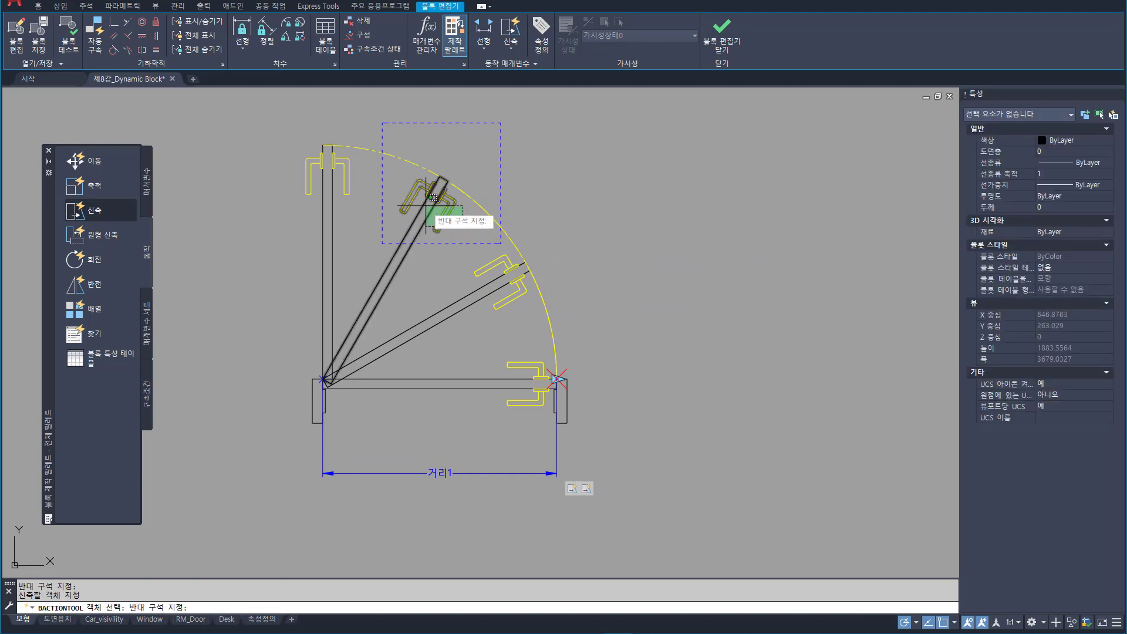
click(435, 186)
key(Return)
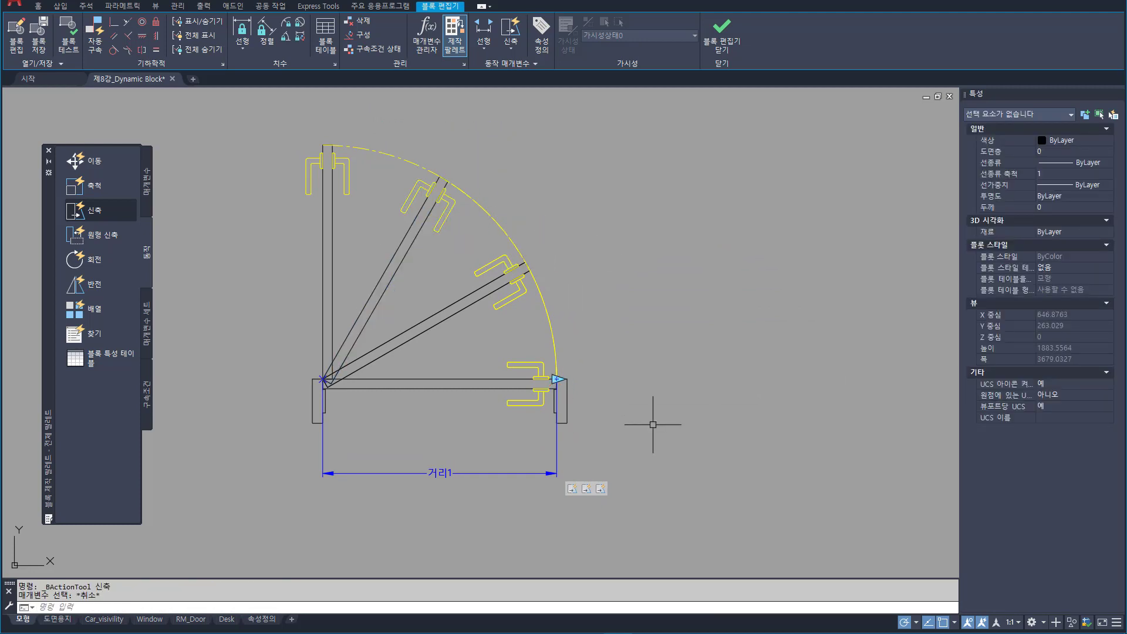
Add a stretch action at the linear parameter's latch-side point for the vertical leaf, with the stretch frame around its handle end.
key(Return)
click(555, 444)
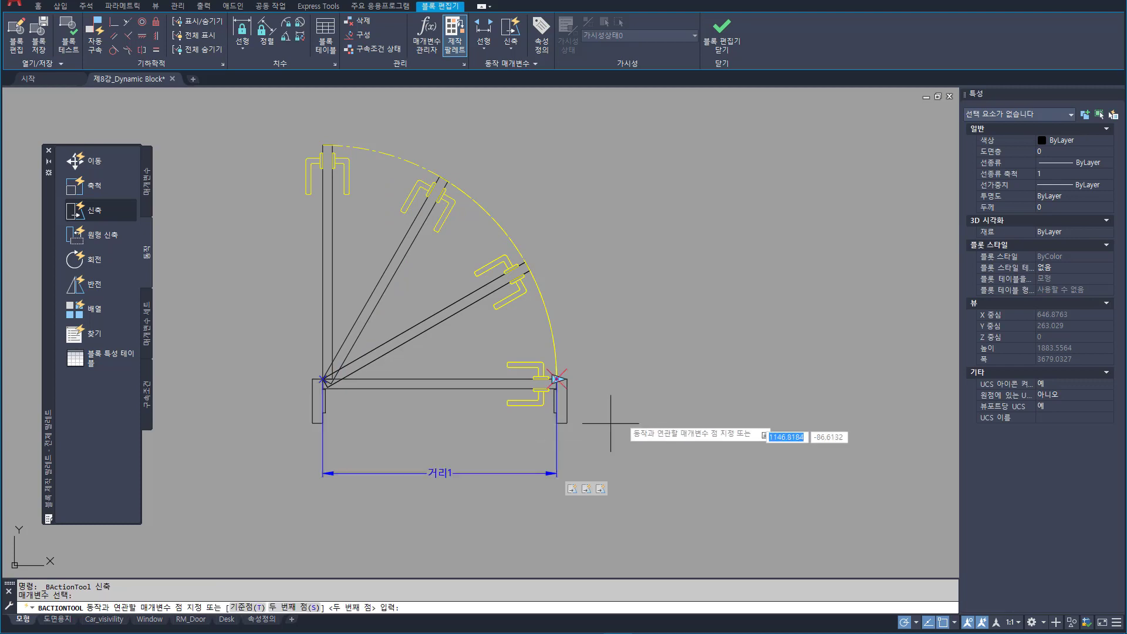
click(557, 379)
click(255, 125)
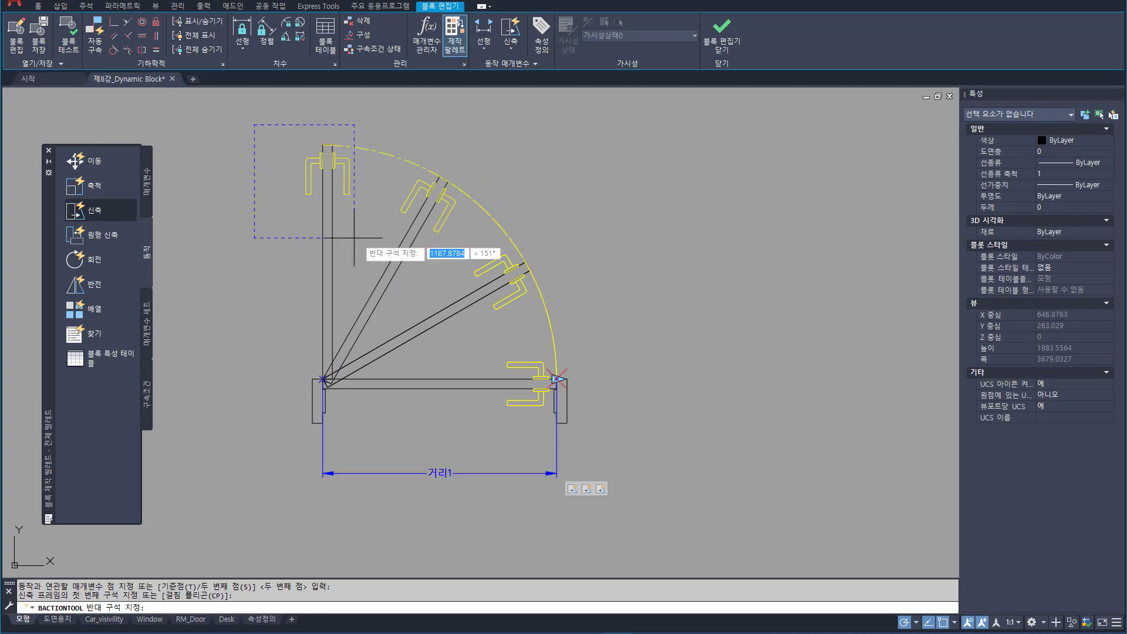
click(383, 233)
click(361, 209)
click(322, 168)
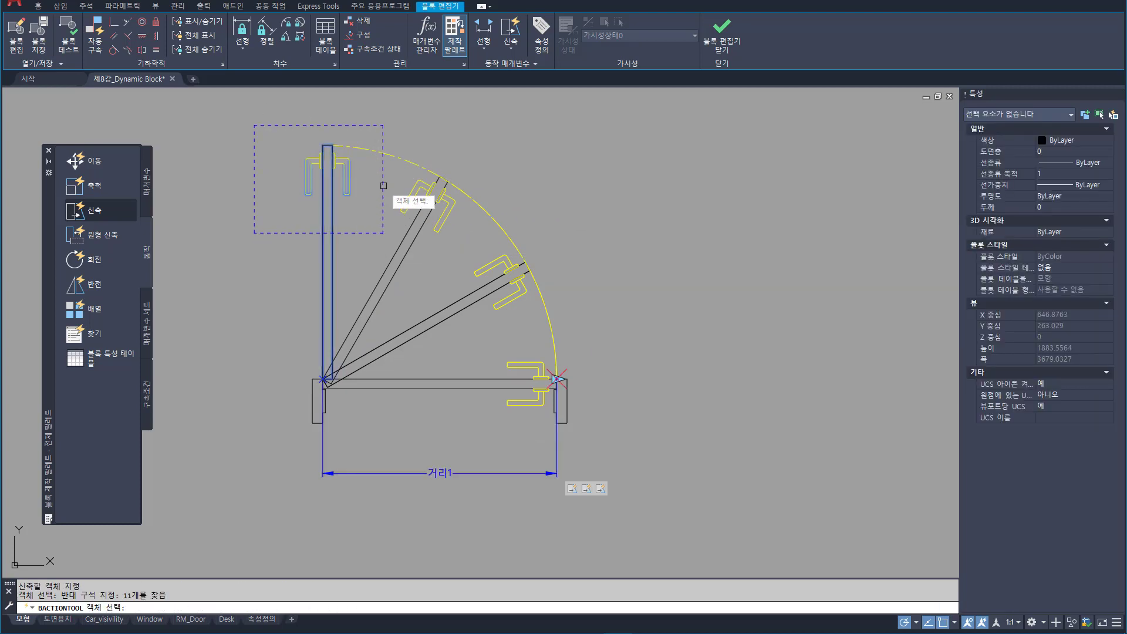
key(Return)
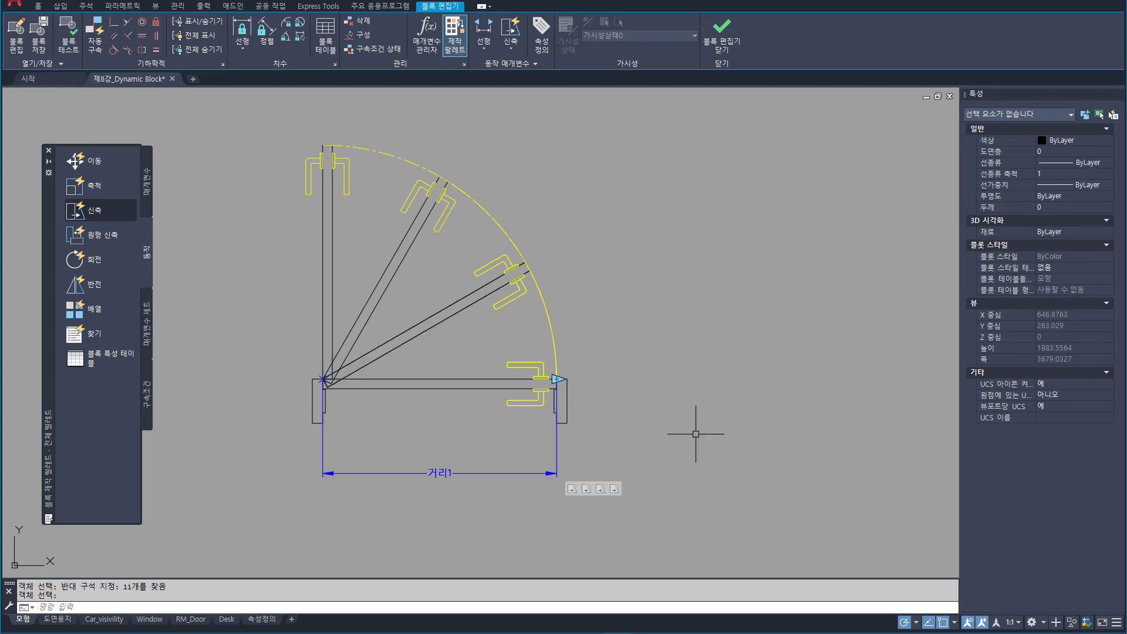
Test the block by stretching the door width to about 1406, and close the test window.
click(69, 36)
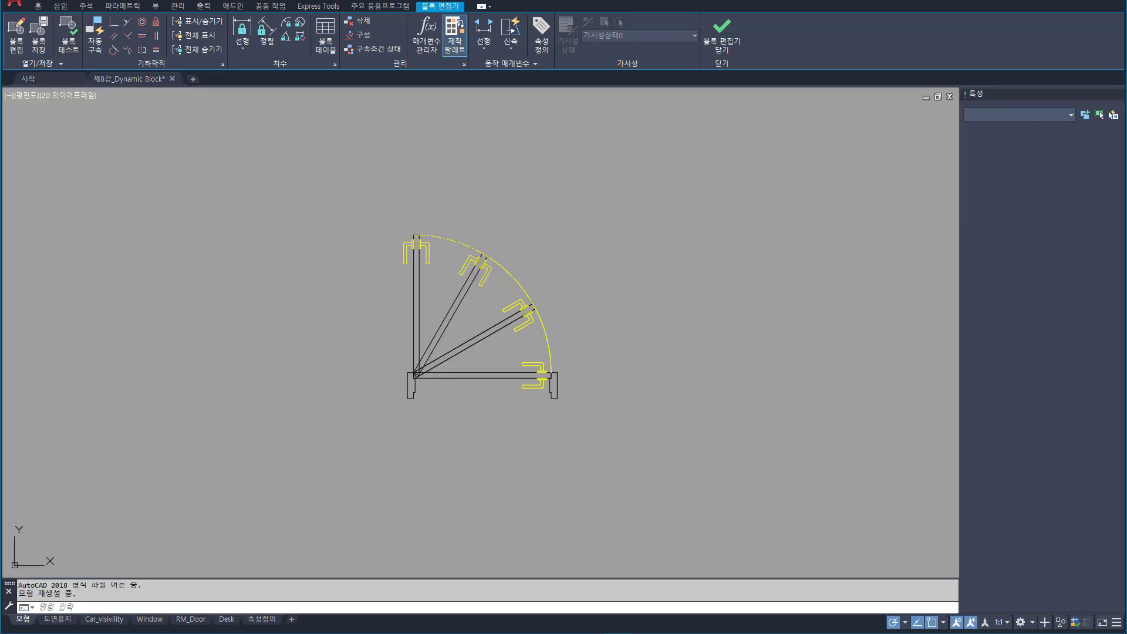
click(552, 373)
click(630, 372)
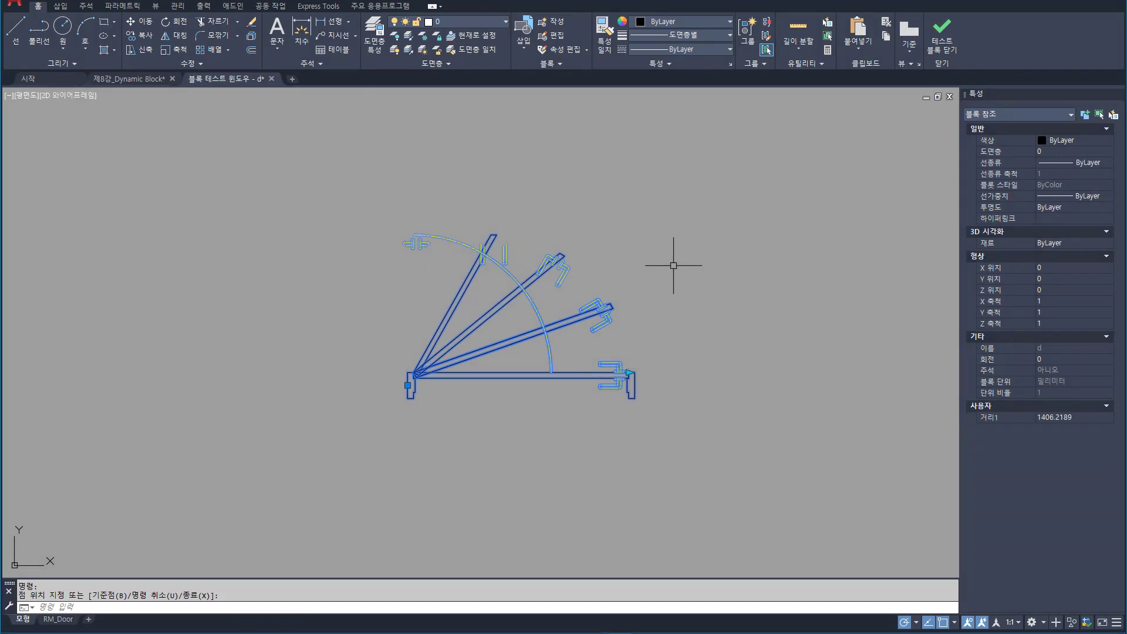
click(941, 35)
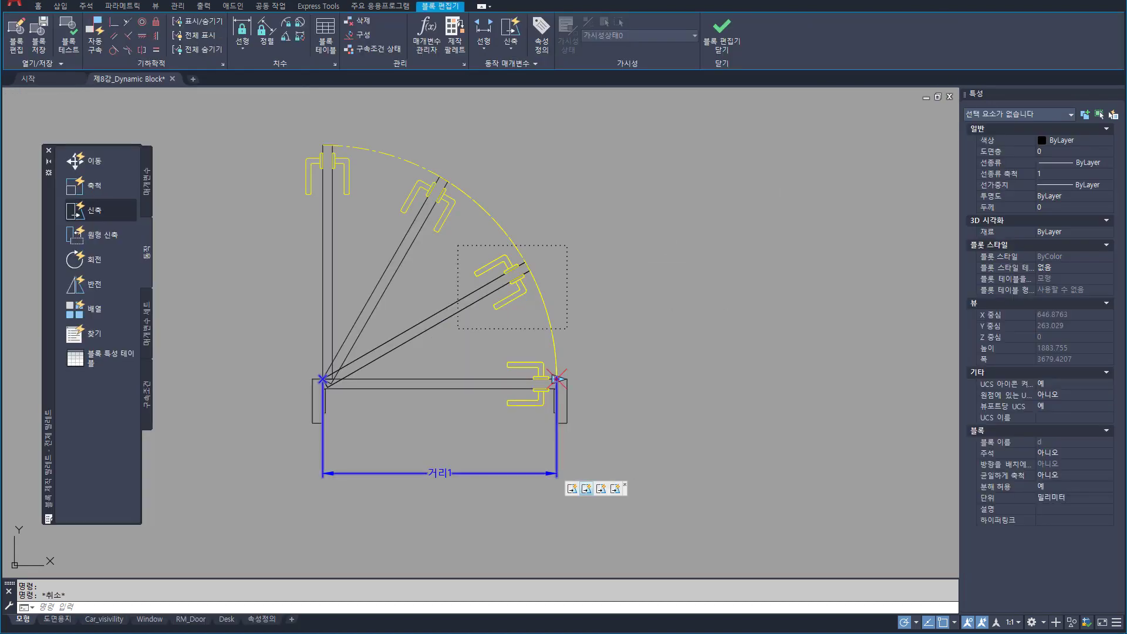
Set the angle offset of the shallower slanted leaf's stretch action to 30.
click(557, 378)
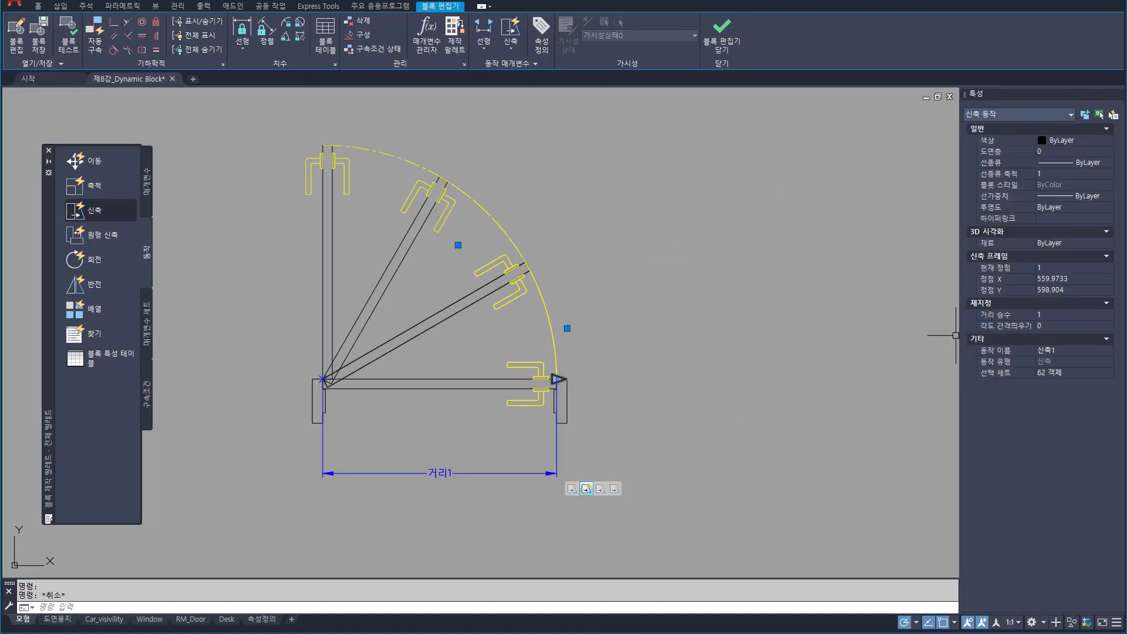
click(1056, 325)
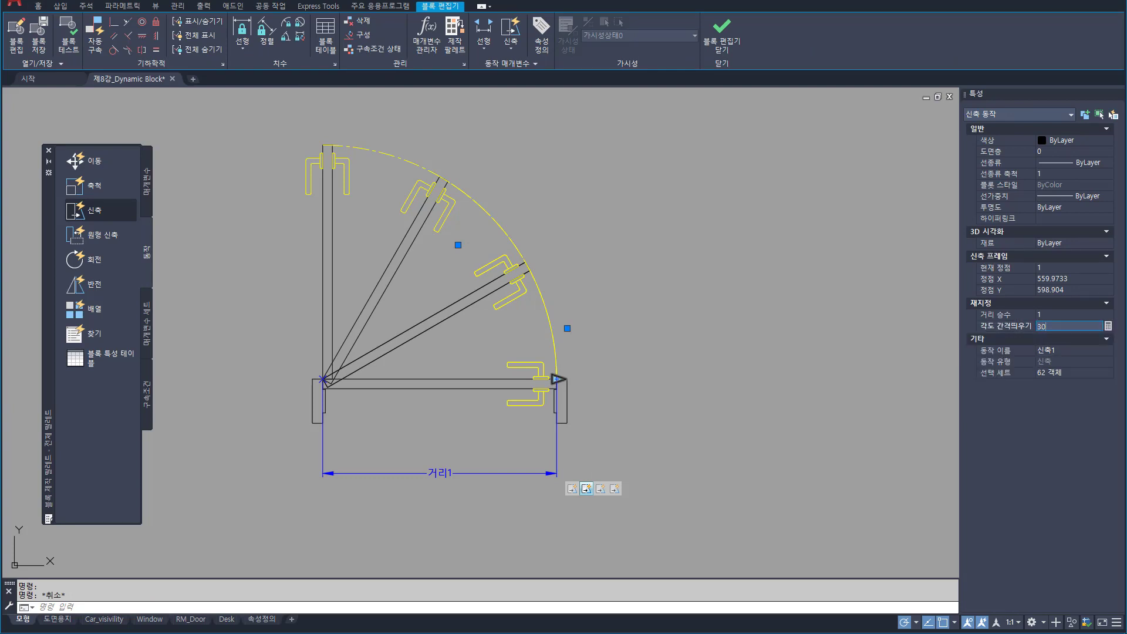
key(Return)
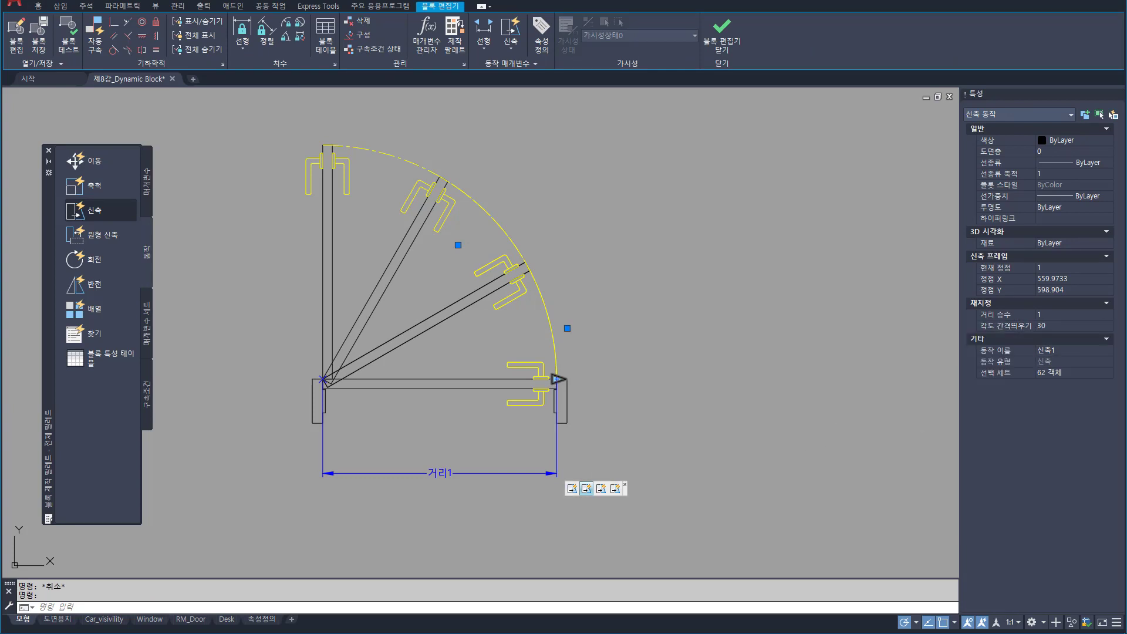
Set the angle offset of the steeper slanted leaf's stretch action to 60.
click(601, 488)
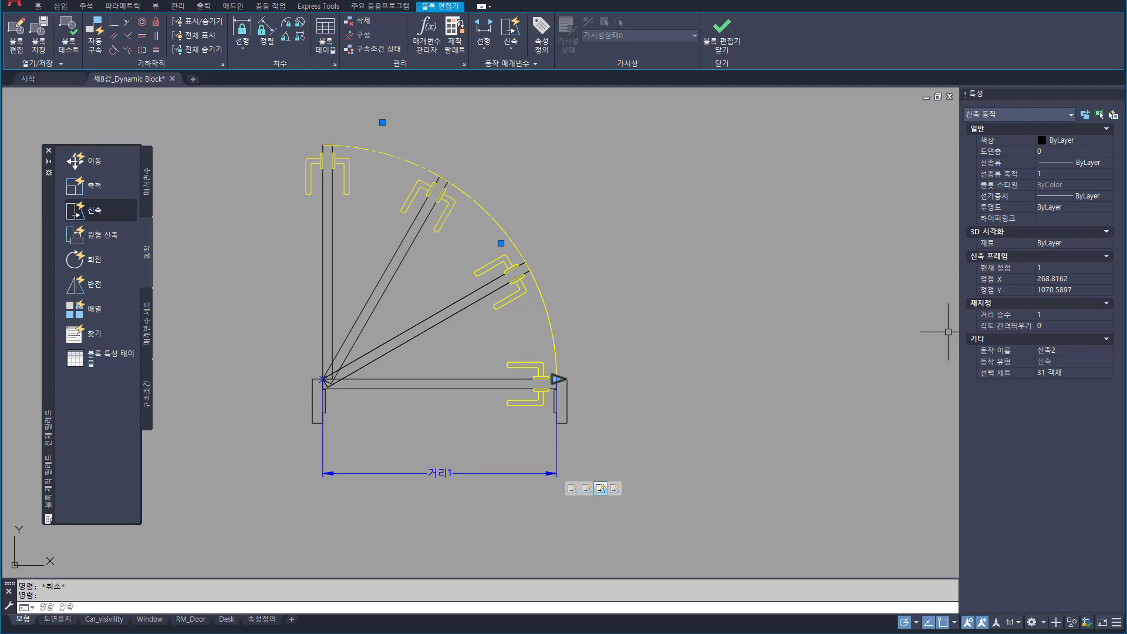
click(1056, 326)
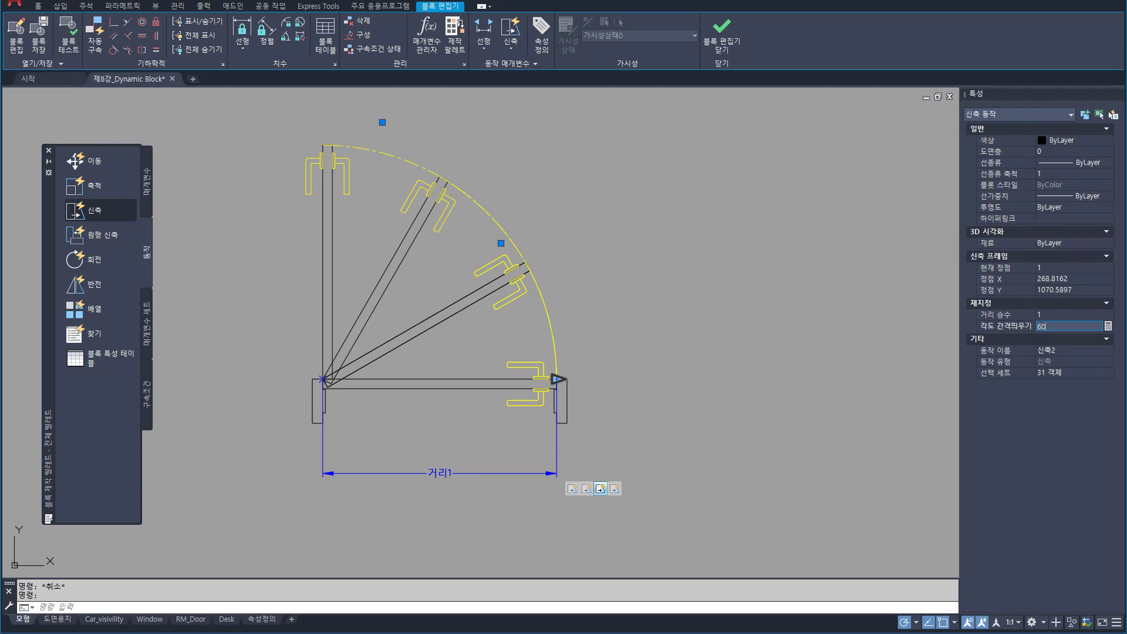
text(60)
key(Return)
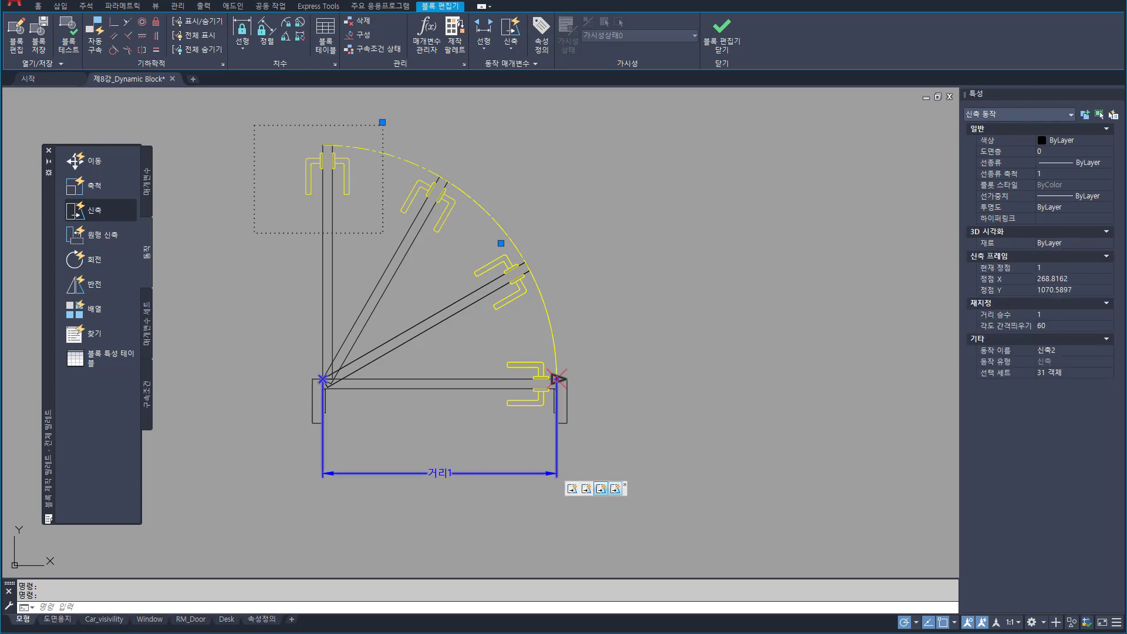
Set the angle offset of the vertical leaf's stretch action to 90.
click(615, 488)
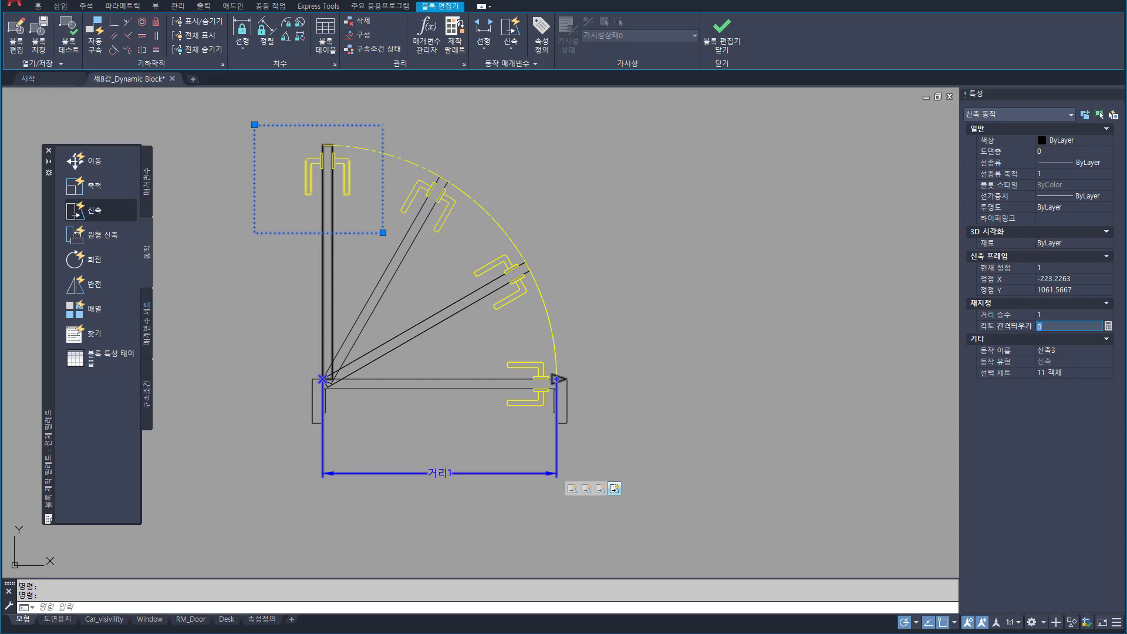
text(90)
key(Return)
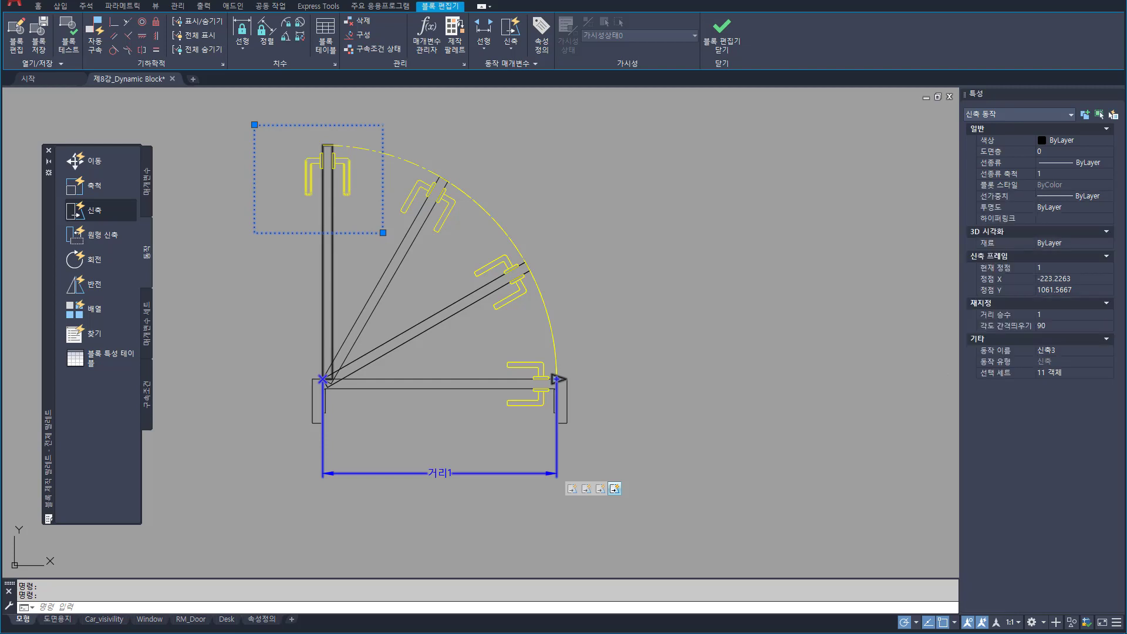
Test the block again by stretching the door width to about 1525, check the vertical leaf's handle, and close the test window.
click(69, 37)
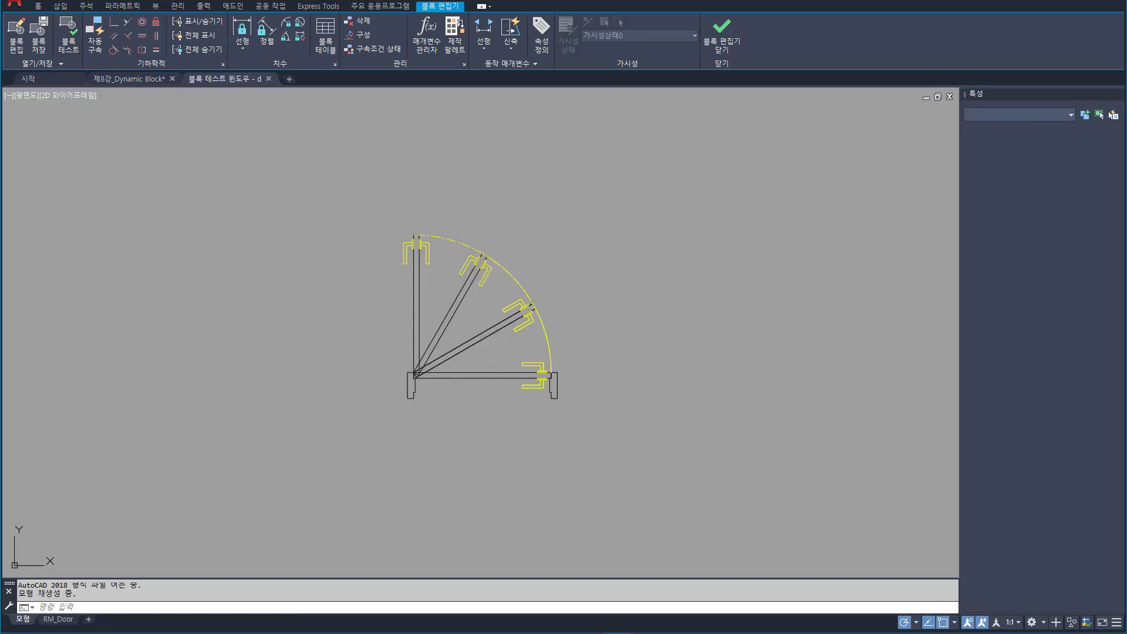
click(547, 323)
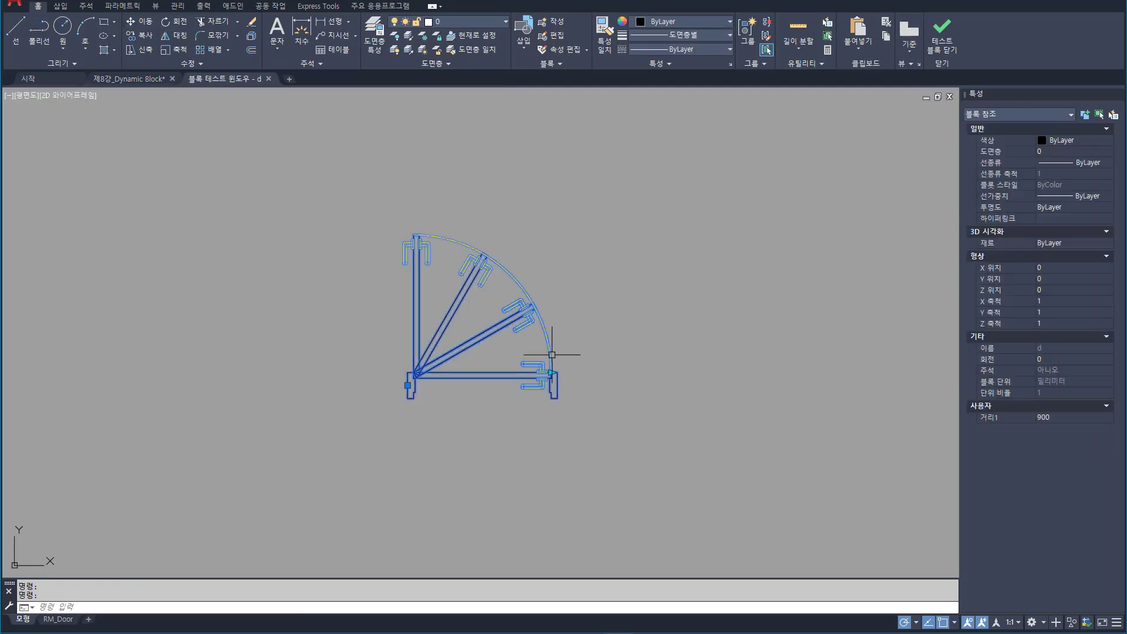
click(551, 372)
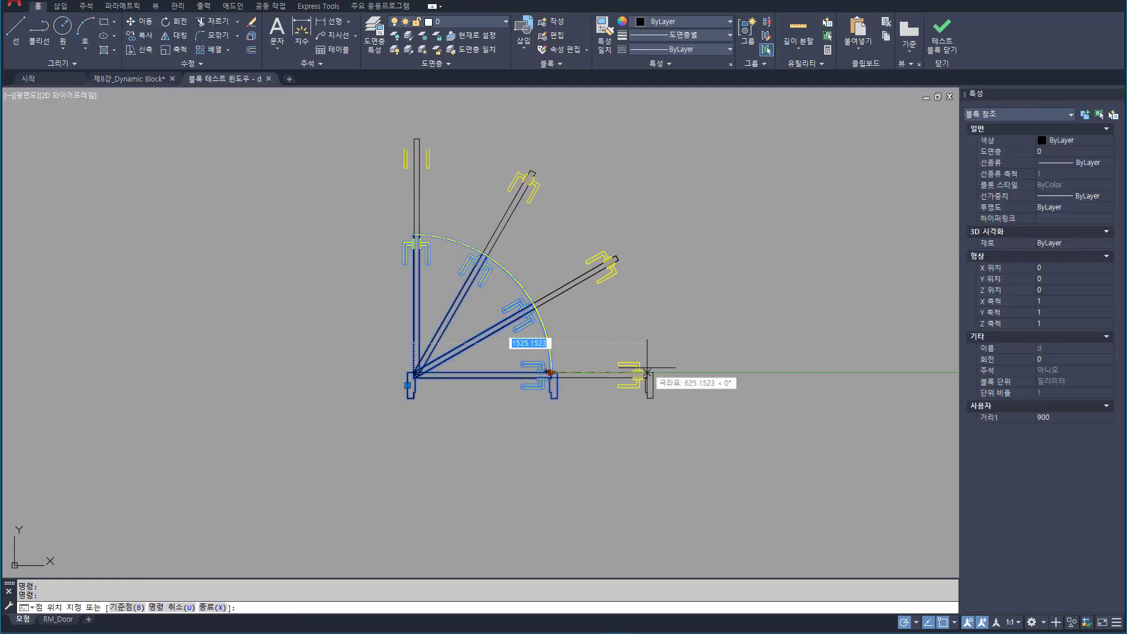
click(648, 372)
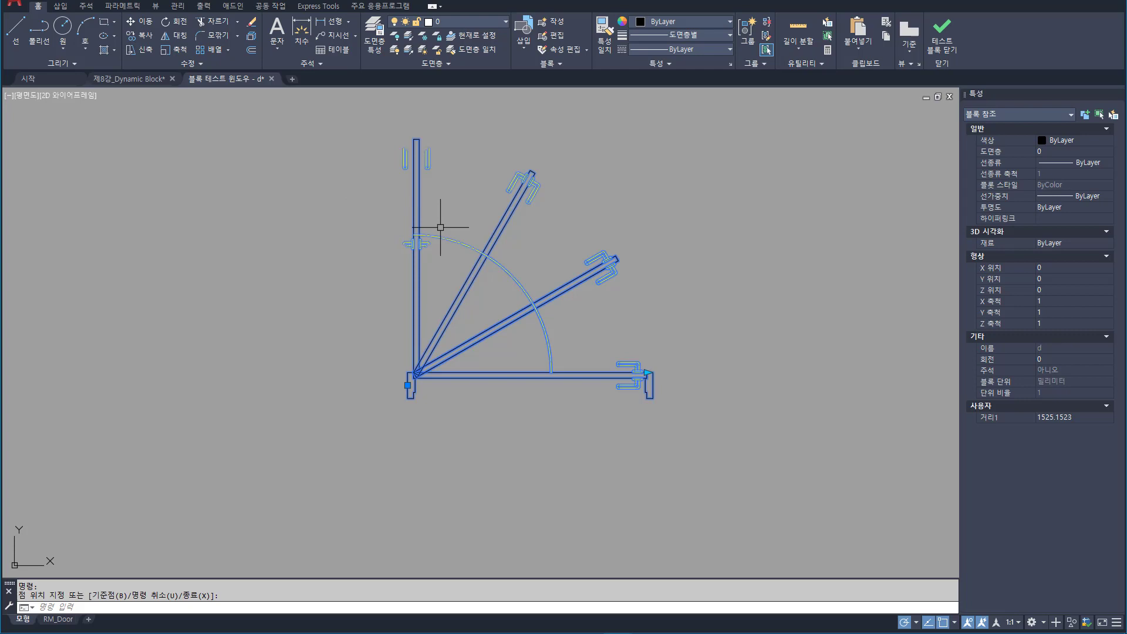
drag(367, 126, 455, 176)
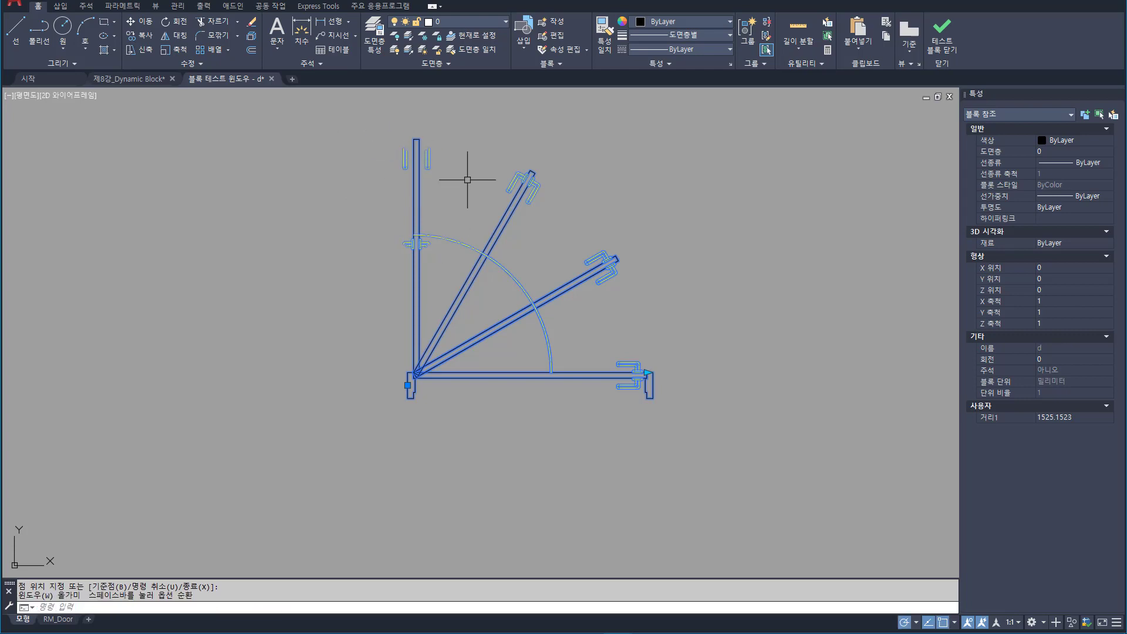
click(382, 121)
click(475, 217)
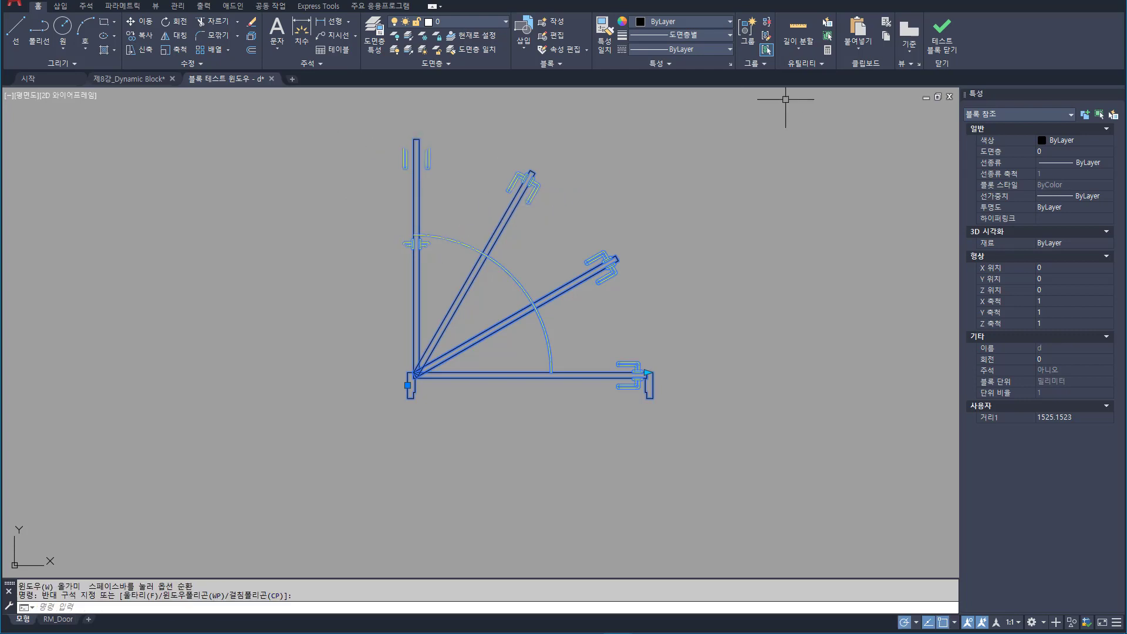
click(942, 36)
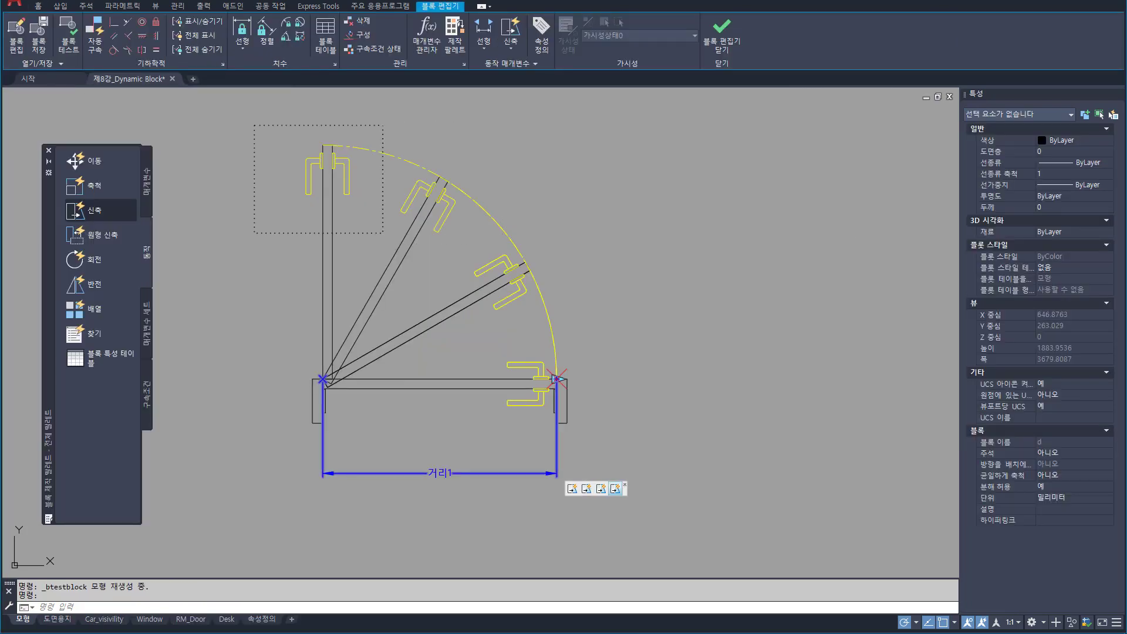
Modify the selection set of the vertical leaf's stretch action, keeping its stretch frame and adding all parts of the handle.
click(614, 488)
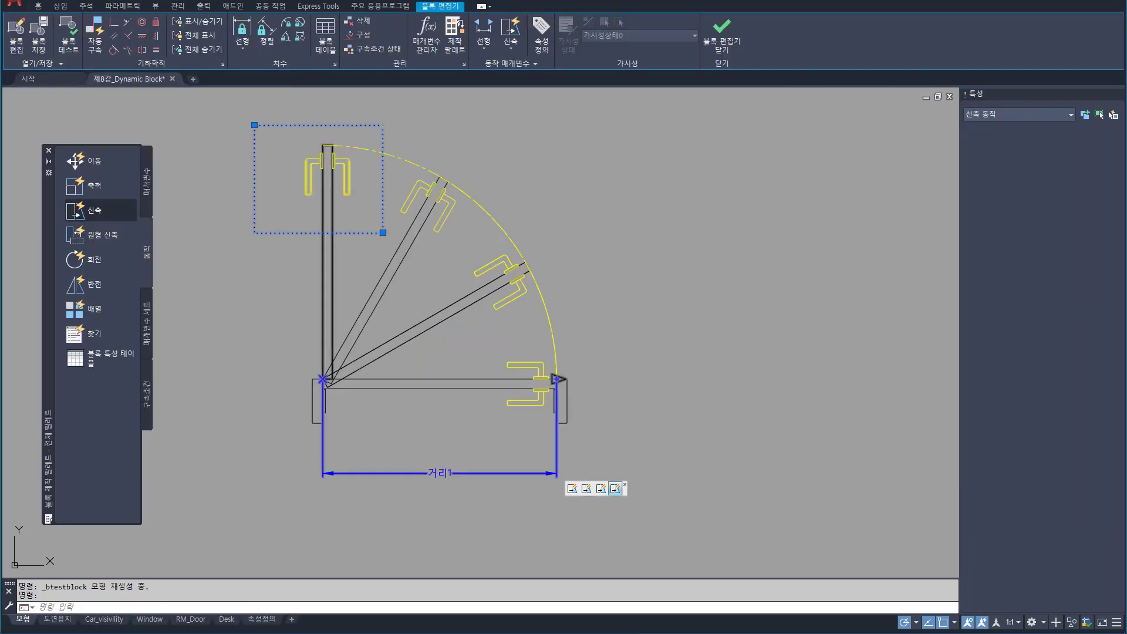
right_click(614, 488)
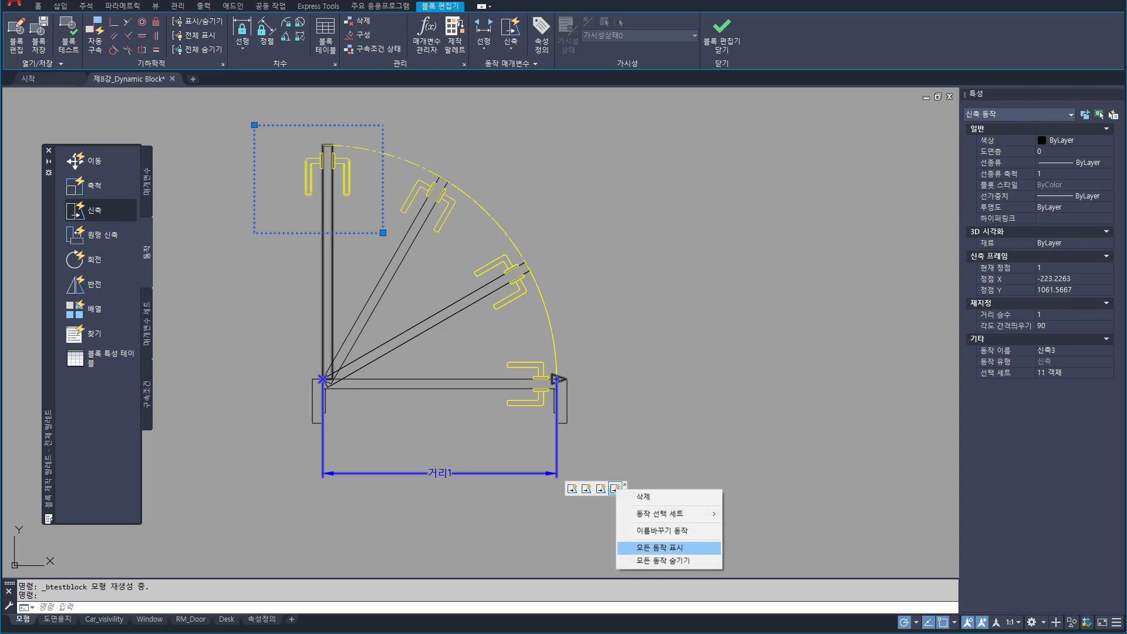
mouse_move(663, 514)
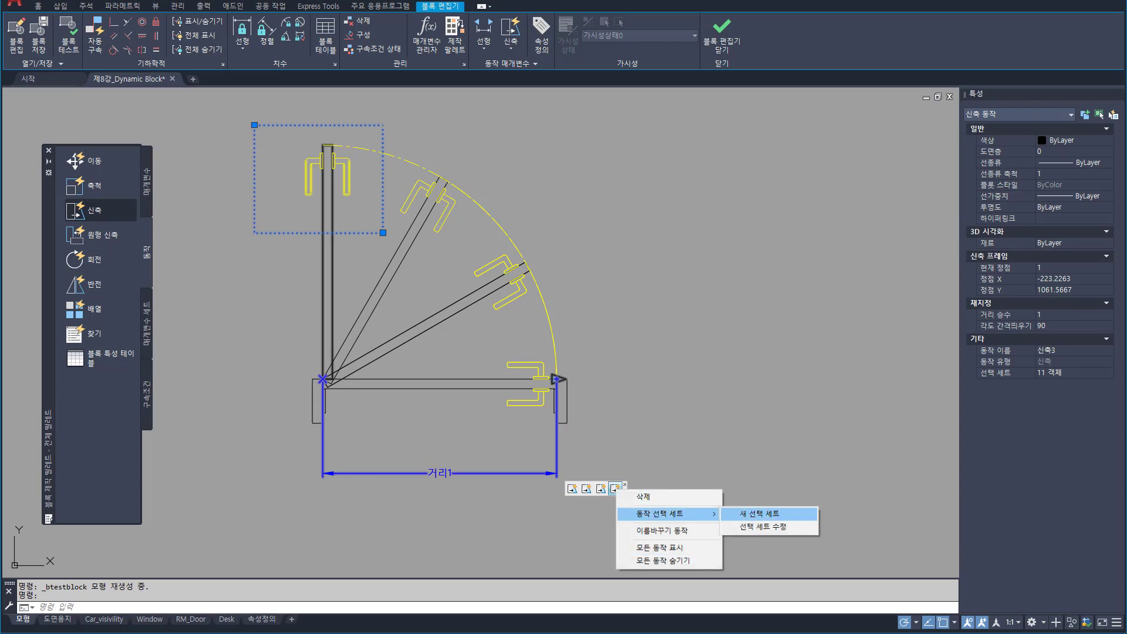
click(744, 527)
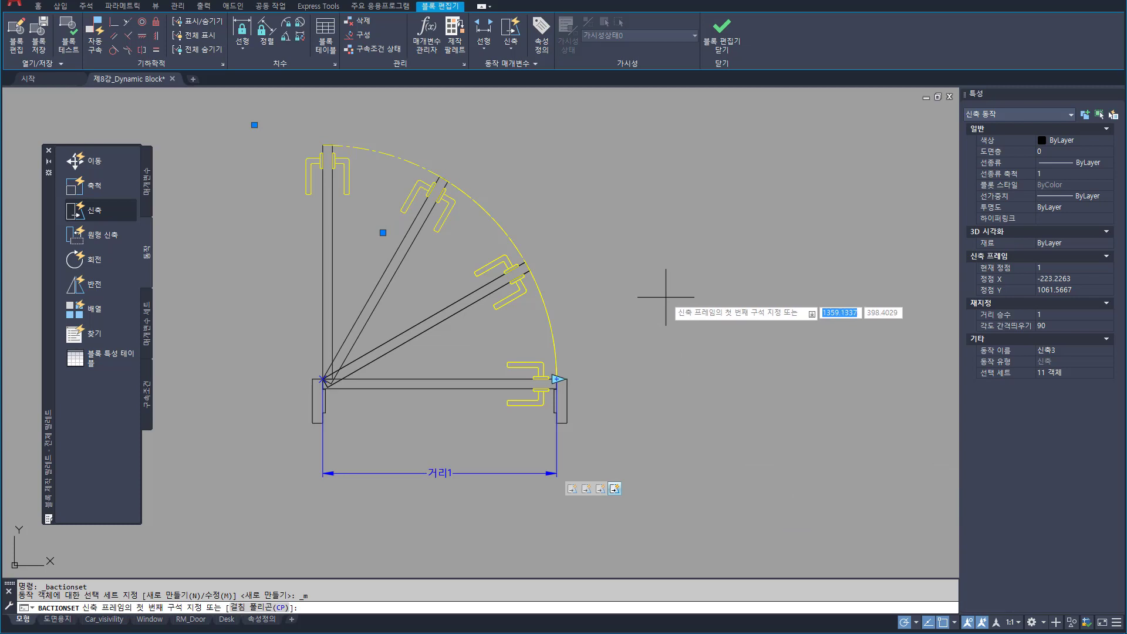
key(Return)
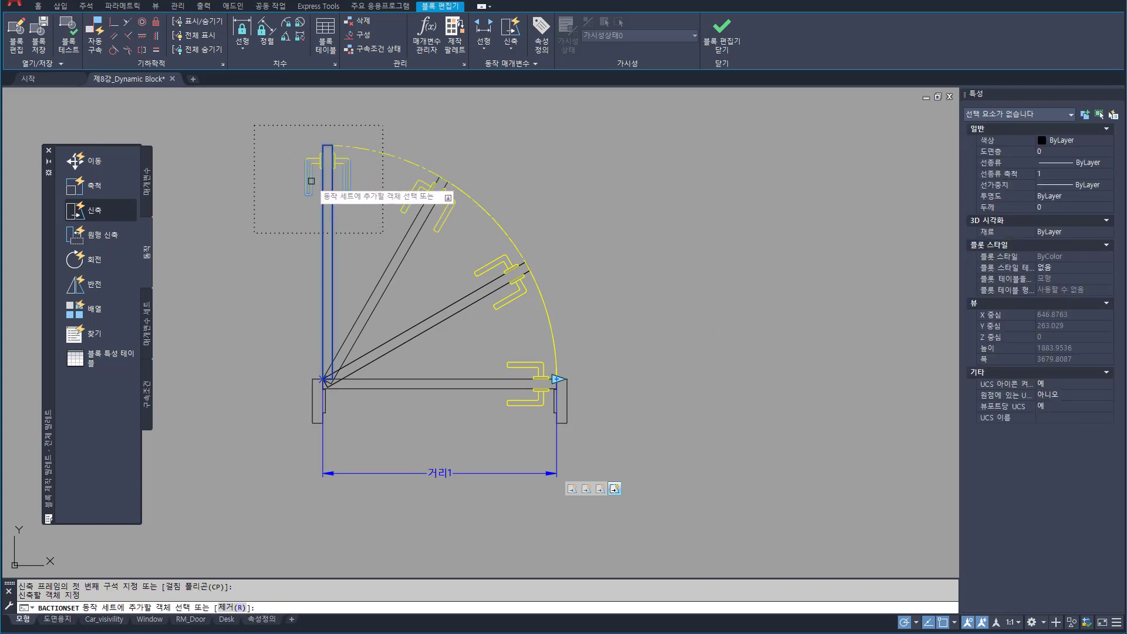
scroll(298, 154, up, 2)
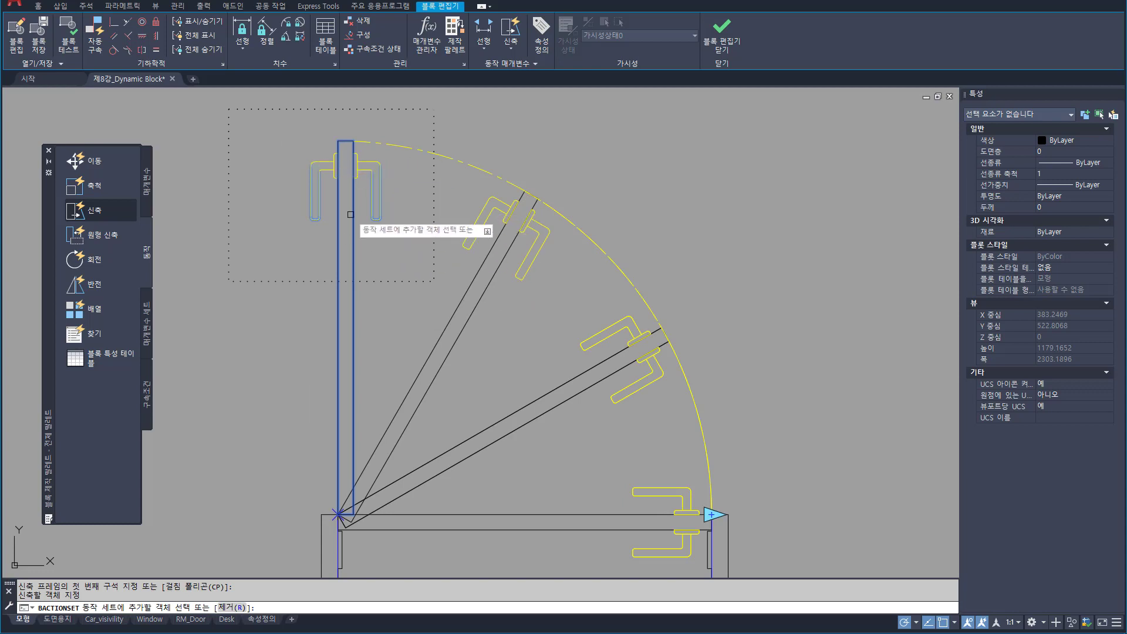
click(275, 120)
click(413, 235)
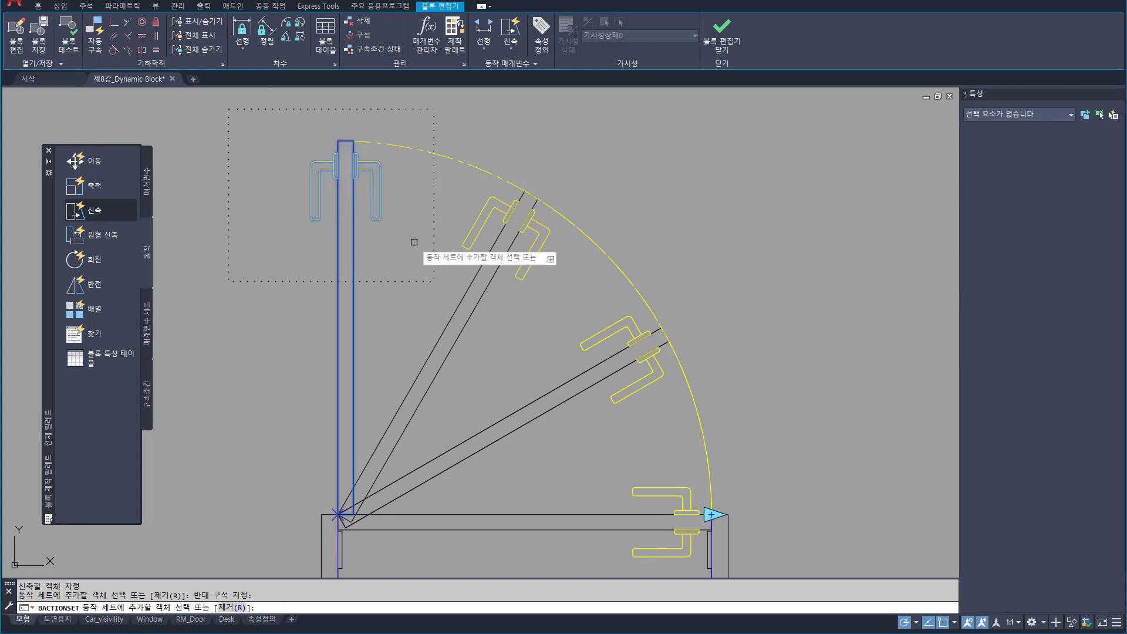
key(Return)
scroll(413, 238, down, 2)
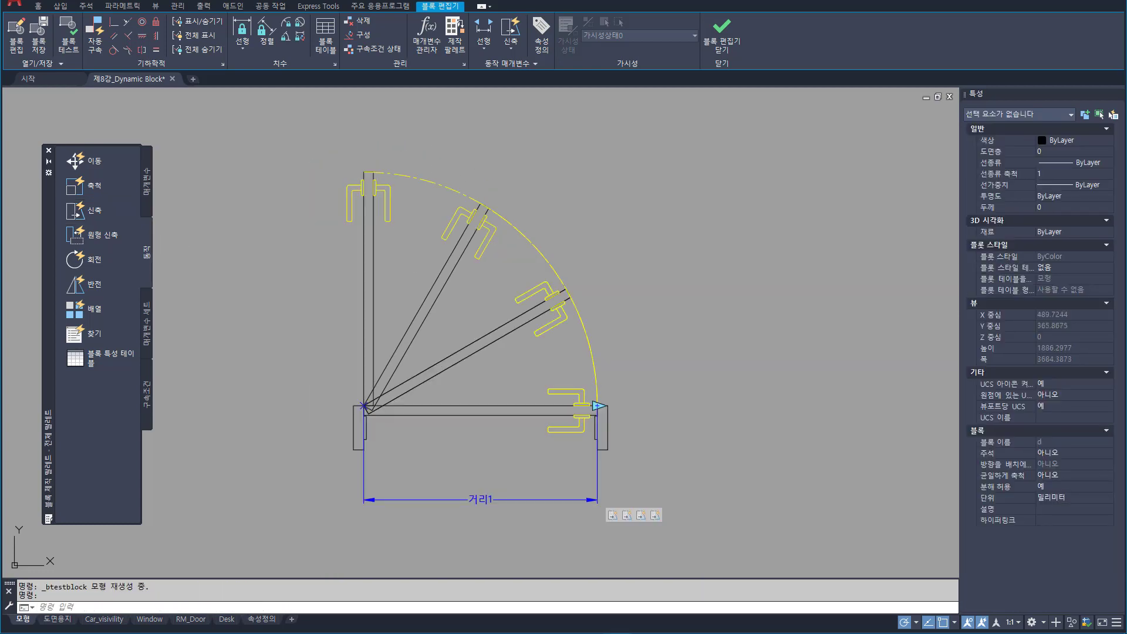
key(Escape)
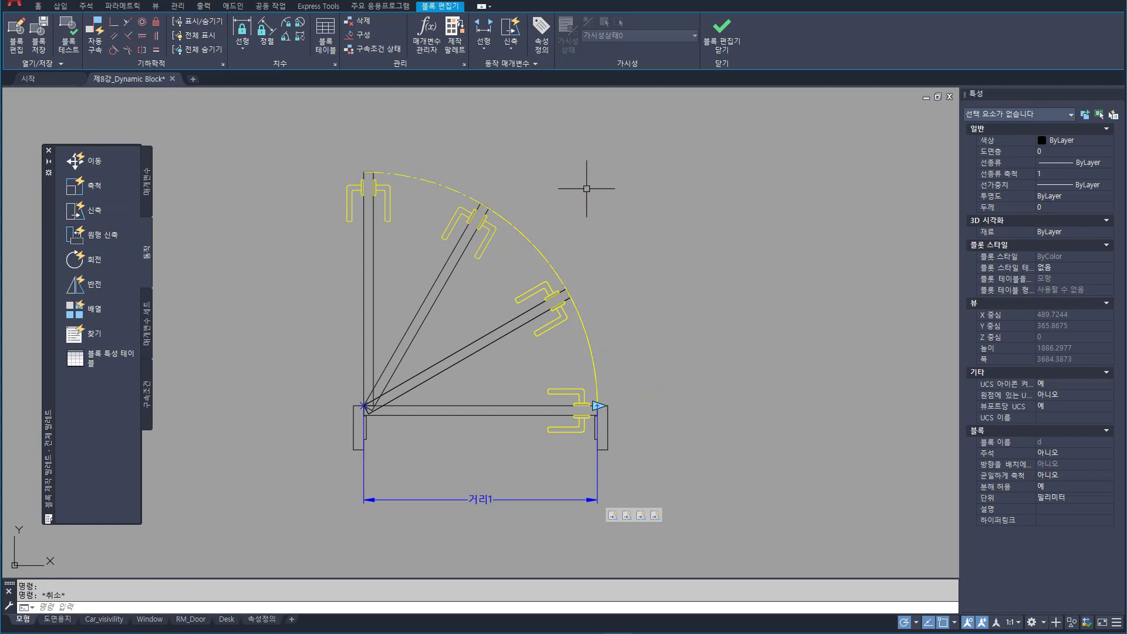
Add a scale action to the linear distance parameter 거리1, applied to the three arc segments of the door swing.
text(BACTIONTOOL)
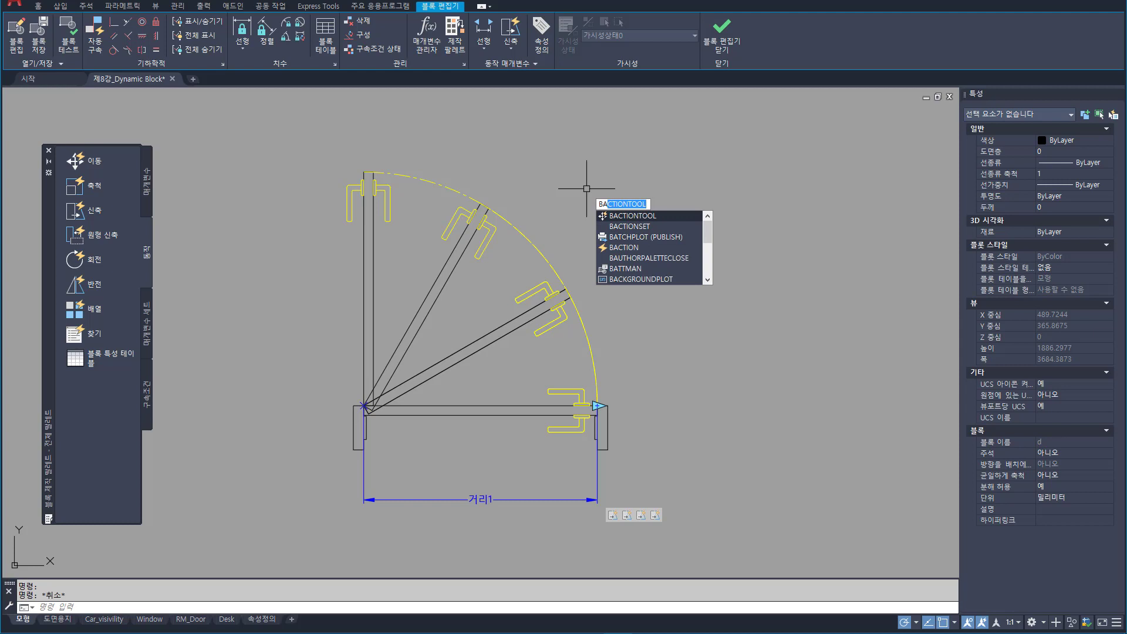
key(Return)
key(Up)
key(Up)
key(Up)
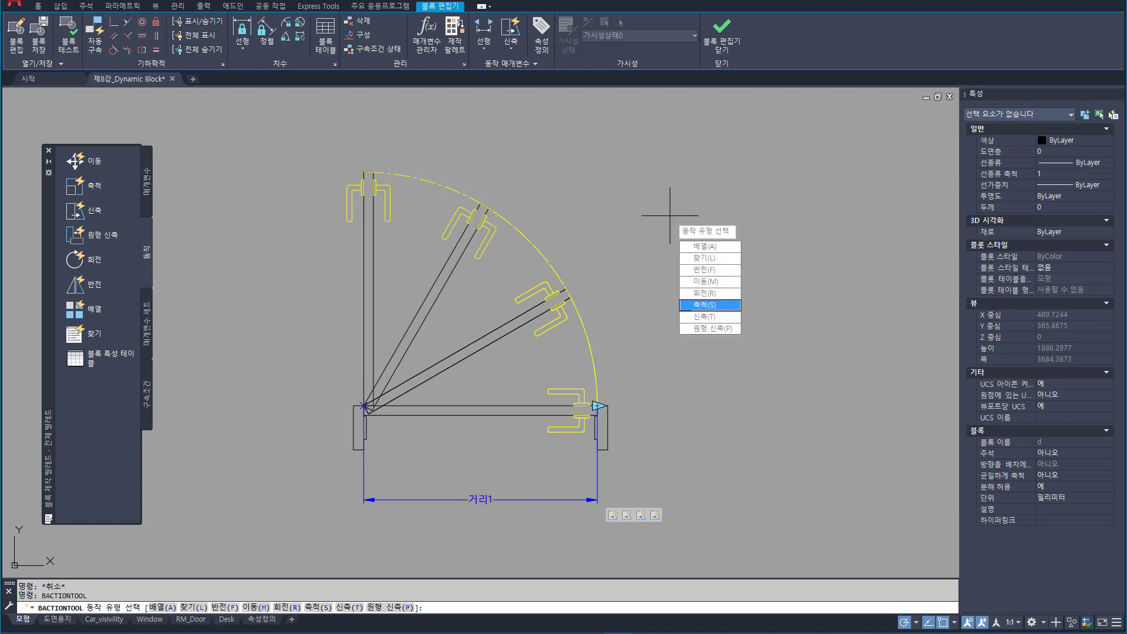
key(Return)
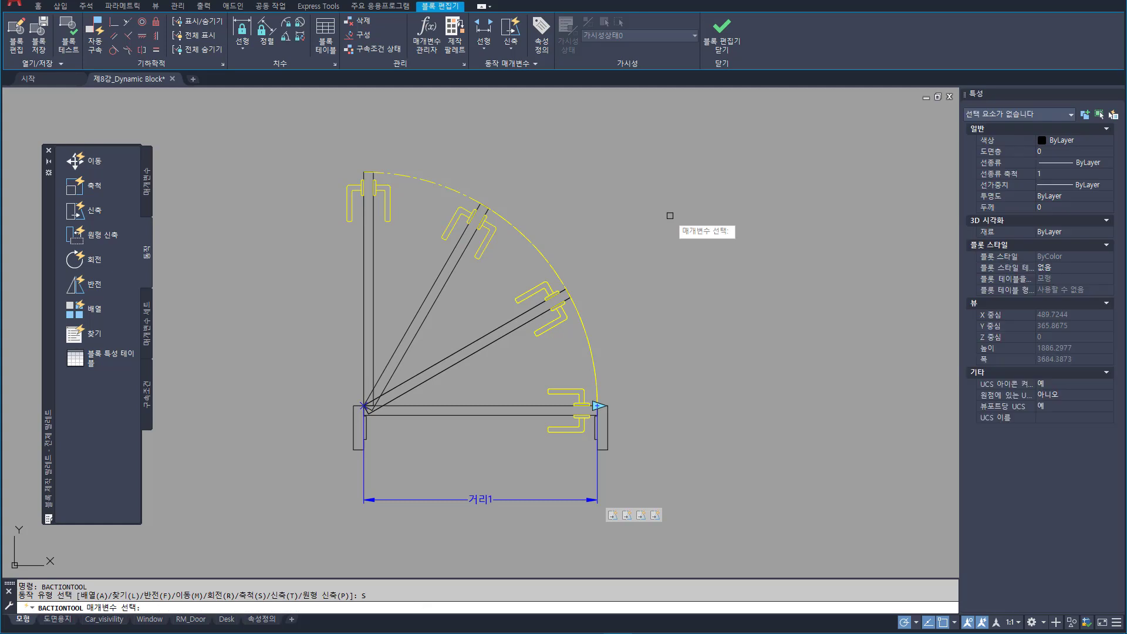
click(595, 468)
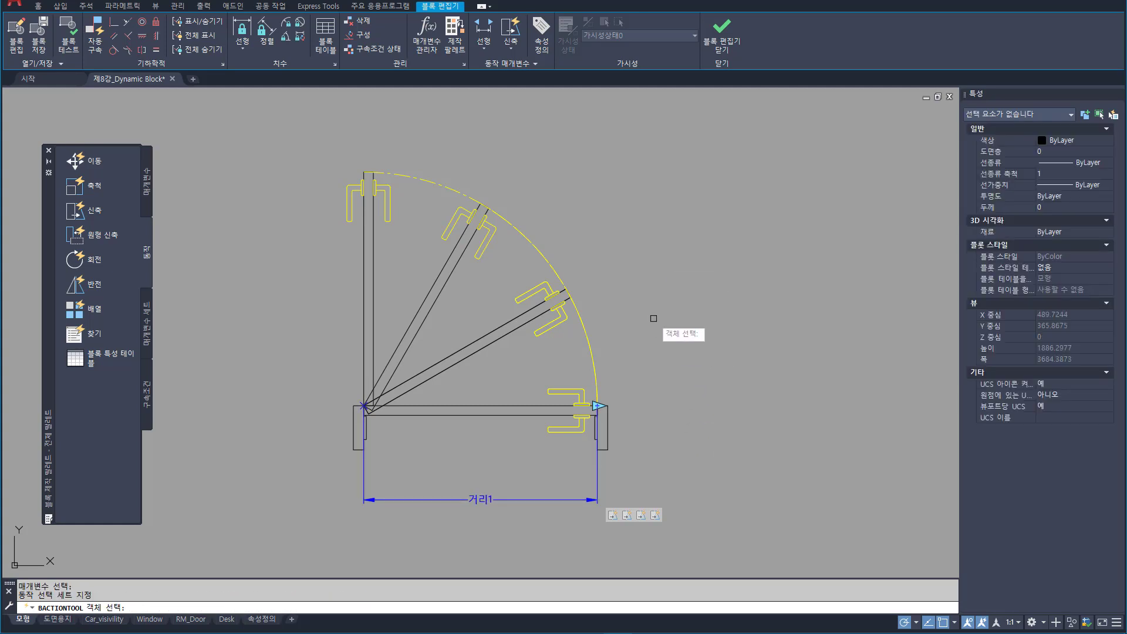
click(649, 365)
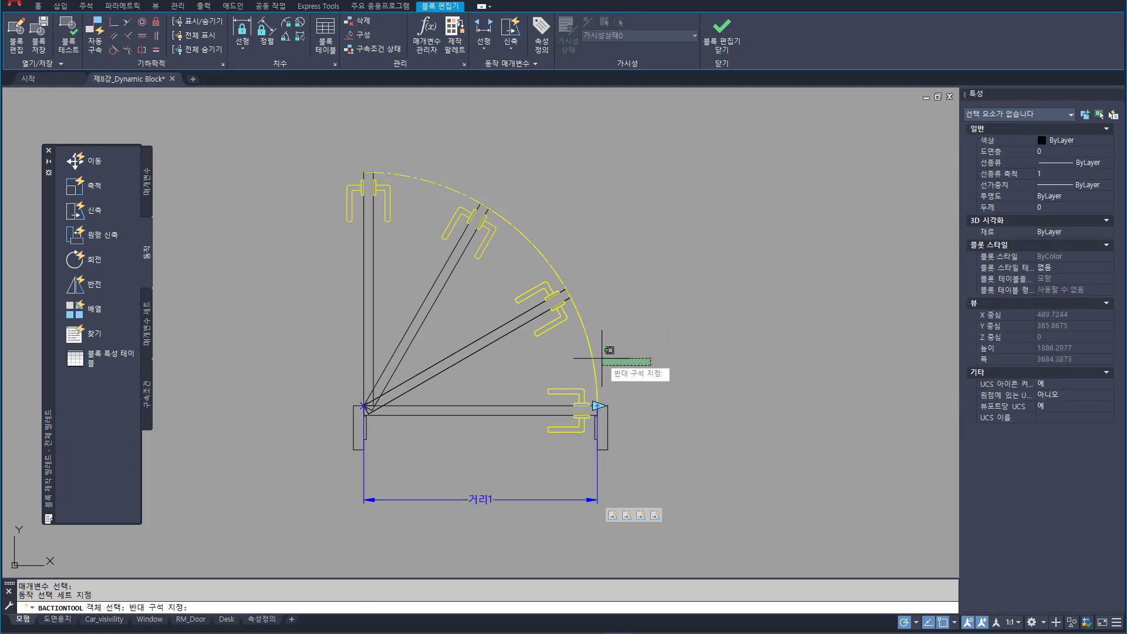
click(561, 356)
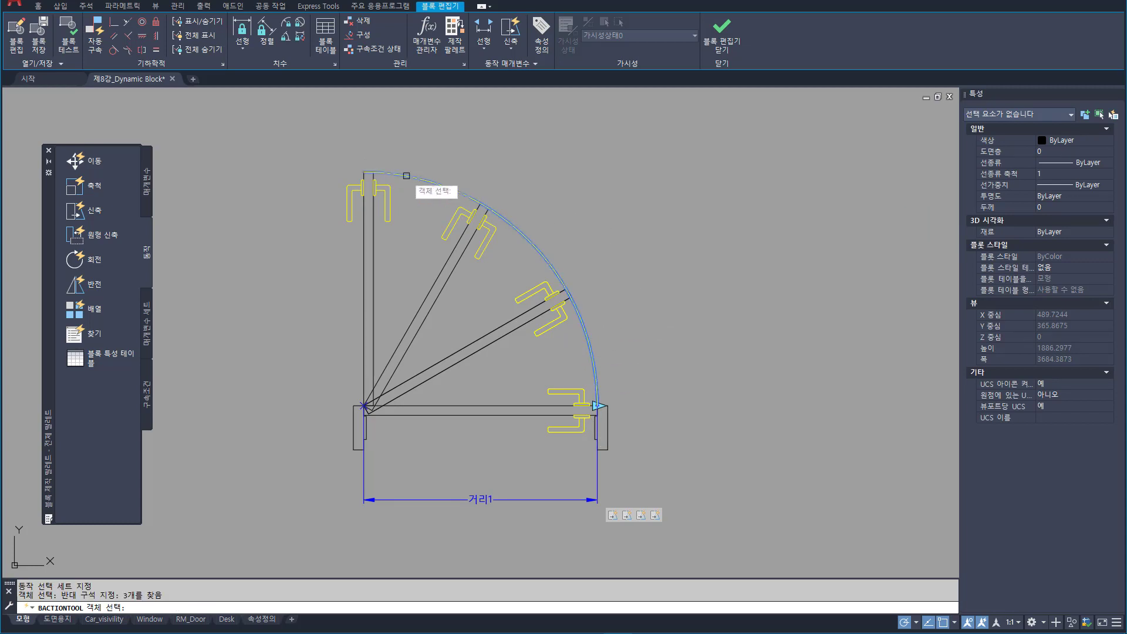
click(499, 326)
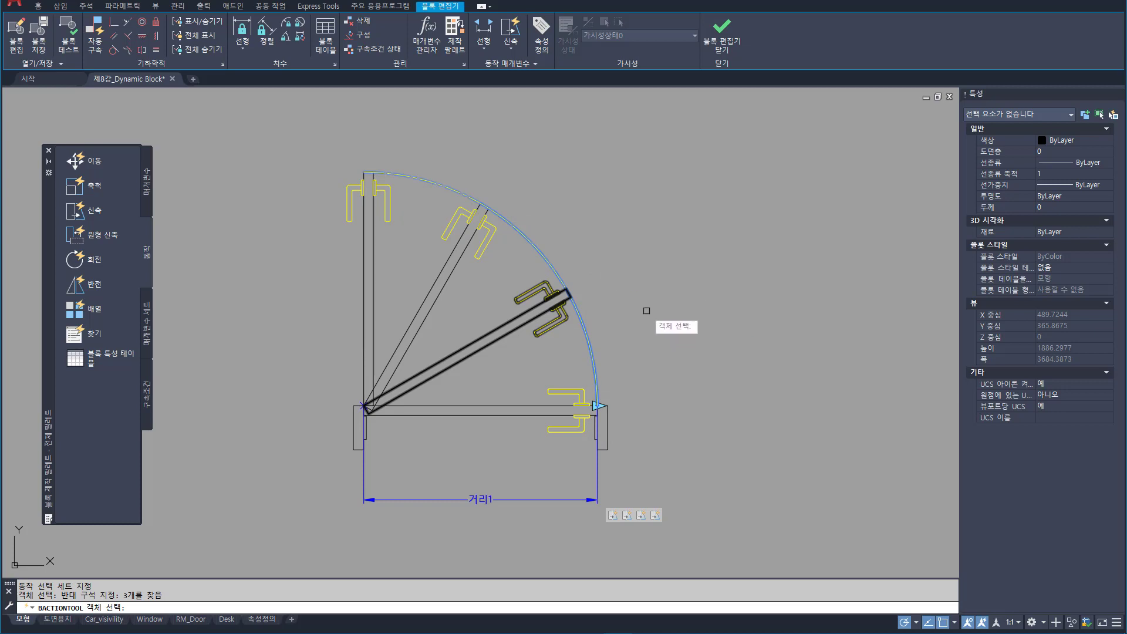
key(Return)
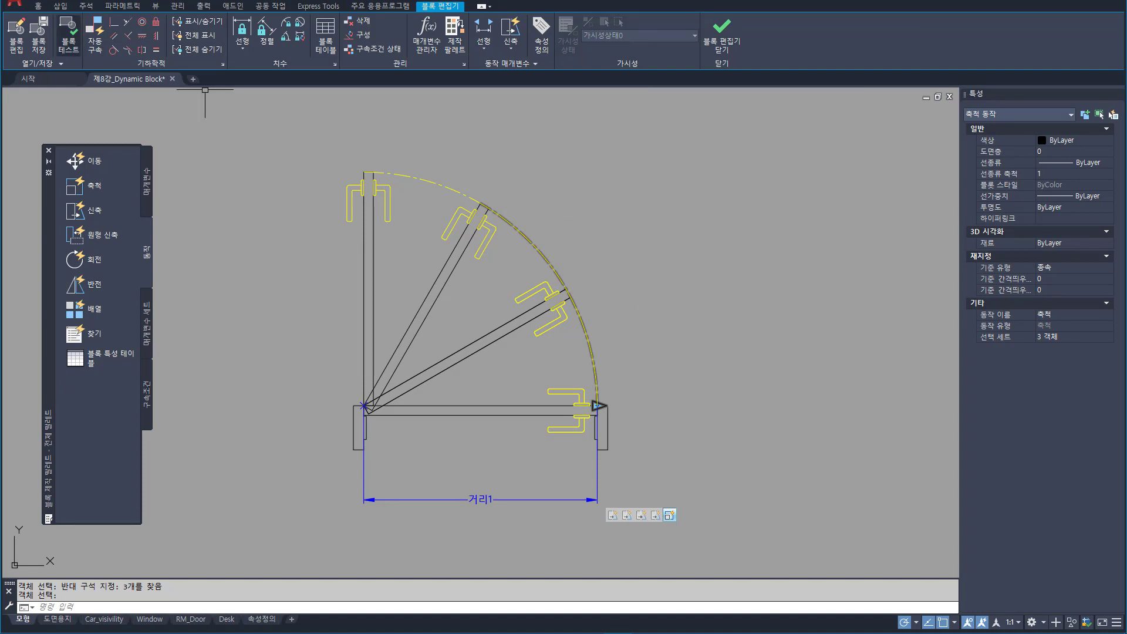
Test the block by stretching the door width to about 1330, and close the test window.
click(68, 38)
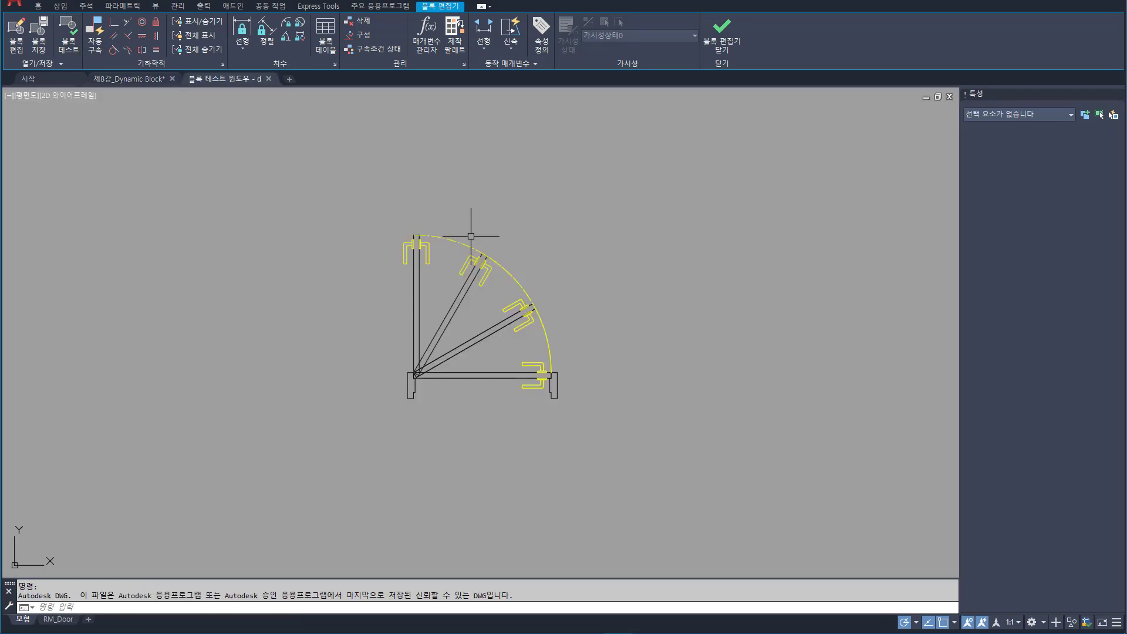
click(547, 340)
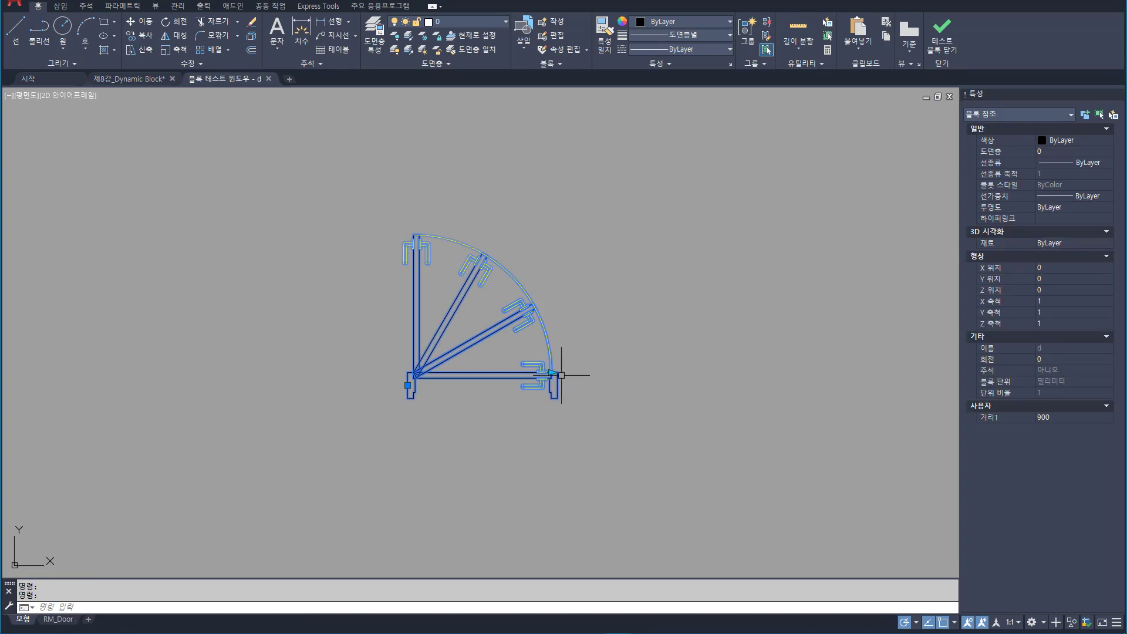
click(551, 373)
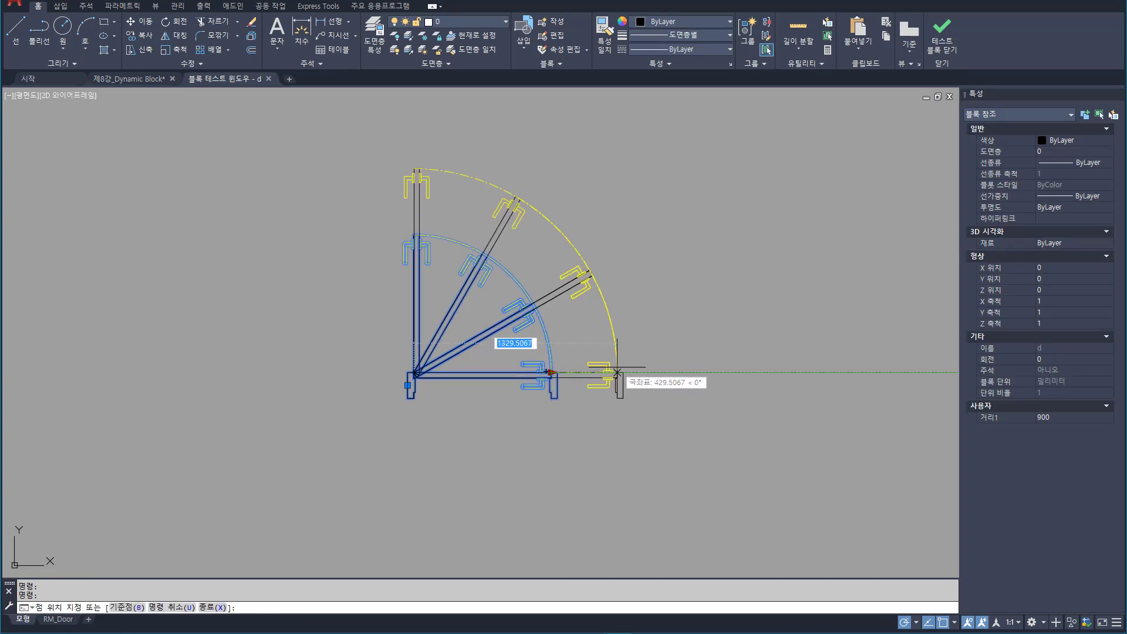
click(616, 379)
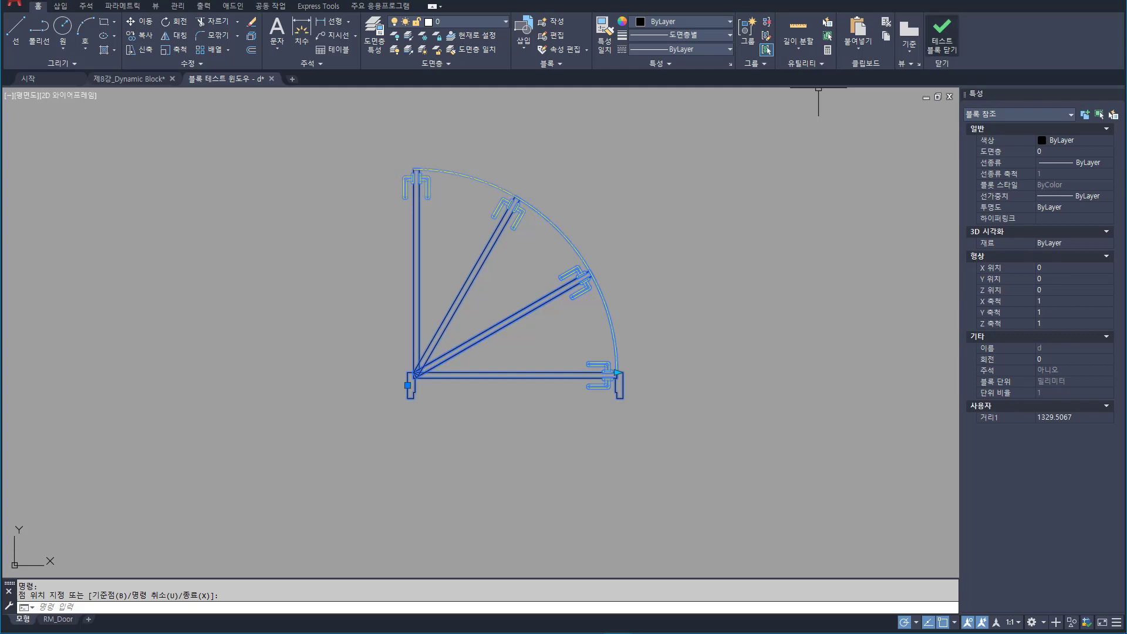
click(942, 36)
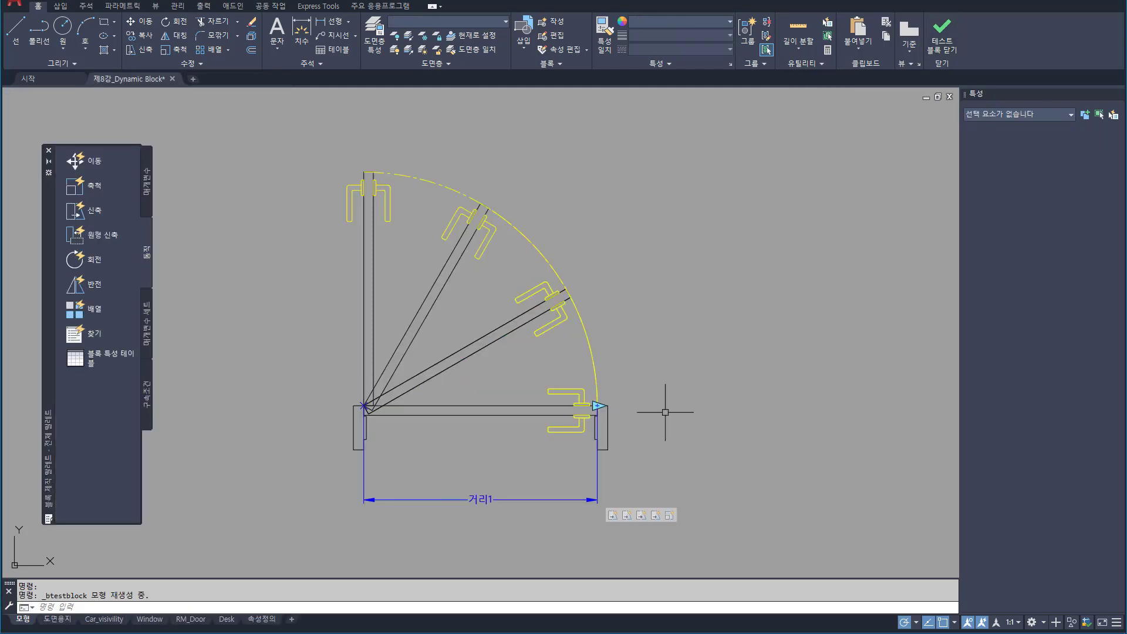
Add a visibility parameter with one grip just beside the door frame's free end.
scroll(603, 254, down, 2)
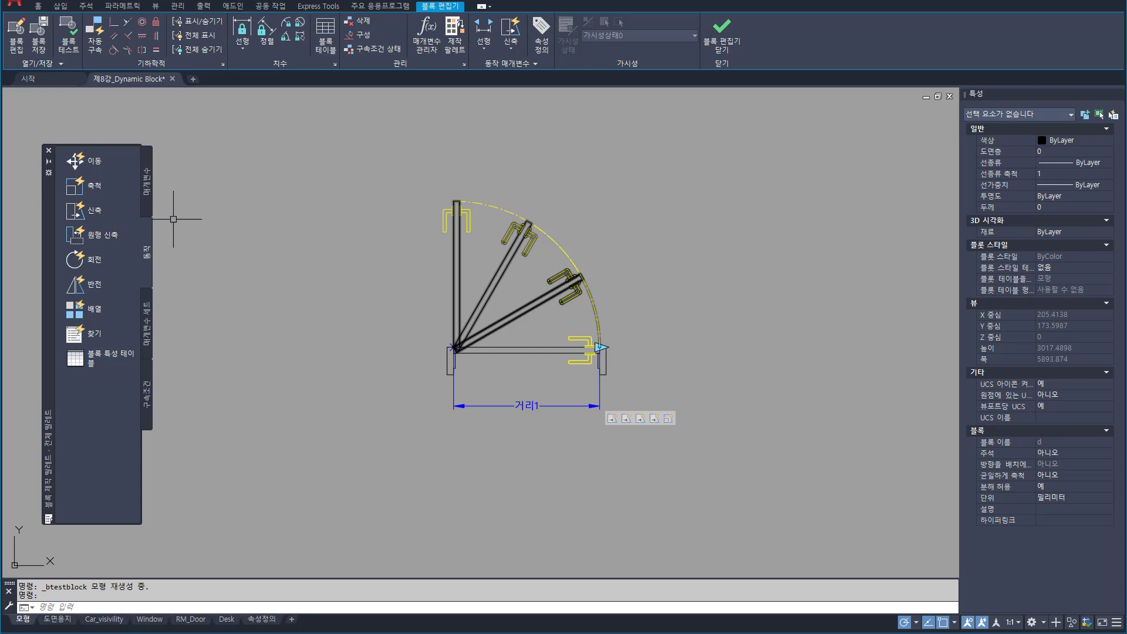
key(Return)
key(Down)
key(Down)
key(Down)
key(Down)
key(Down)
key(Down)
key(Down)
key(Down)
key(Down)
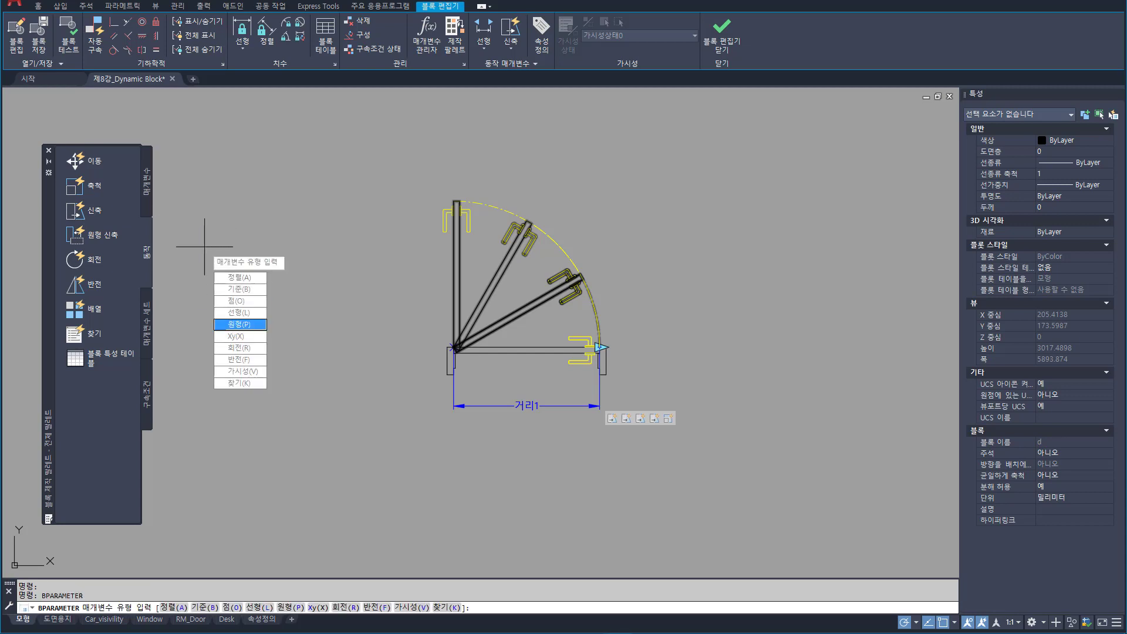
text(v)
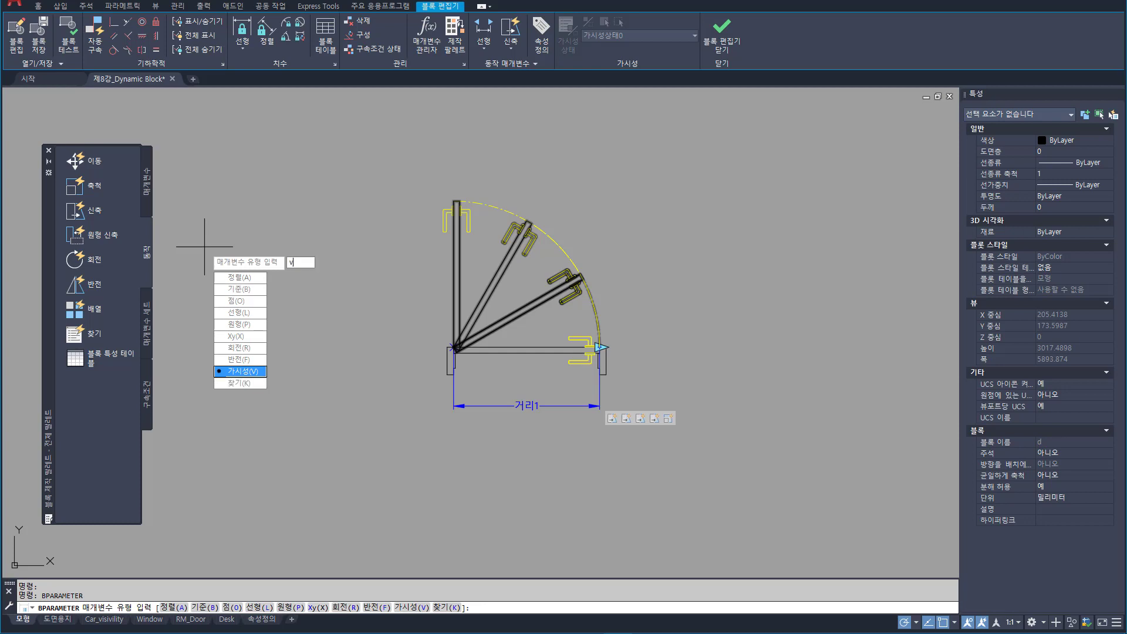
key(Return)
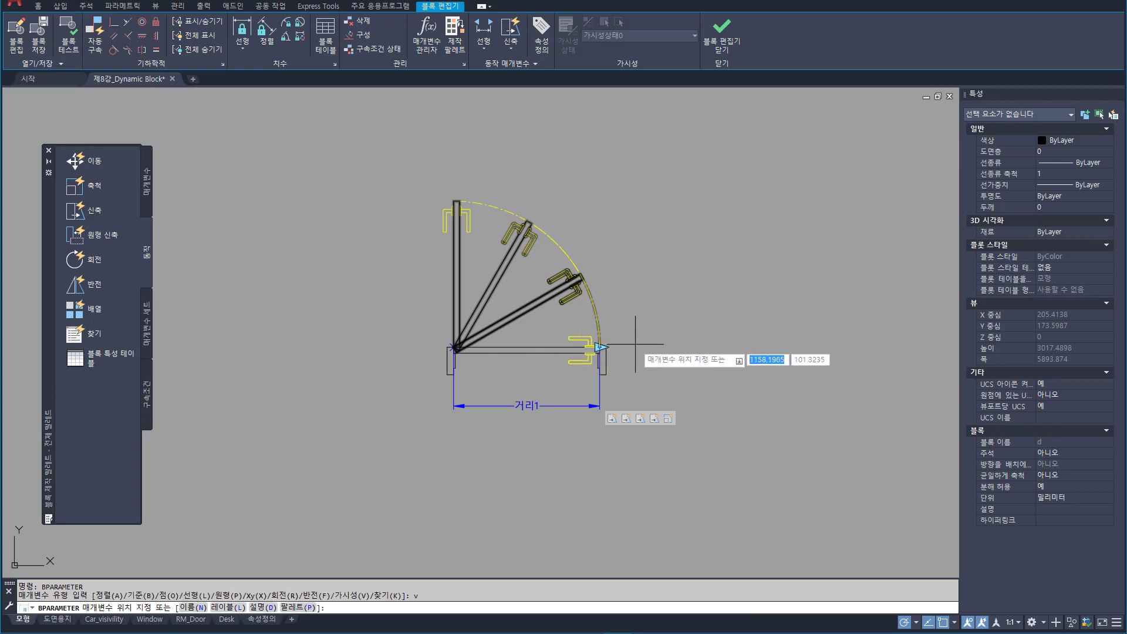
click(618, 345)
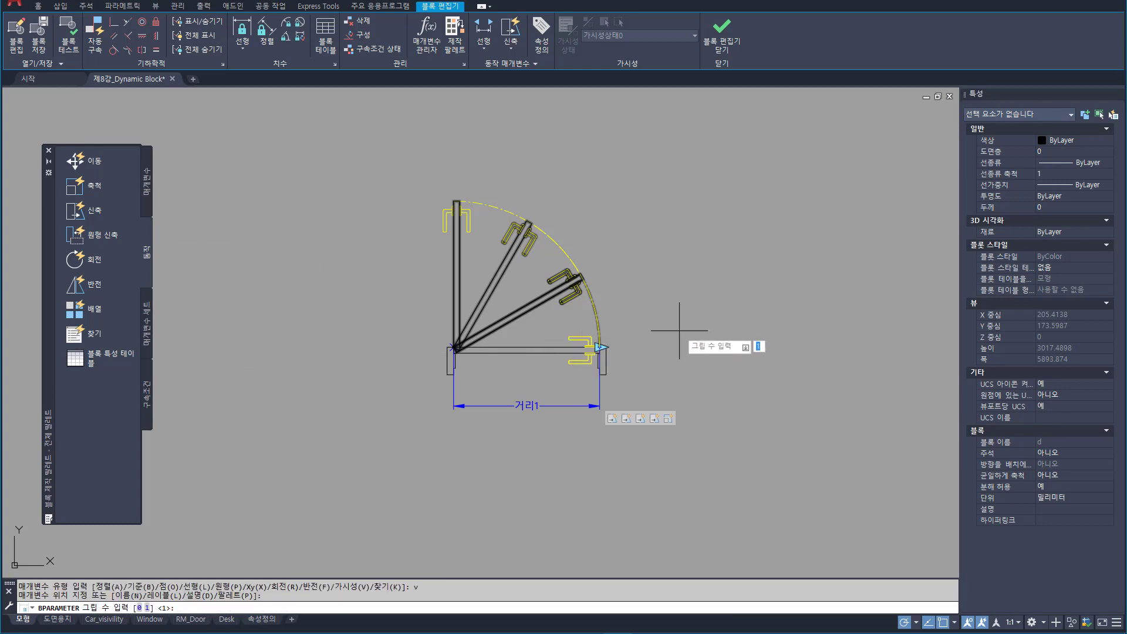
key(Return)
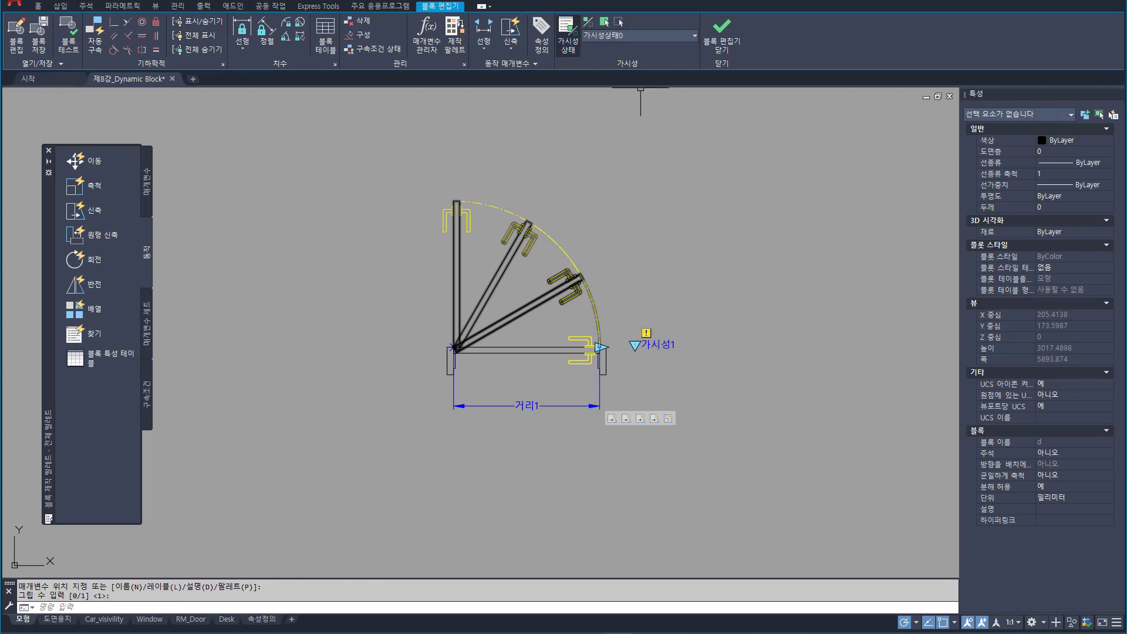
Rename the default visibility state to 90 and create new states 0, 30 and 60, leaving existing objects' visibility unchanged.
click(567, 37)
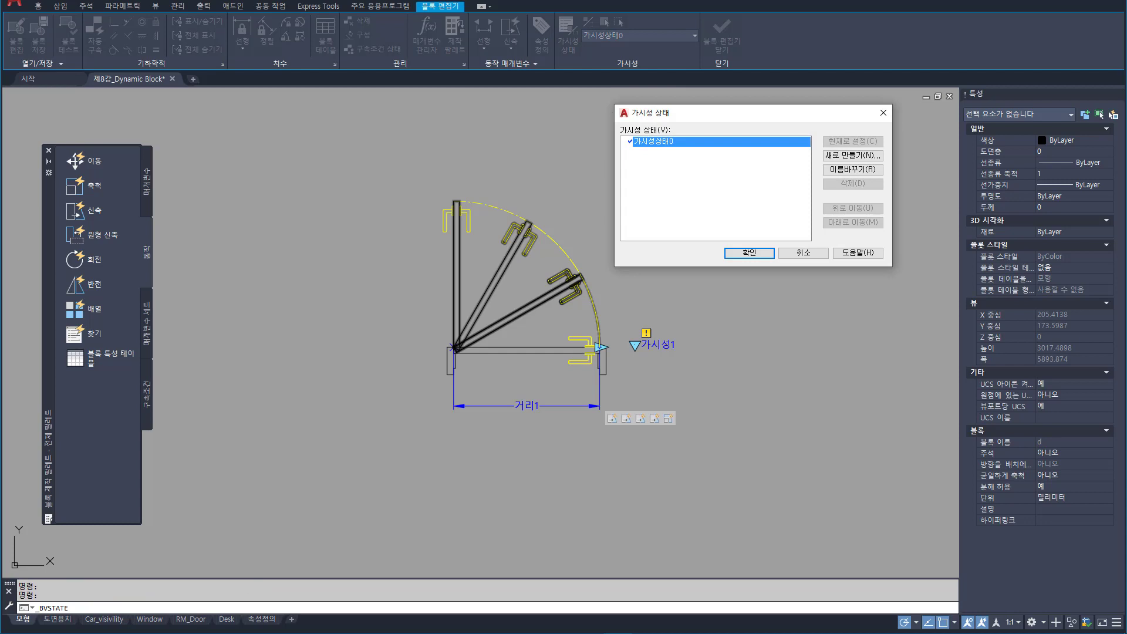
click(853, 169)
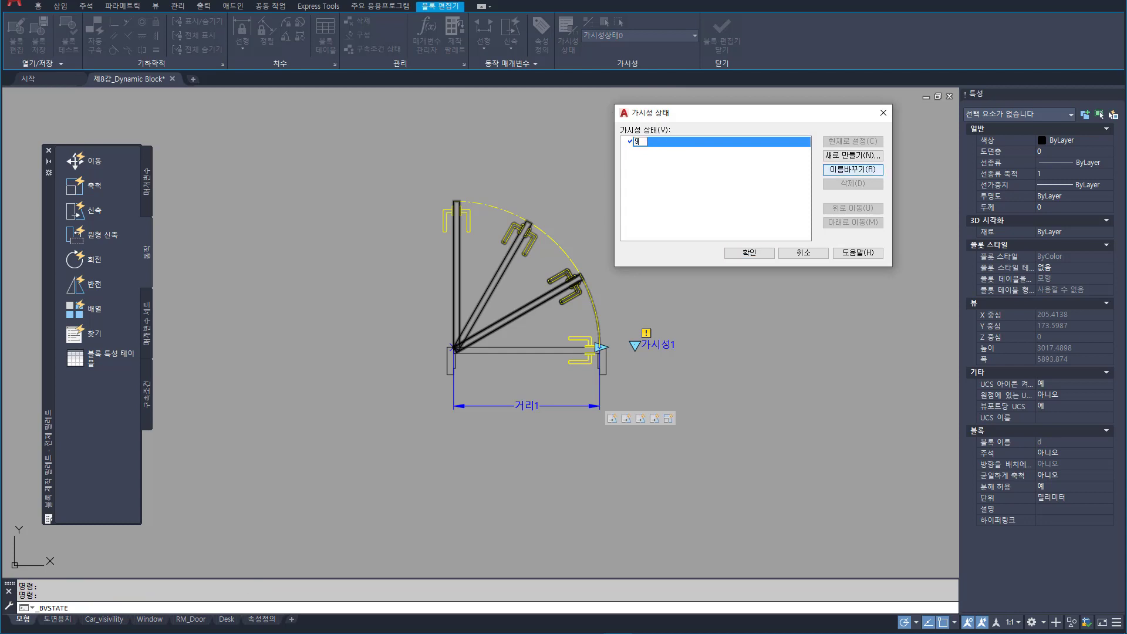
click(853, 155)
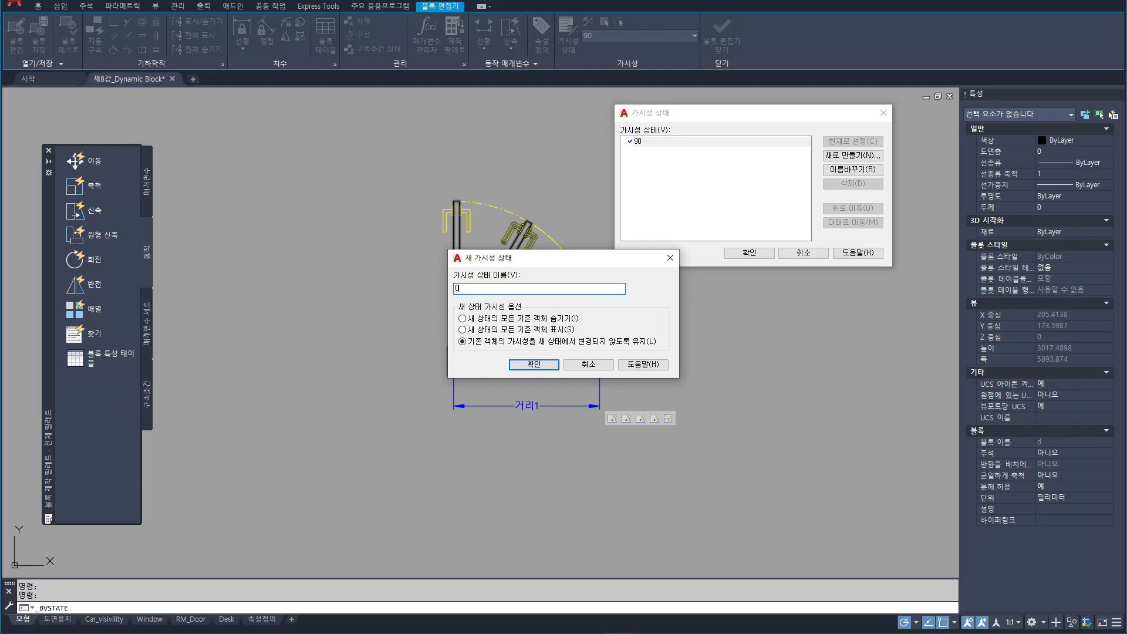
key(Return)
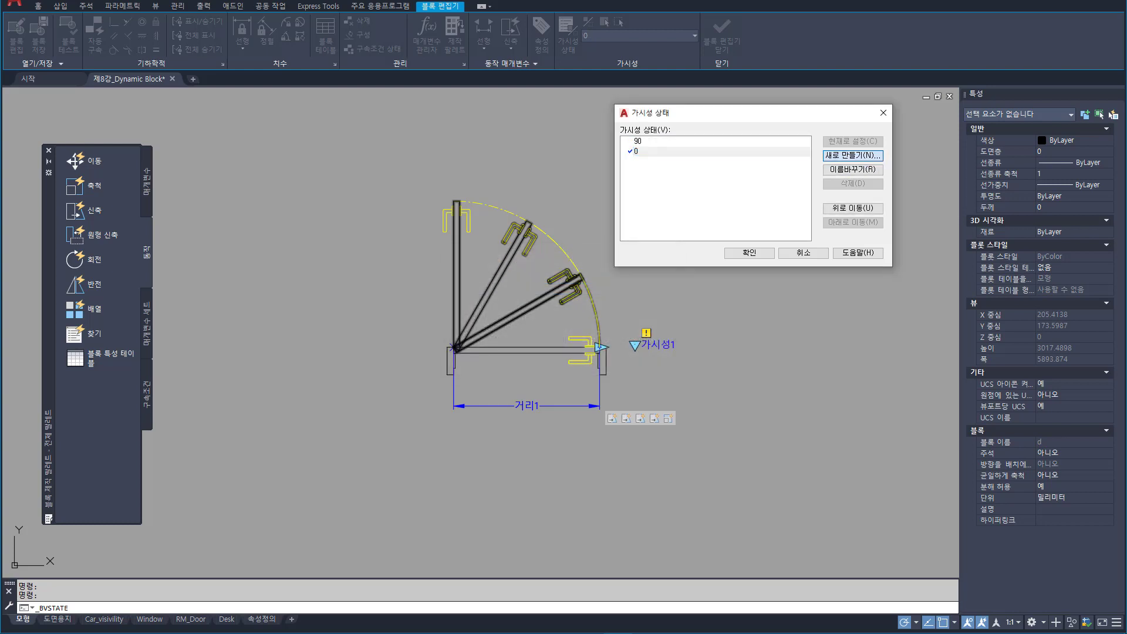
click(853, 155)
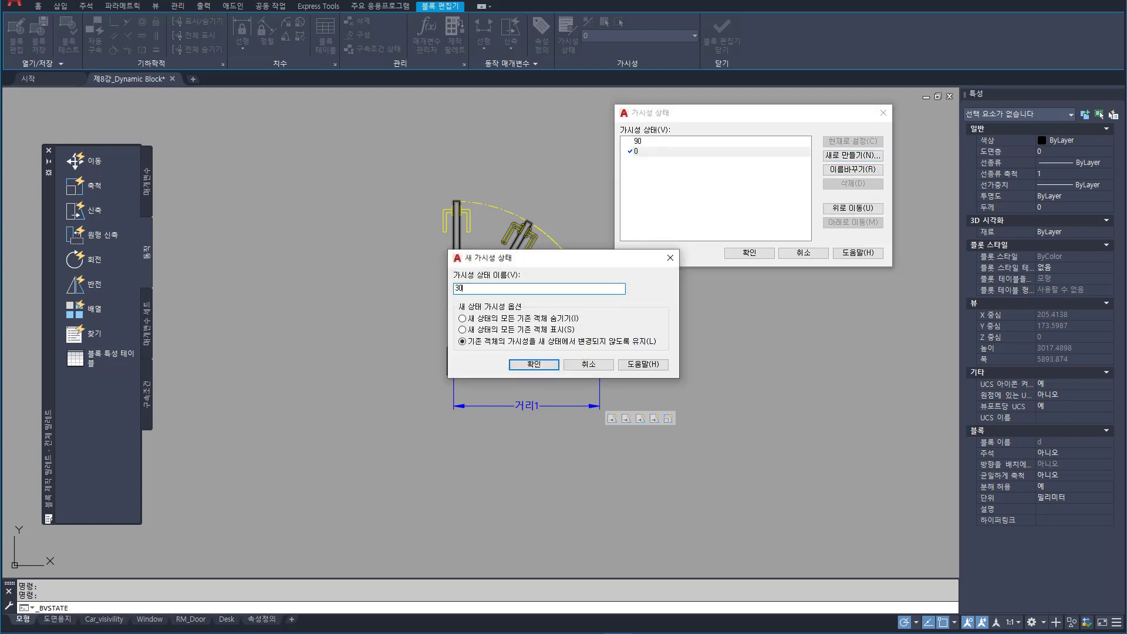
text(30)
key(Return)
click(853, 155)
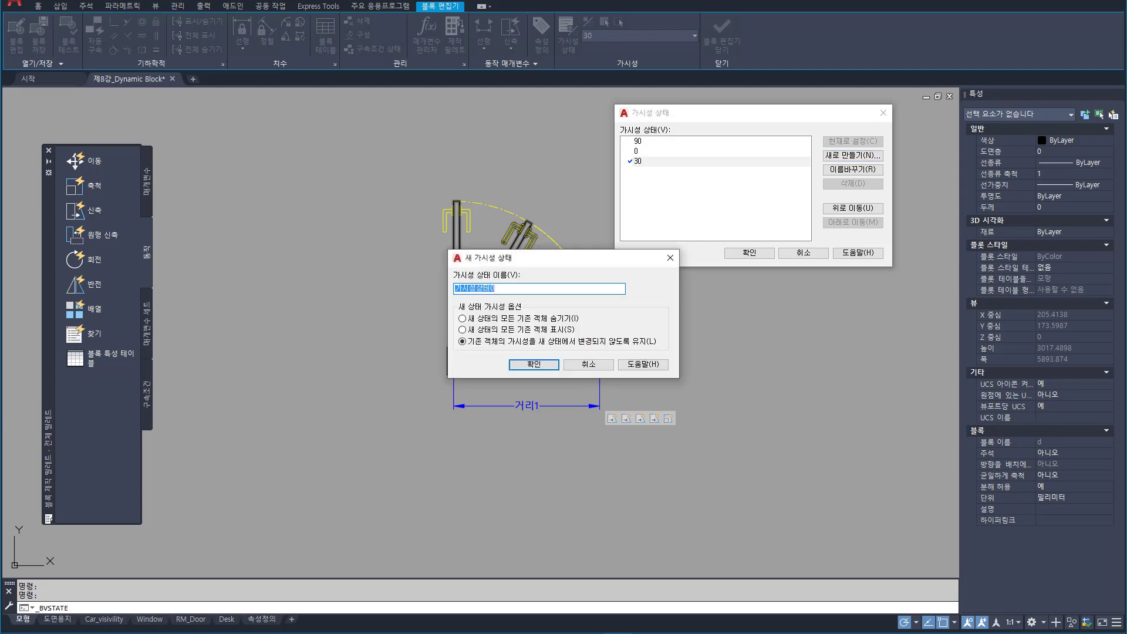
text(60)
key(Return)
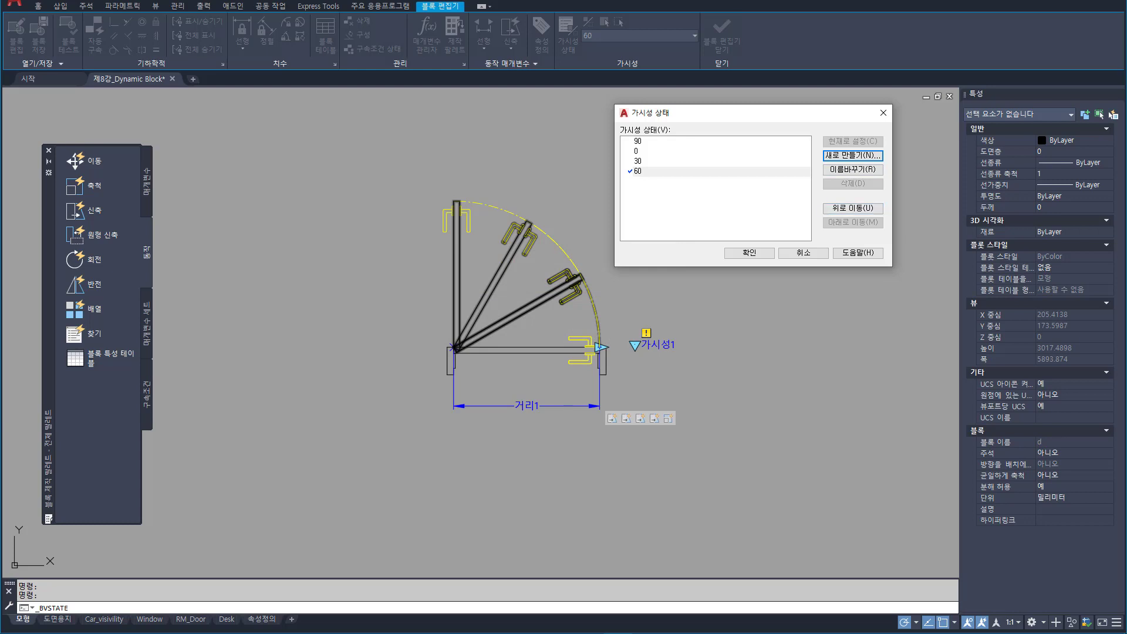
Reorder the visibility states to 90, 60, 30, 0 and accept the list.
click(637, 171)
click(853, 208)
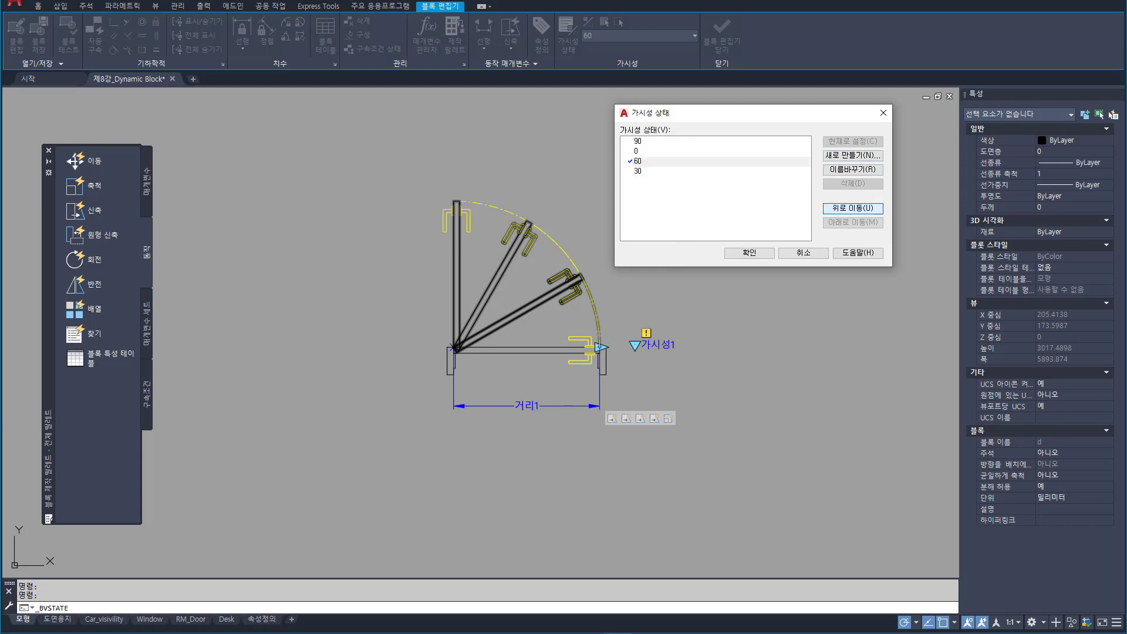
click(853, 208)
click(637, 171)
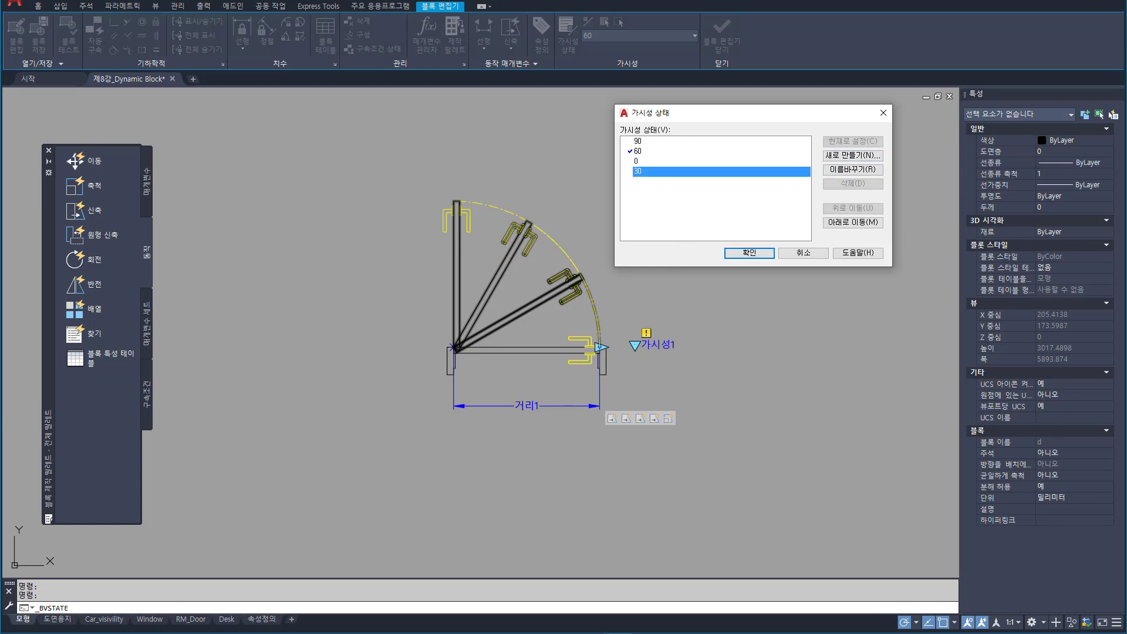
click(853, 208)
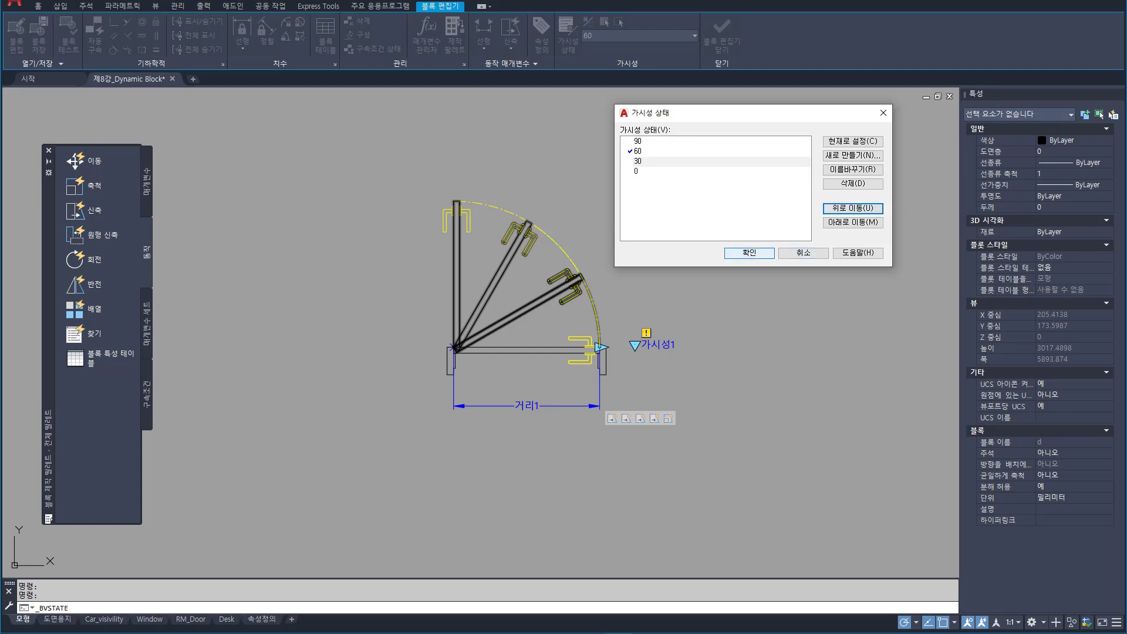
click(749, 253)
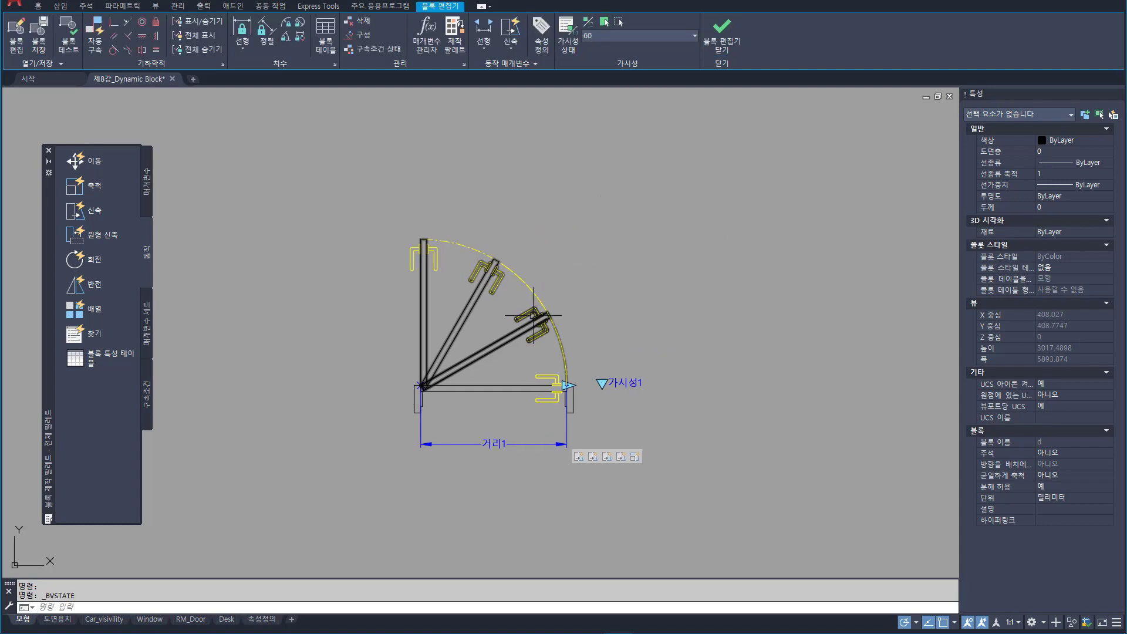
Make visibility state 90 the current state.
scroll(622, 212, up, 2)
click(640, 36)
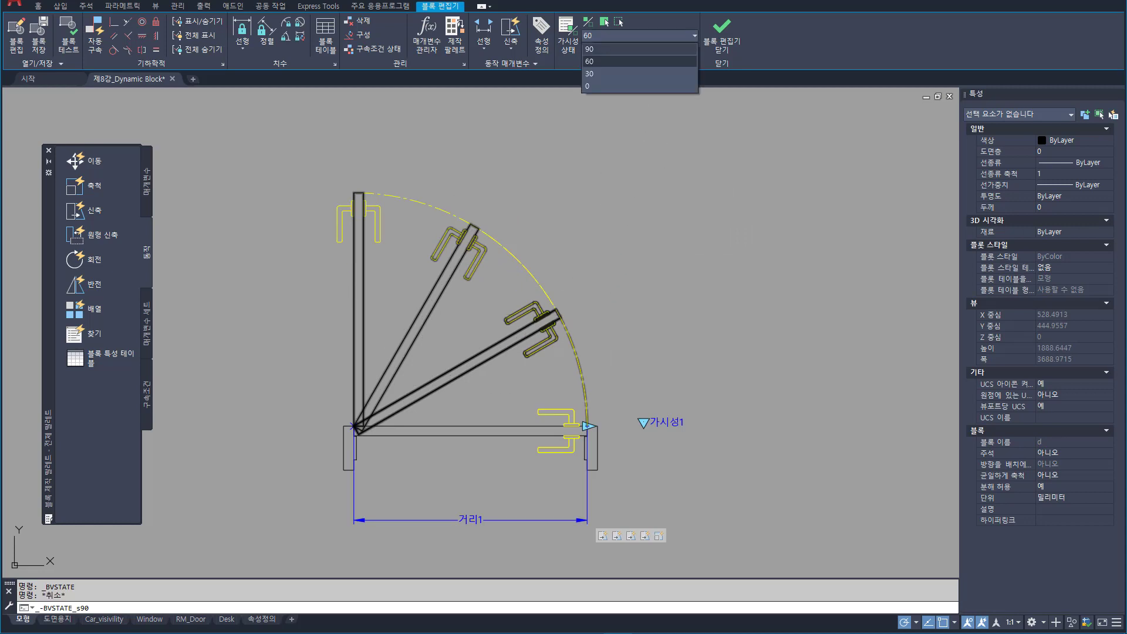
click(622, 77)
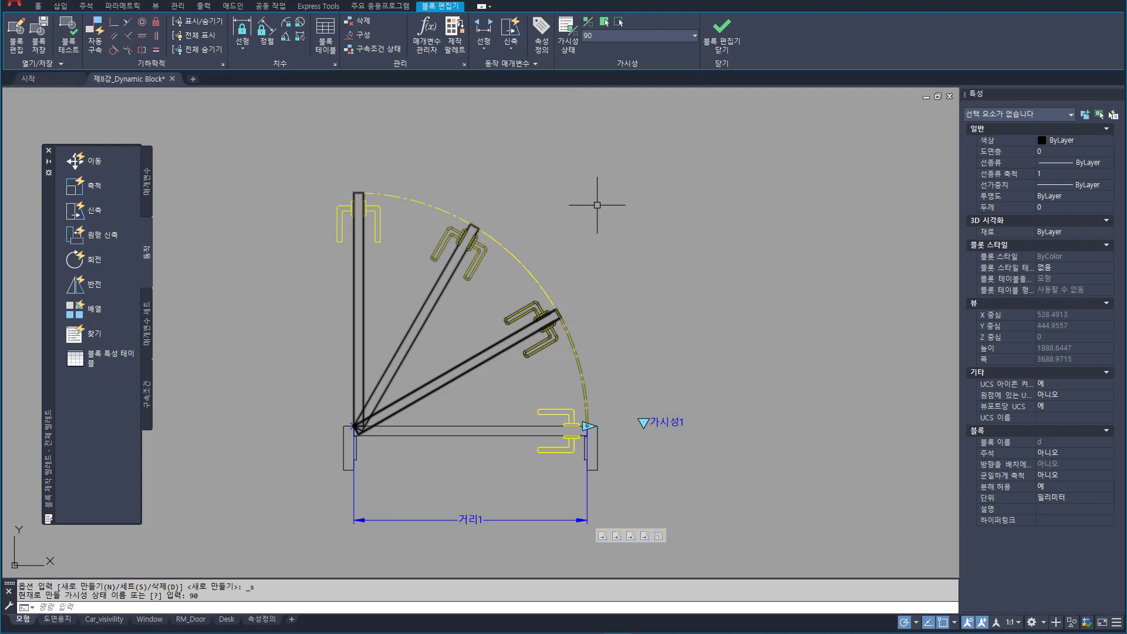
key(Escape)
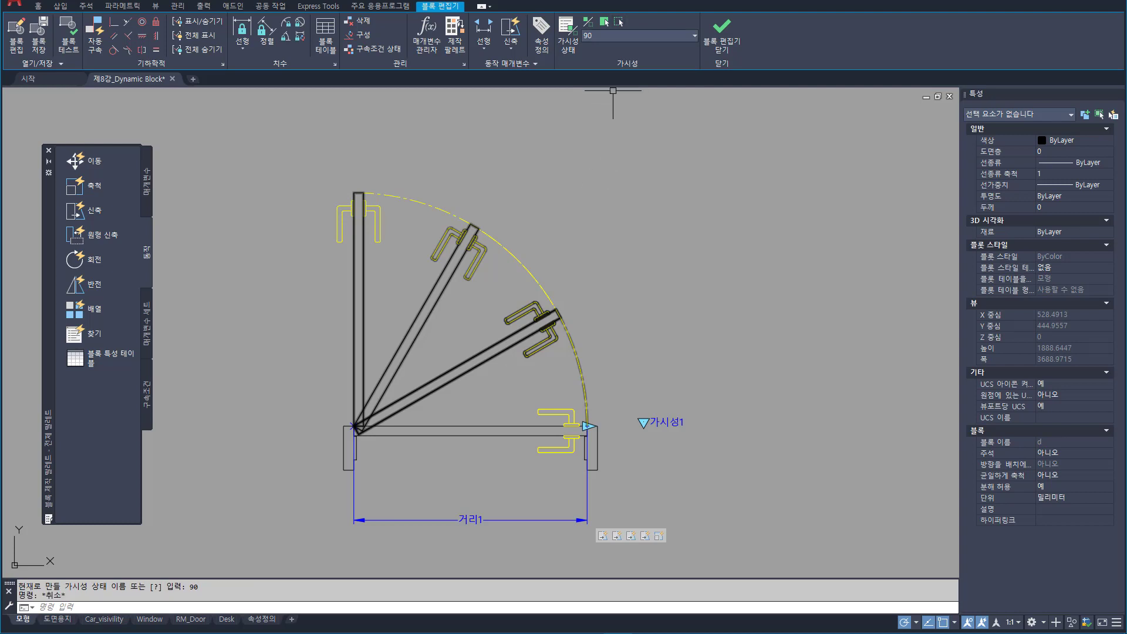
Make visibility state 0 current and hide all the door geometry, handles, arcs and frame pieces in that state.
click(640, 35)
click(622, 48)
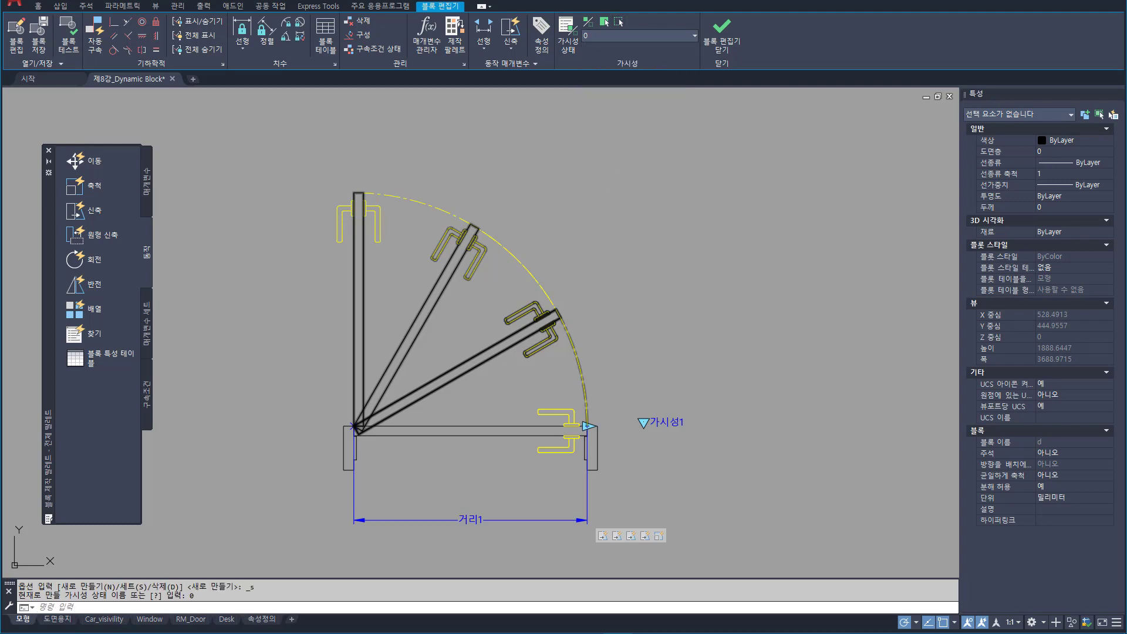
click(588, 21)
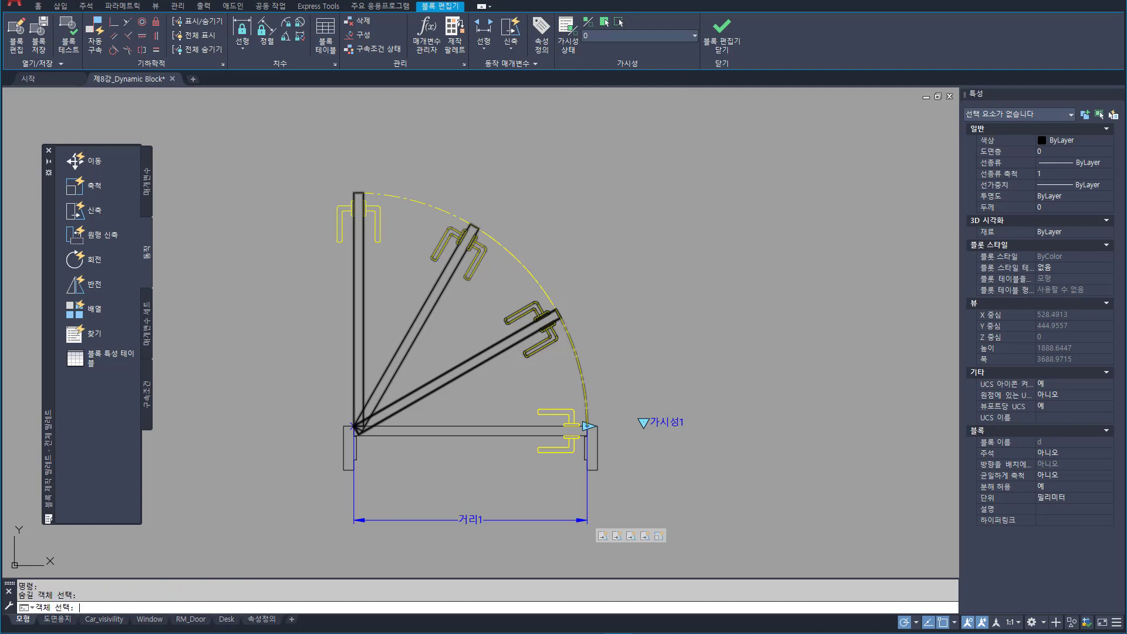
click(274, 158)
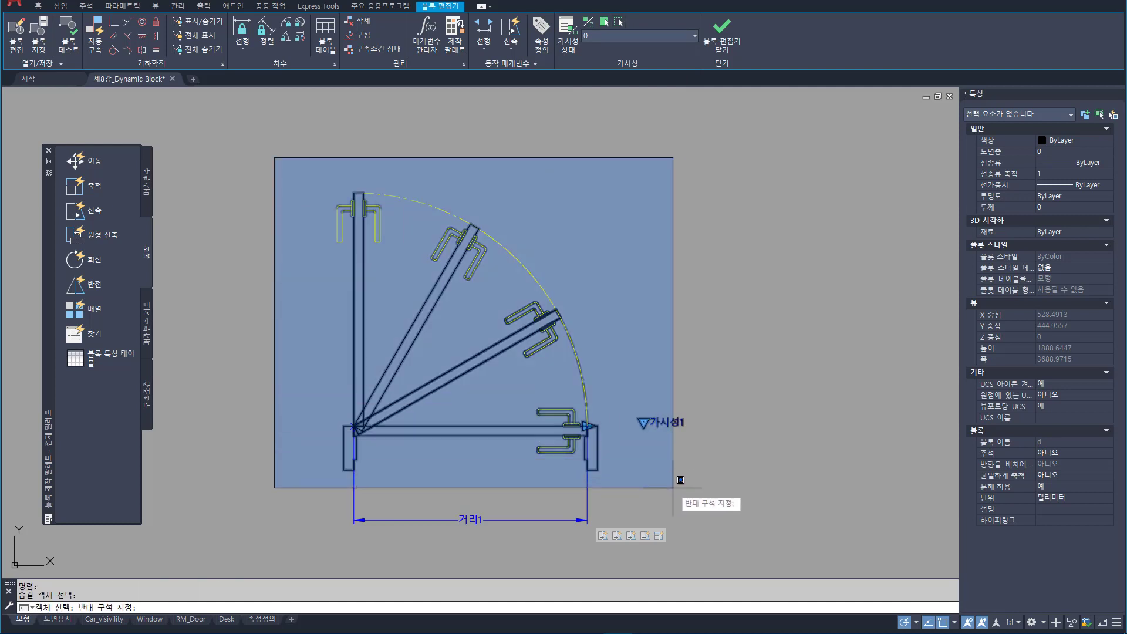
click(632, 493)
key(Return)
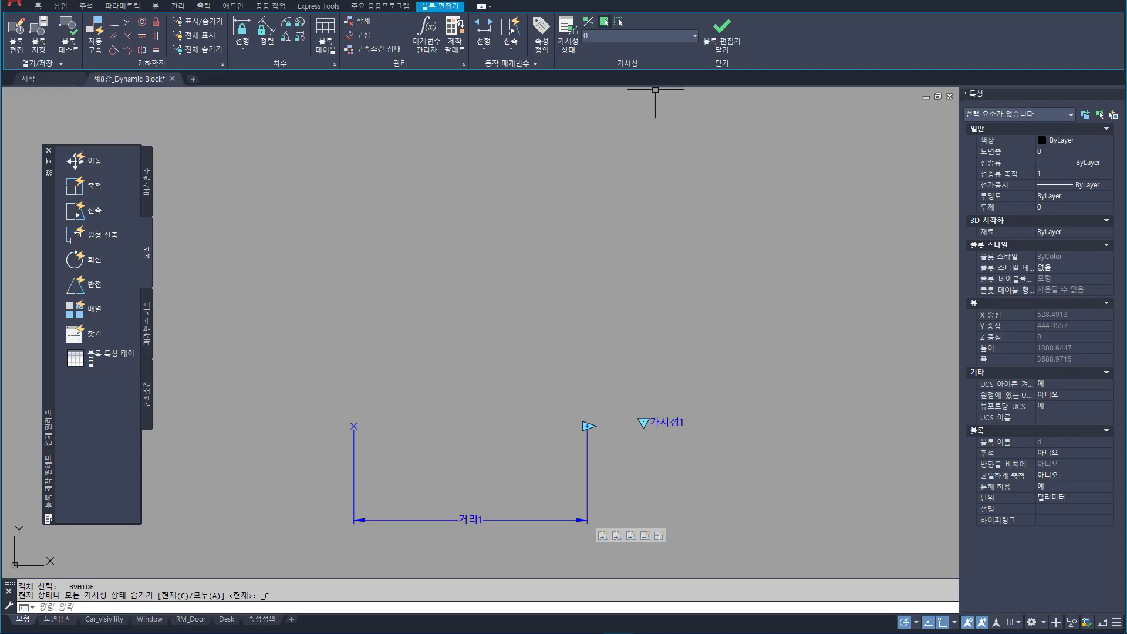
Restore the closed door leaf, its handles and both frame jambs in state 0, and check the state without the hidden objects.
click(604, 22)
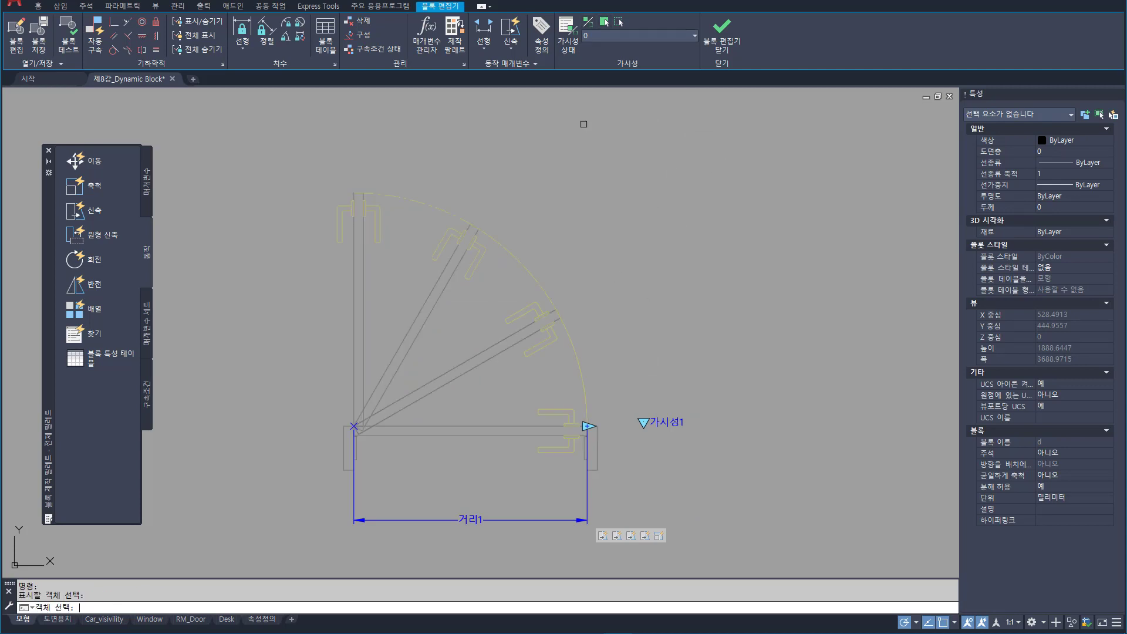
click(528, 462)
click(486, 423)
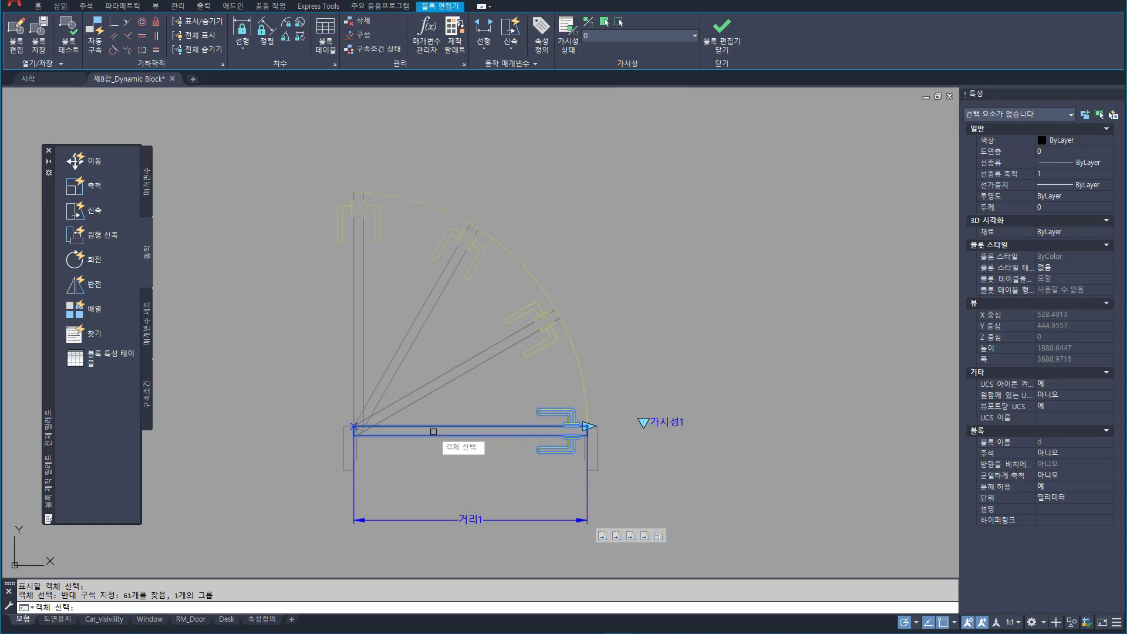
click(301, 398)
click(388, 478)
click(498, 391)
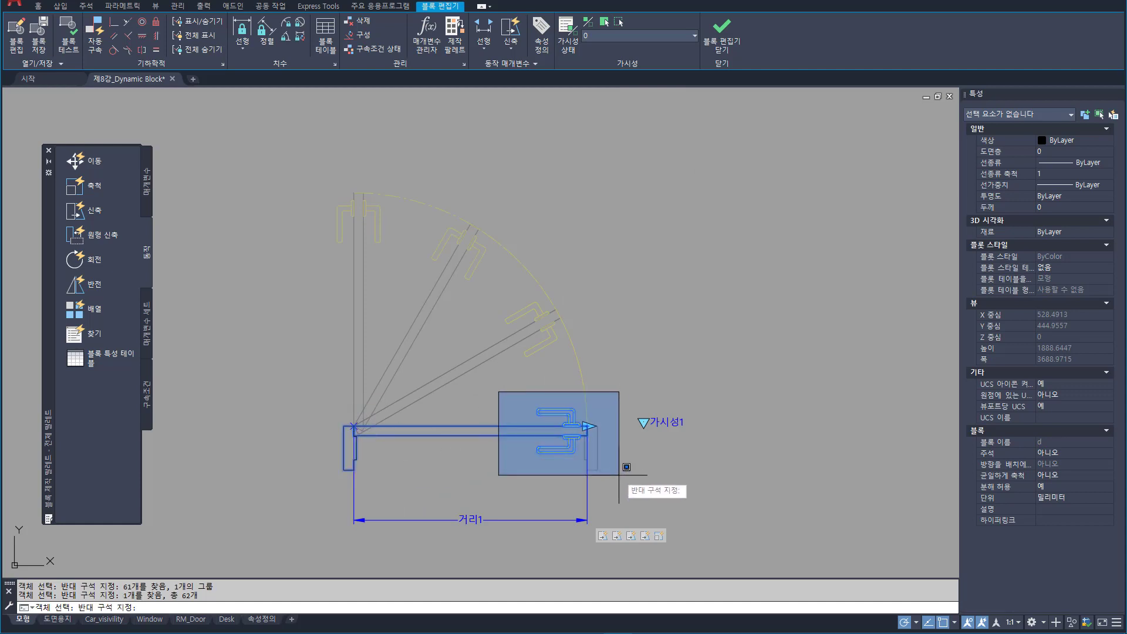
click(627, 486)
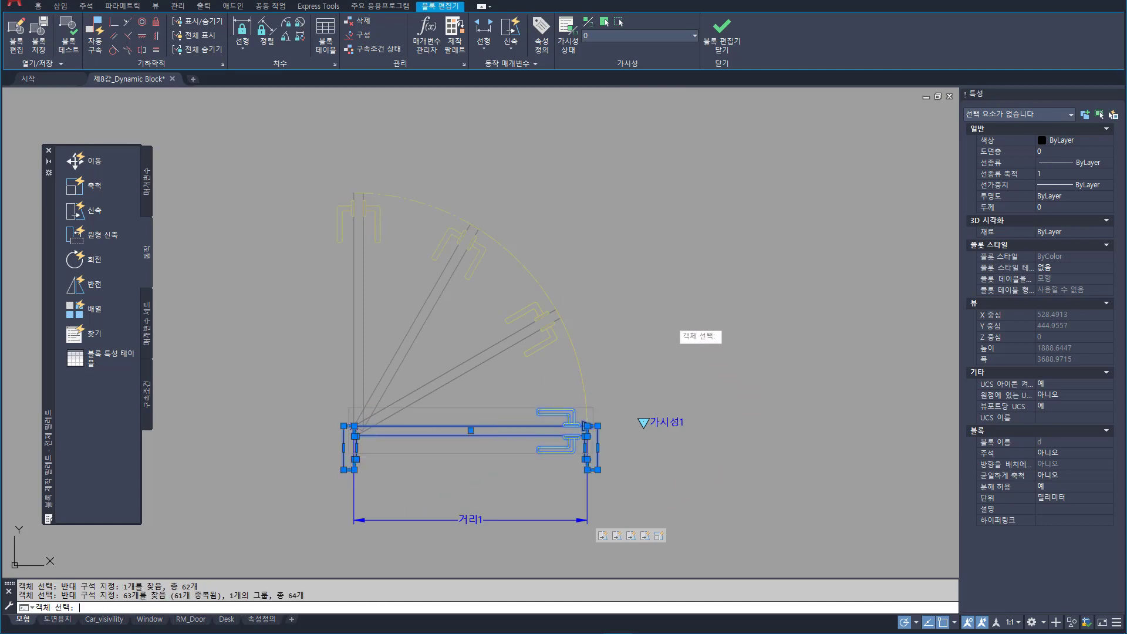
key(Return)
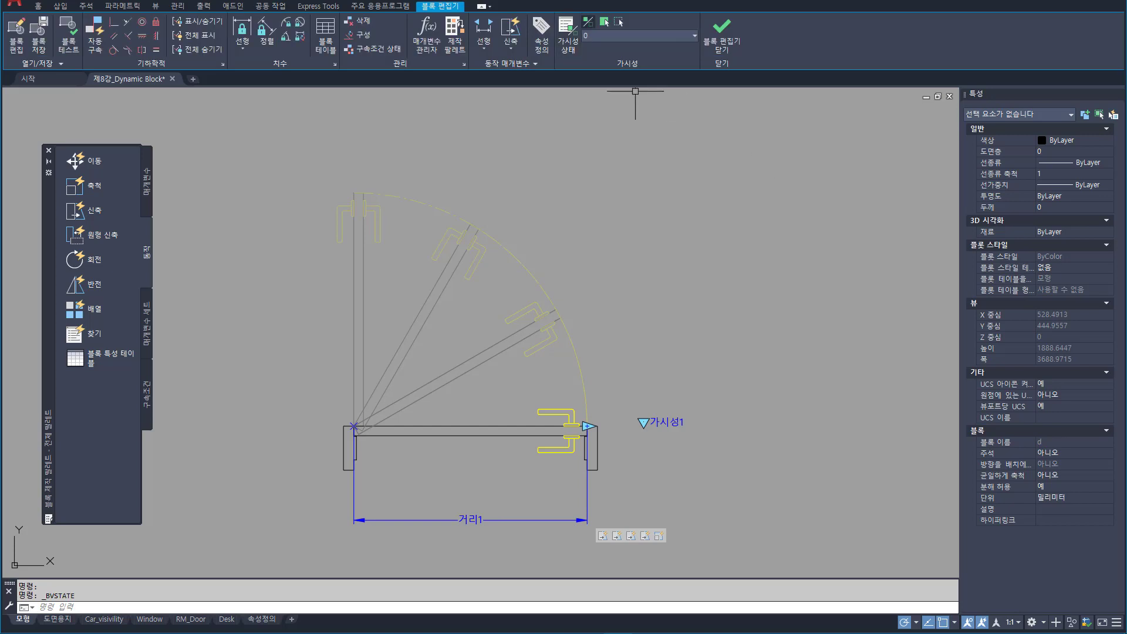
click(588, 21)
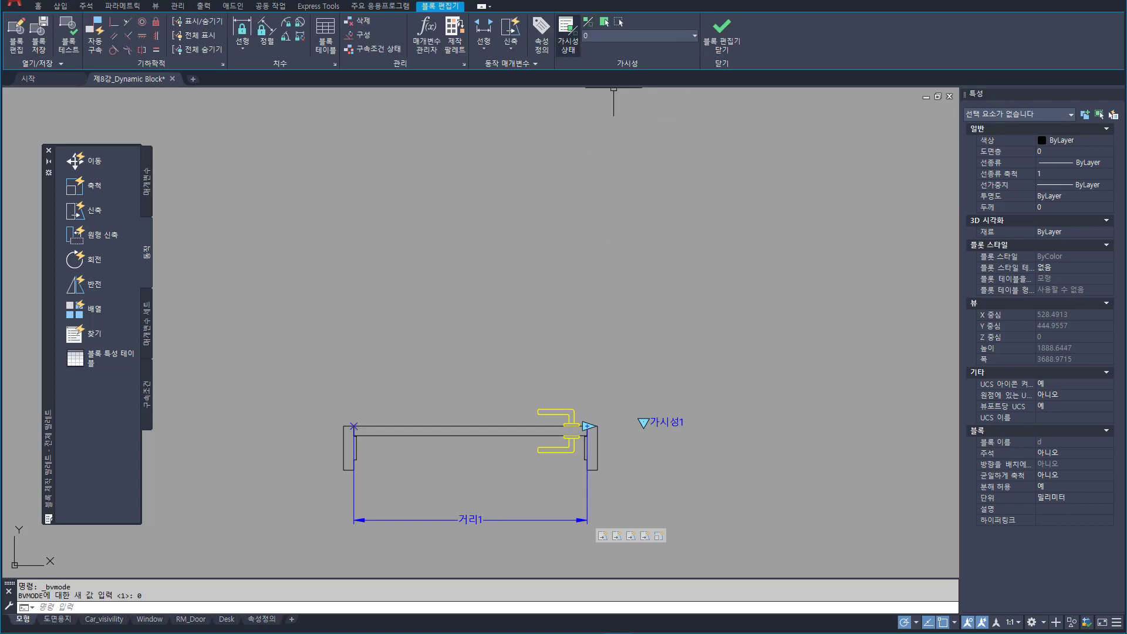
click(588, 21)
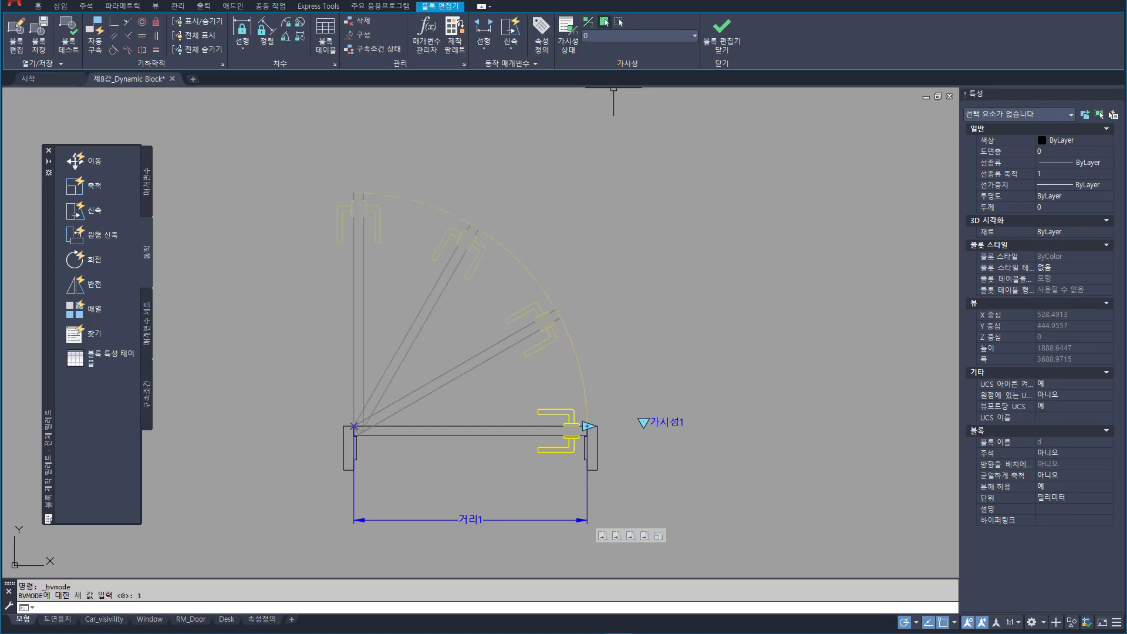
In visibility state 30, hide the 0, 60 and 90 degree door leaves with their handles and the larger swing arcs.
click(694, 36)
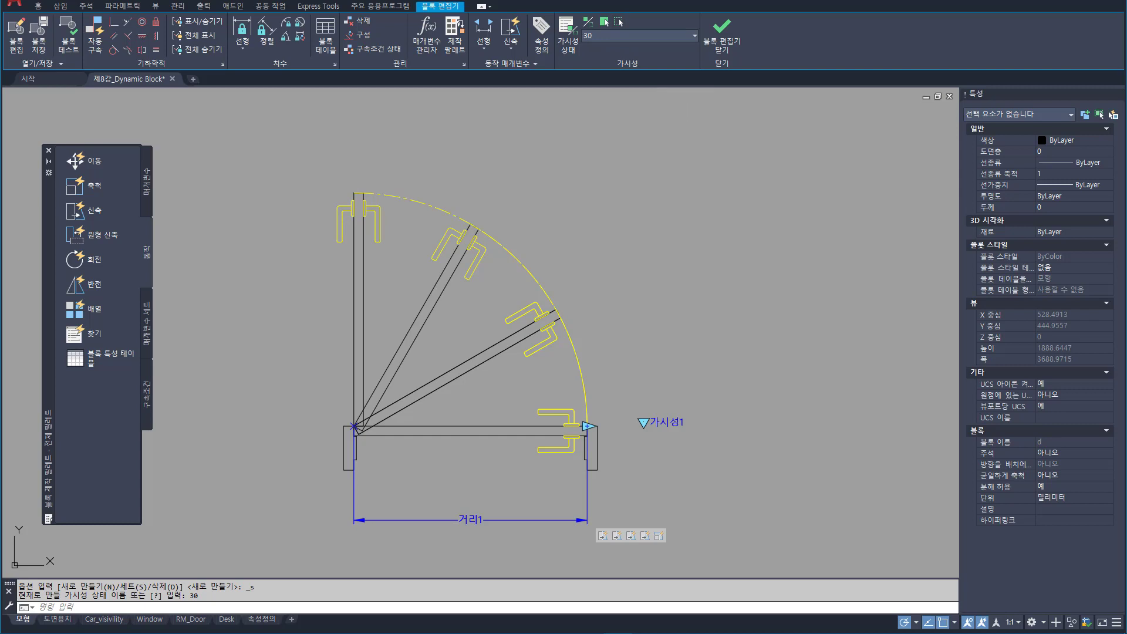
click(619, 21)
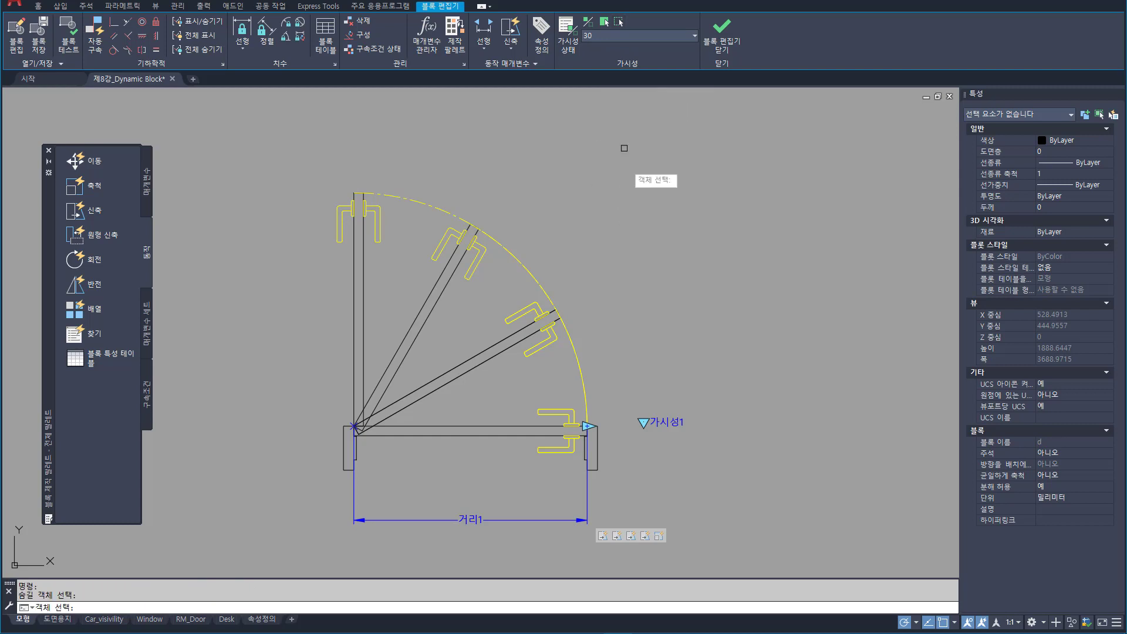
click(497, 465)
click(470, 382)
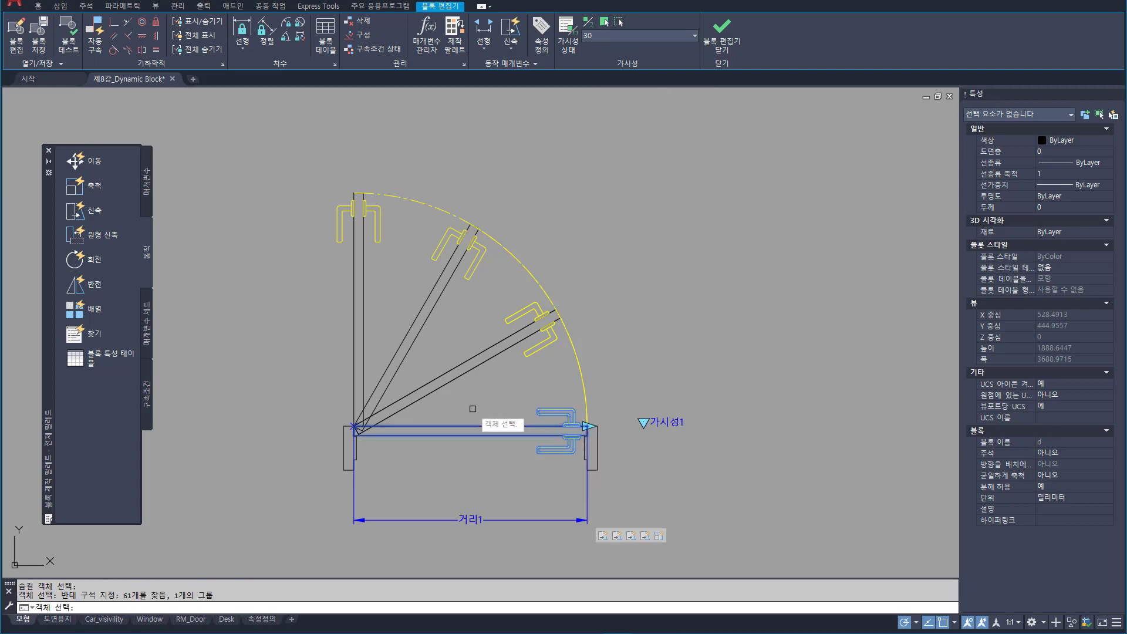
click(560, 216)
click(258, 243)
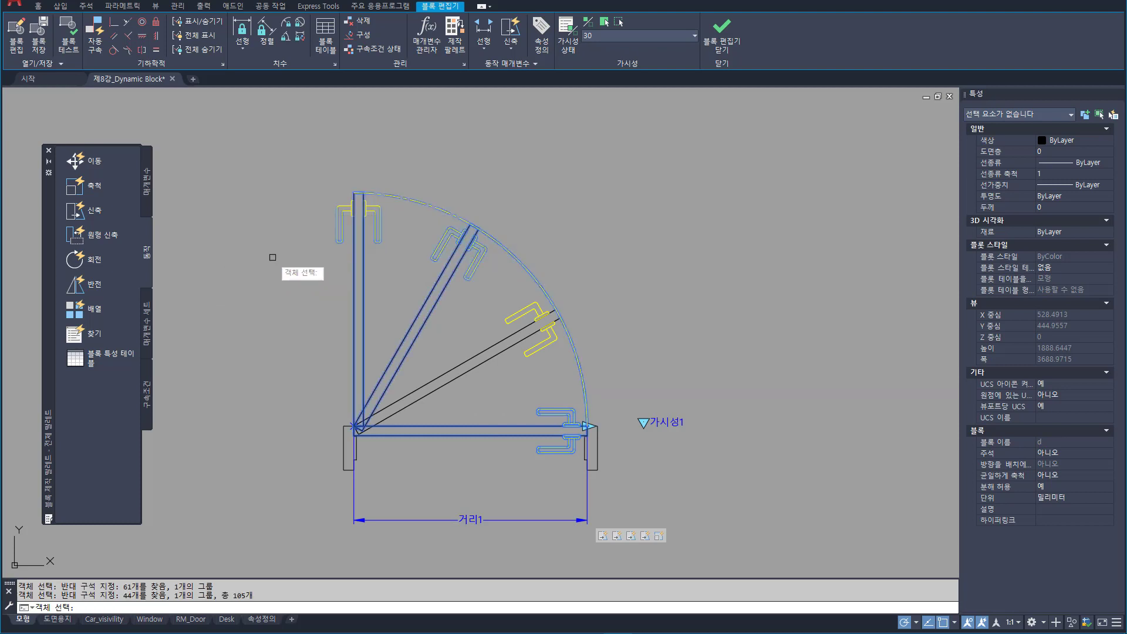
click(482, 160)
click(286, 245)
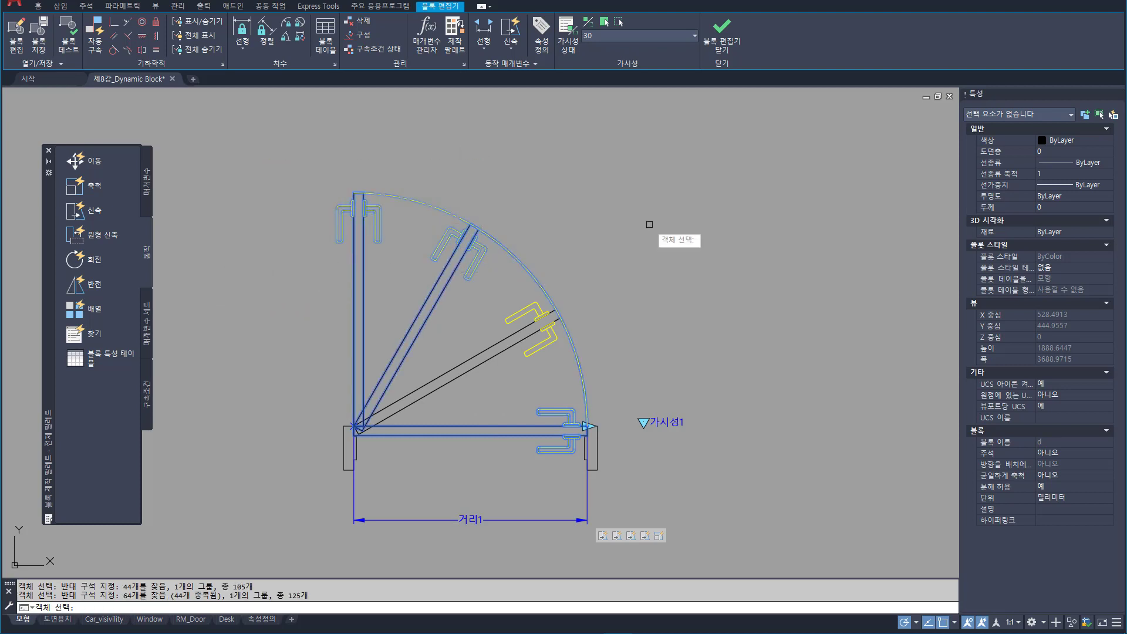
key(Return)
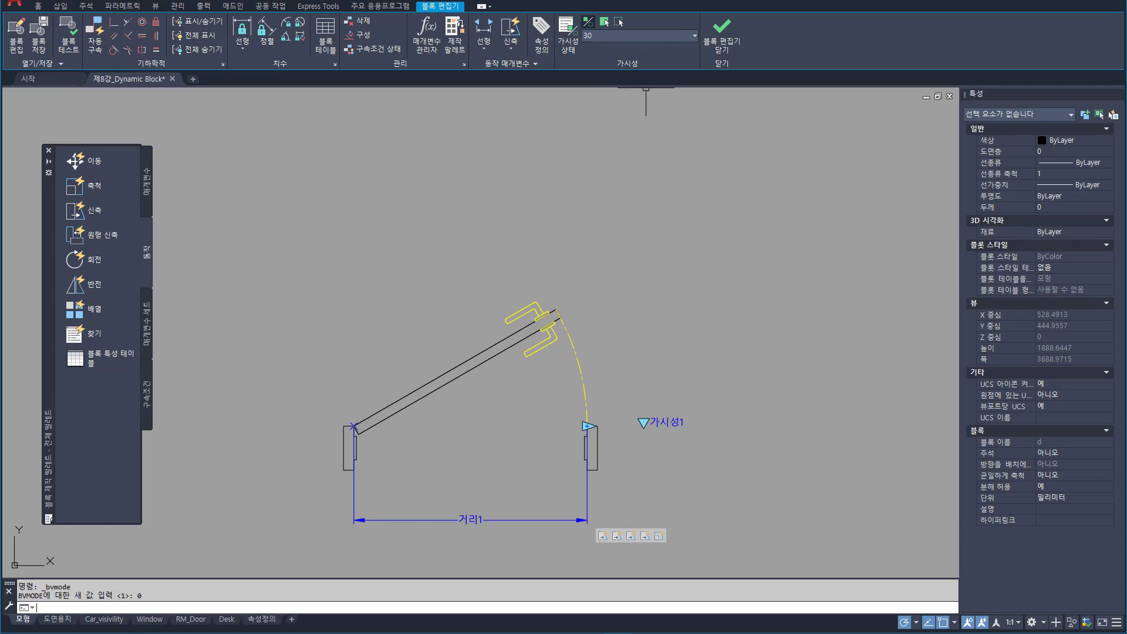
click(588, 21)
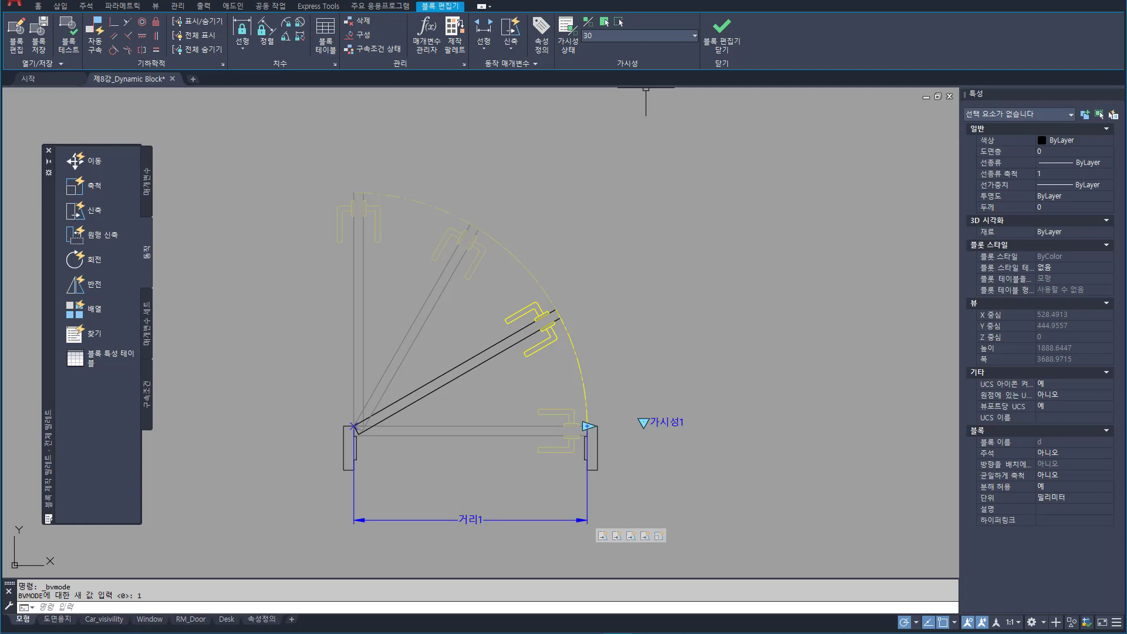
In visibility state 60, hide the 0, 30 and 90 degree door leaves with their handles and the full 90 degree swing arc.
click(640, 36)
click(620, 62)
click(618, 22)
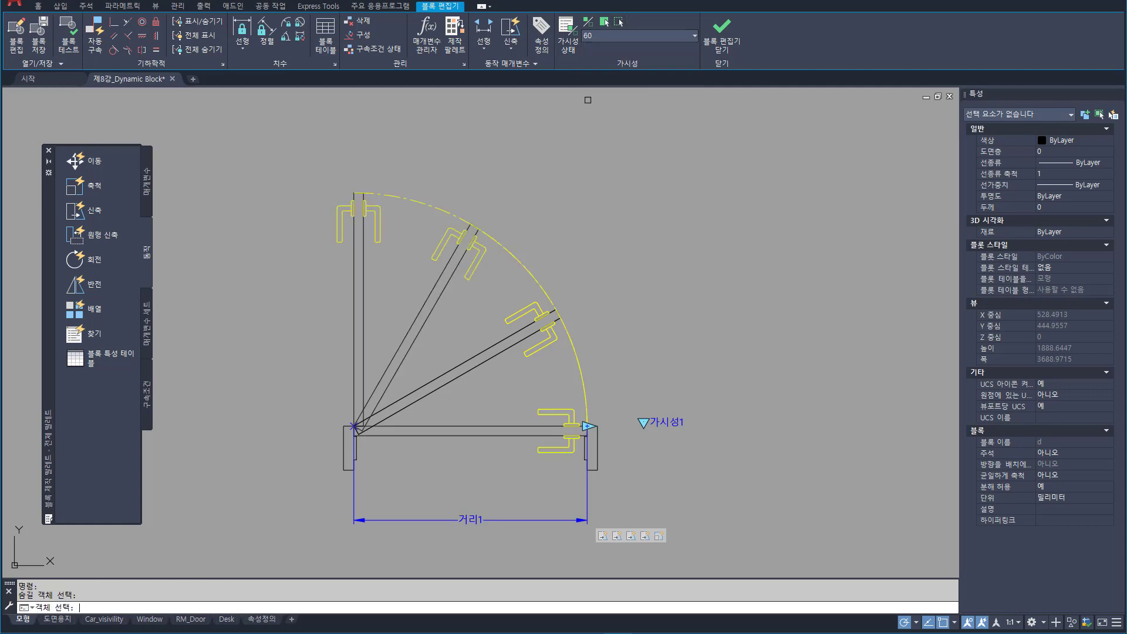
click(623, 366)
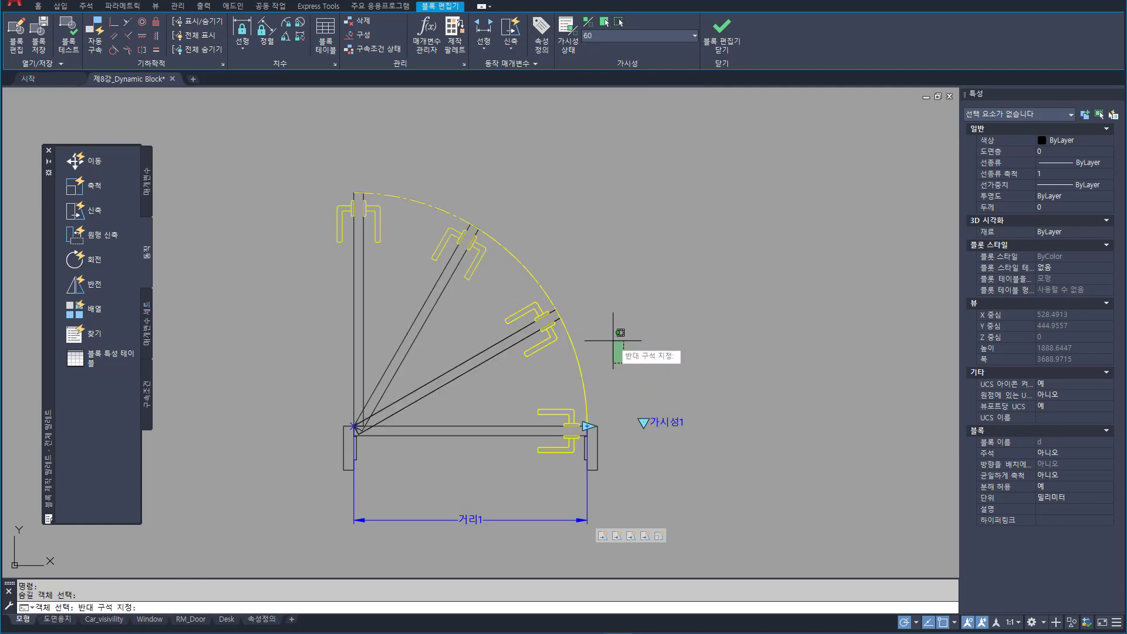
click(613, 340)
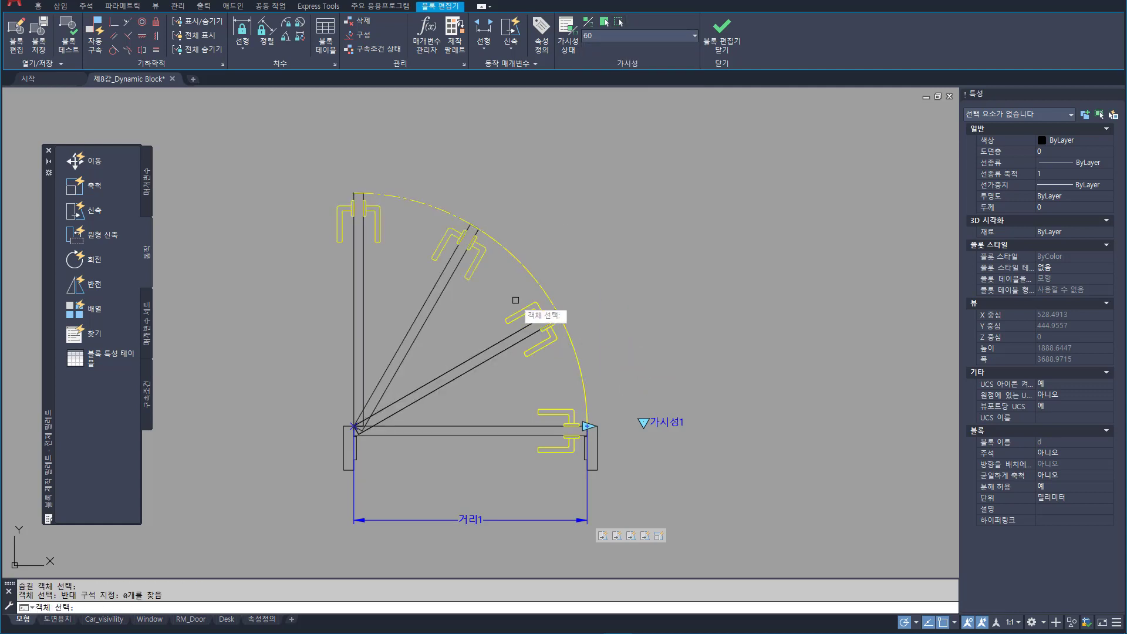
click(540, 330)
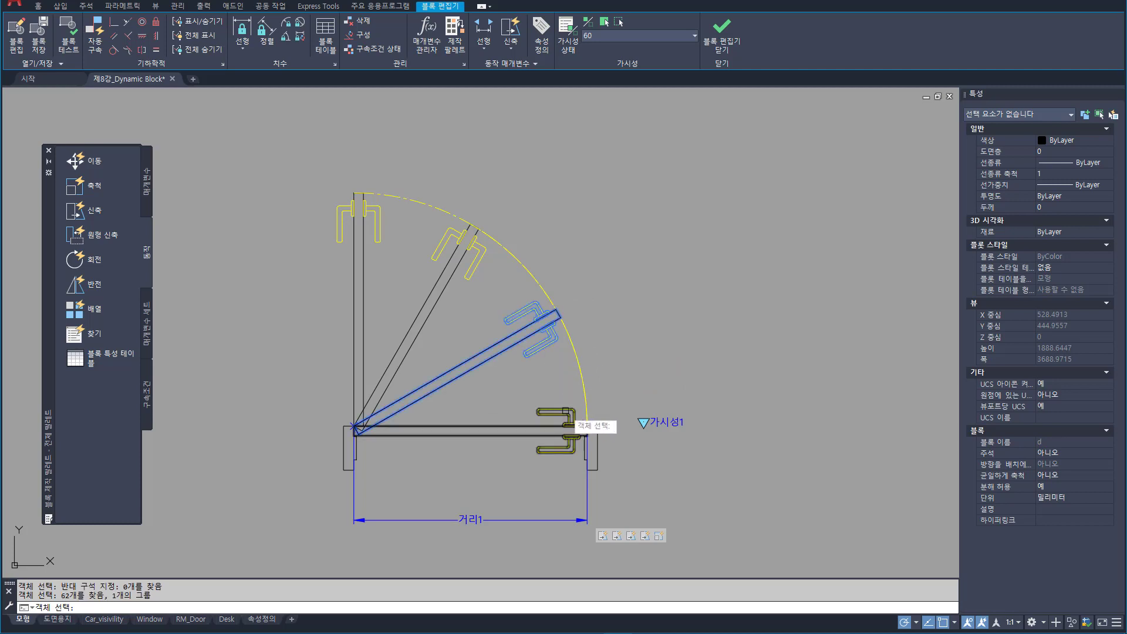
click(565, 410)
click(431, 209)
click(404, 190)
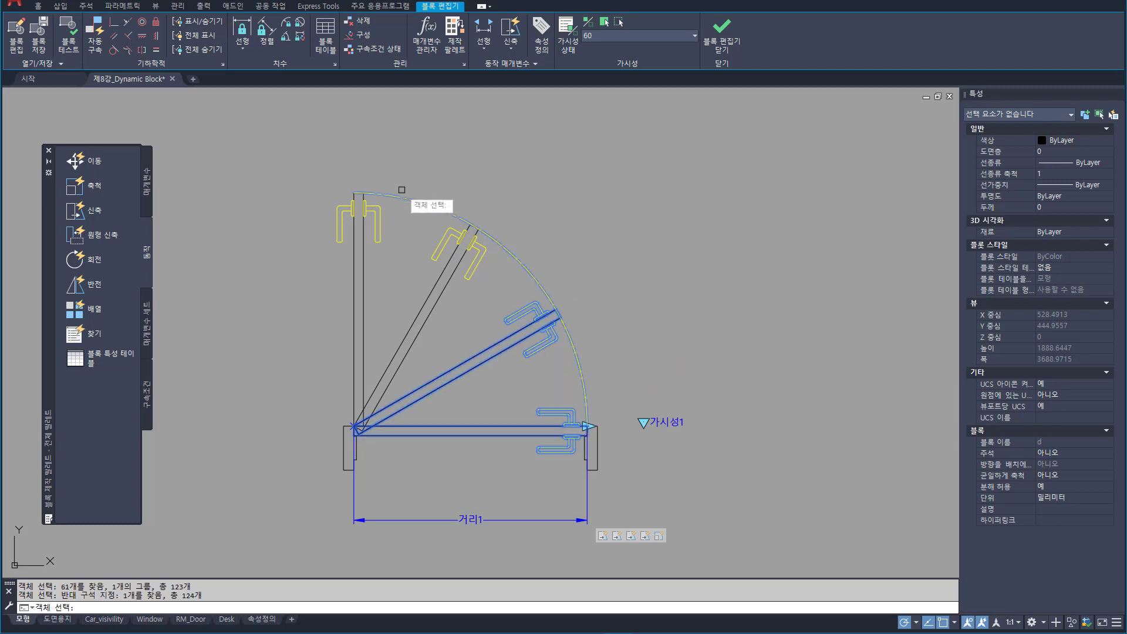
click(405, 269)
click(314, 170)
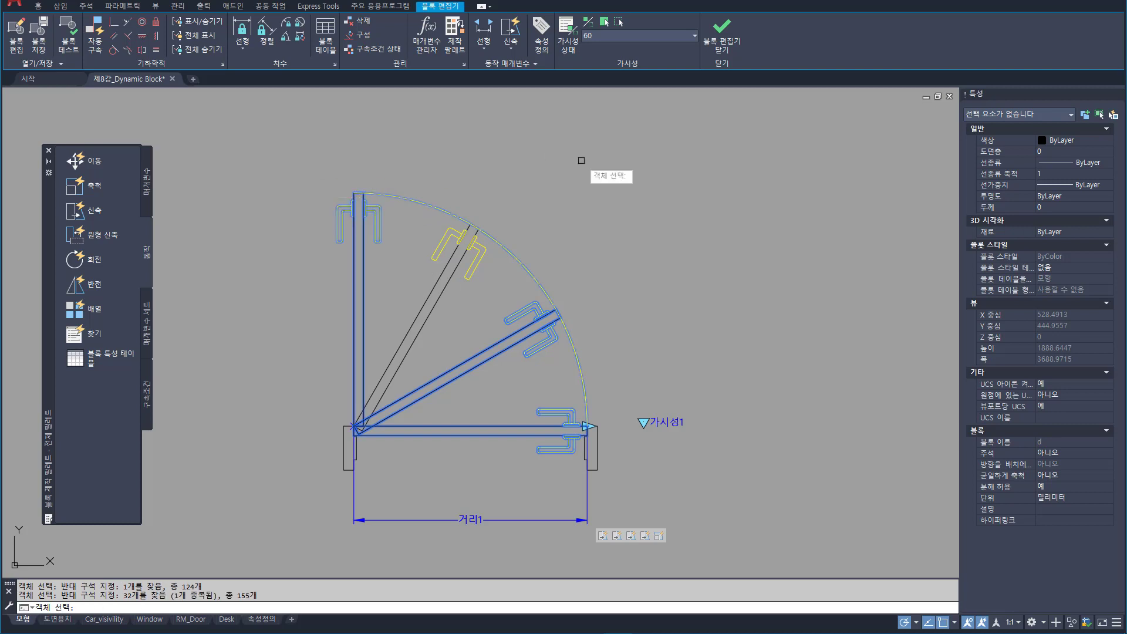
key(Return)
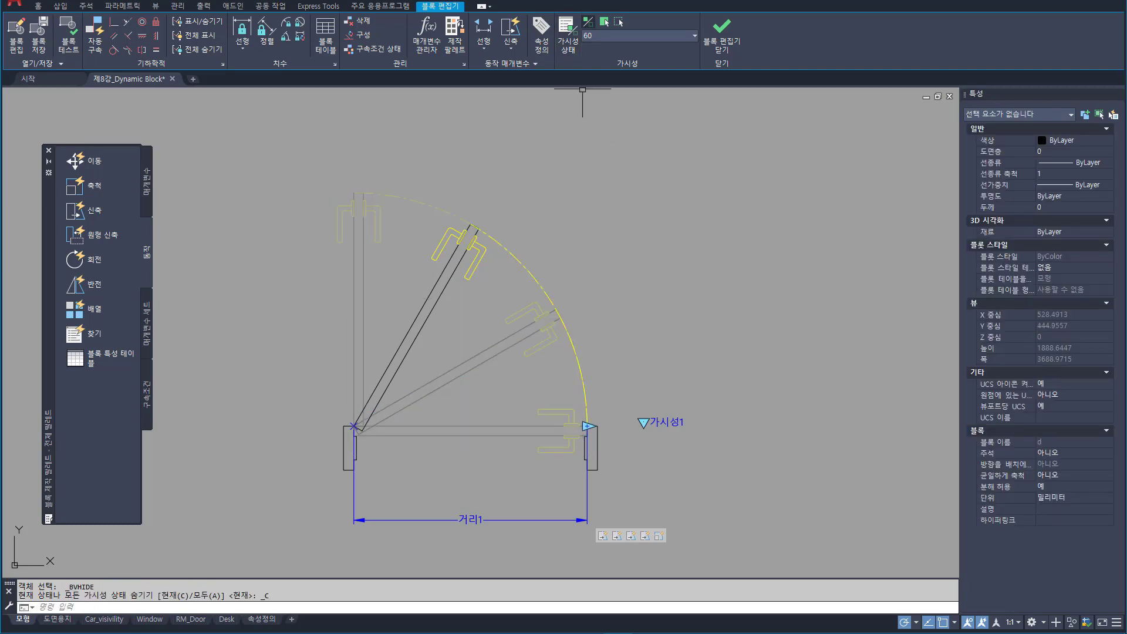
click(588, 22)
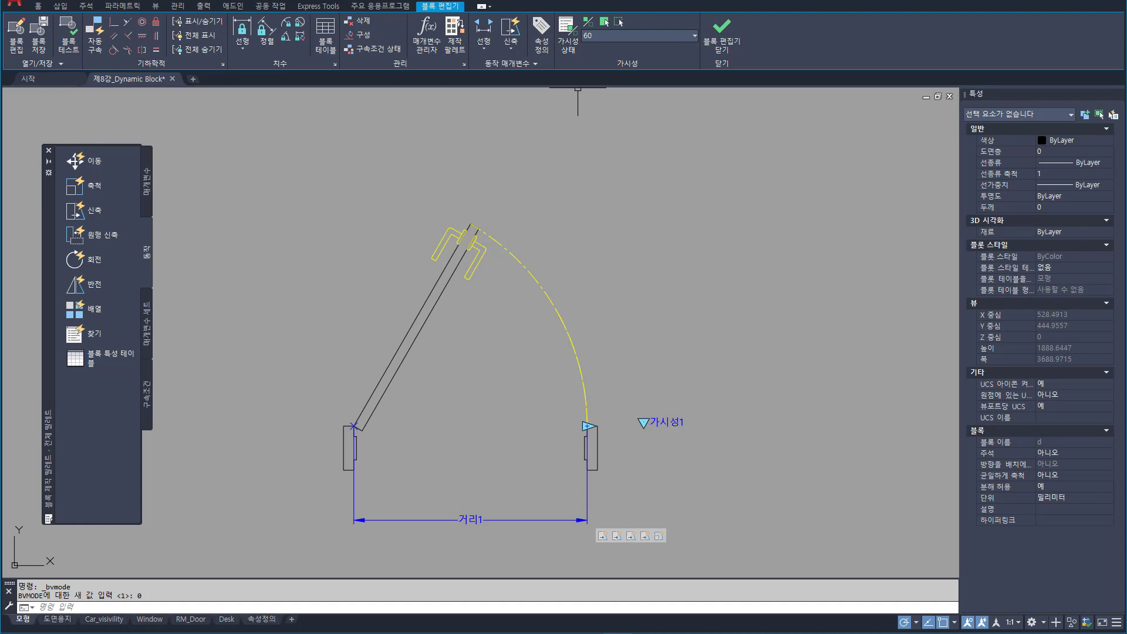
In visibility state 90, hide the 0, 30 and 60 degree door leaves with their handles and the two shorter swing arcs.
click(640, 36)
click(639, 74)
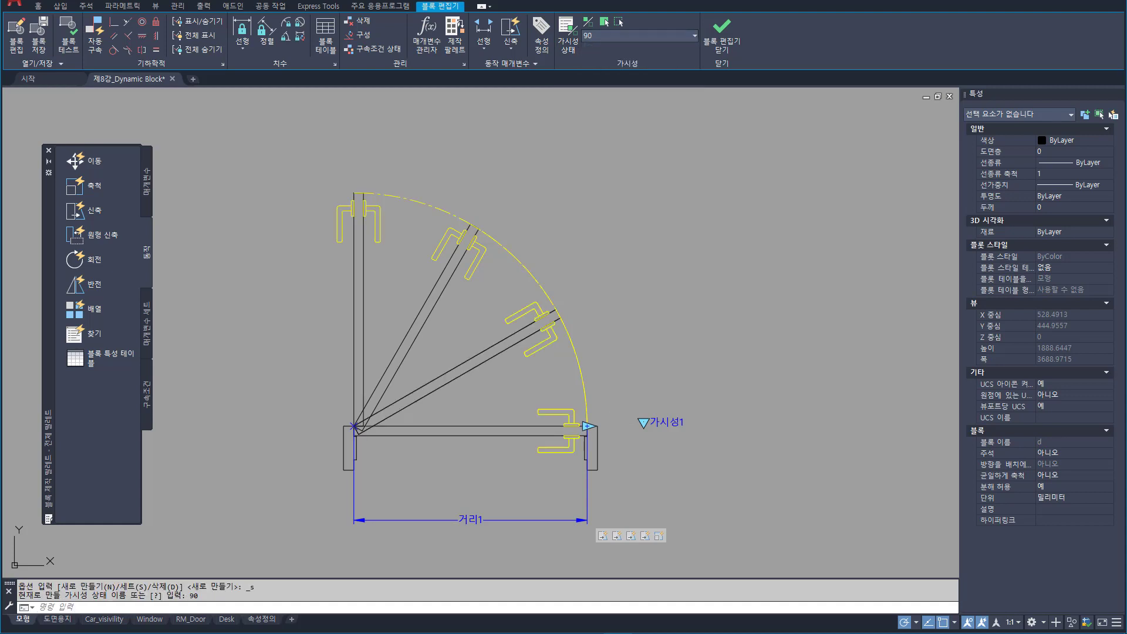
click(618, 21)
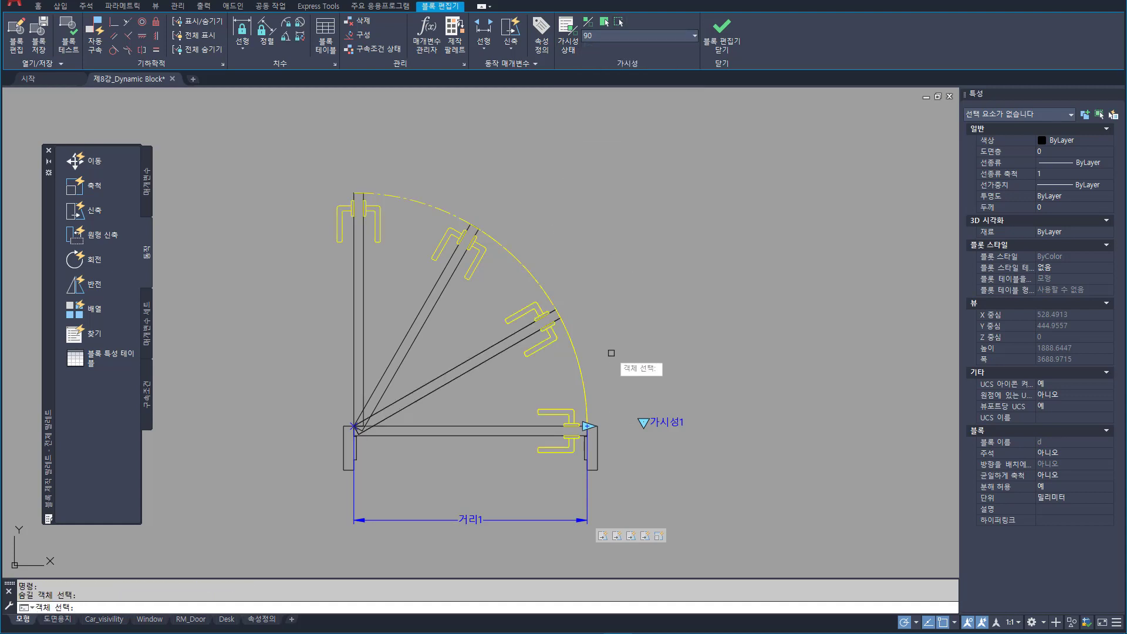
click(518, 367)
click(416, 261)
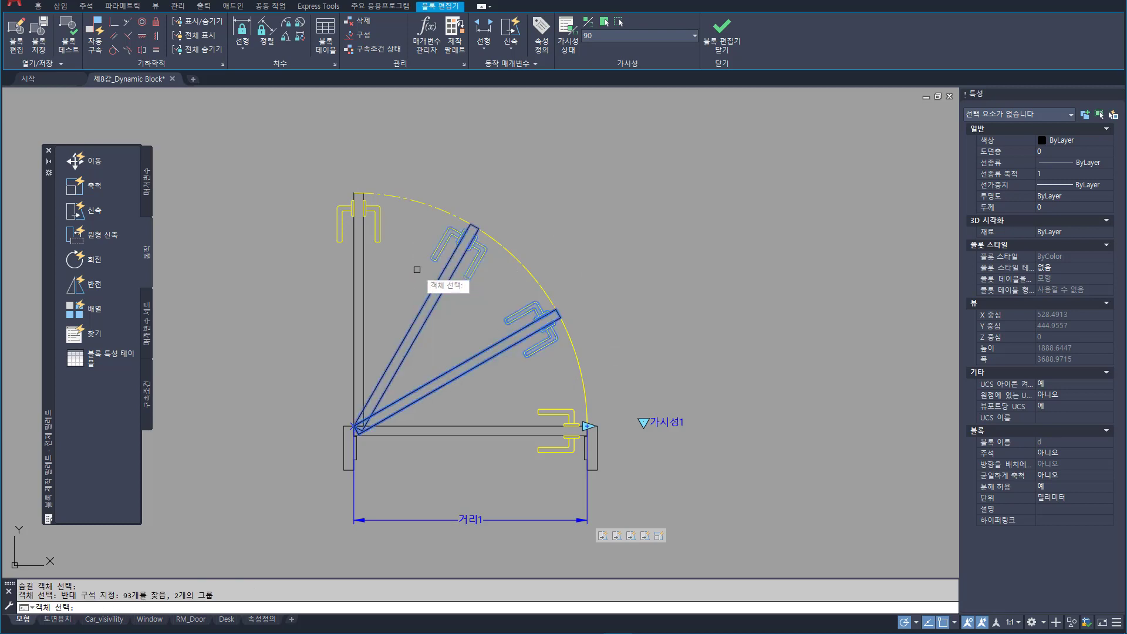
click(576, 364)
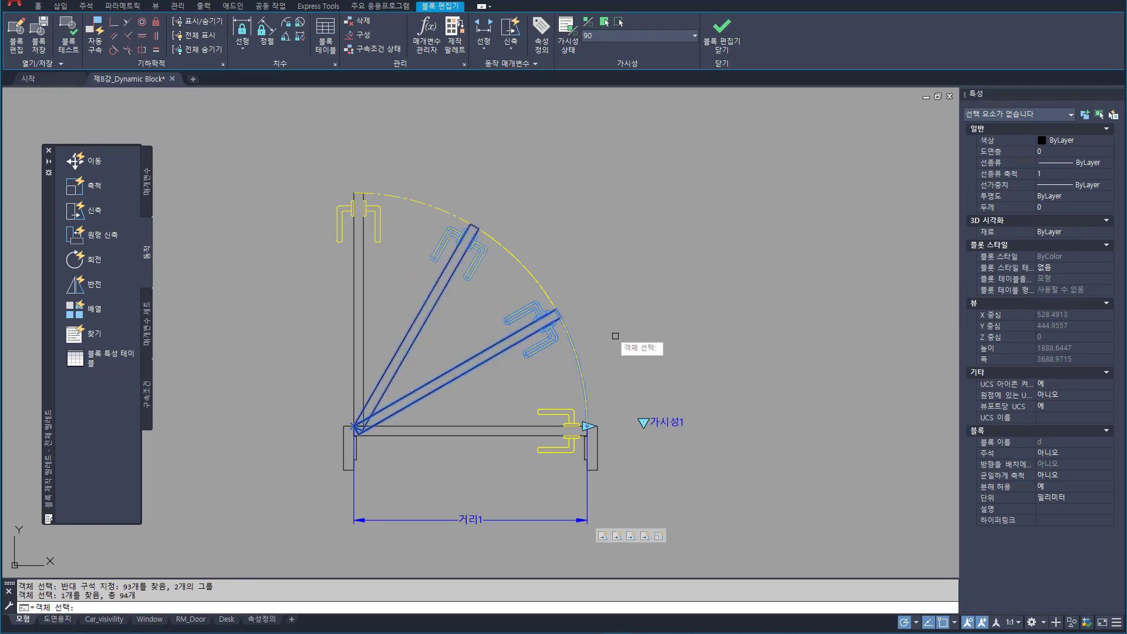
click(538, 280)
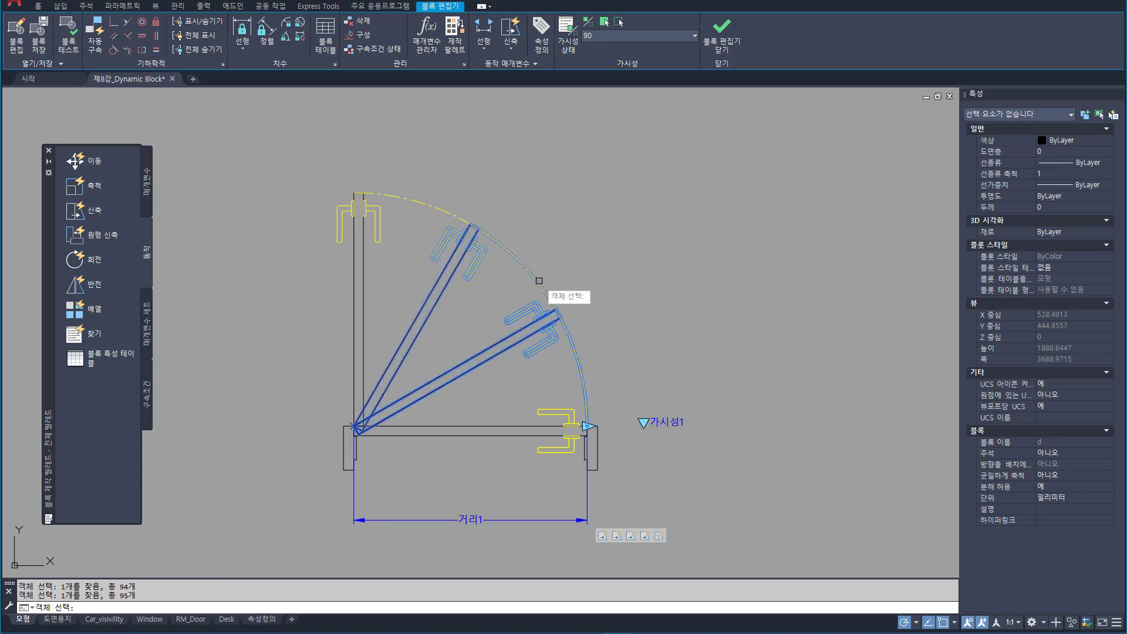
click(551, 485)
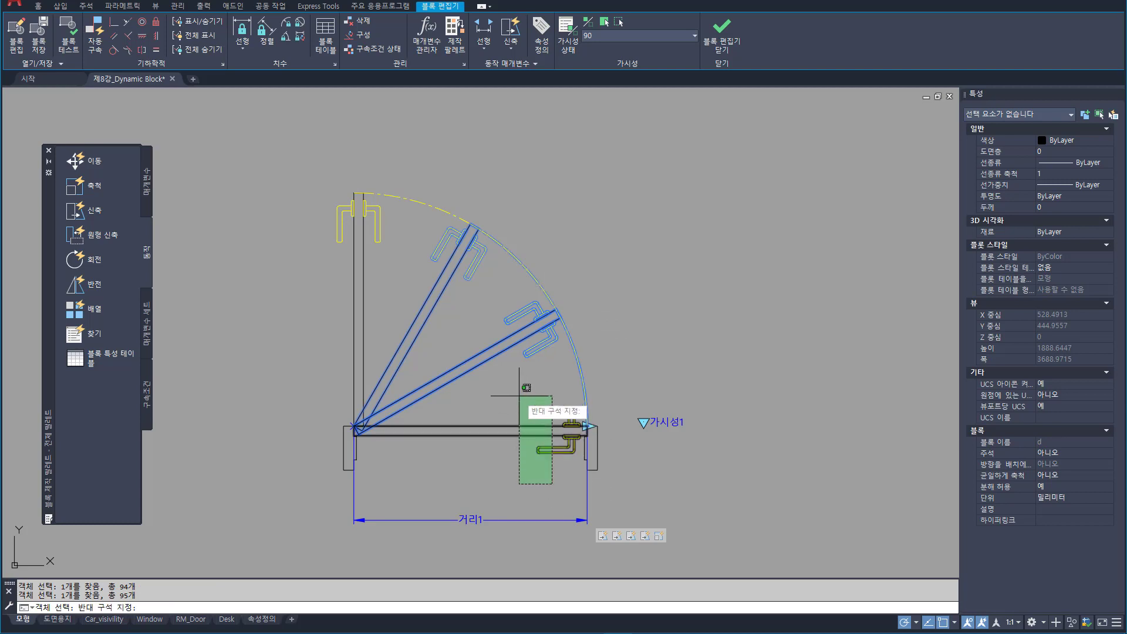
click(517, 367)
key(Return)
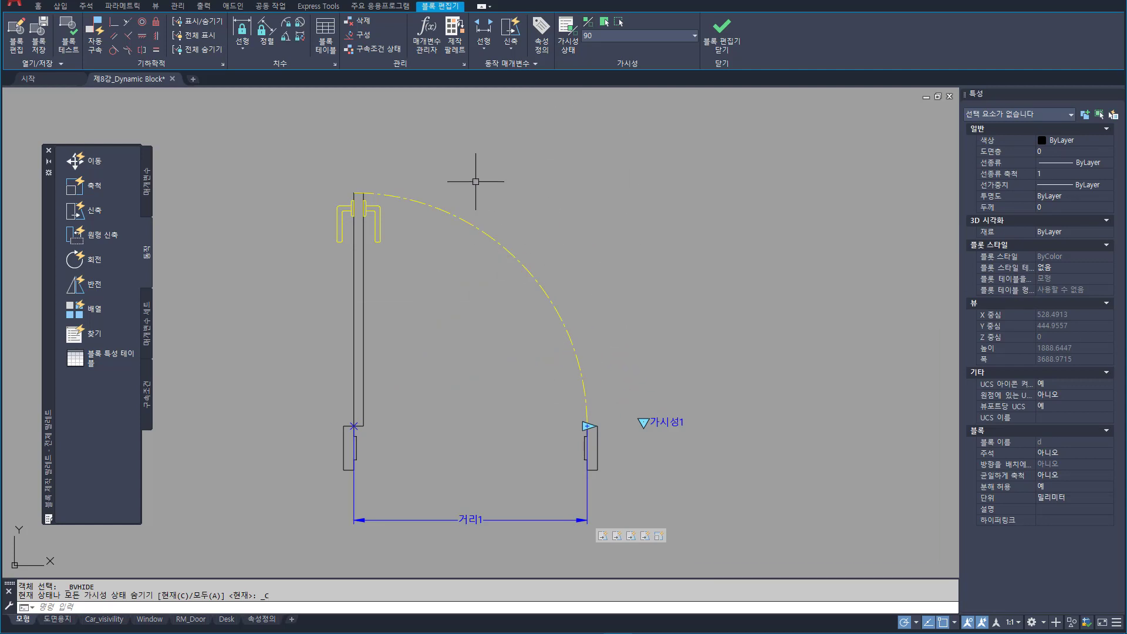
Test the door block and revise the selection set of the stretch action around the frame jamb opposite the hinge.
click(68, 35)
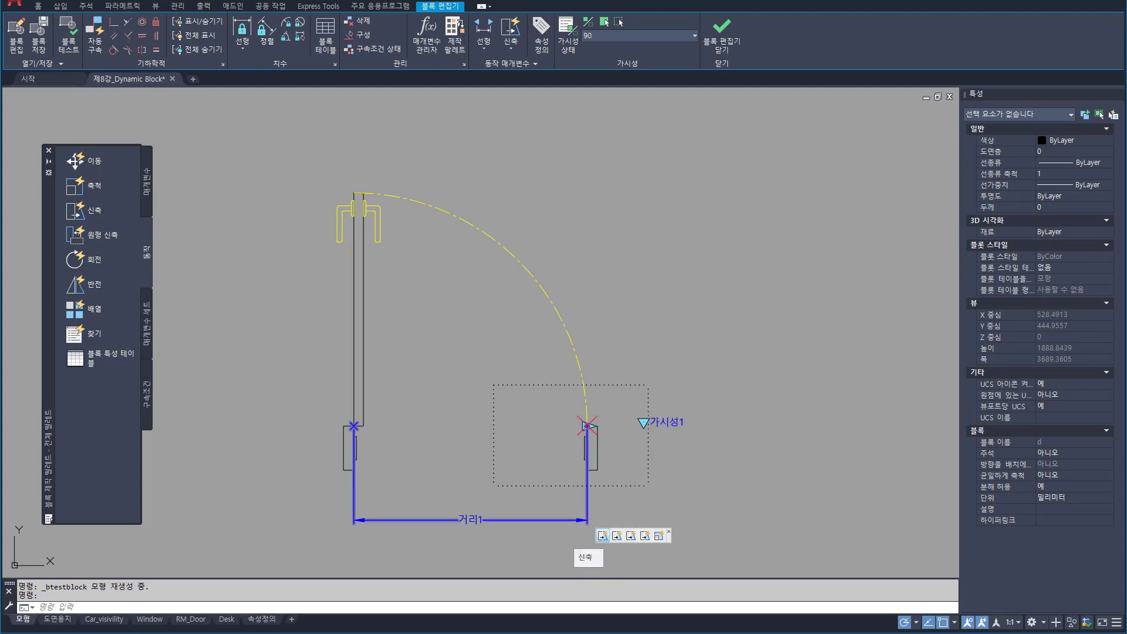
click(602, 535)
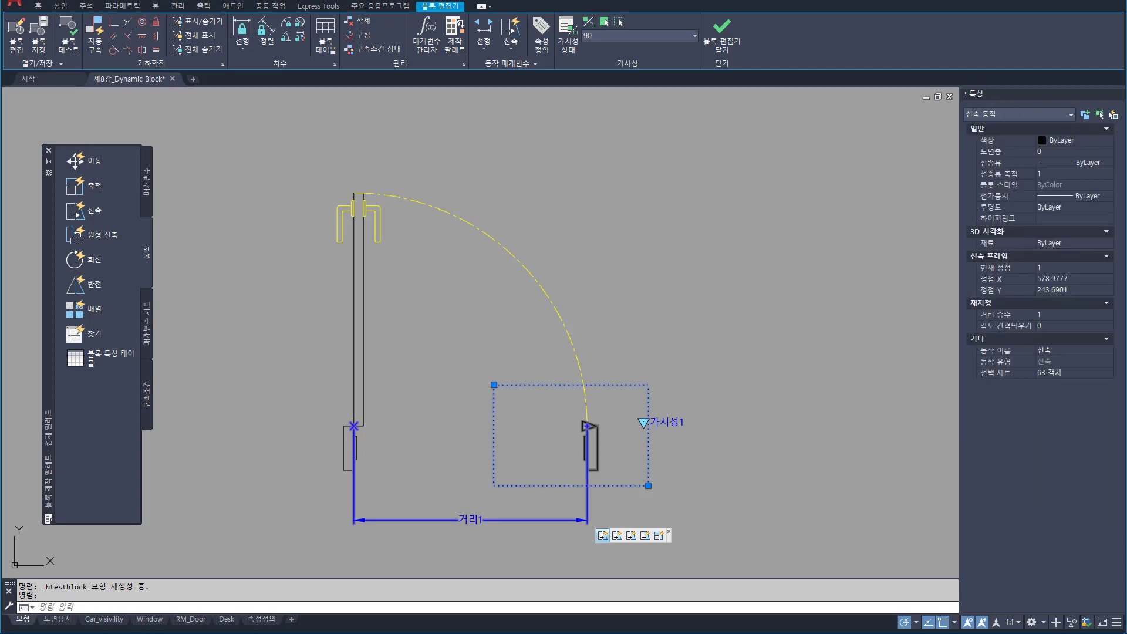
right_click(602, 535)
mouse_move(647, 560)
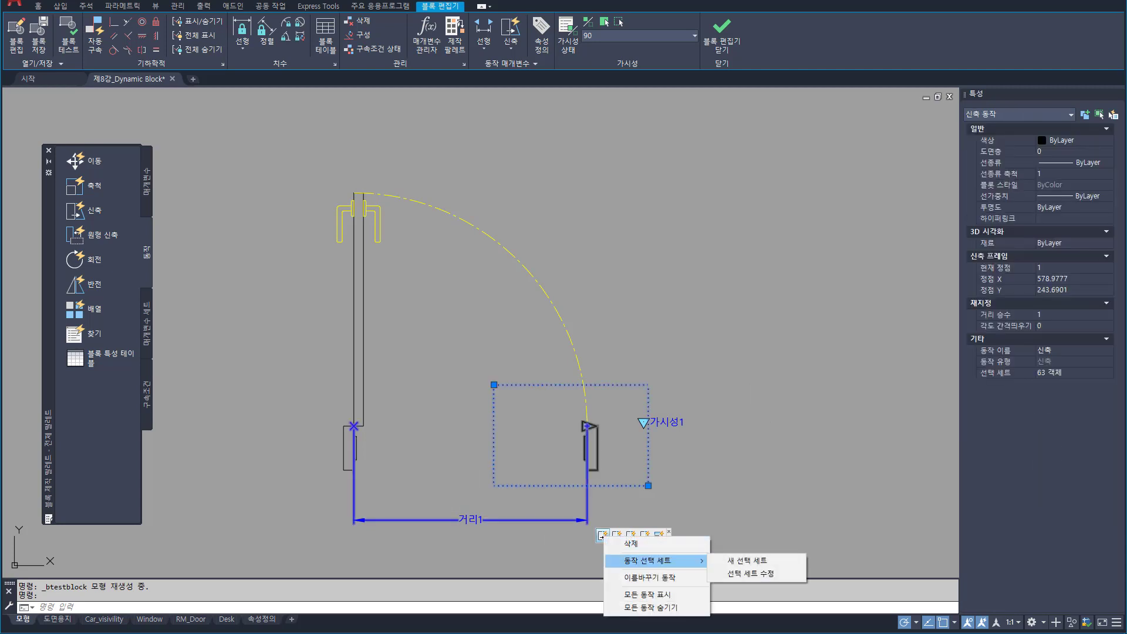
click(750, 573)
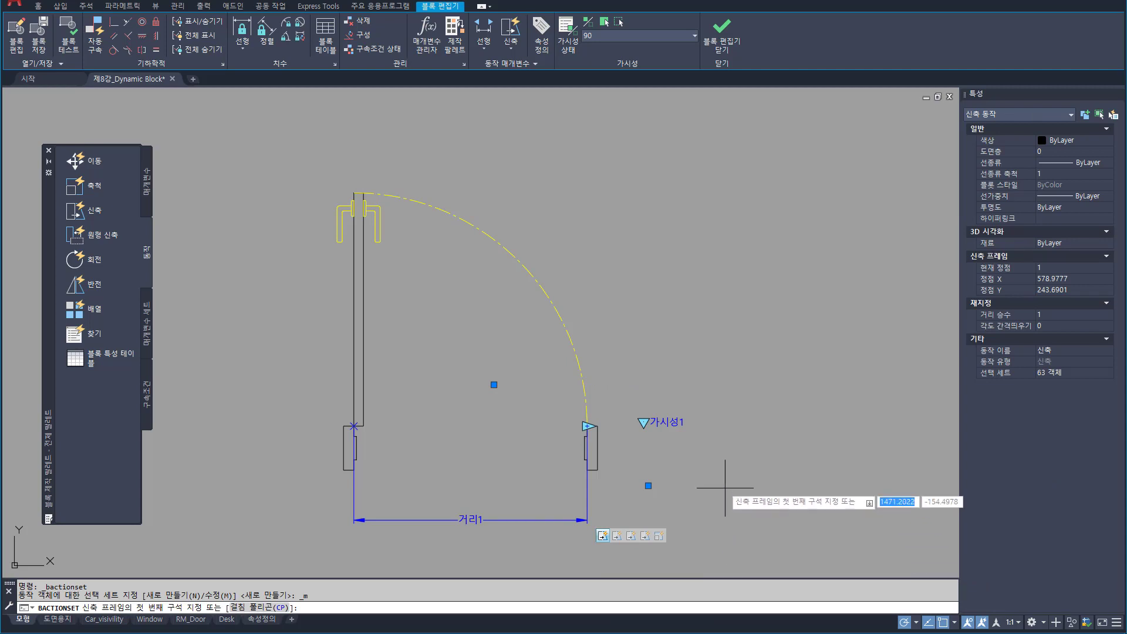
key(Return)
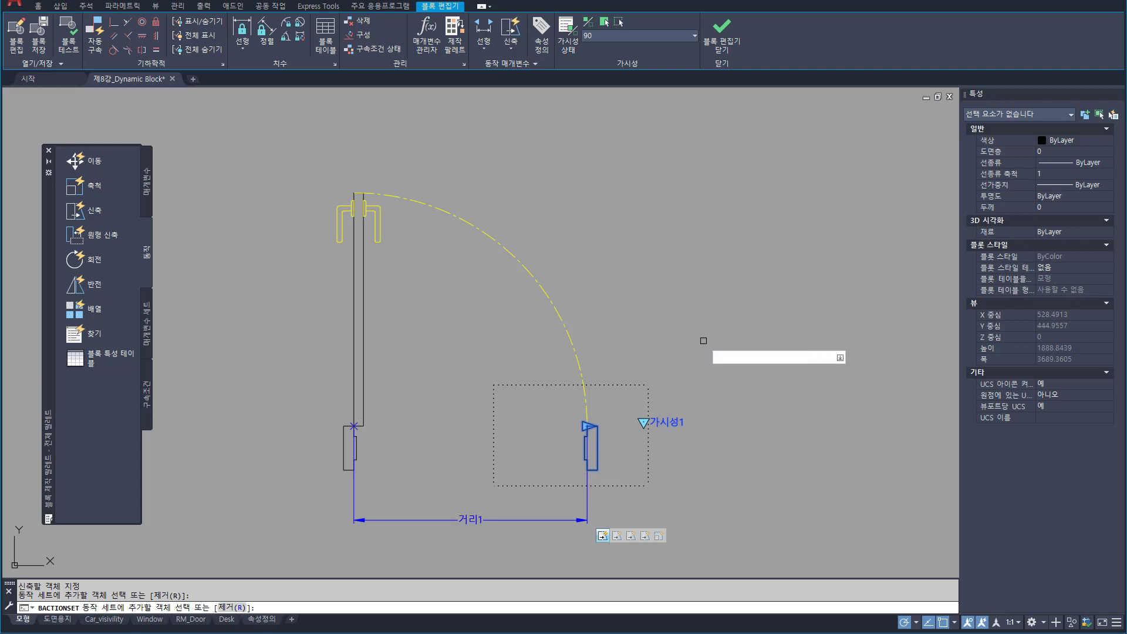
key(Return)
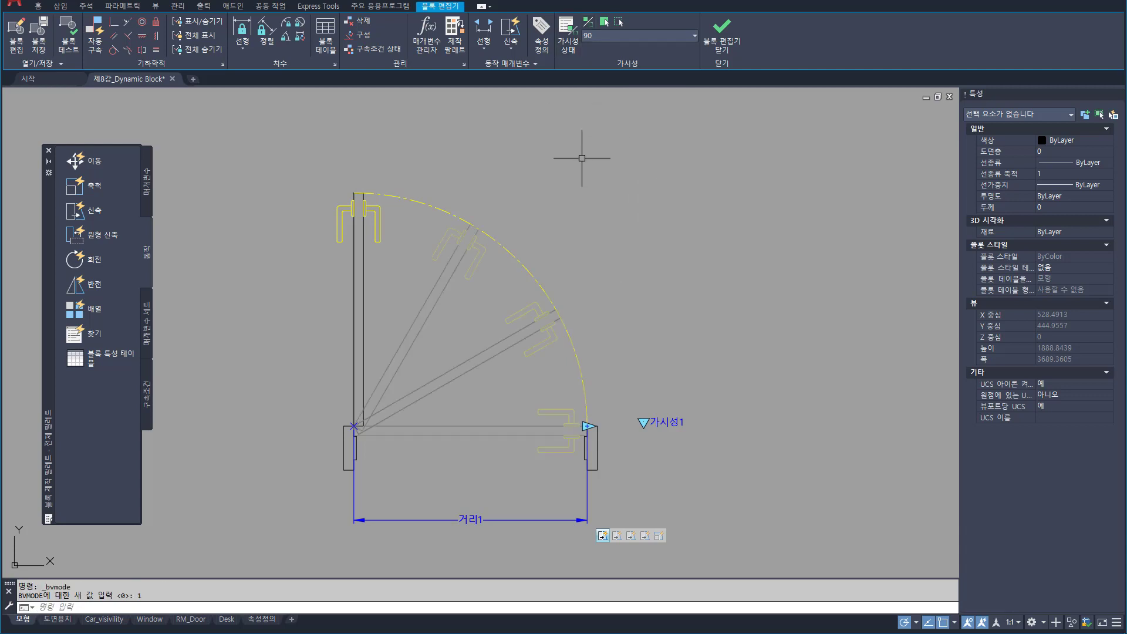
Regenerate the view and inspect the 90, 60 and 30 degree door leaves with hidden objects displayed in visibility state 90.
scroll(574, 433, down, 1)
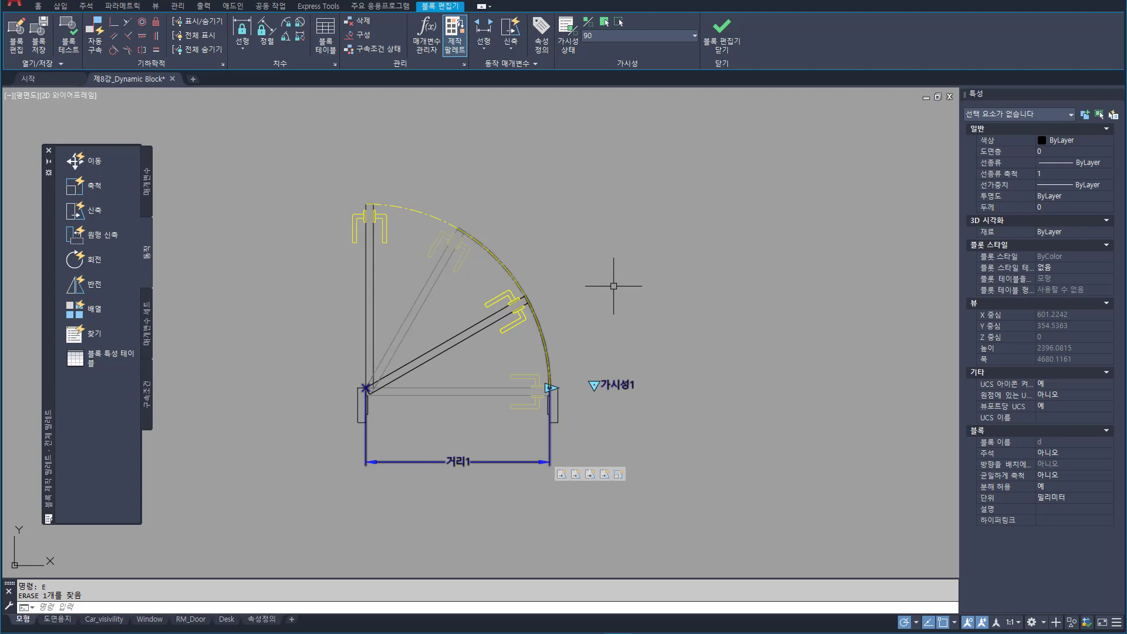
key(Return)
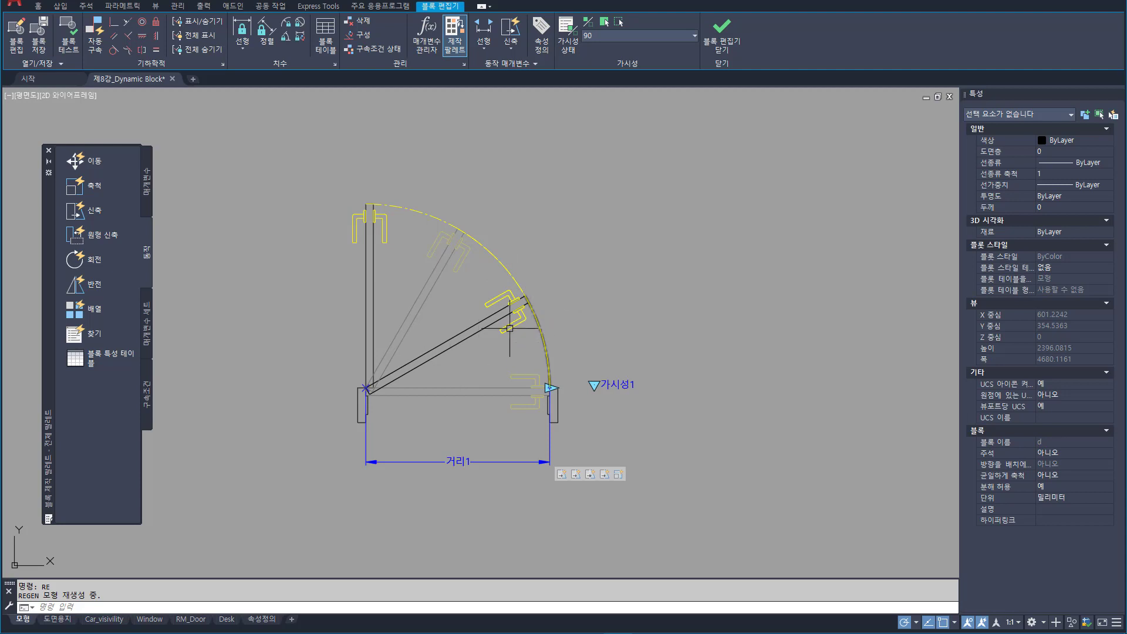
click(369, 264)
click(344, 261)
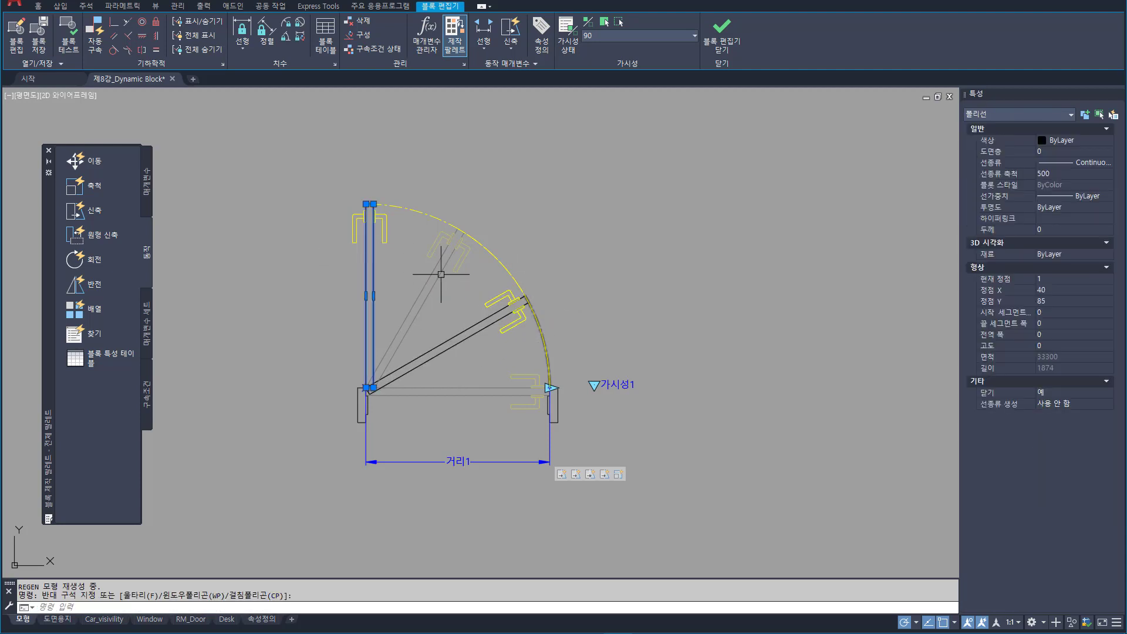
key(Escape)
click(474, 296)
click(419, 261)
key(Escape)
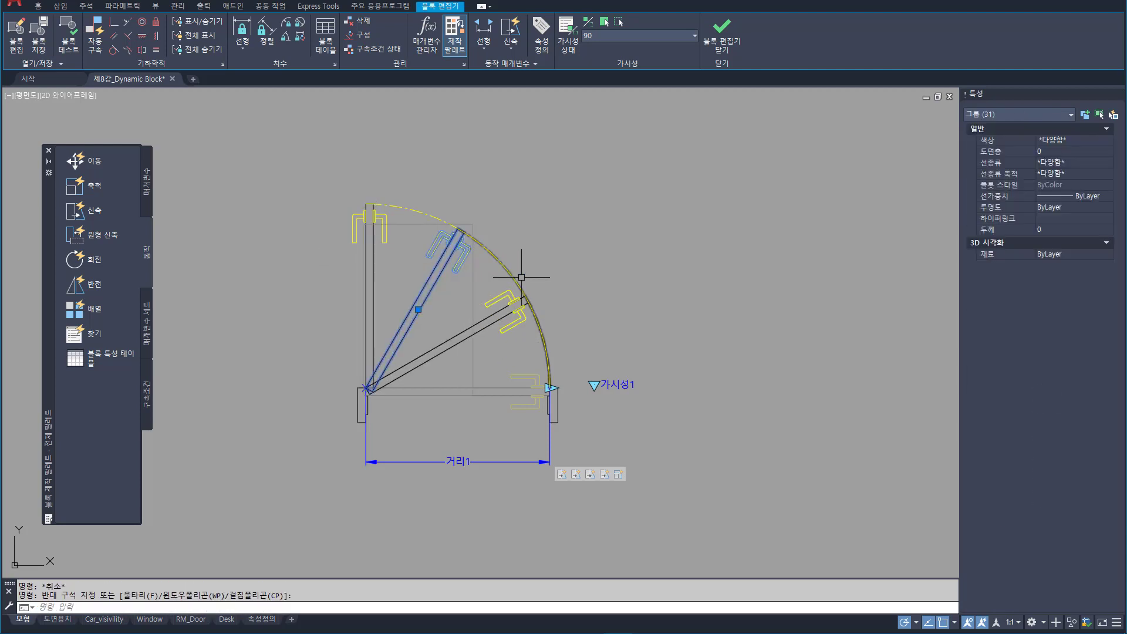
scroll(487, 331, up, 4)
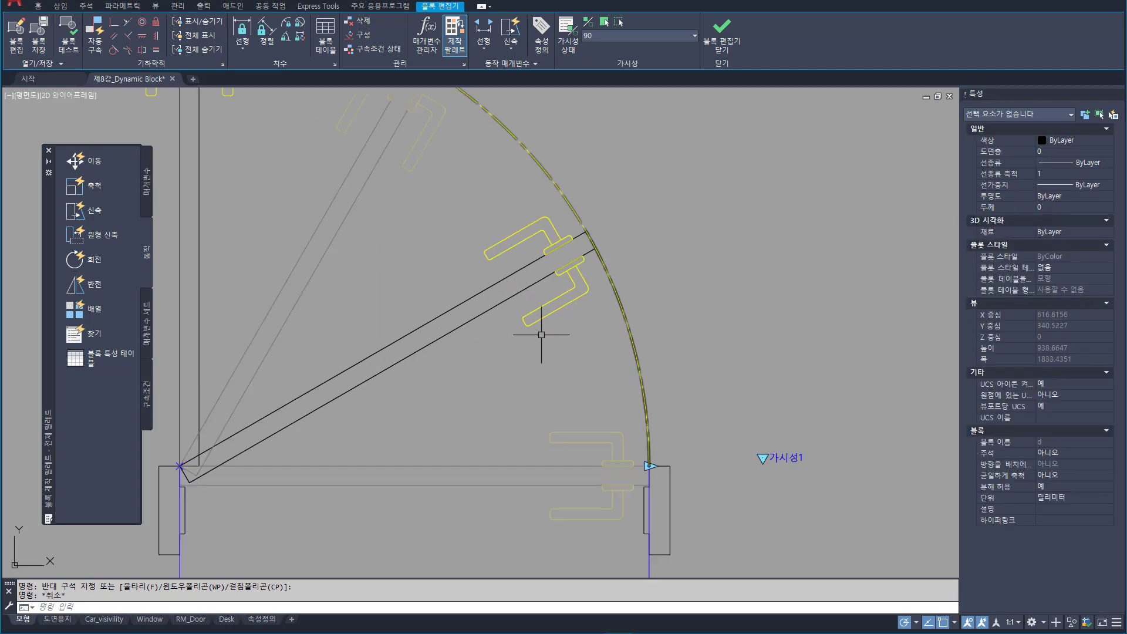
scroll(541, 329, down, 4)
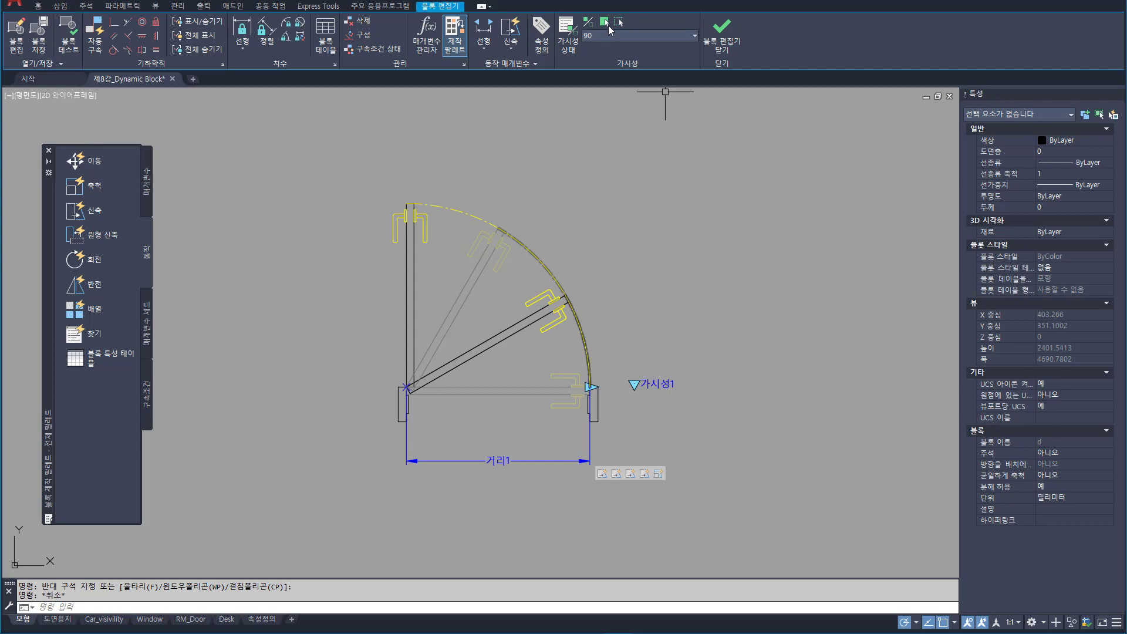
Switch to visibility state 60 and back to 90, and regenerate the drawing.
click(607, 36)
click(595, 62)
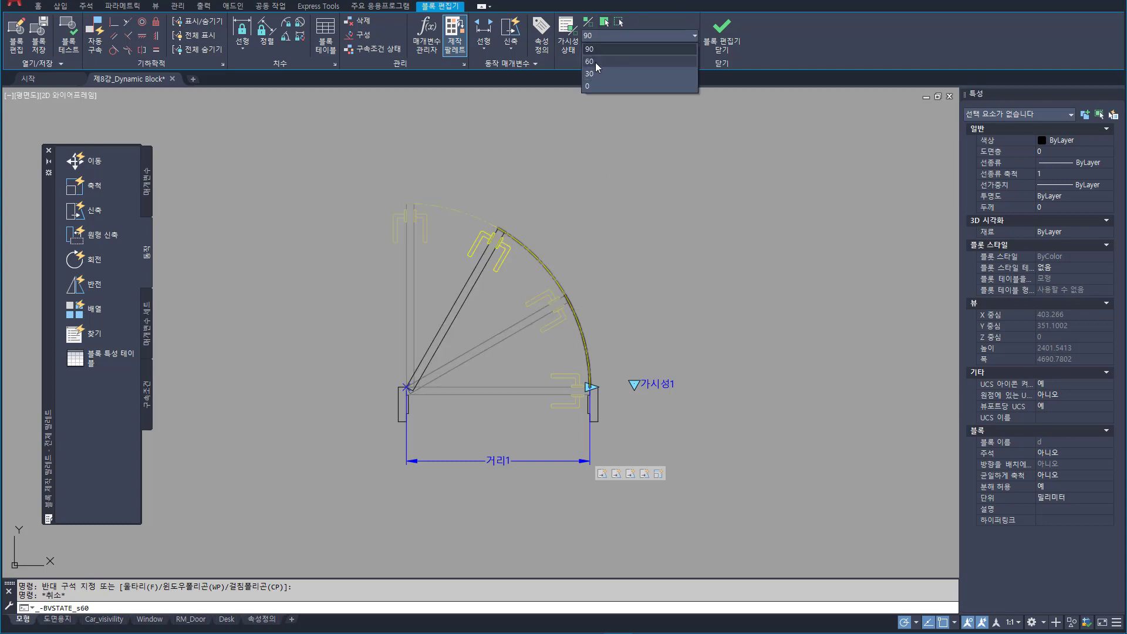
click(608, 37)
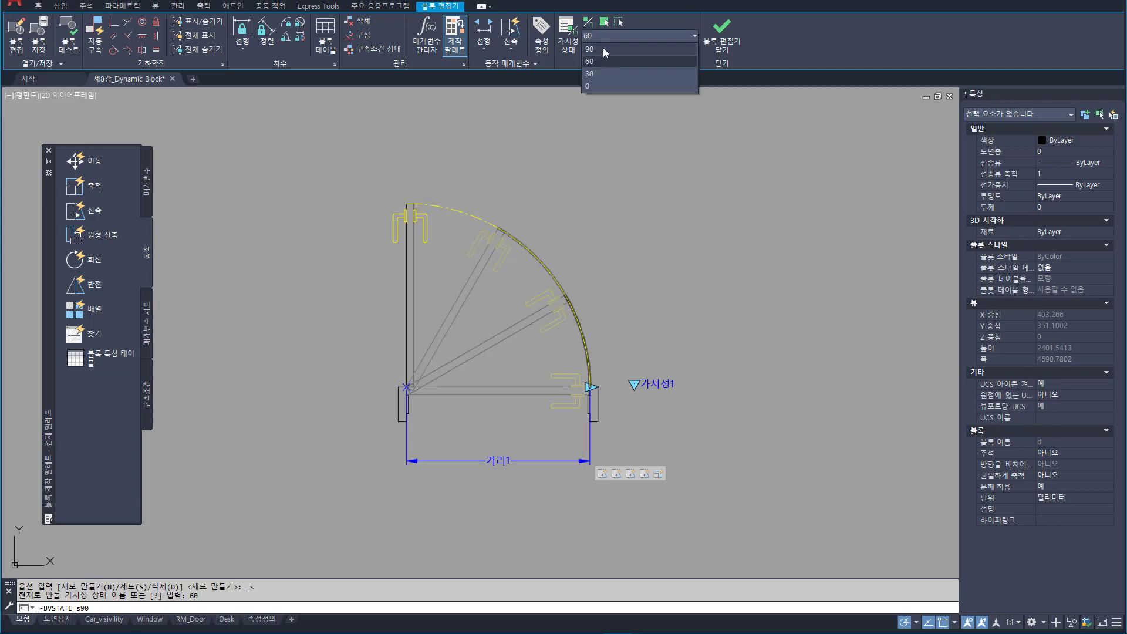
click(595, 70)
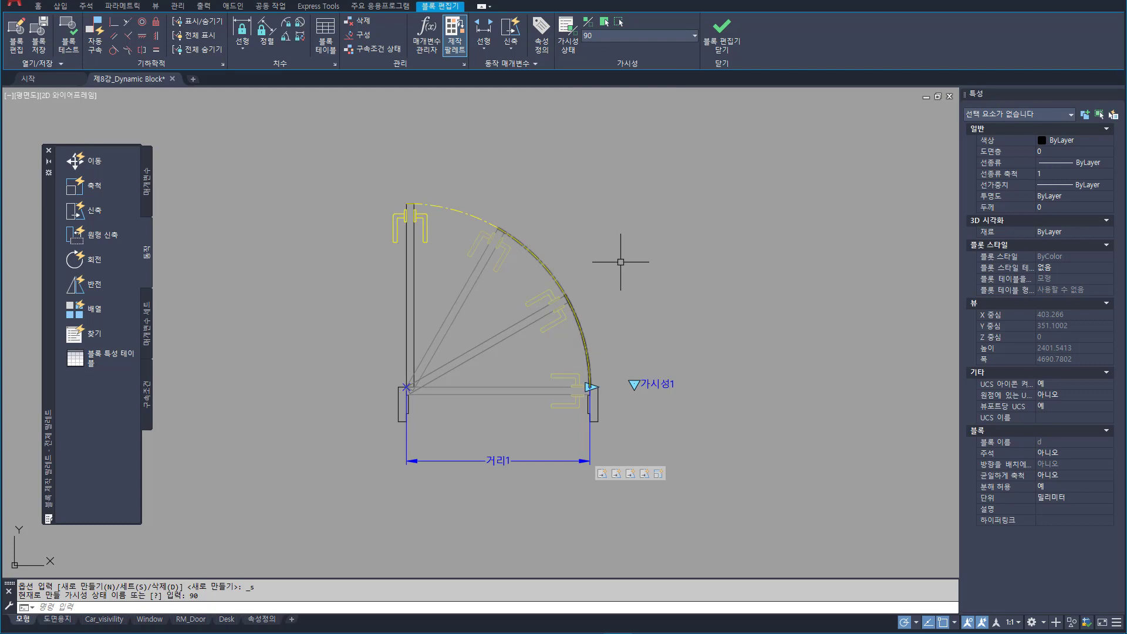
key(Escape)
key(Return)
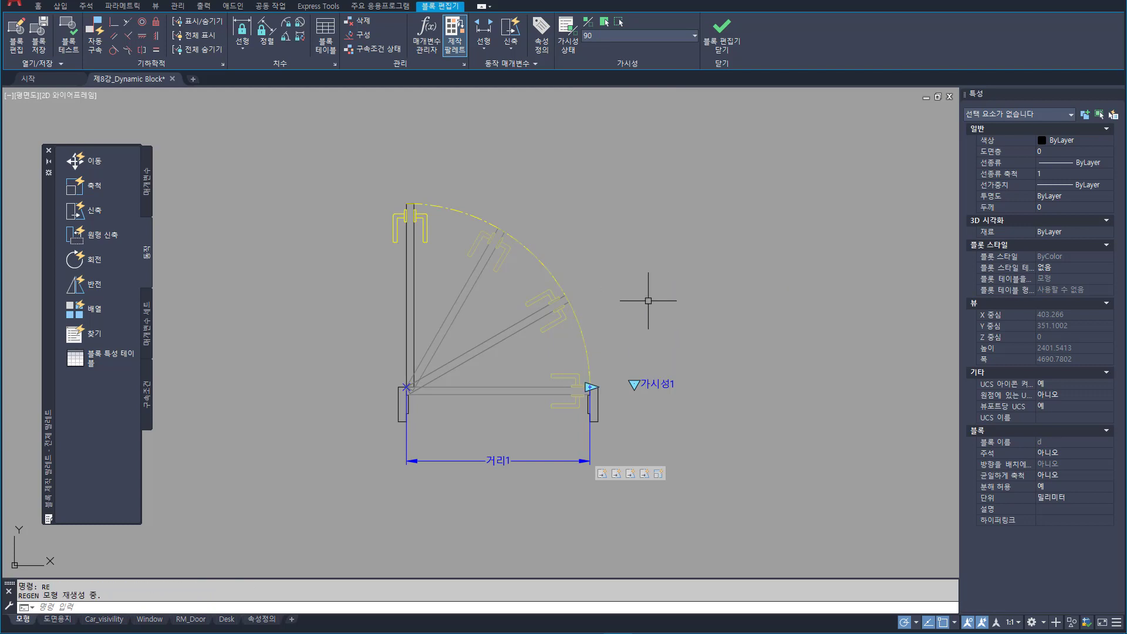
Draw a 980 by 170 mm rectangle from the hinge jamb's lower outer corner to the opposite jamb's upper outer corner.
key(Return)
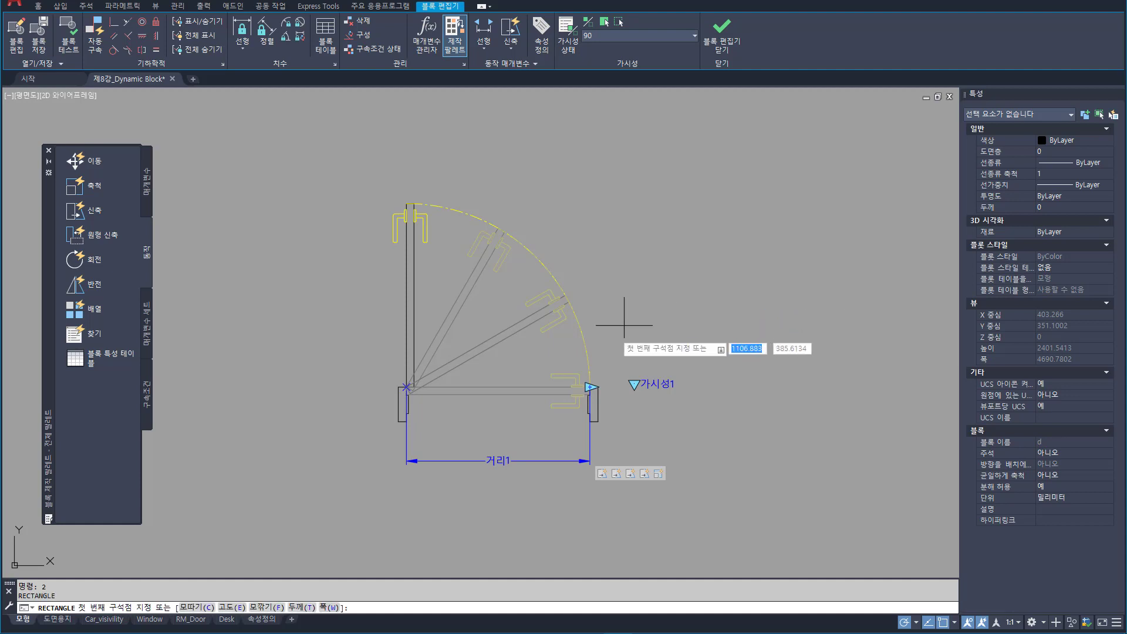
click(399, 421)
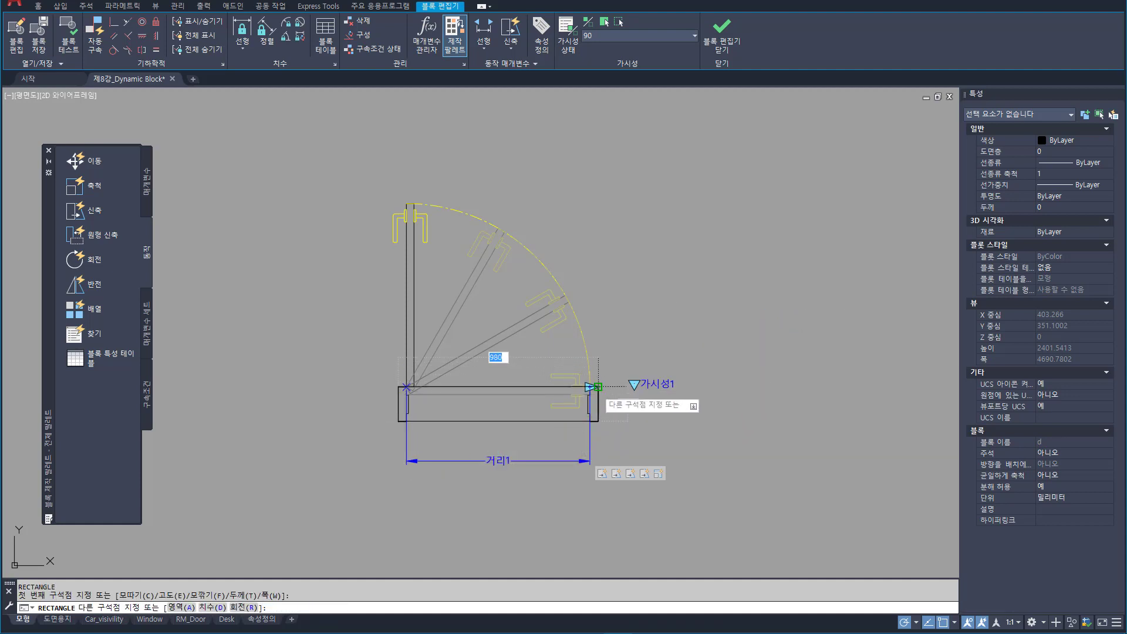
click(598, 387)
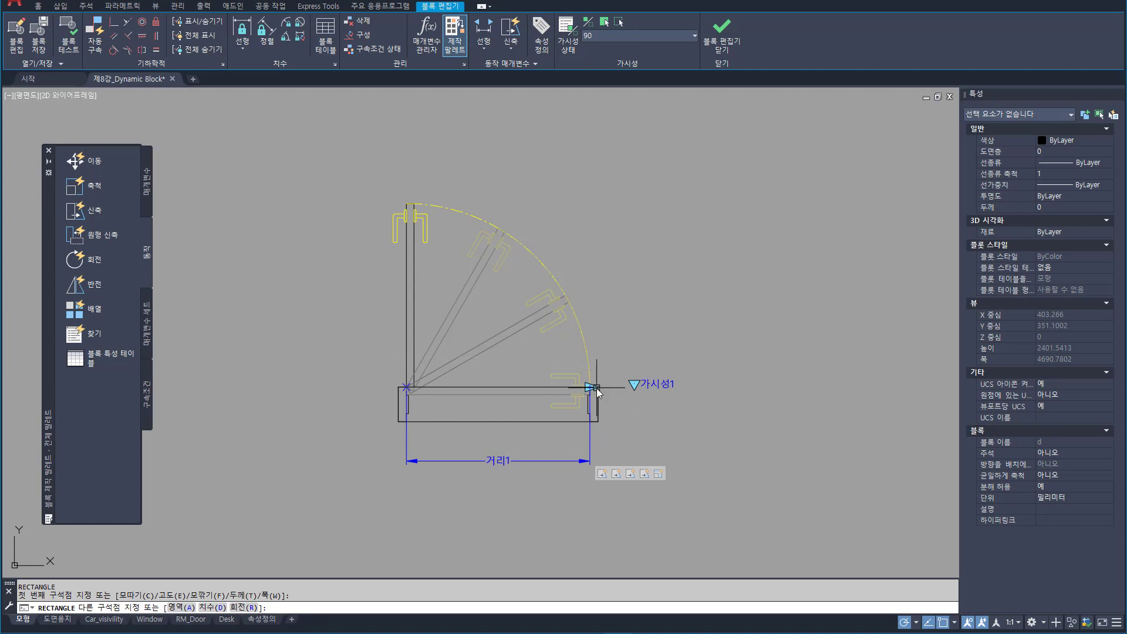
click(521, 407)
click(515, 447)
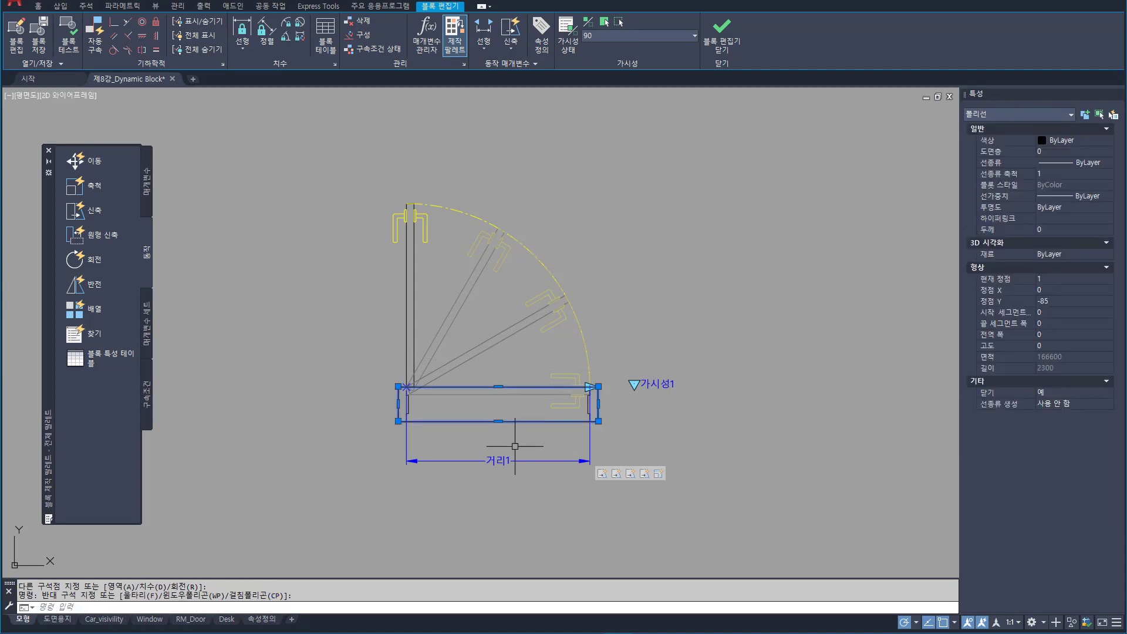
key(Escape)
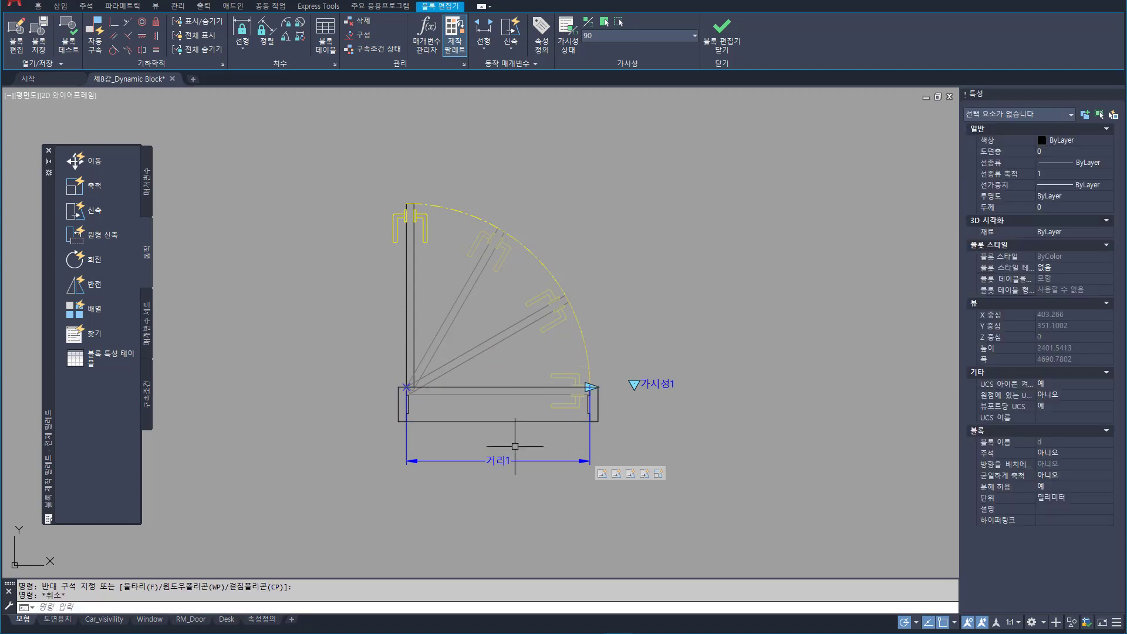
Create a wipeout from the rectangle spanning the frame and erase the source polyline.
text(wipe)
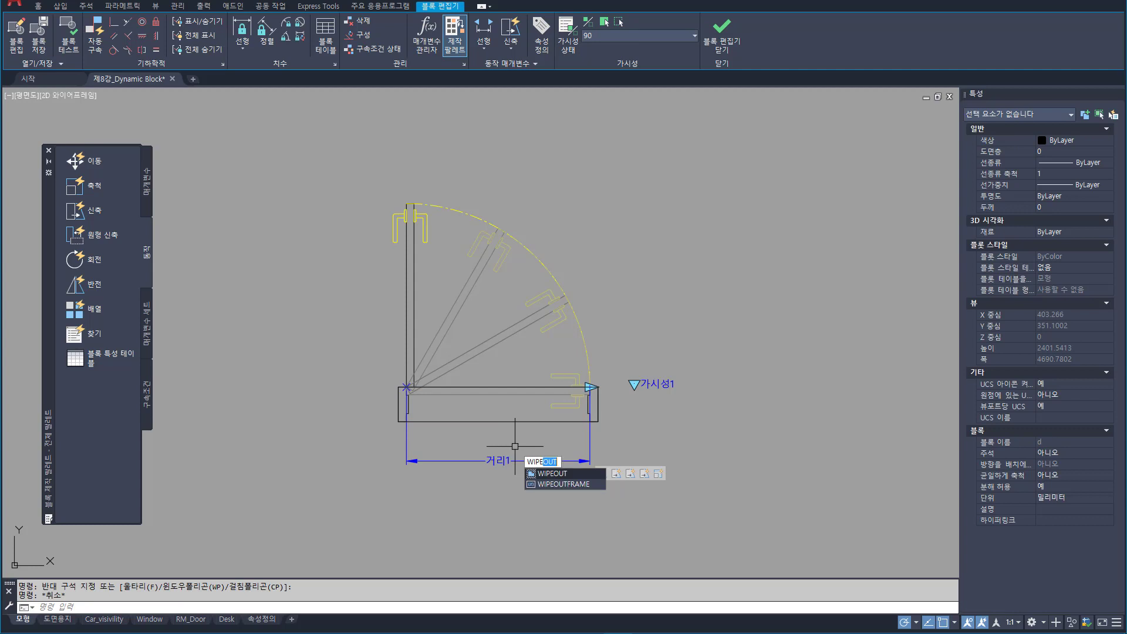
key(Return)
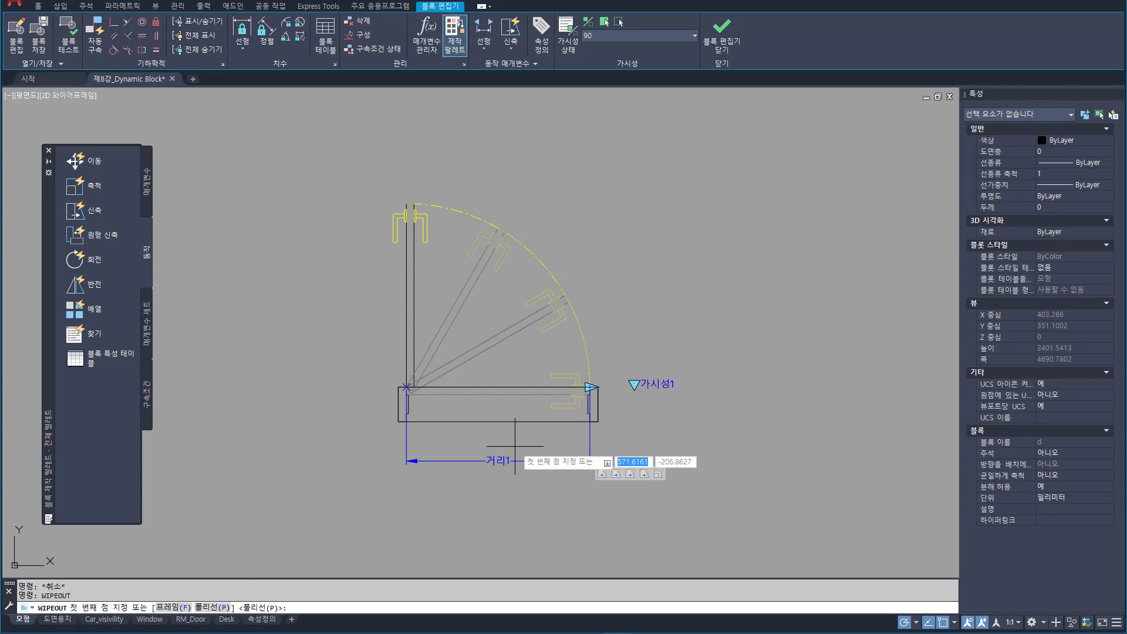
key(Return)
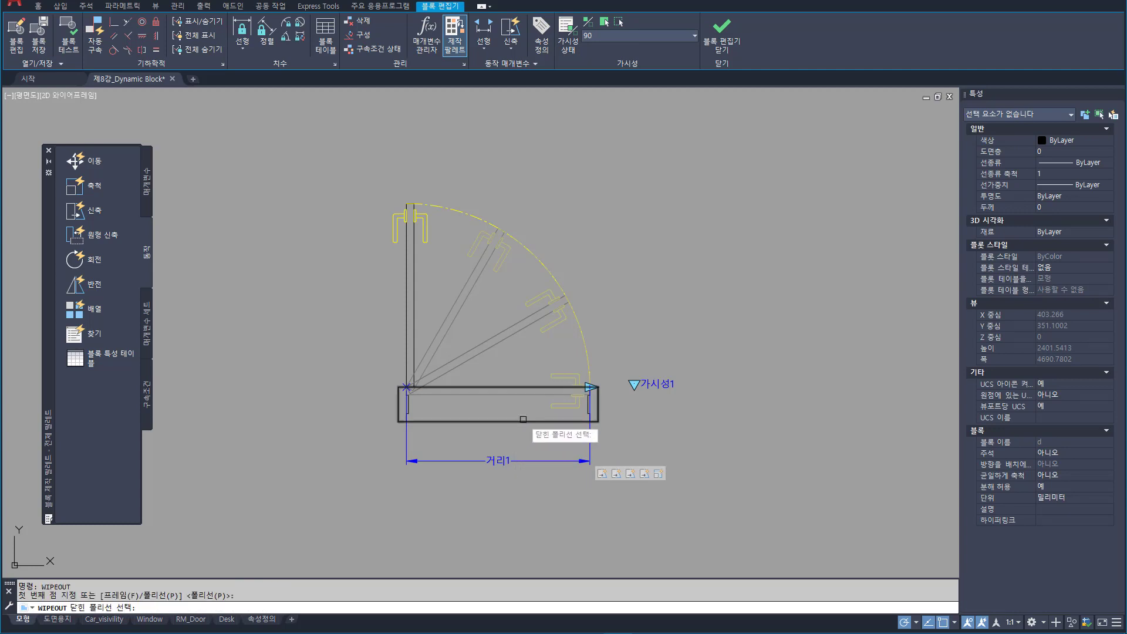
click(523, 421)
text(y)
key(Return)
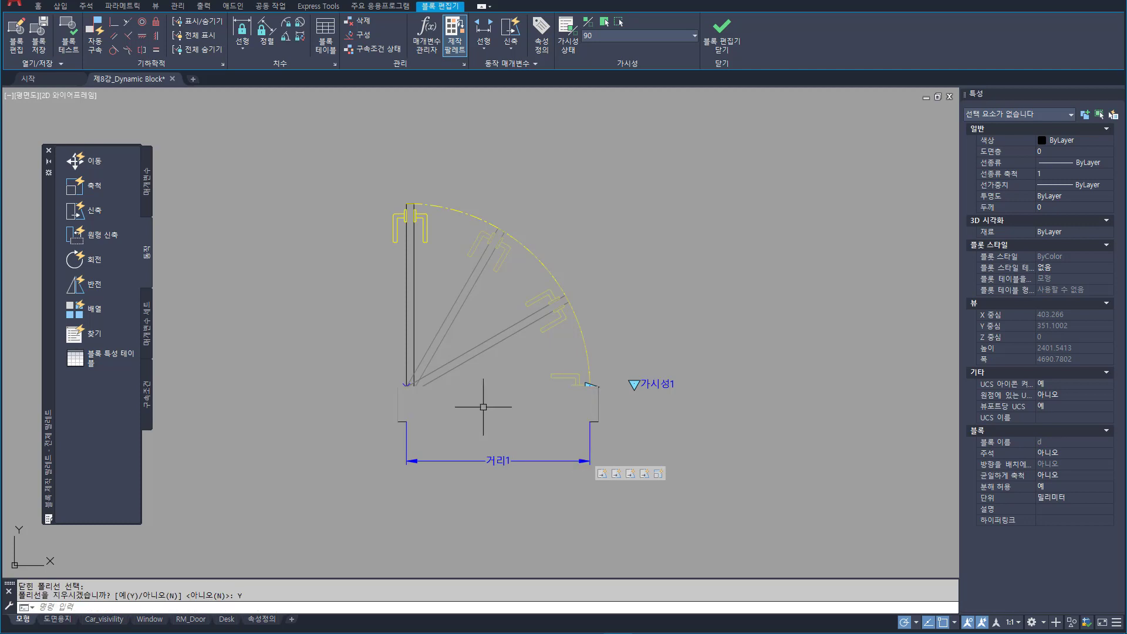
click(511, 444)
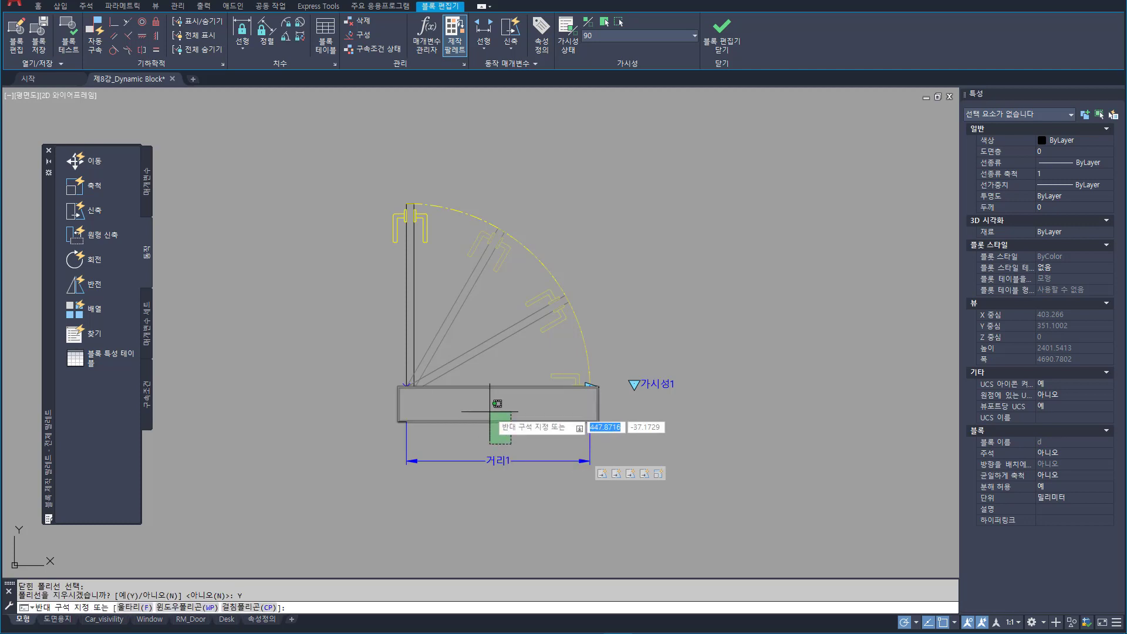
click(446, 412)
key(Escape)
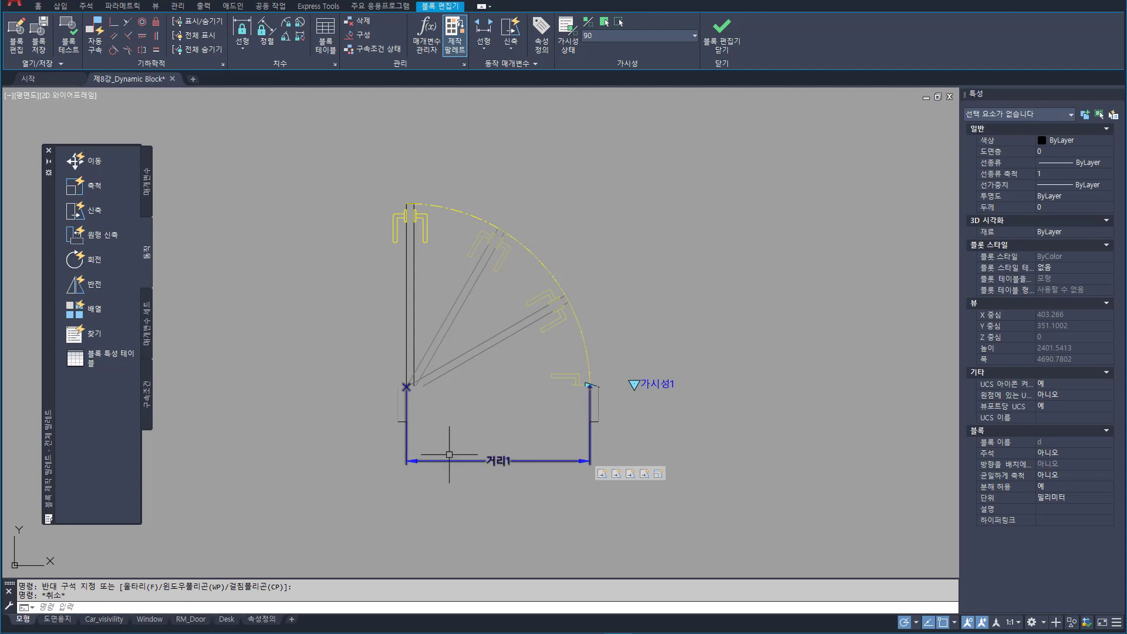
Send the wipeout under all door leaves, handles, swing arcs and jambs in the draw order, and check its selection.
click(513, 435)
click(500, 415)
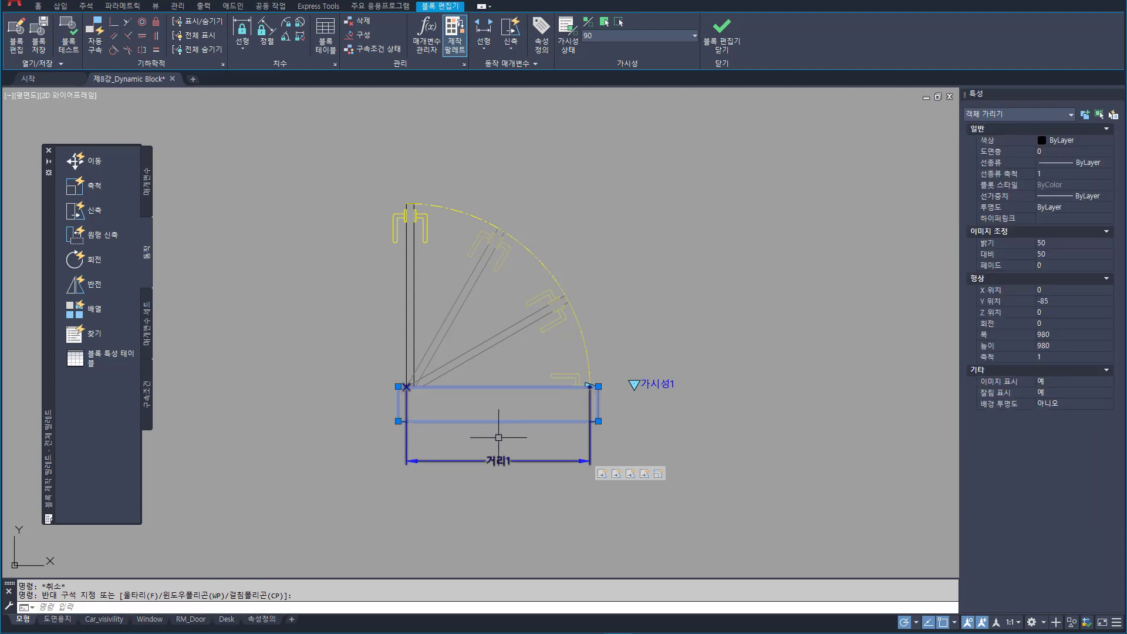
key(Return)
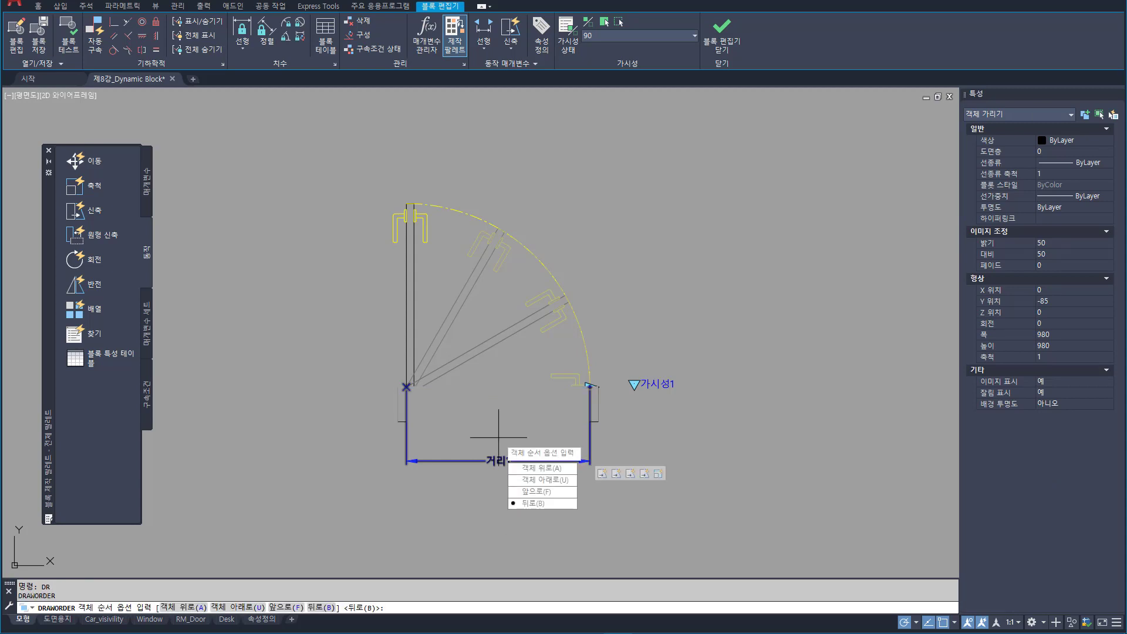
click(550, 480)
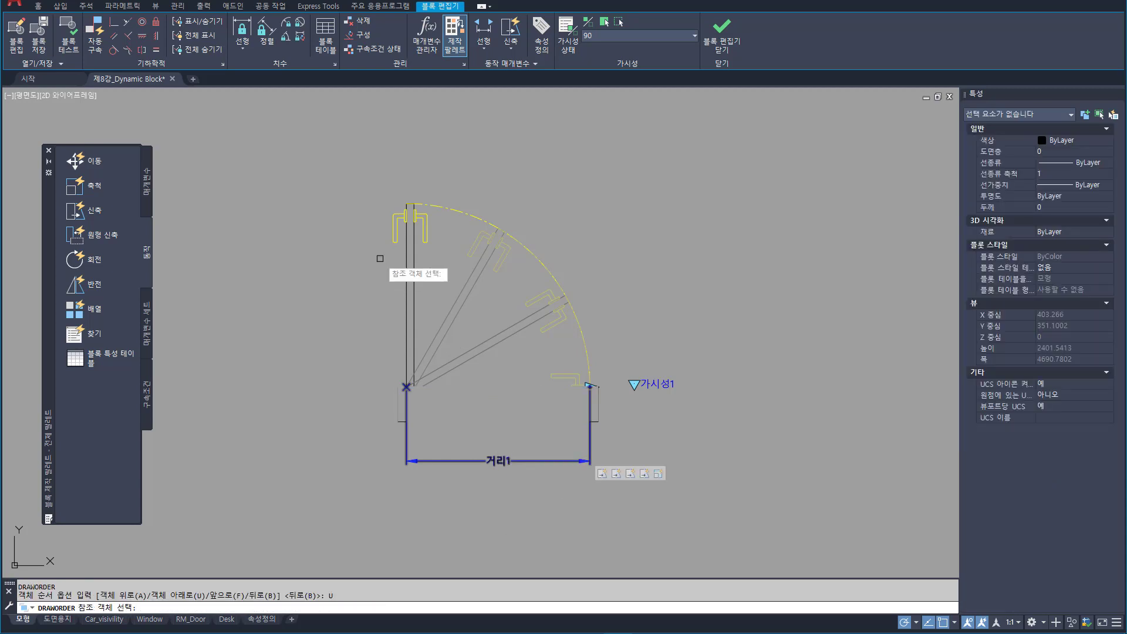
click(325, 184)
click(632, 429)
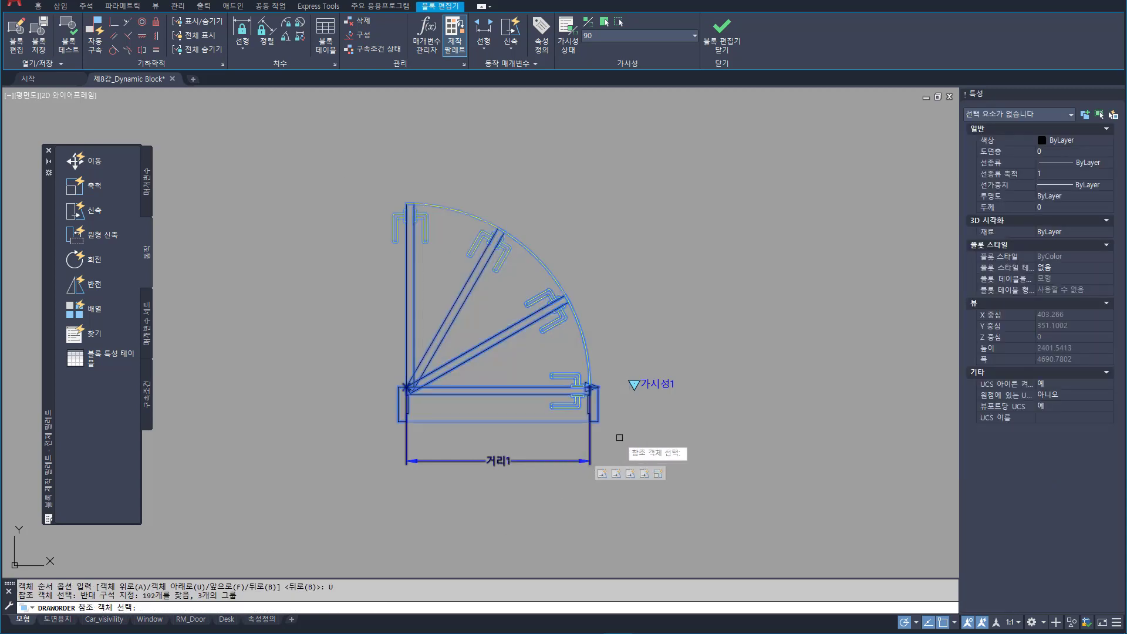
key(Return)
click(504, 438)
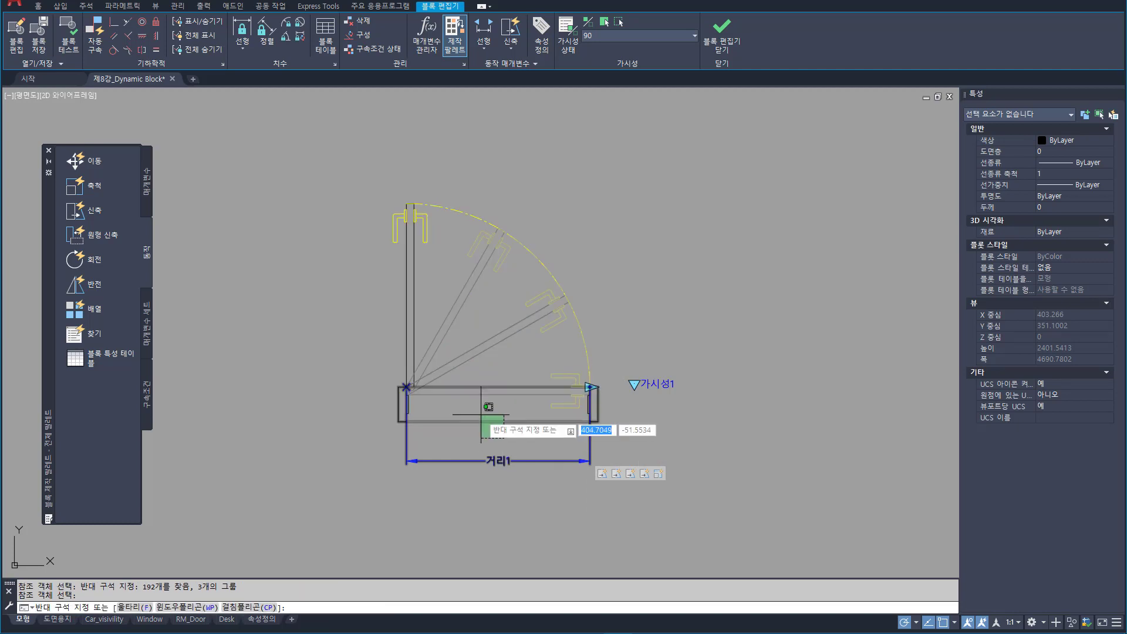
click(482, 414)
key(Escape)
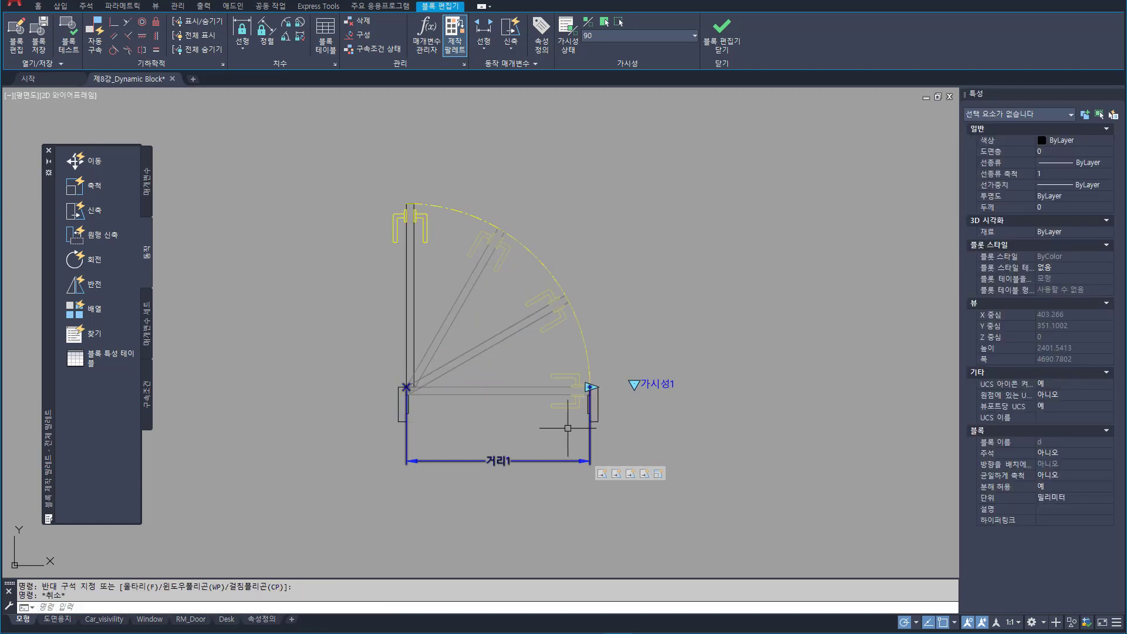
click(623, 434)
click(503, 413)
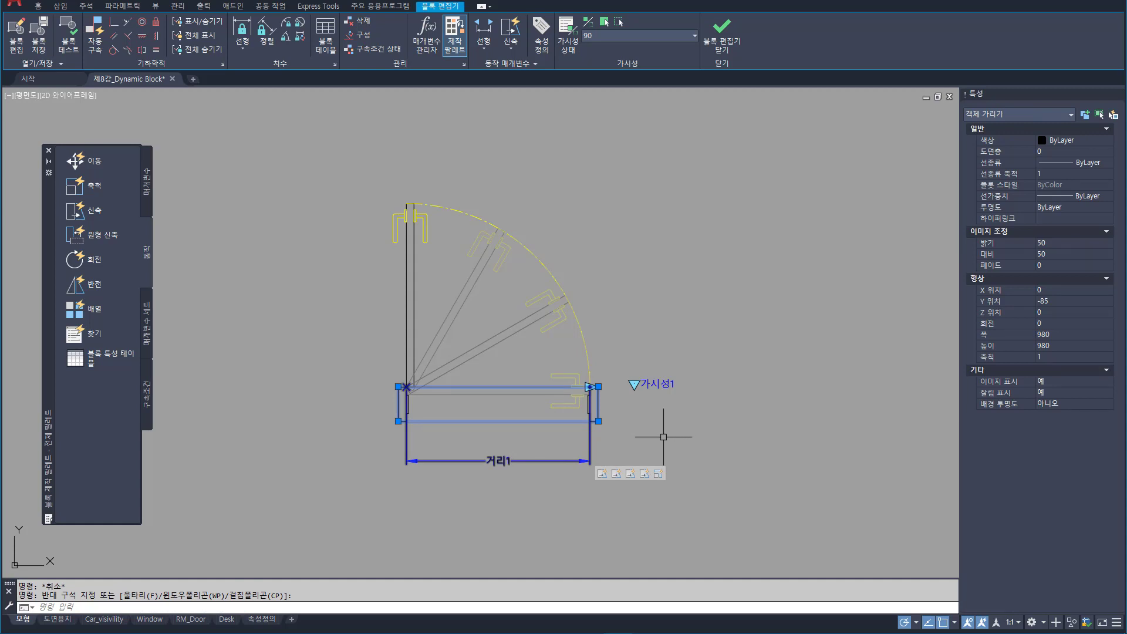
key(Escape)
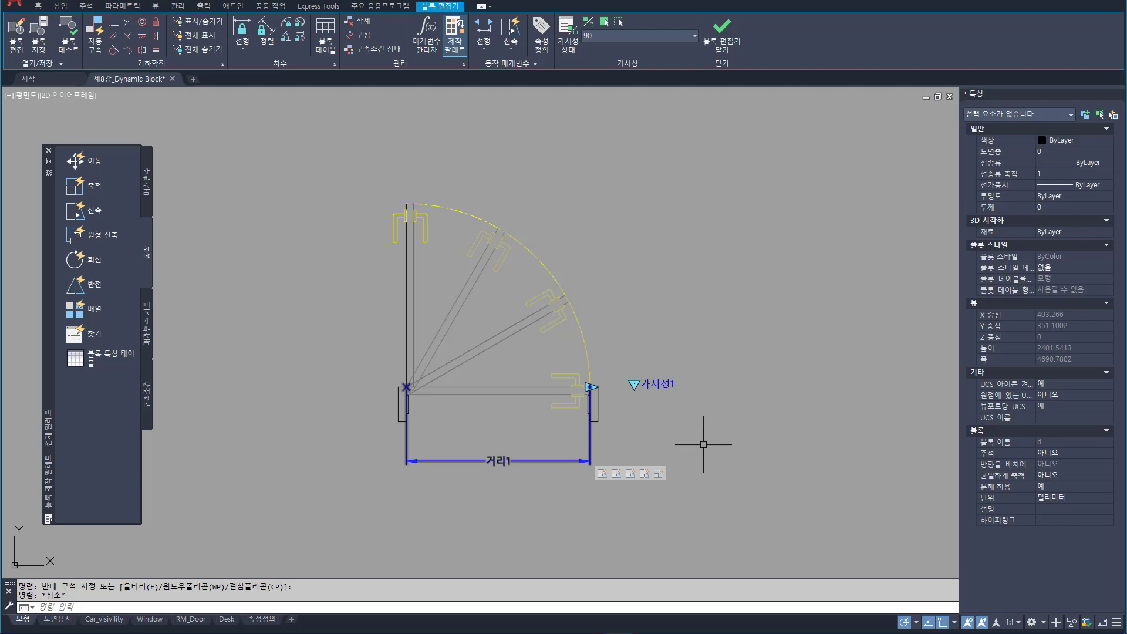
Display wipeout frames by setting WIPEOUTFRAME to 1, and erase one selected object at the door frame.
text(pe)
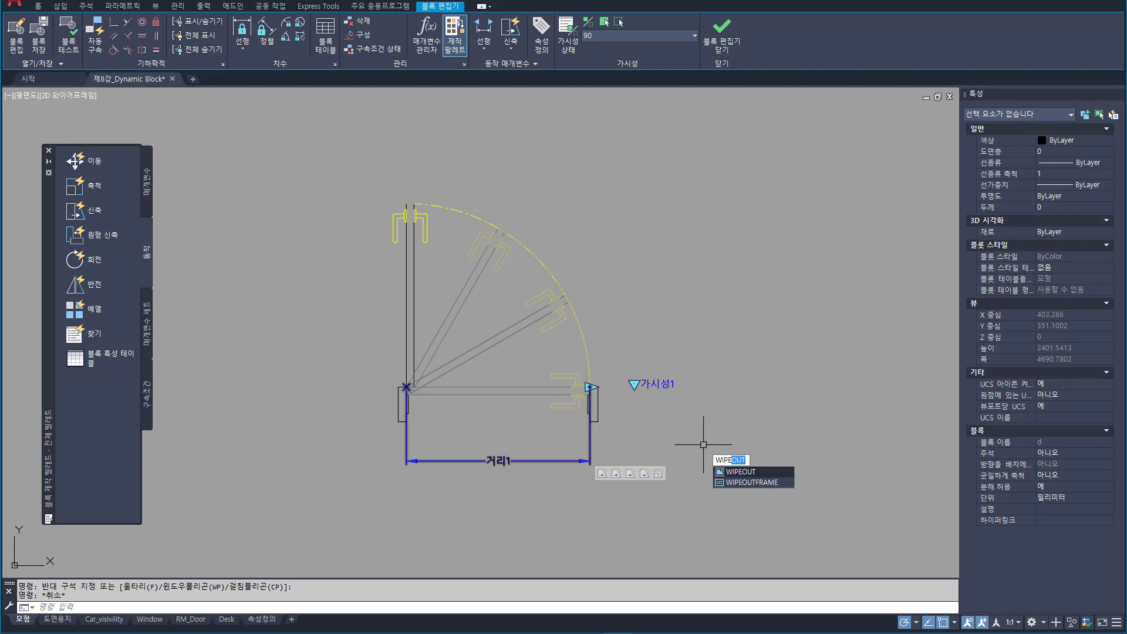
key(Down)
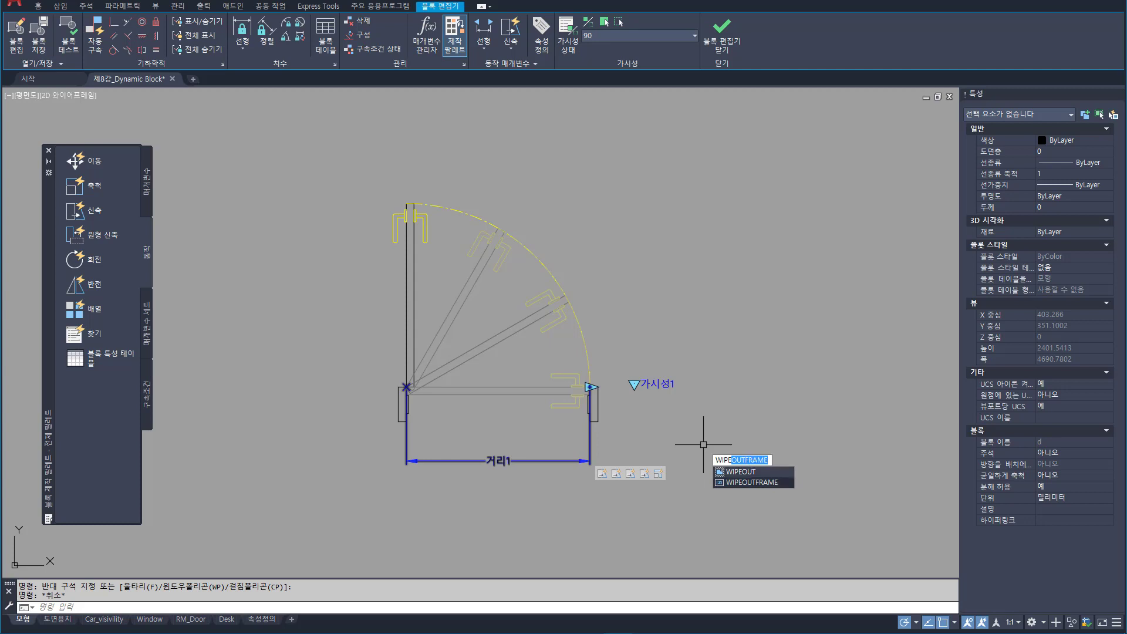
key(Return)
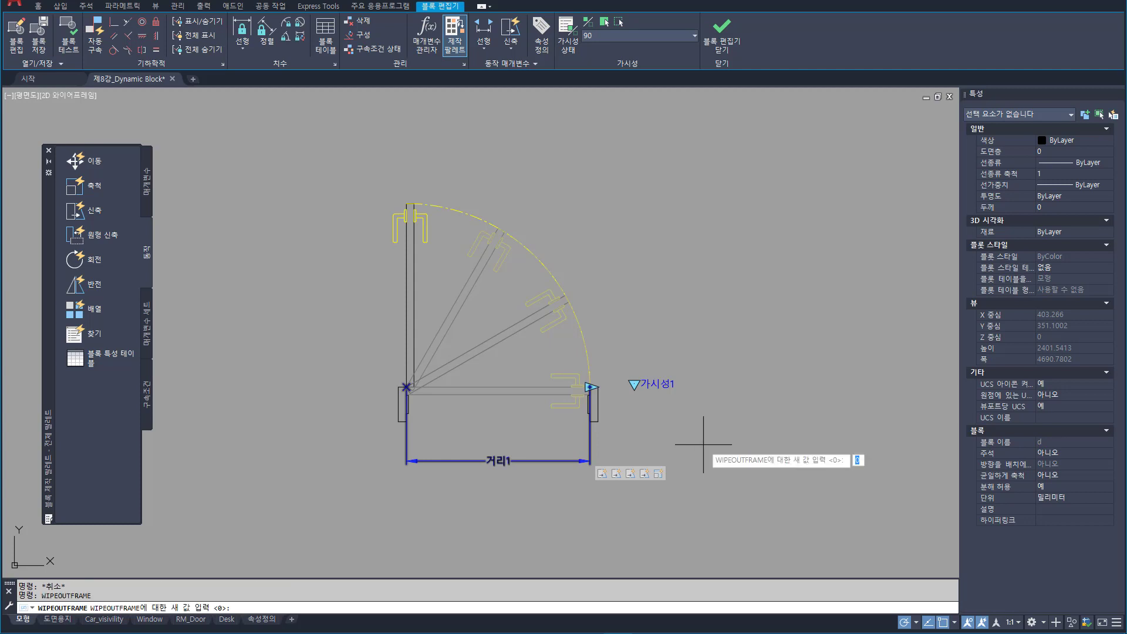
key(Return)
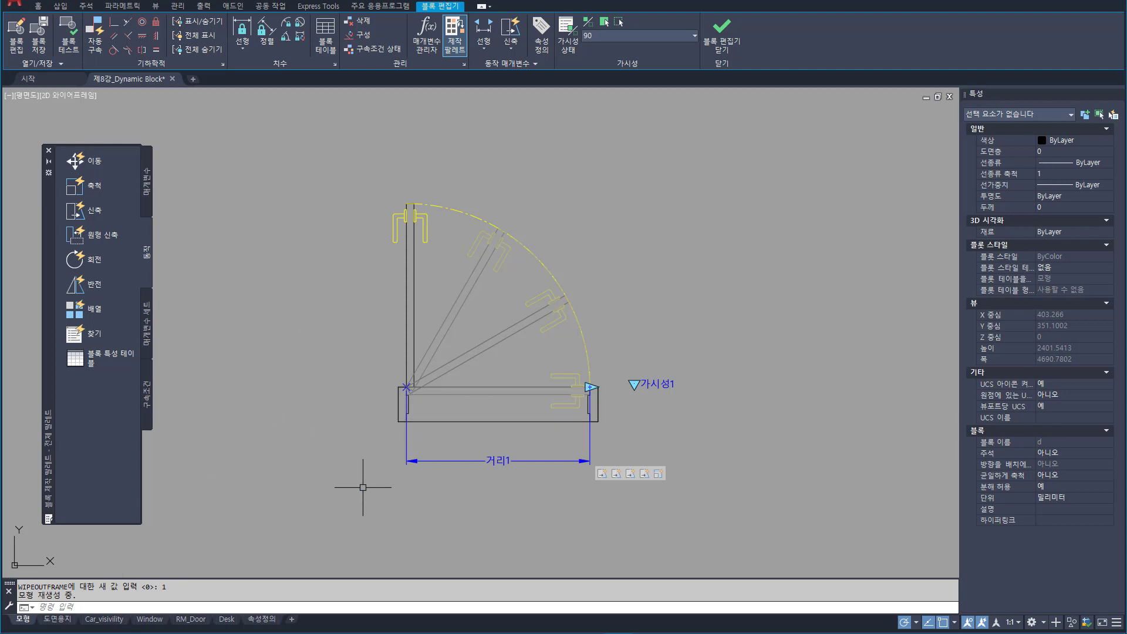
scroll(474, 386, up, 2)
text(e)
key(Return)
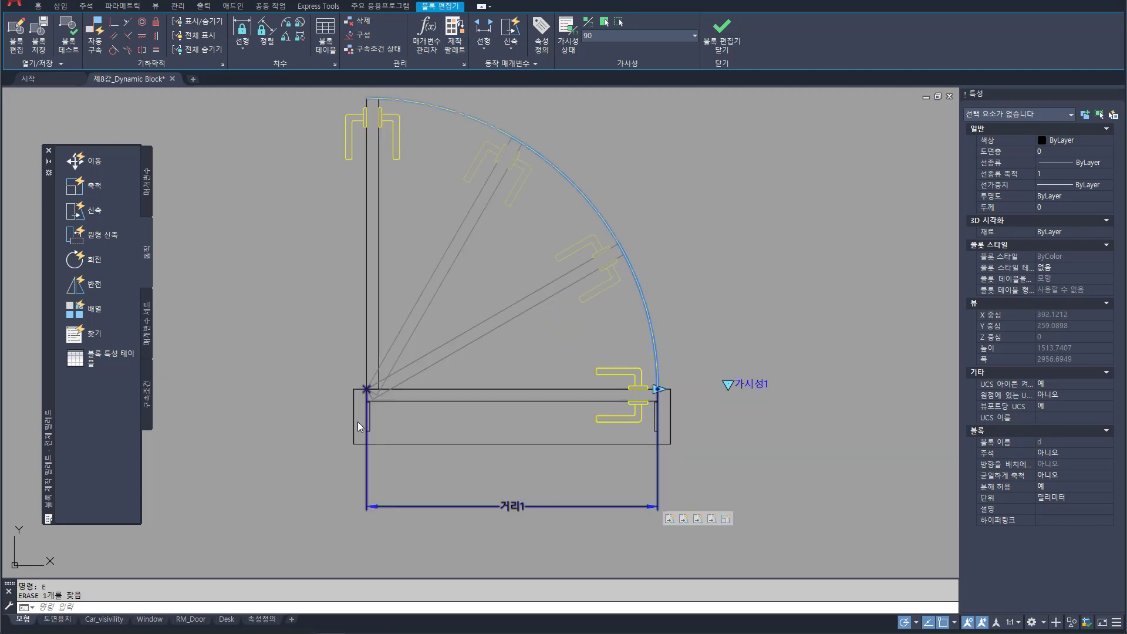
drag(385, 451, 385, 452)
Add a vertical linear parameter from the hinge jamb's upper outer corner to its lower outer corner, with the label outside the frame.
click(147, 181)
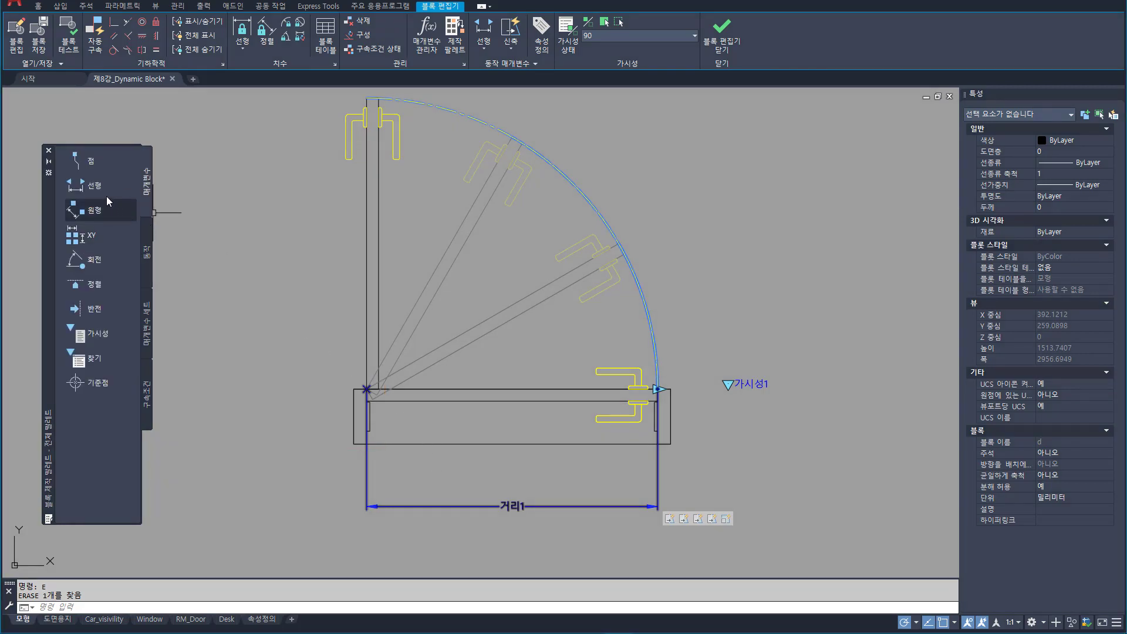
click(95, 185)
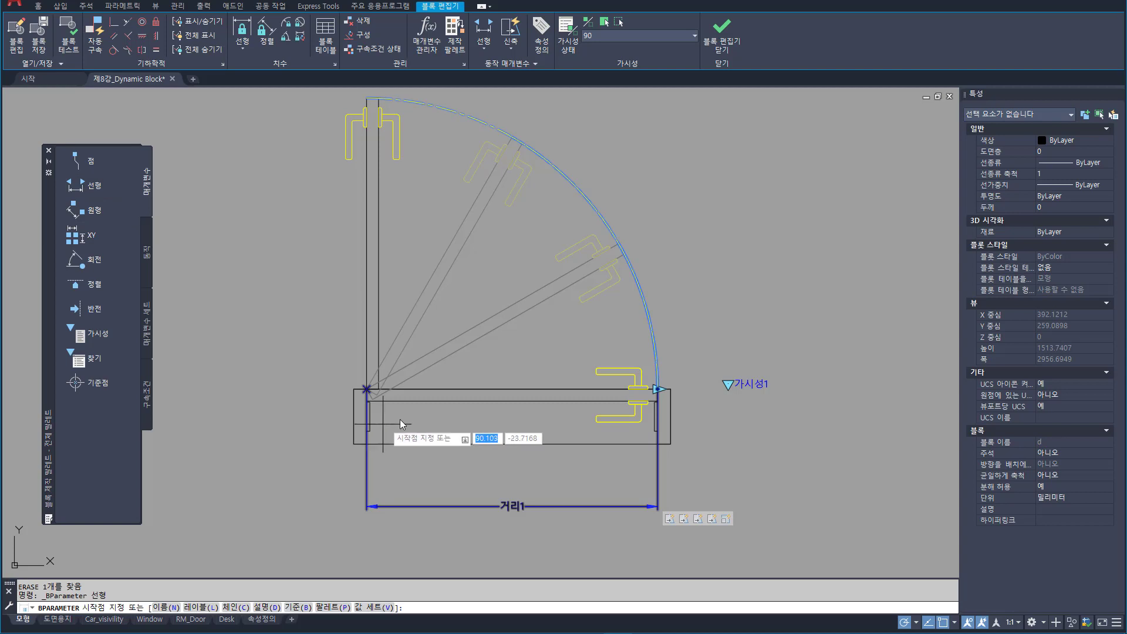
click(353, 389)
click(352, 446)
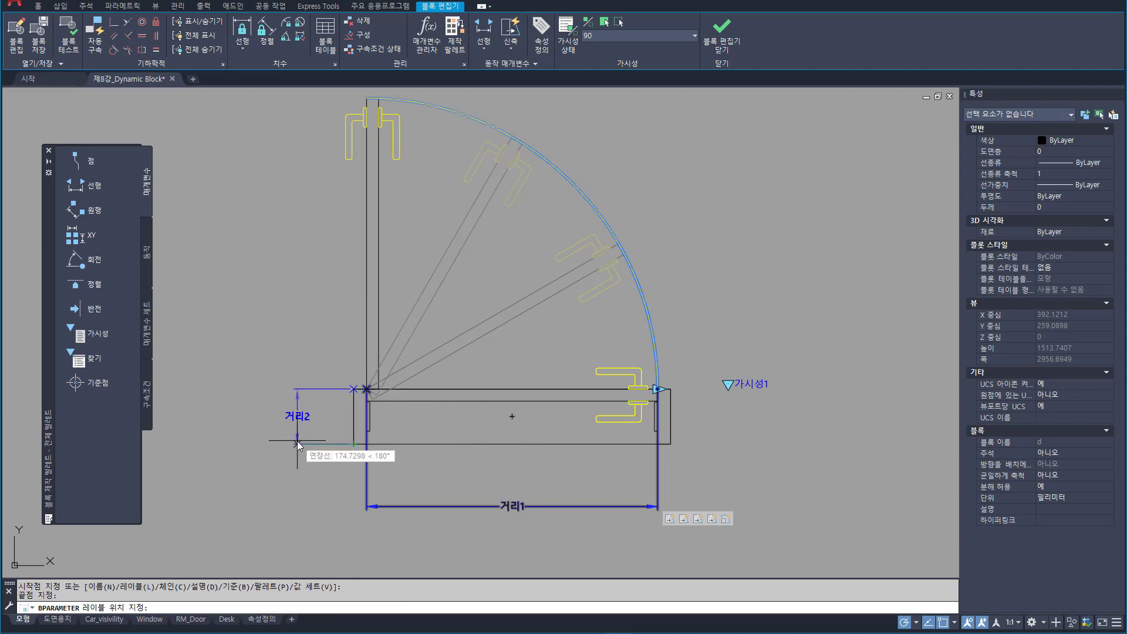
click(294, 494)
Set the vertical depth parameter's number of grips to 1 and check its selection.
click(296, 495)
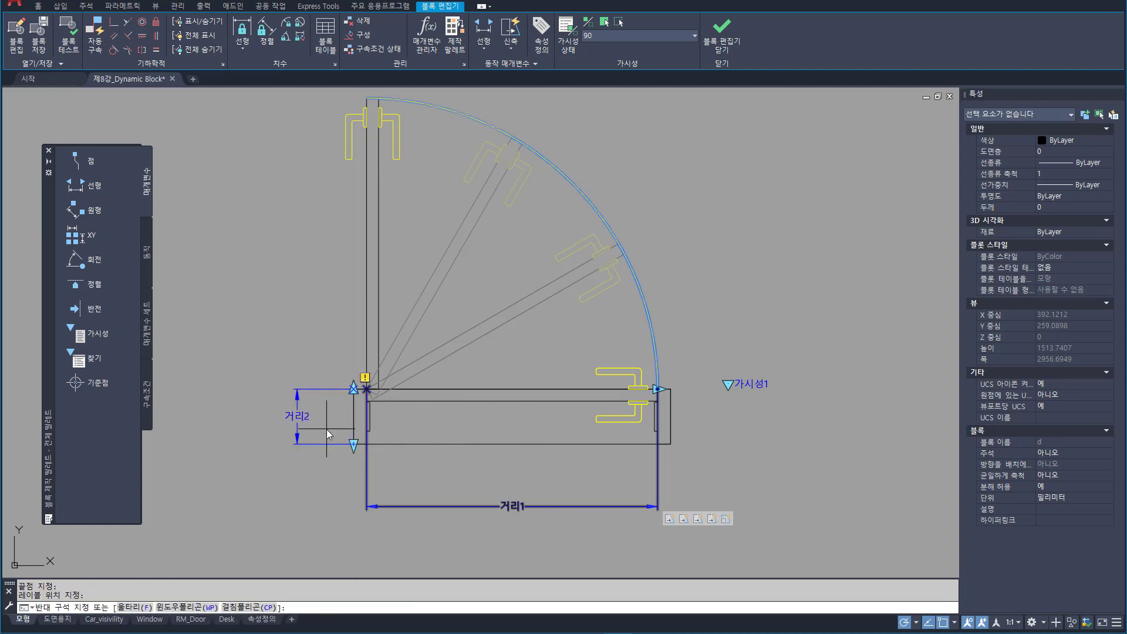
click(246, 411)
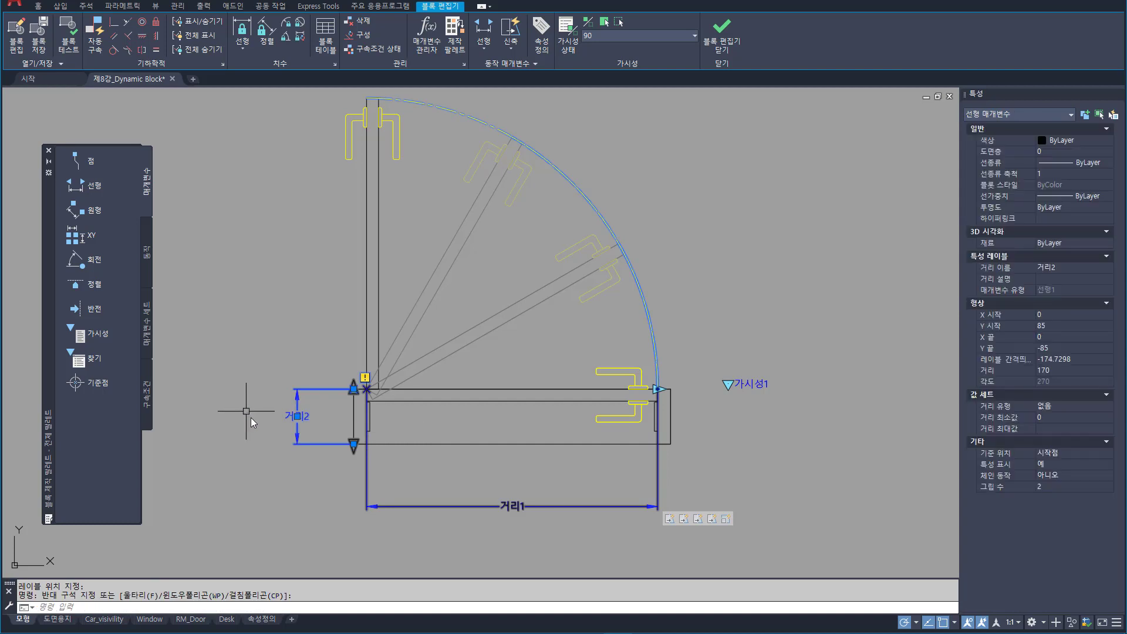
click(1065, 487)
click(1058, 504)
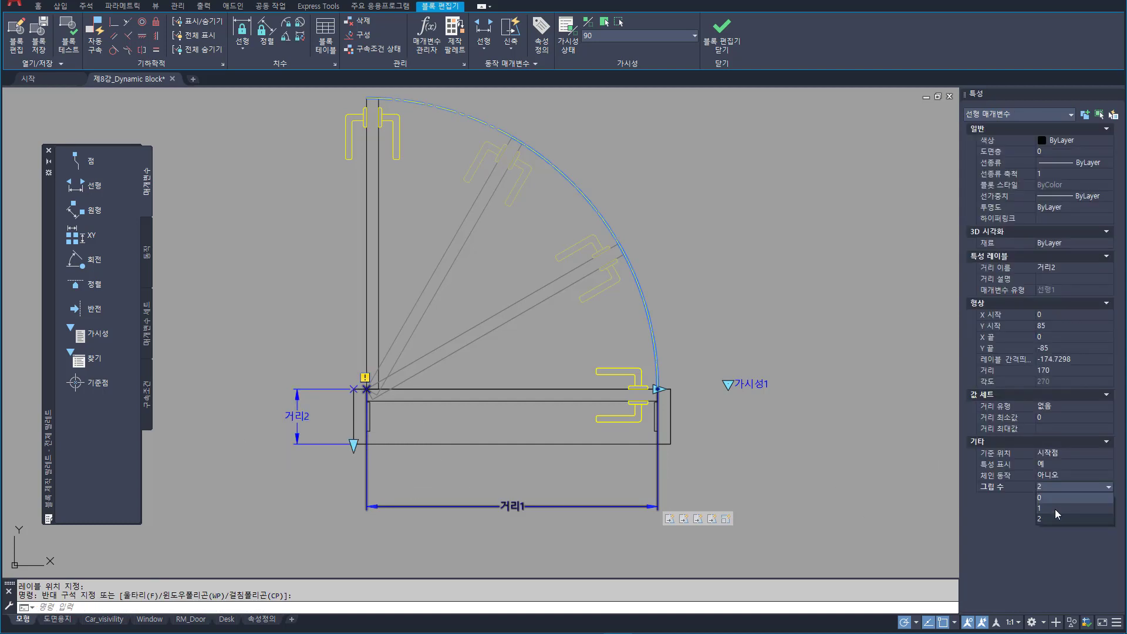
key(Escape)
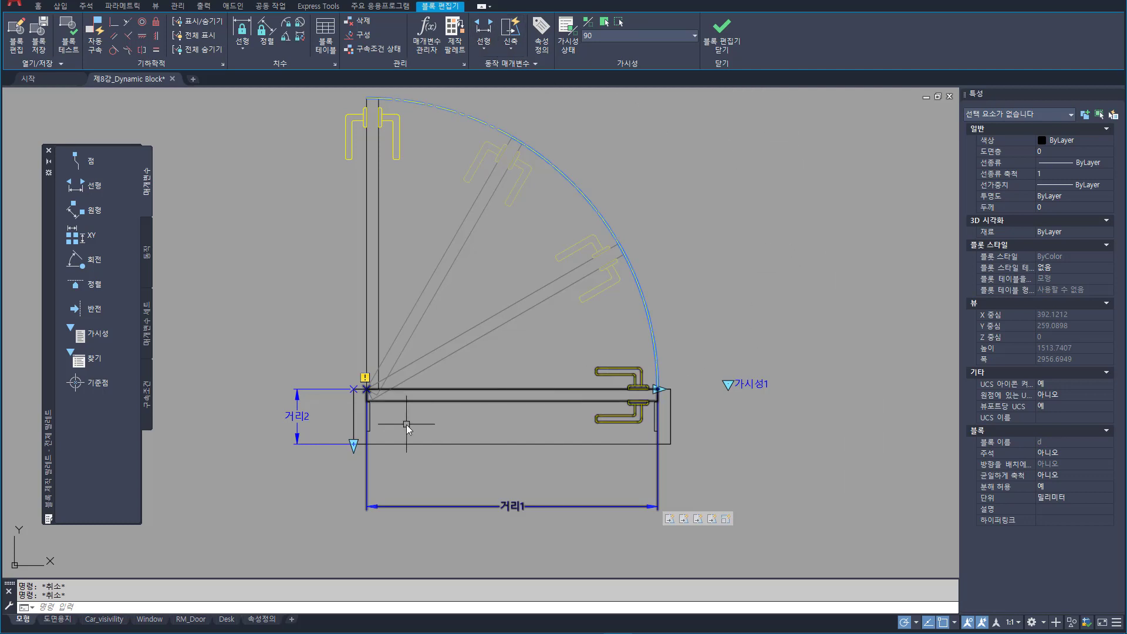
click(328, 455)
click(266, 419)
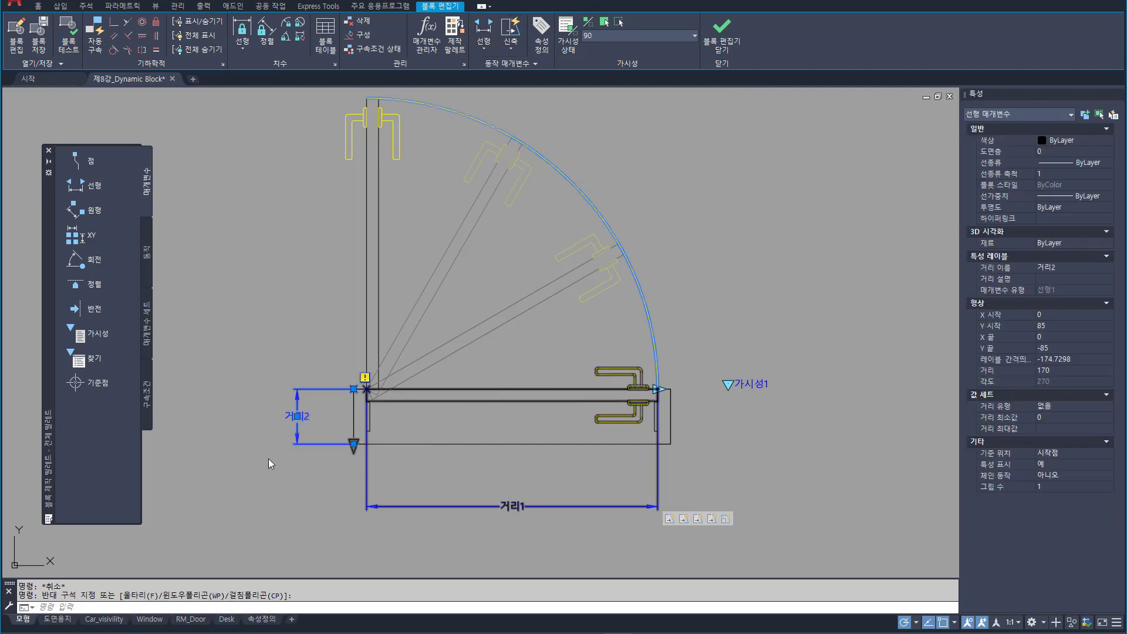
key(Escape)
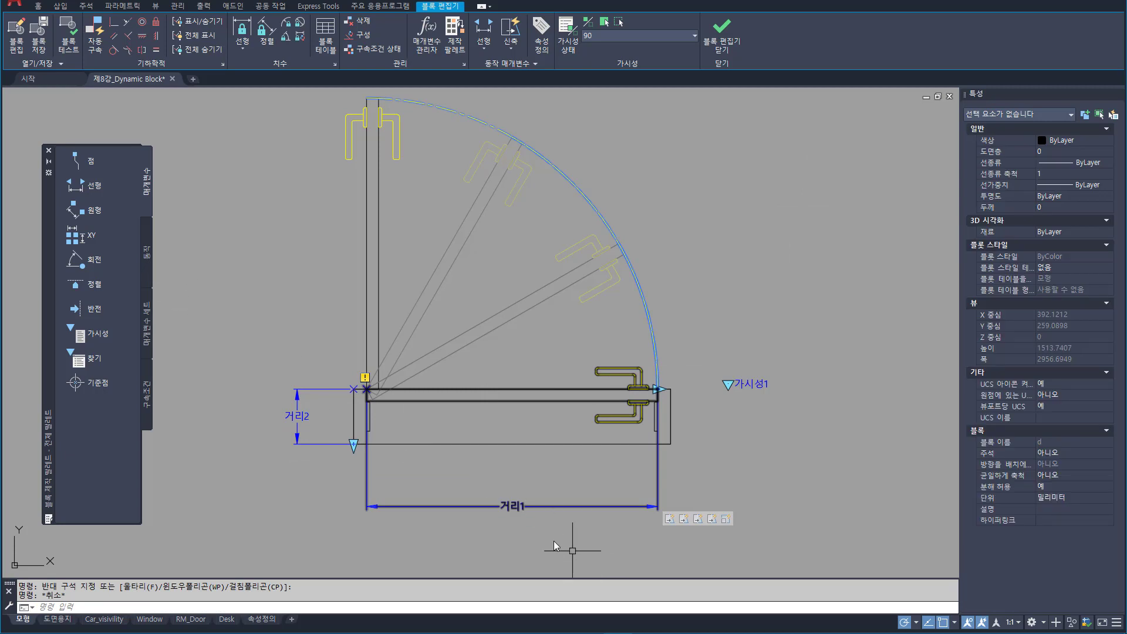
Move the door width parameter's label from below the frame to above it, within the swing arc.
click(540, 524)
click(494, 504)
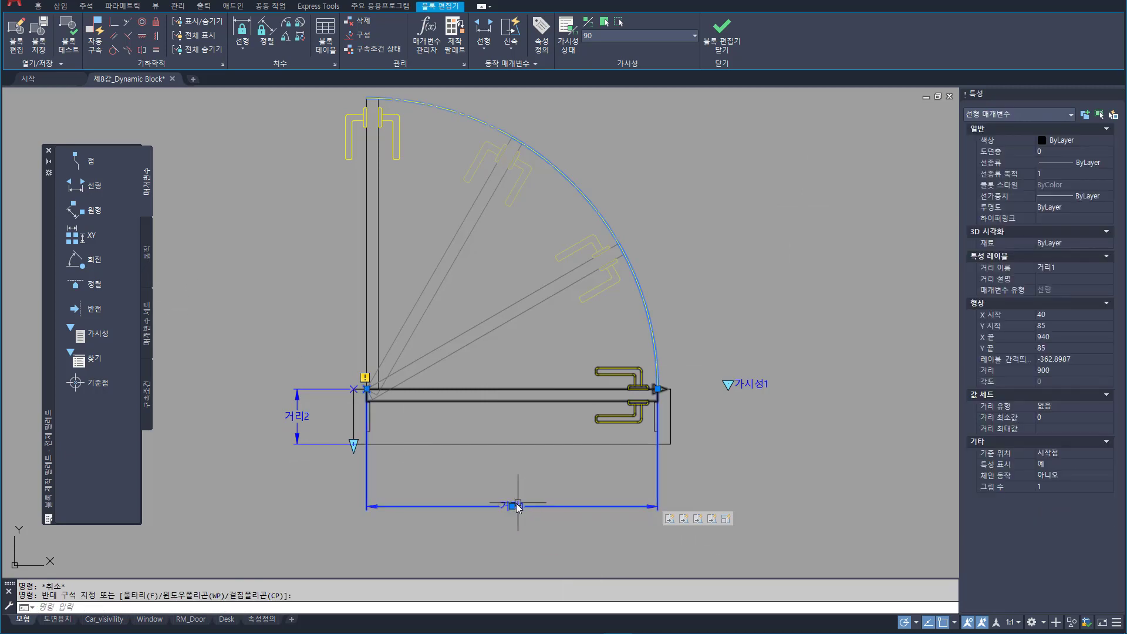
click(511, 506)
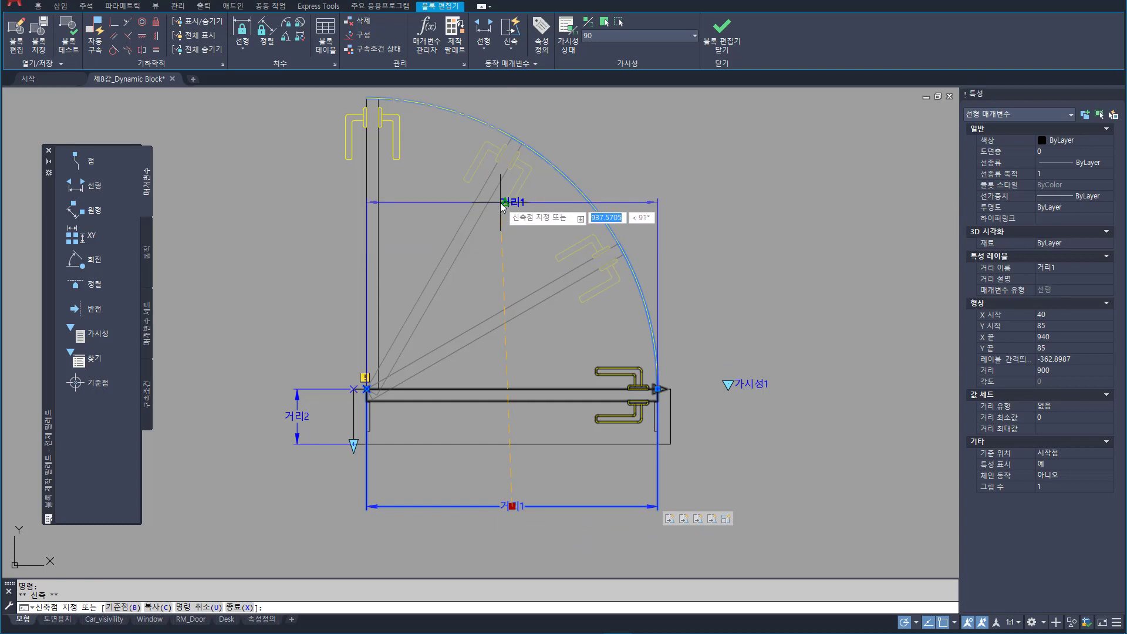
click(503, 204)
key(Escape)
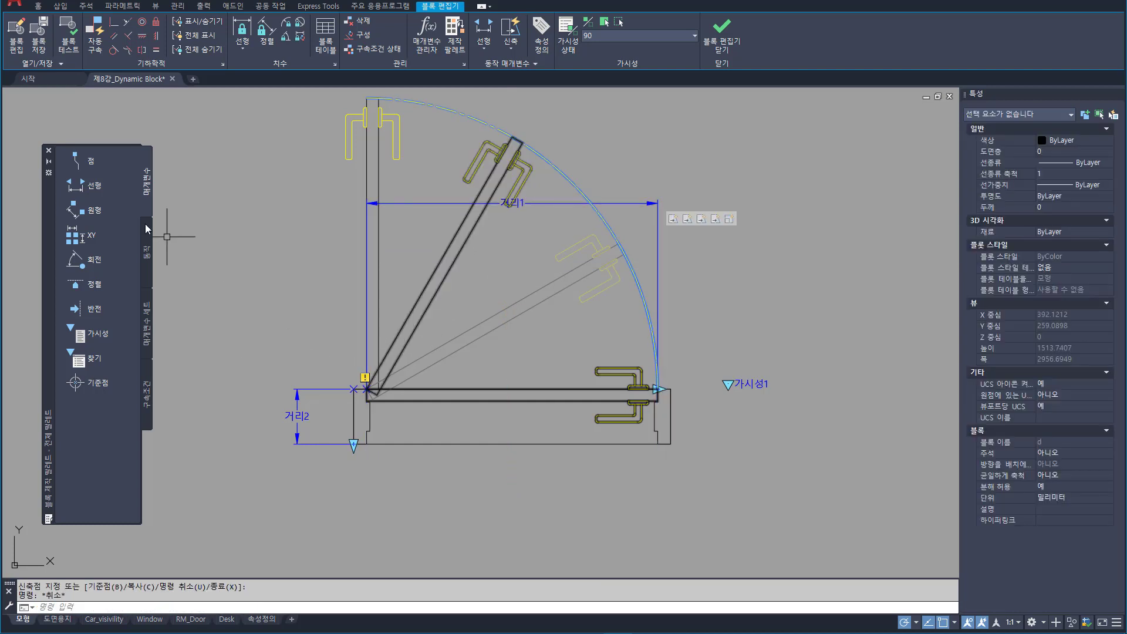
Add a stretch action to the depth parameter's lower point, with a stretch frame around the jambs' lower part, selecting the jambs and wipeout.
click(148, 251)
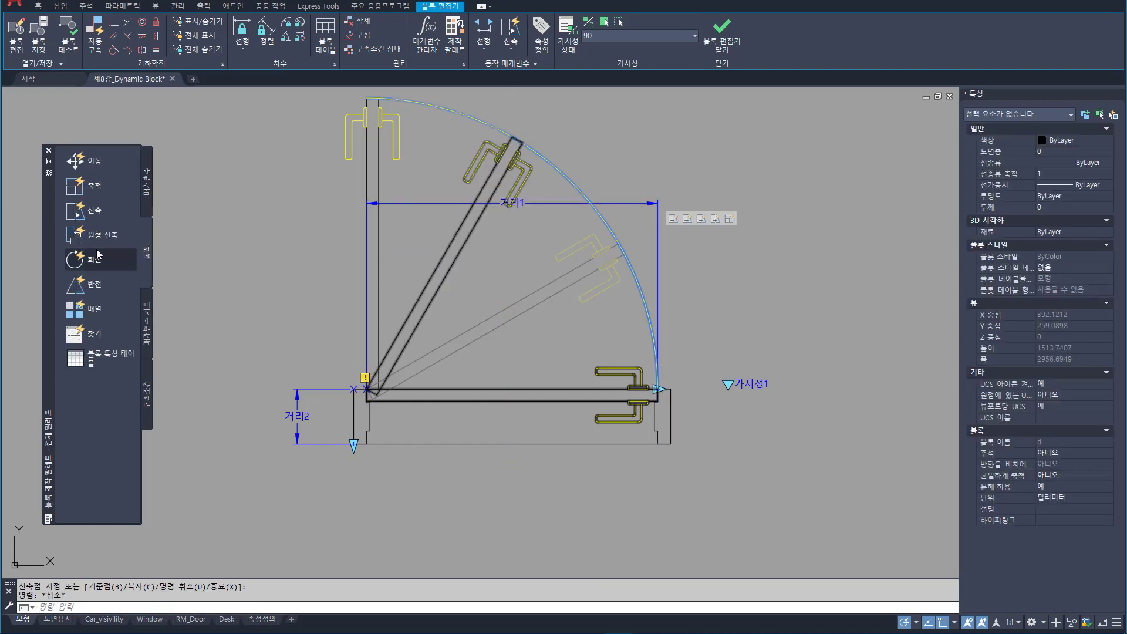
click(107, 214)
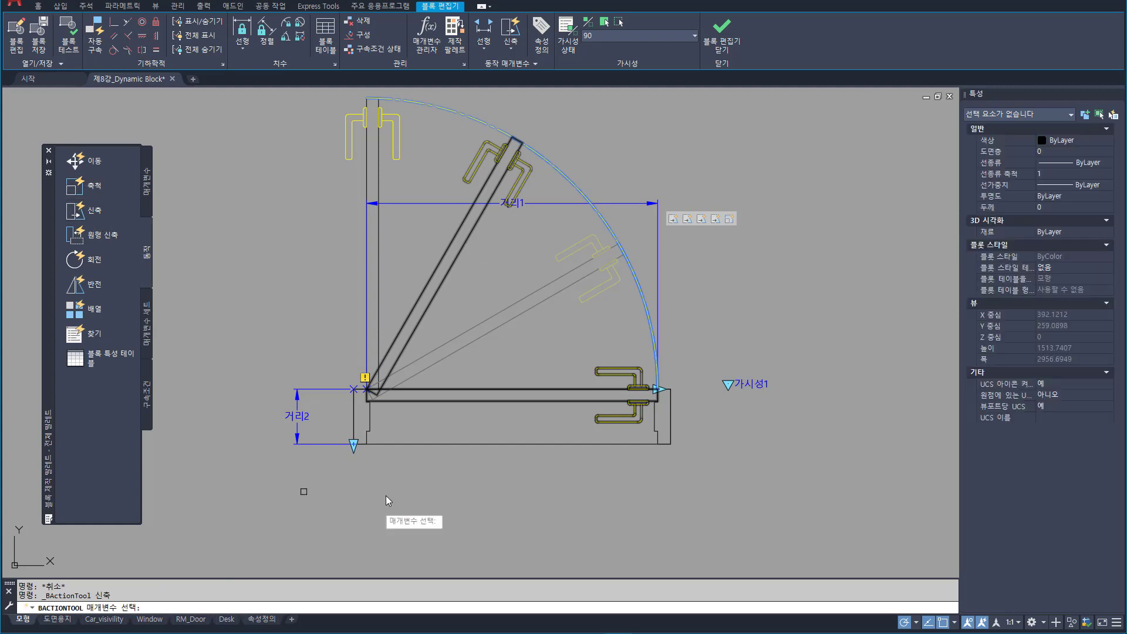
click(336, 444)
key(Return)
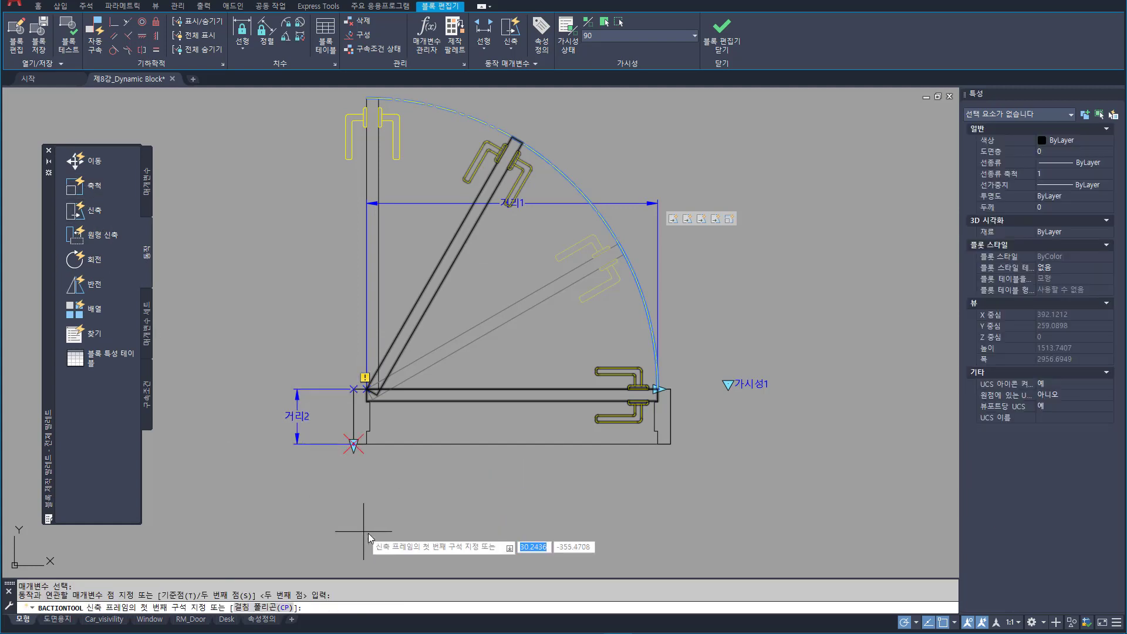
click(511, 505)
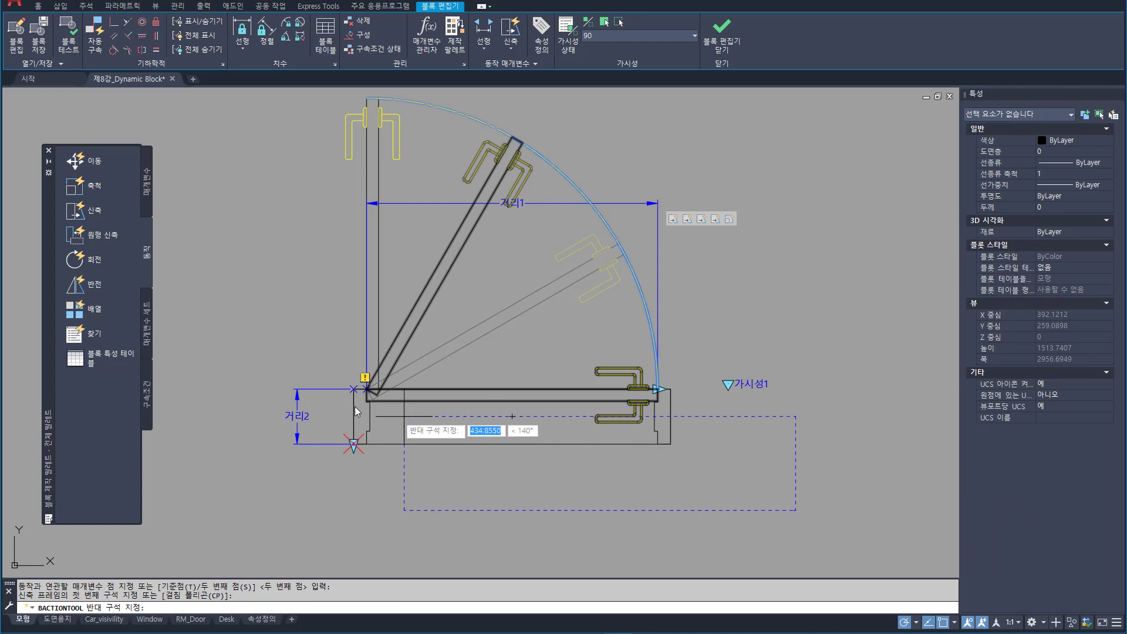
click(322, 408)
click(746, 494)
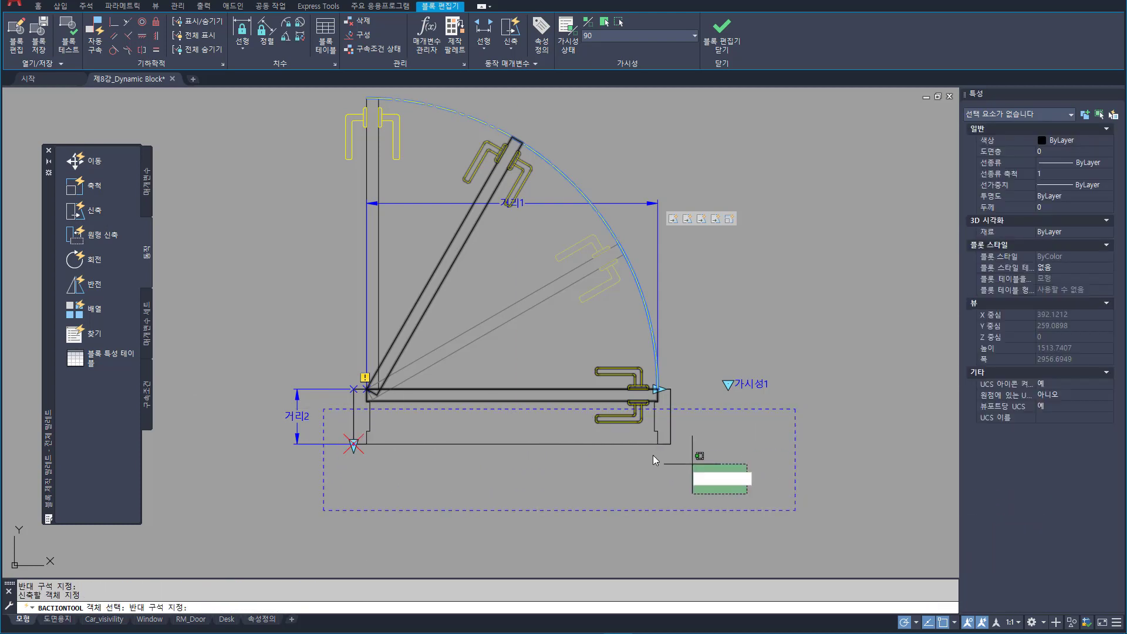
click(345, 433)
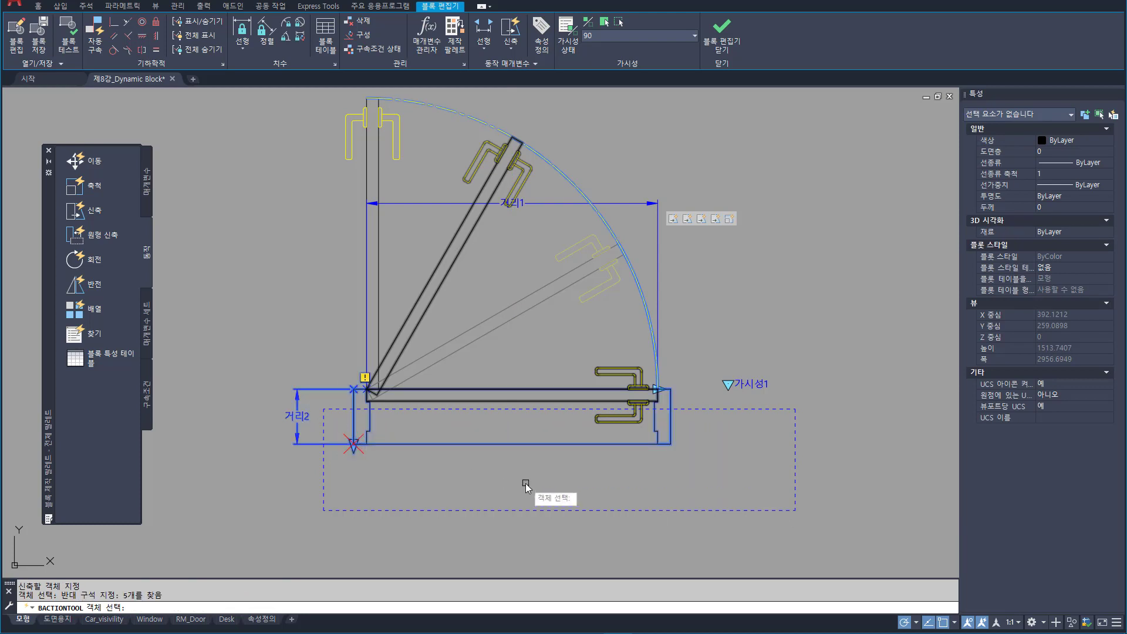
key(Return)
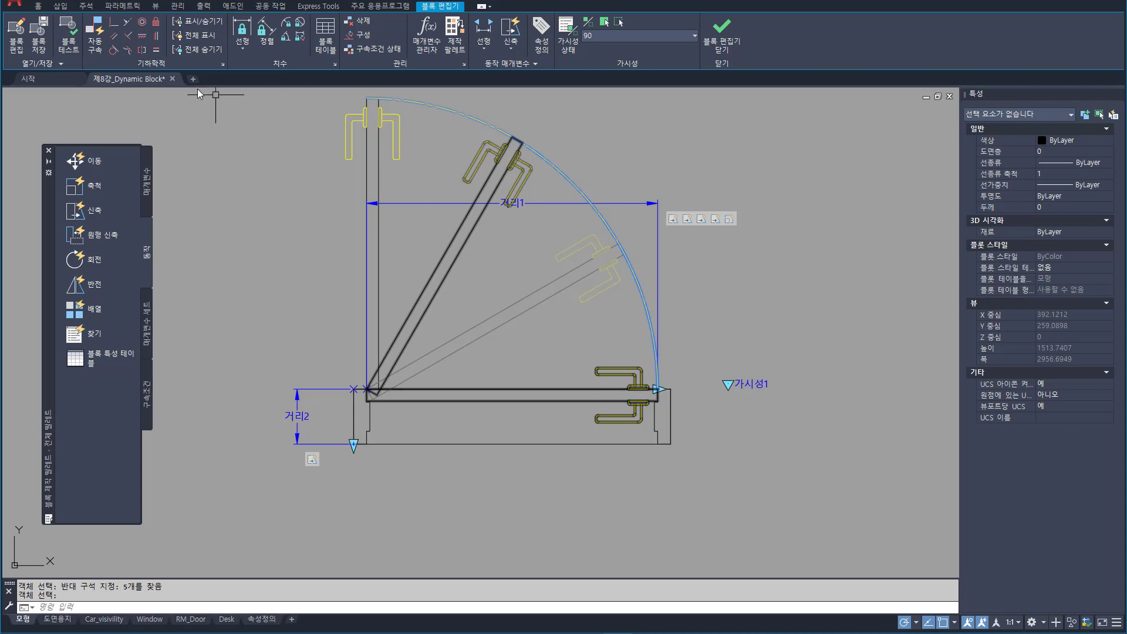
Test the block by stretching its depth to about 364 mm and its width to about 1342 mm, and close the test window.
click(68, 37)
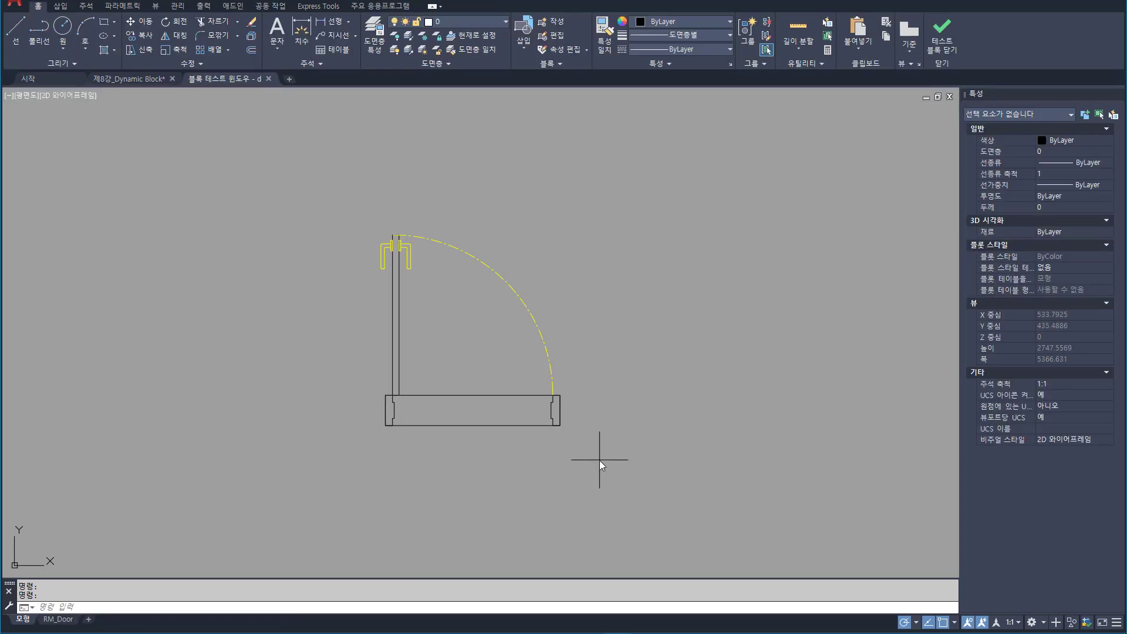
click(599, 459)
click(503, 390)
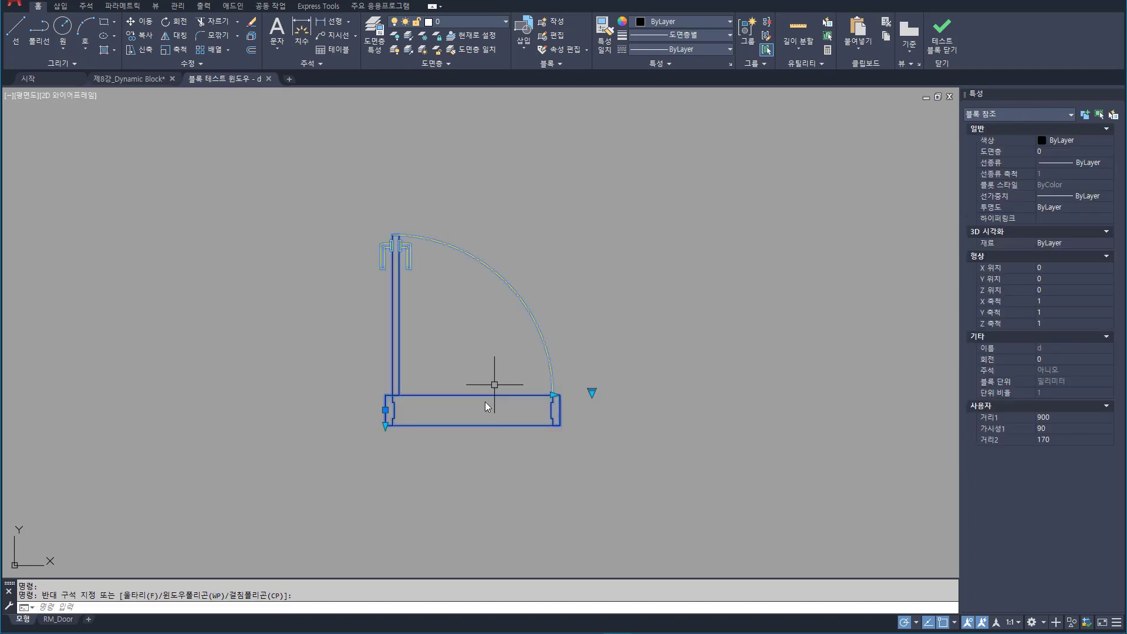
click(385, 425)
click(389, 460)
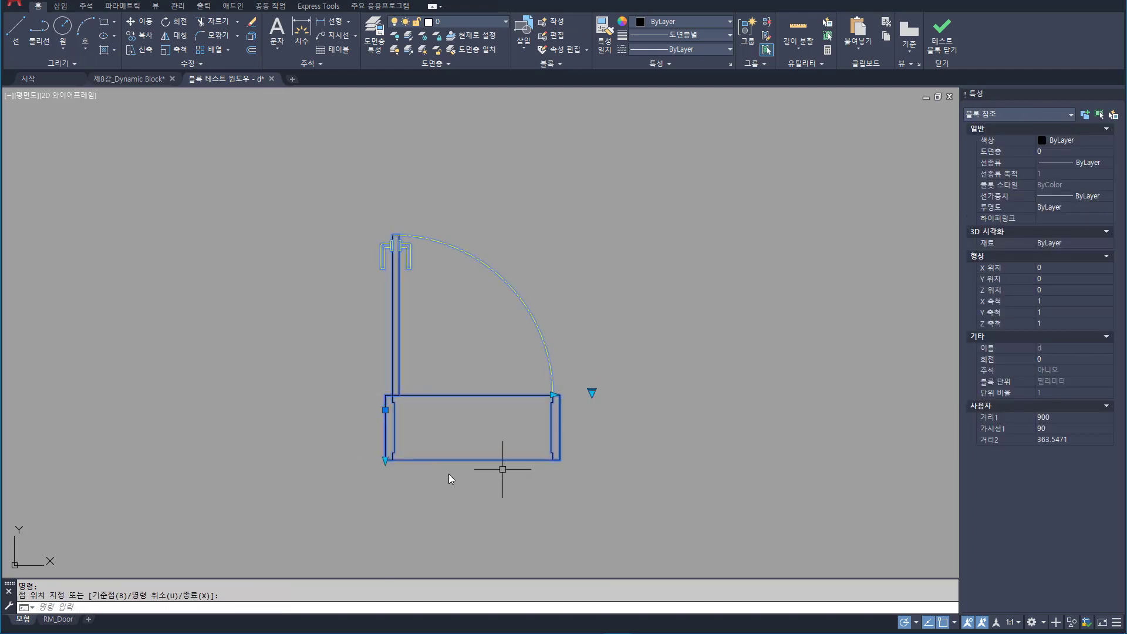
click(554, 395)
click(633, 397)
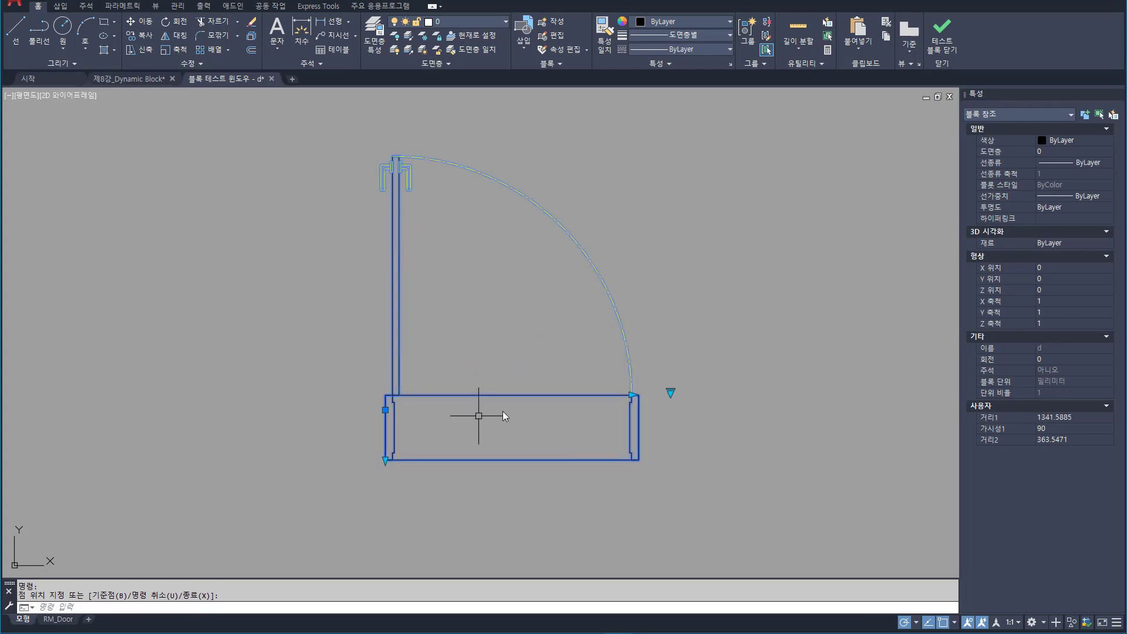
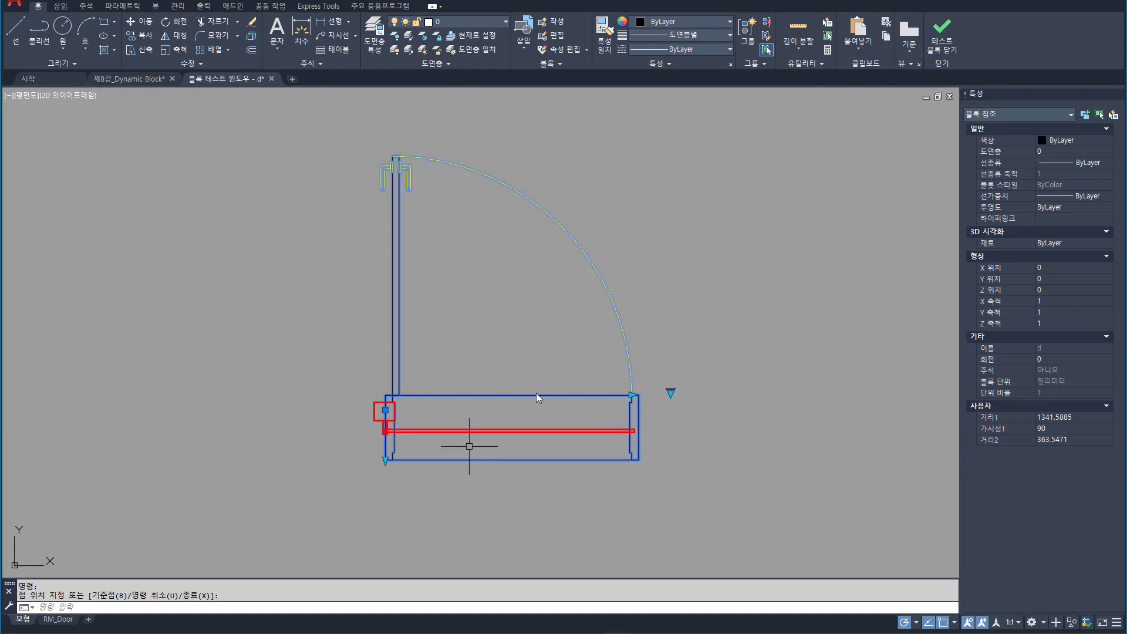
click(514, 480)
key(Escape)
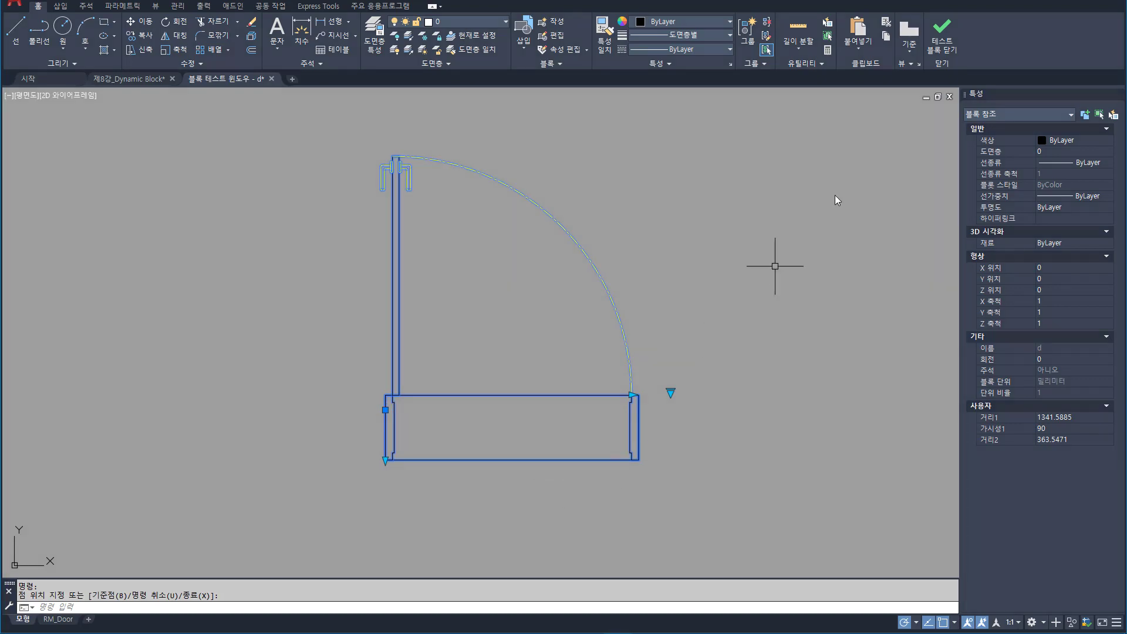
click(942, 42)
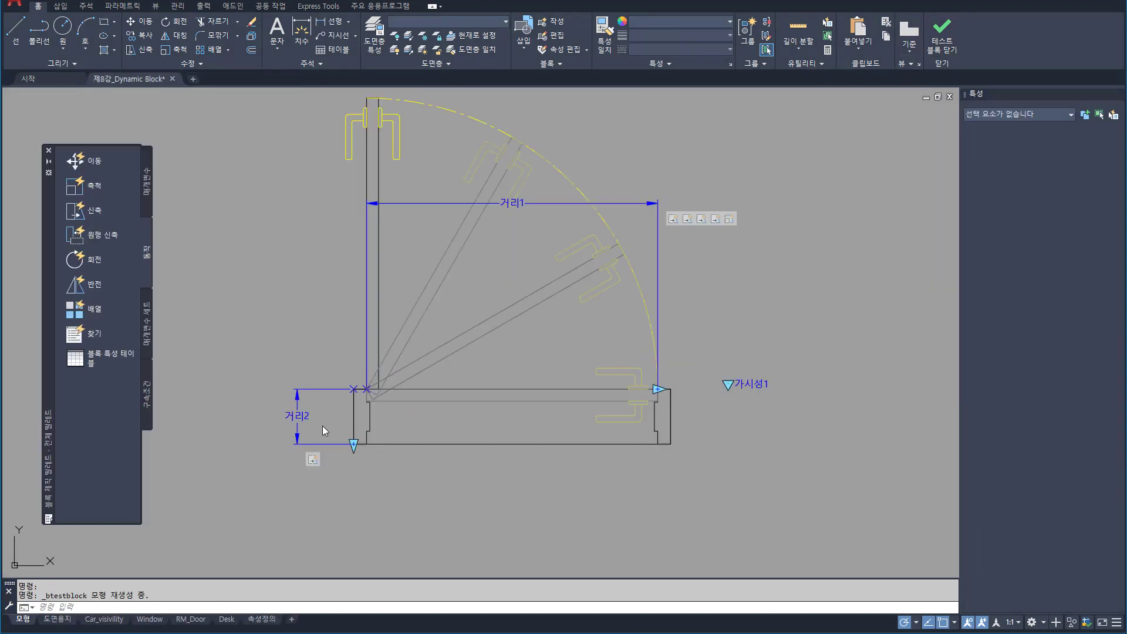
Add a flip parameter with a vertical reflection line from the frame's centre to its lower edge, placing the label beside it and using 1 grip.
click(148, 179)
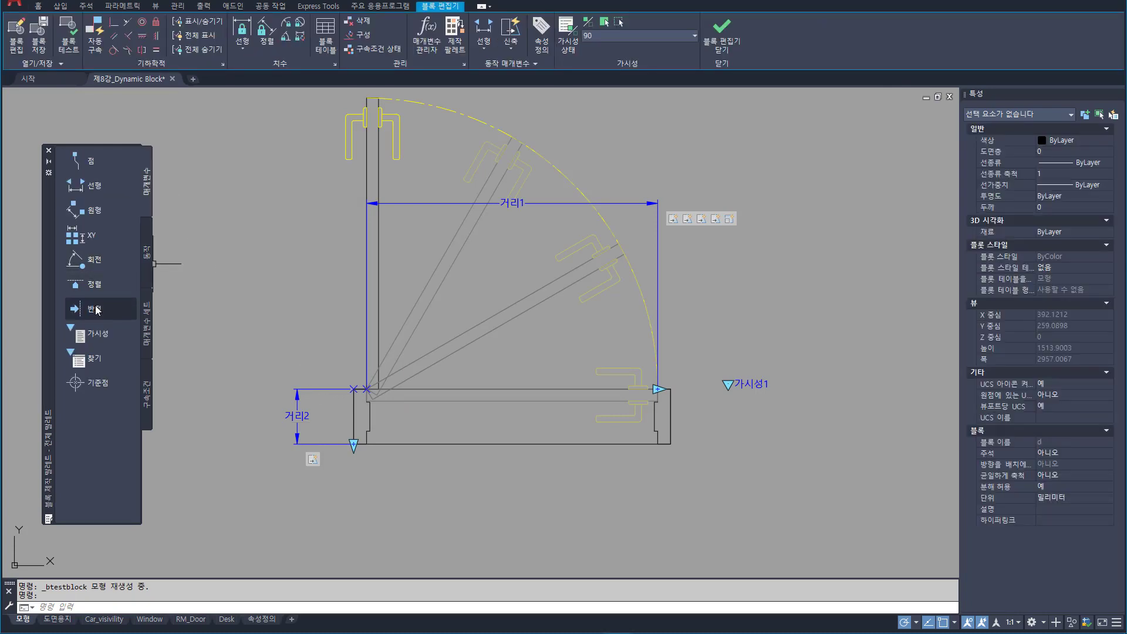
key(Escape)
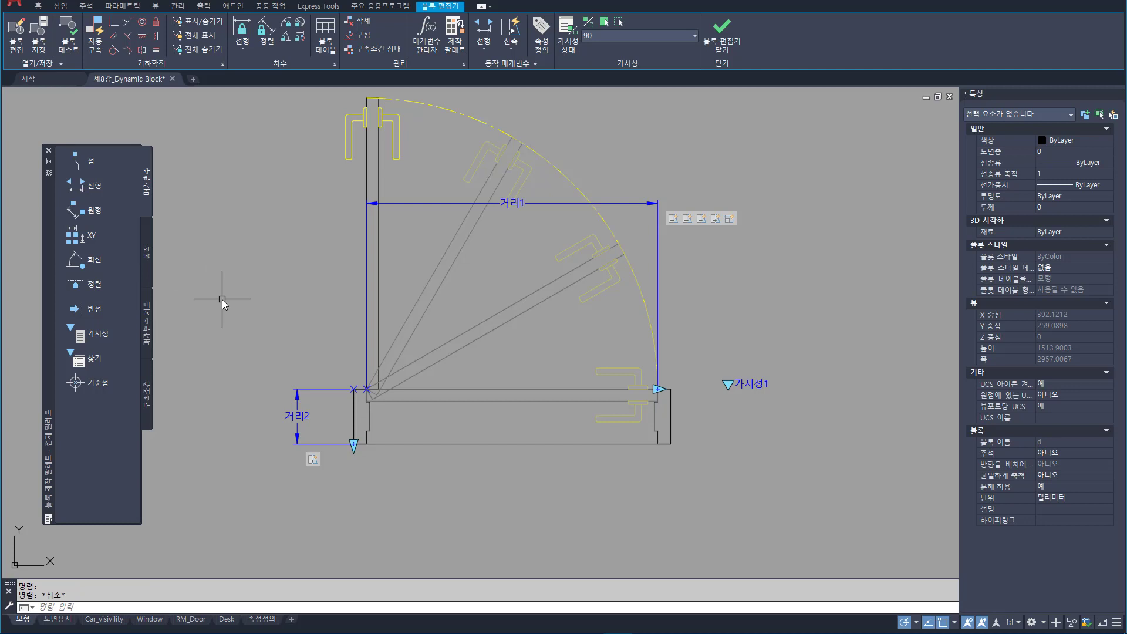
text(bparameter)
key(Return)
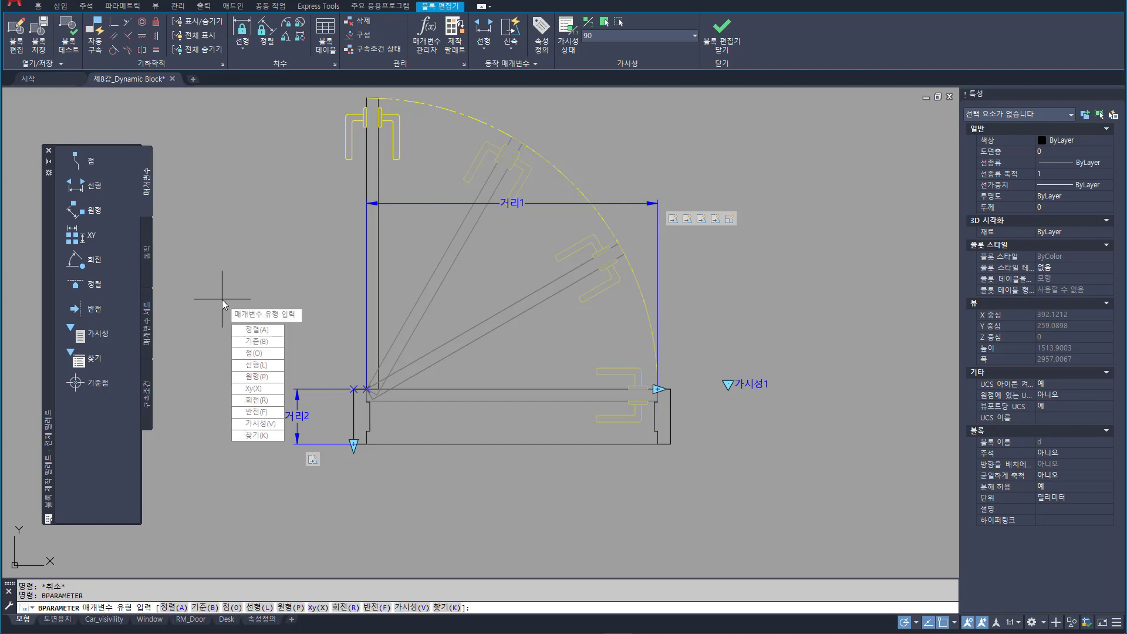
text(f)
key(Return)
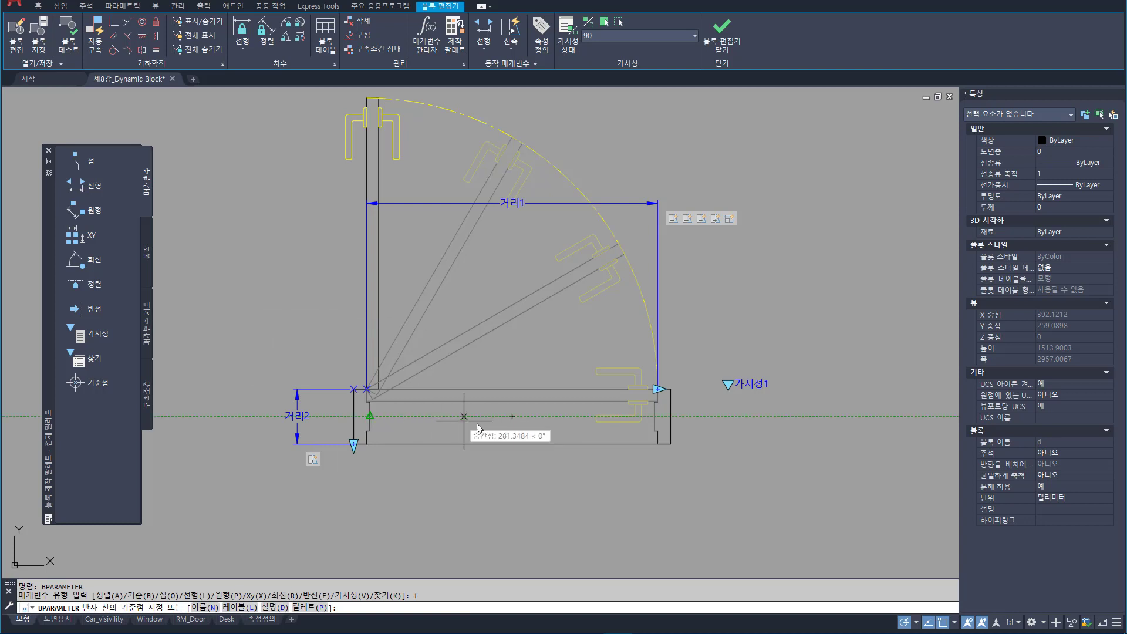
click(512, 416)
click(511, 445)
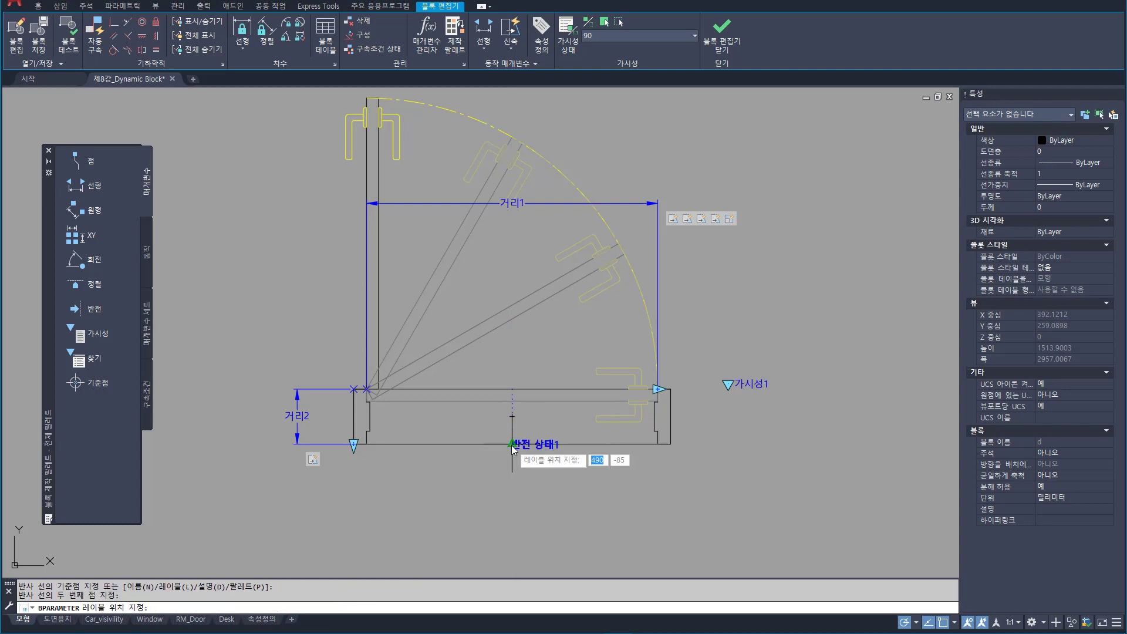
click(511, 445)
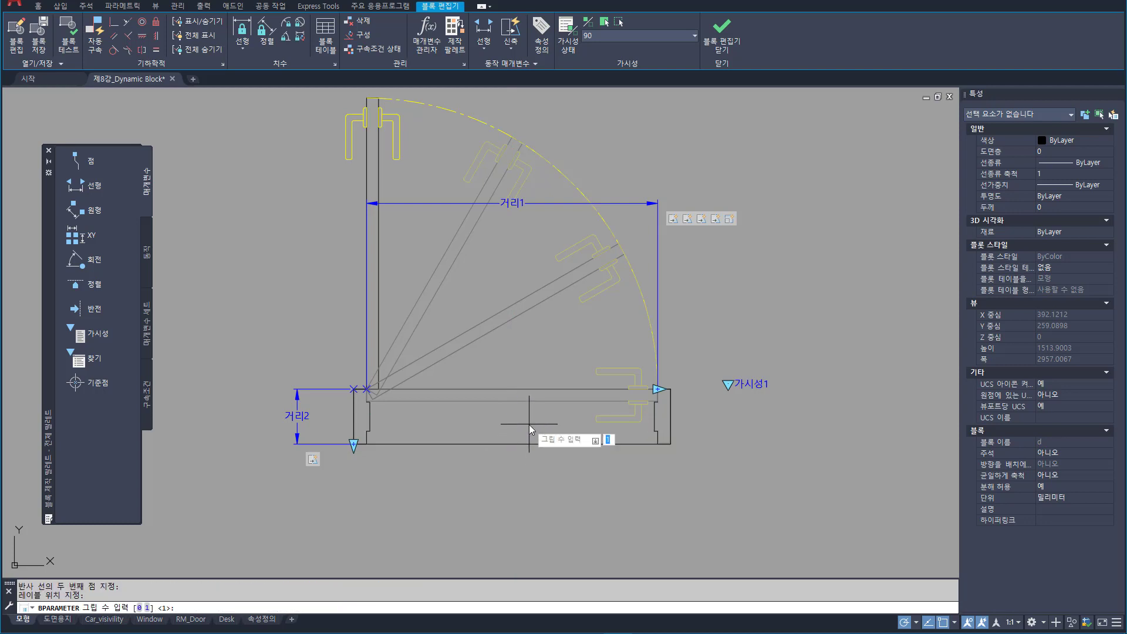
key(Return)
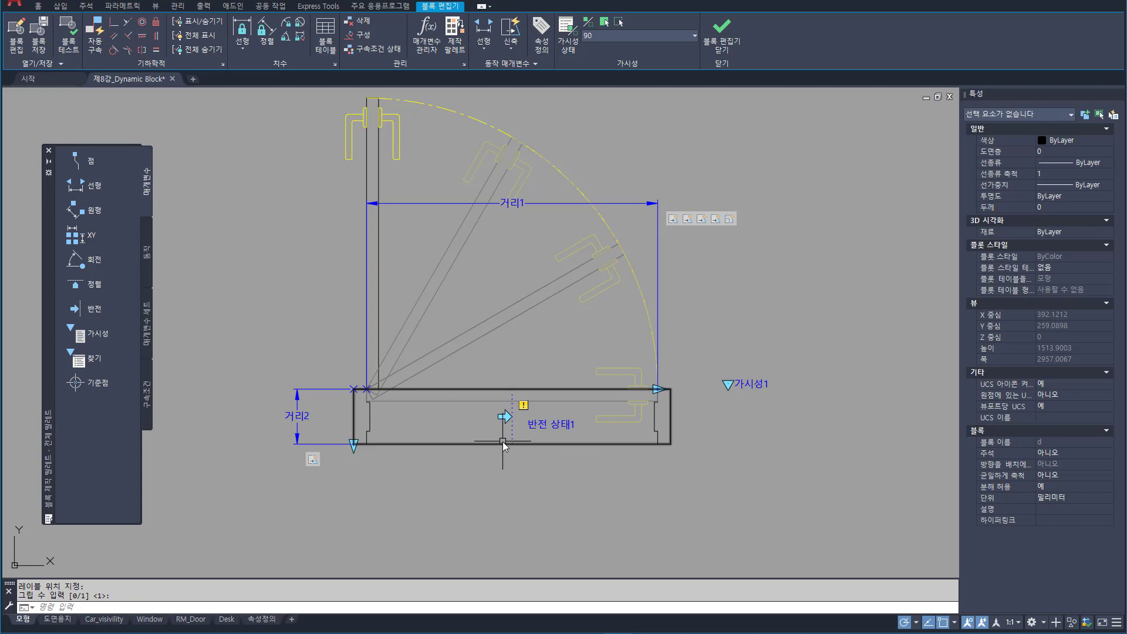
key(Return)
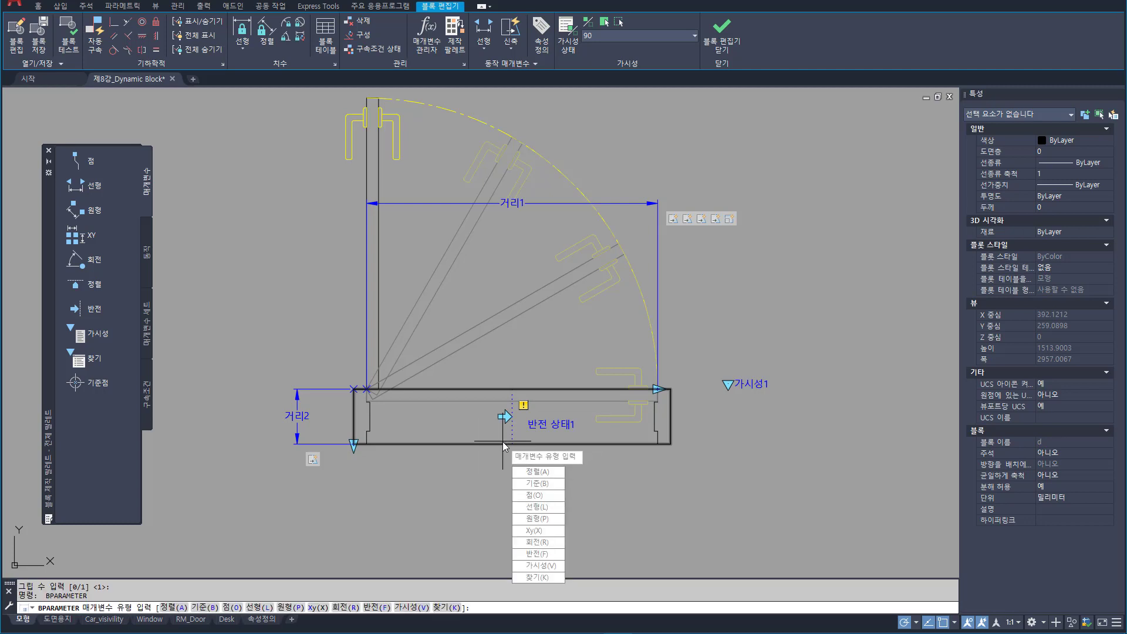
click(538, 554)
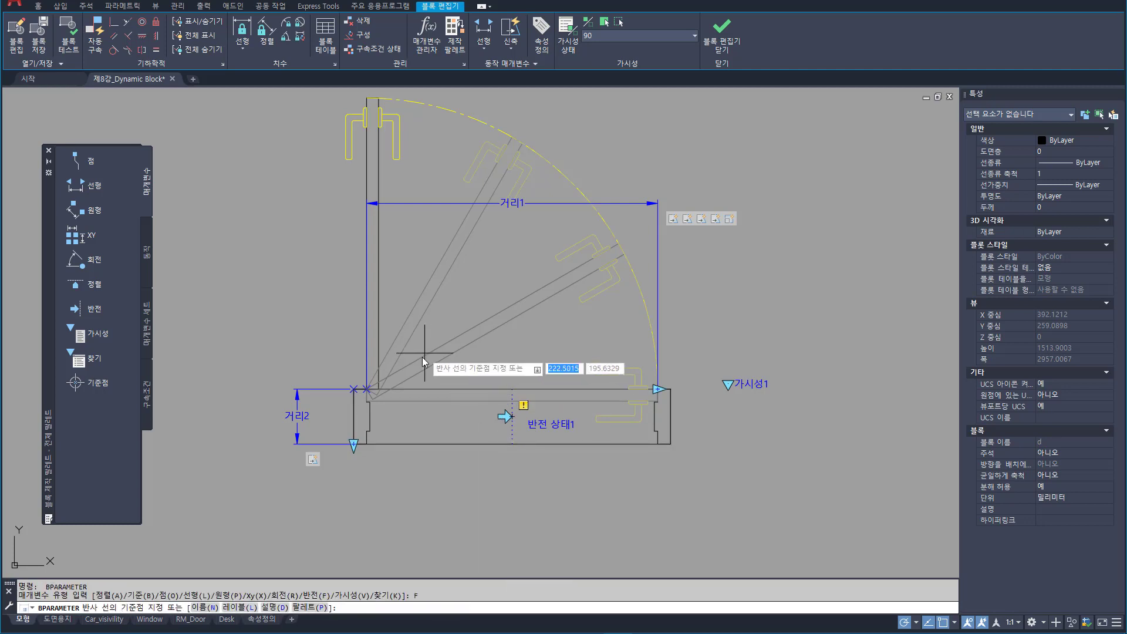
click(373, 422)
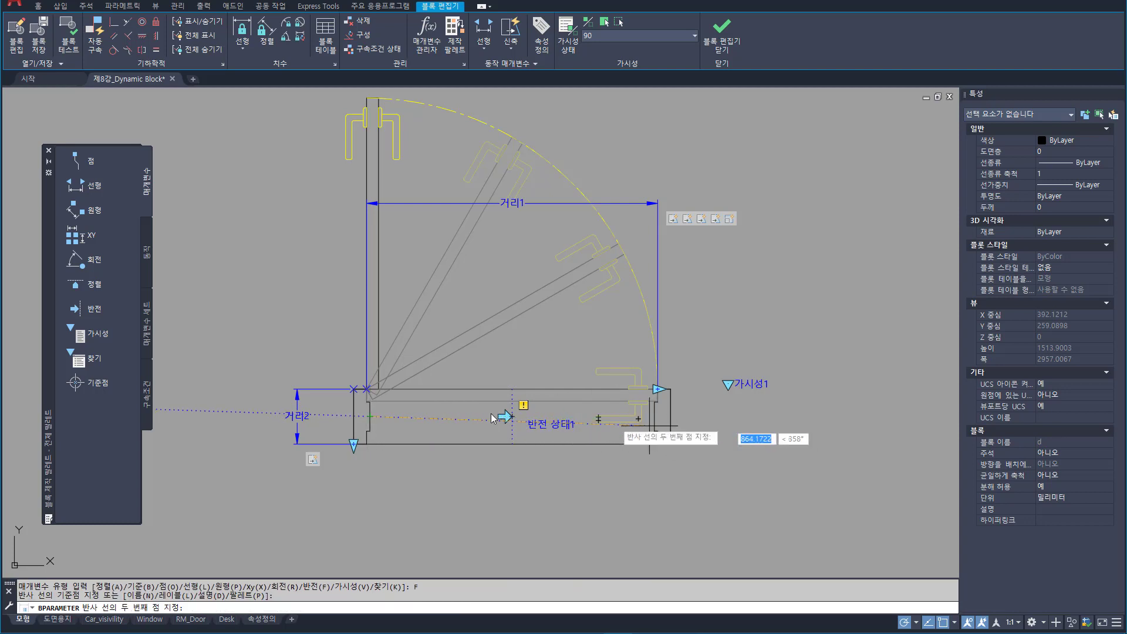
key(Escape)
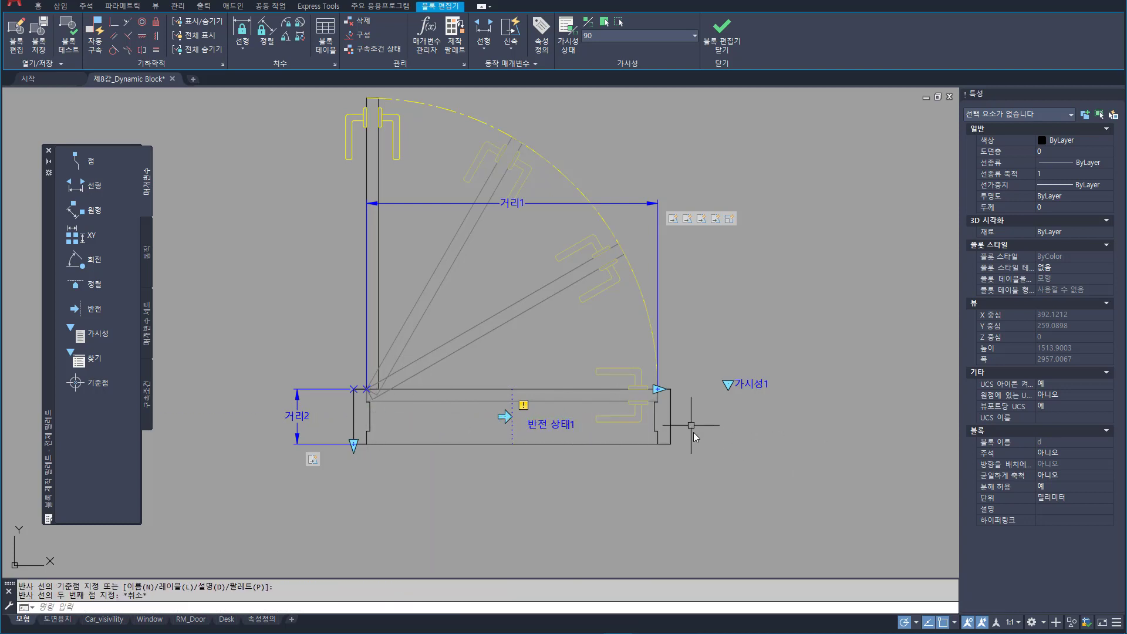
Add a second flip parameter with a short horizontal reflection line outward from the right jamb's outer-edge midpoint, with its label alongside and 1 grip.
key(Return)
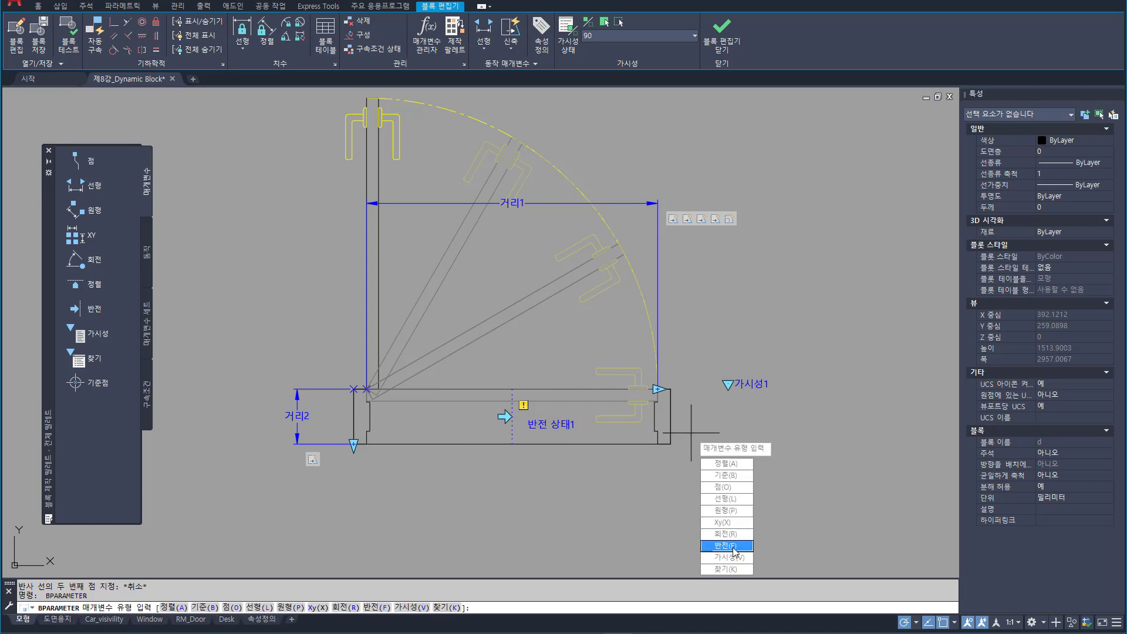
click(734, 549)
click(671, 416)
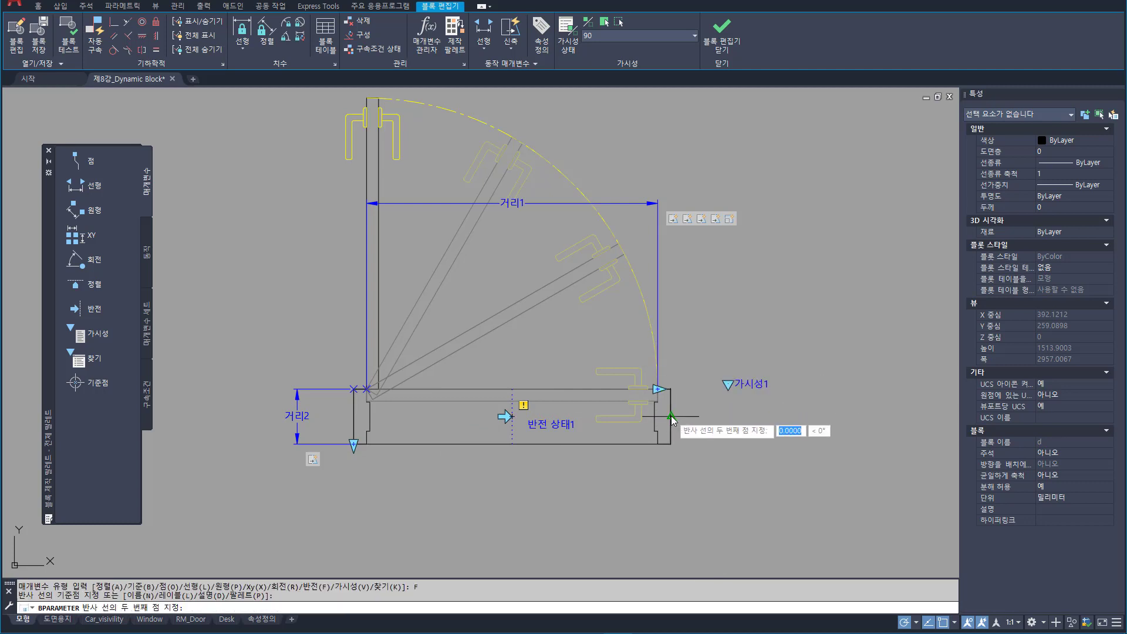
click(695, 417)
click(695, 416)
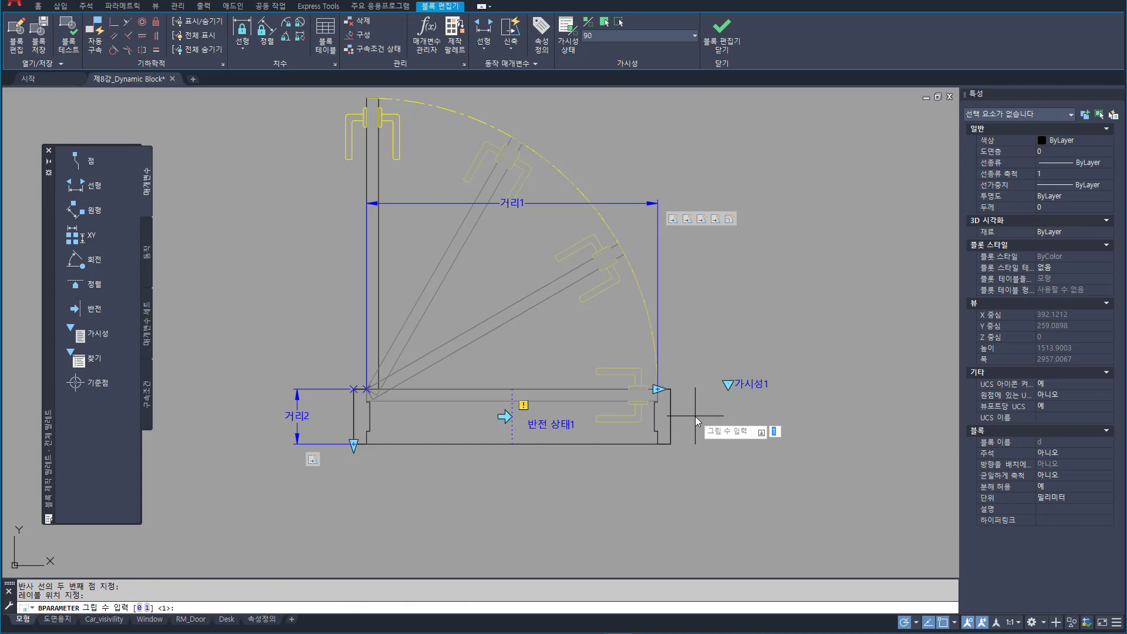
key(Return)
key(Escape)
key(Escape)
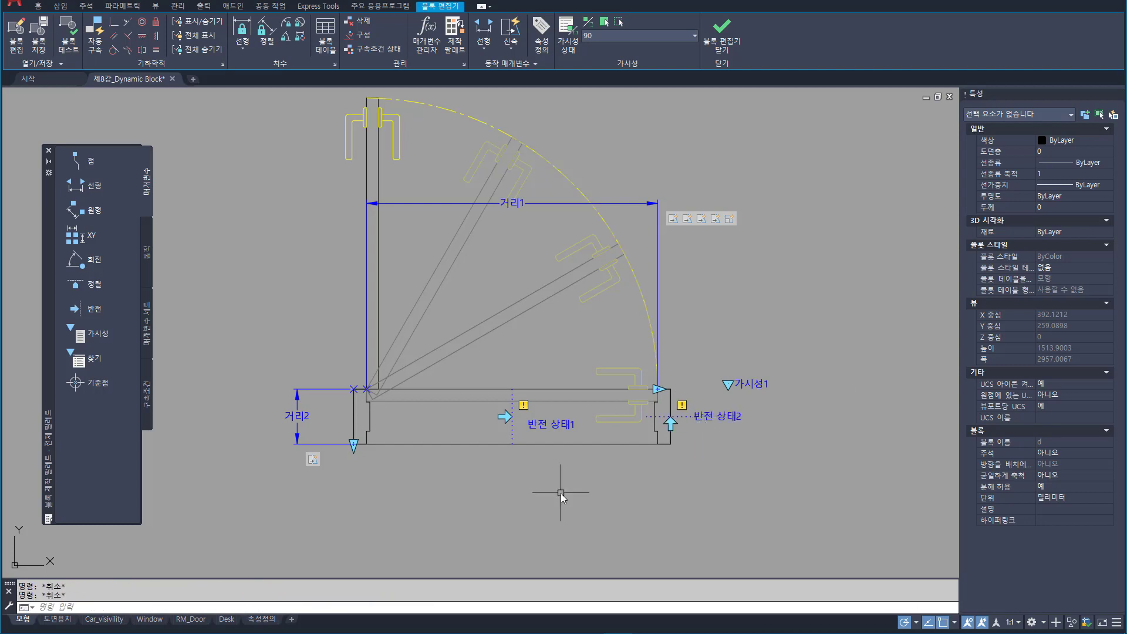
Add a flip action to the vertical-line flip parameter at the frame's centre, selecting all objects.
click(148, 249)
click(88, 288)
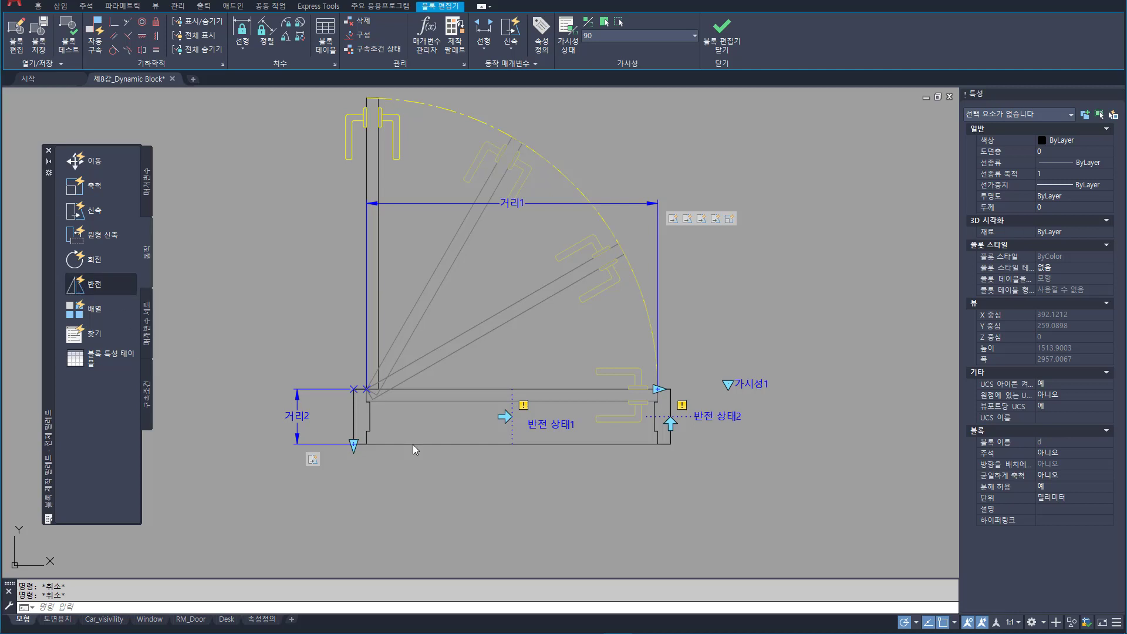
click(561, 424)
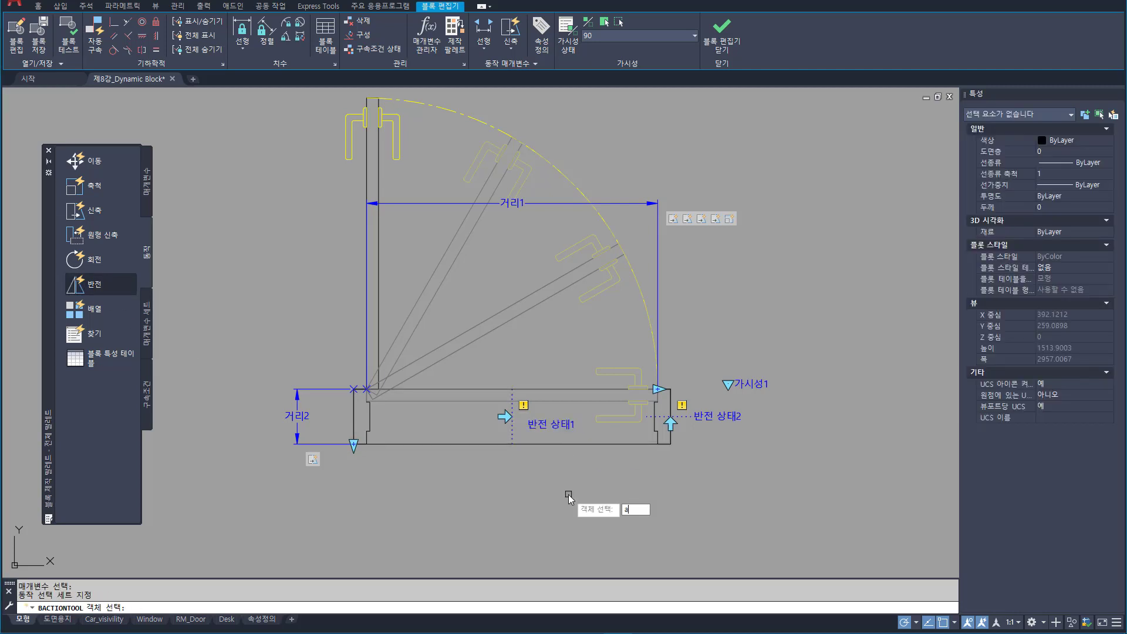
text(all)
key(Return)
key(Return)
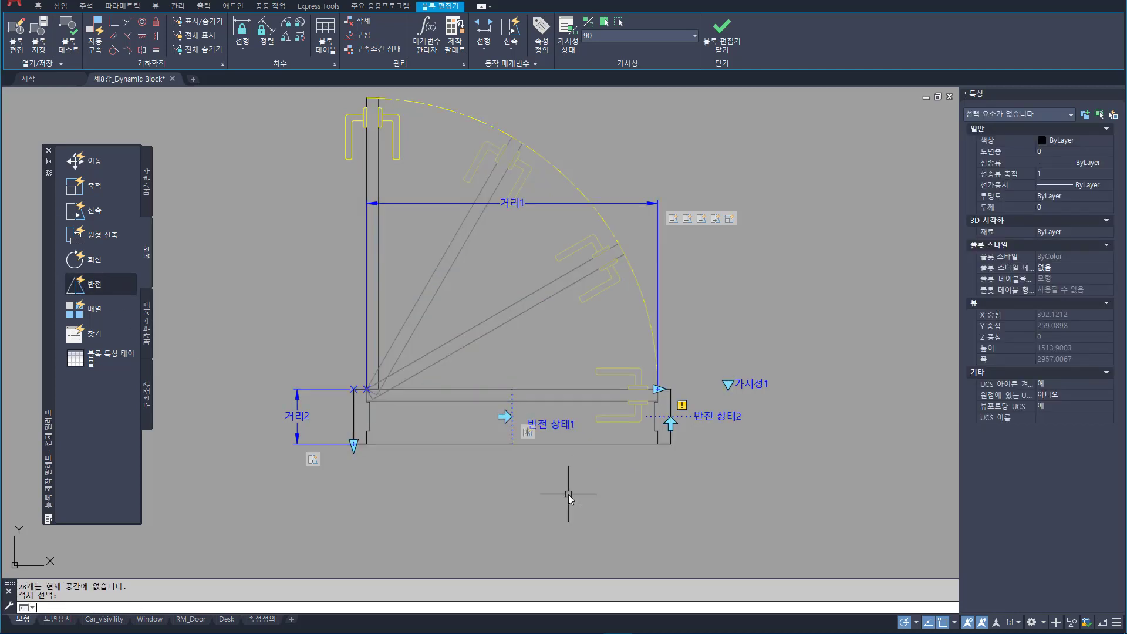
Add a flip action to the horizontal-line flip parameter at the right jamb, selecting all objects.
key(Return)
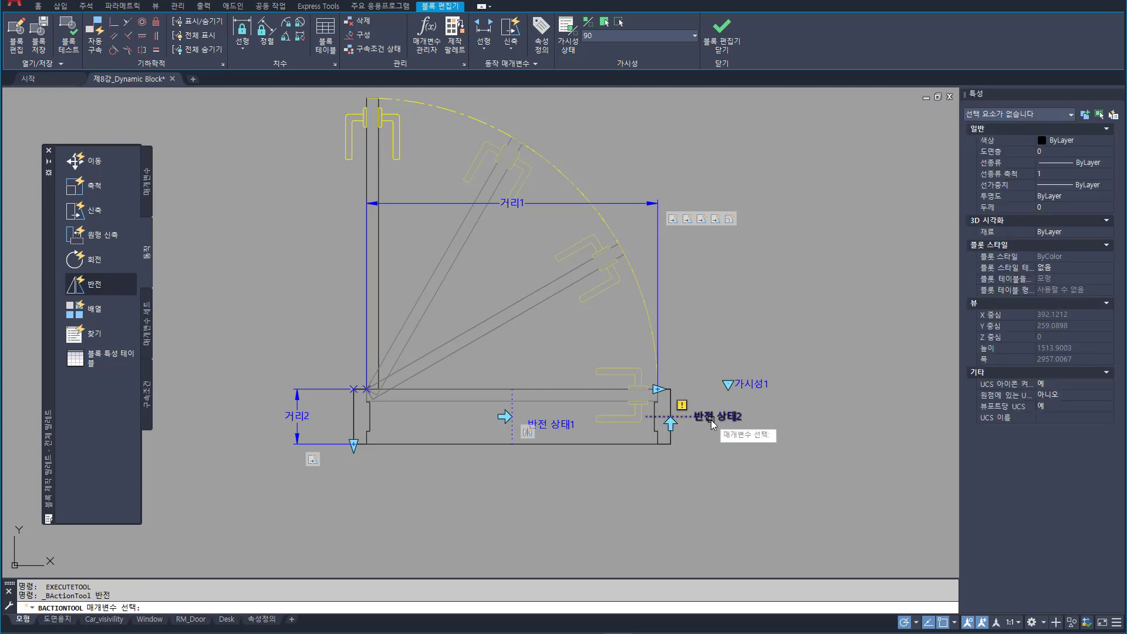
click(710, 419)
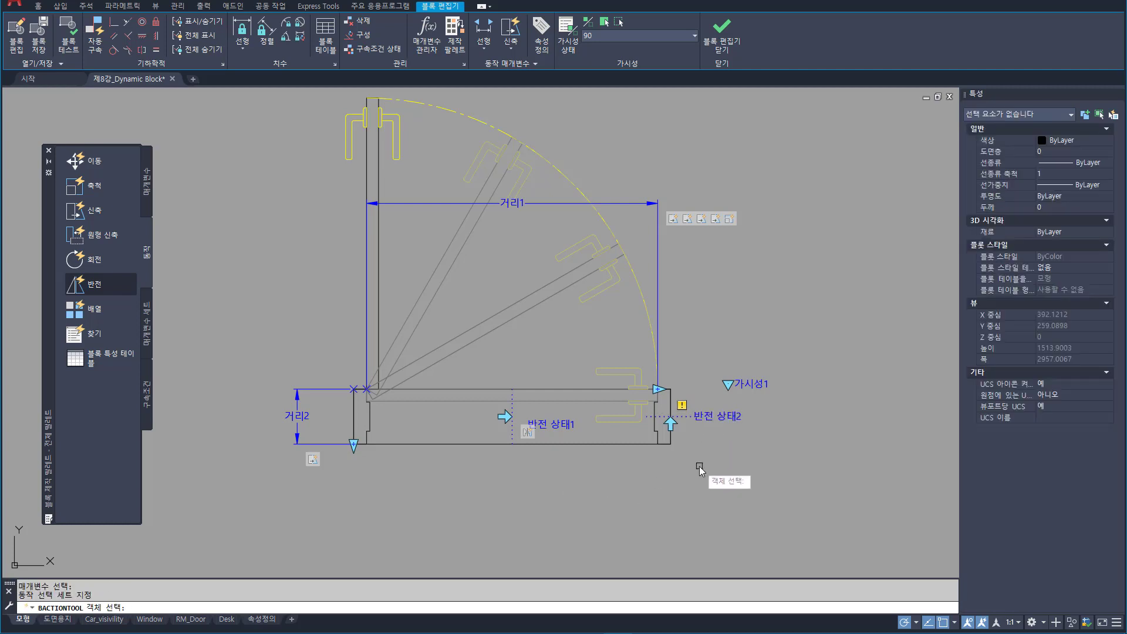
text(all)
key(Return)
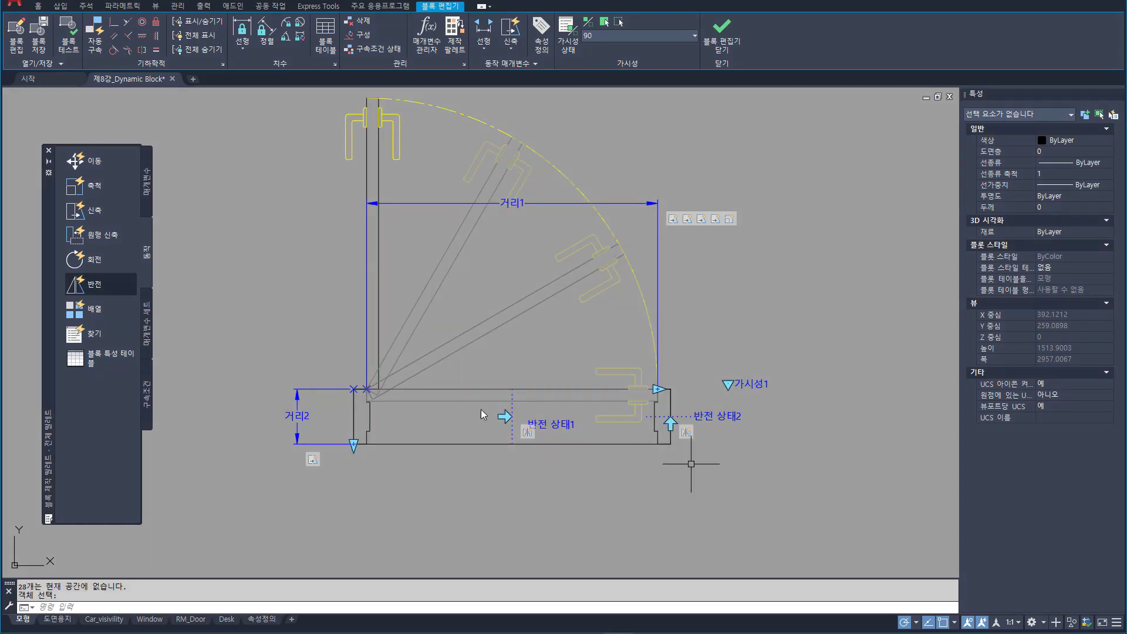
click(693, 431)
key(Escape)
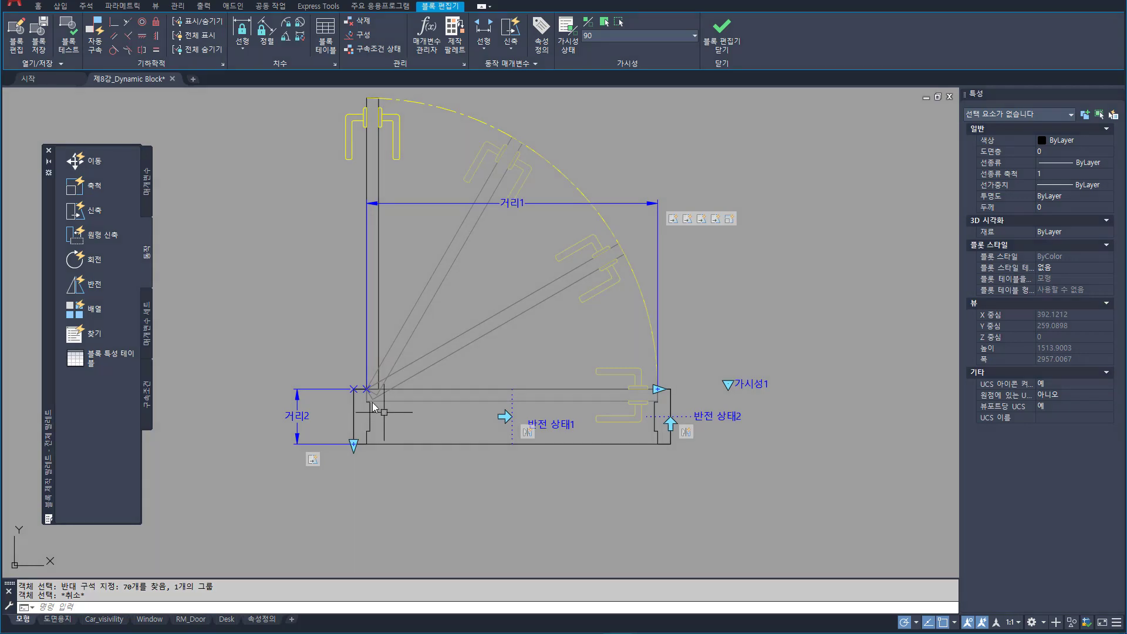
Try a base point parameter at the midpoint of the left jamb's outer edge and undo it.
click(148, 182)
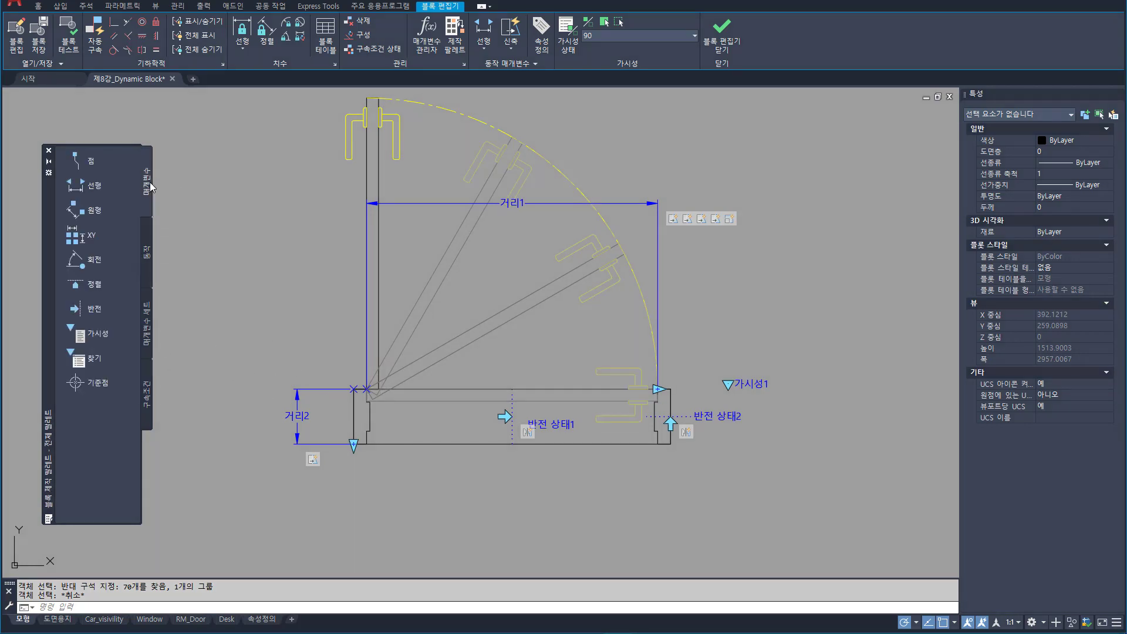
click(87, 387)
click(354, 424)
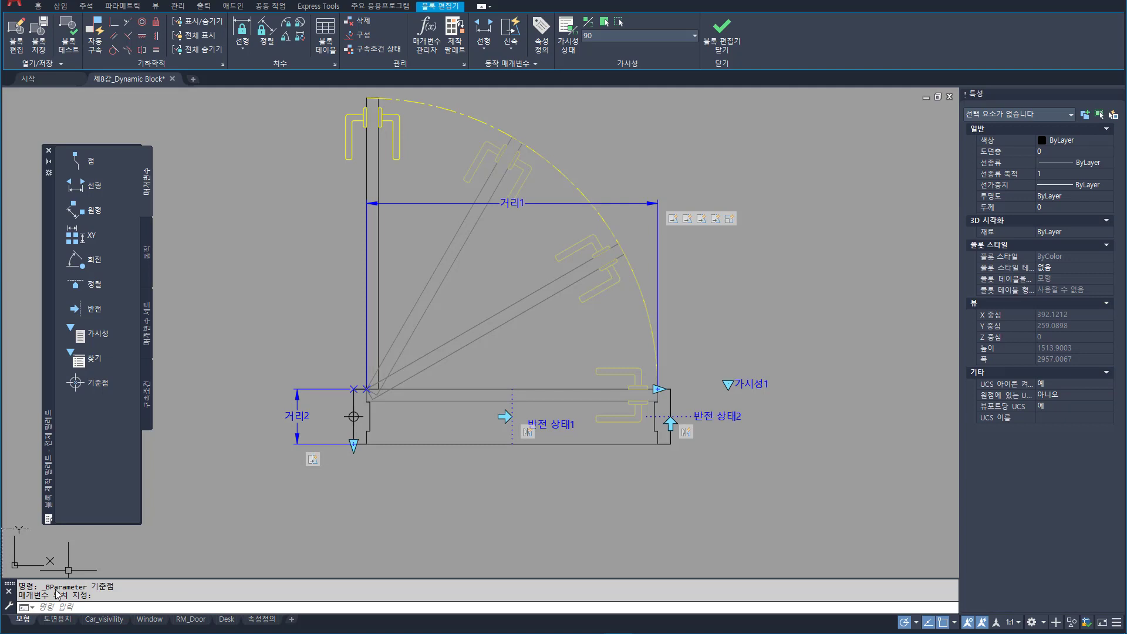
key(ctrl+z)
Set UCSICON to the Origin (OR) option so the UCS icon is displayed at the block's origin.
text(UCSICON)
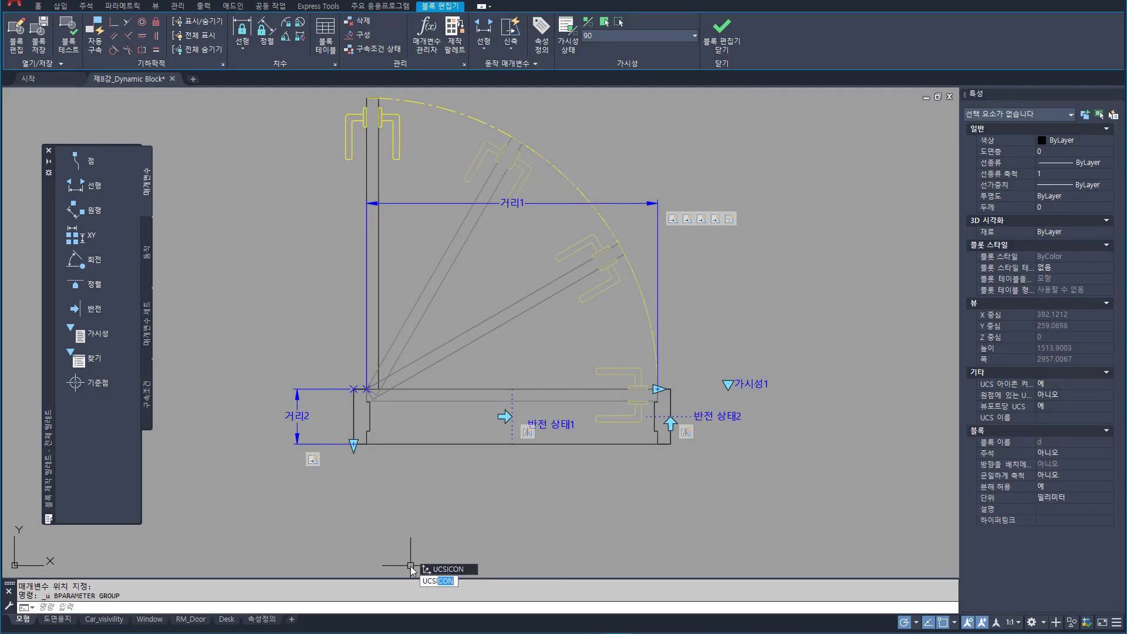
key(Return)
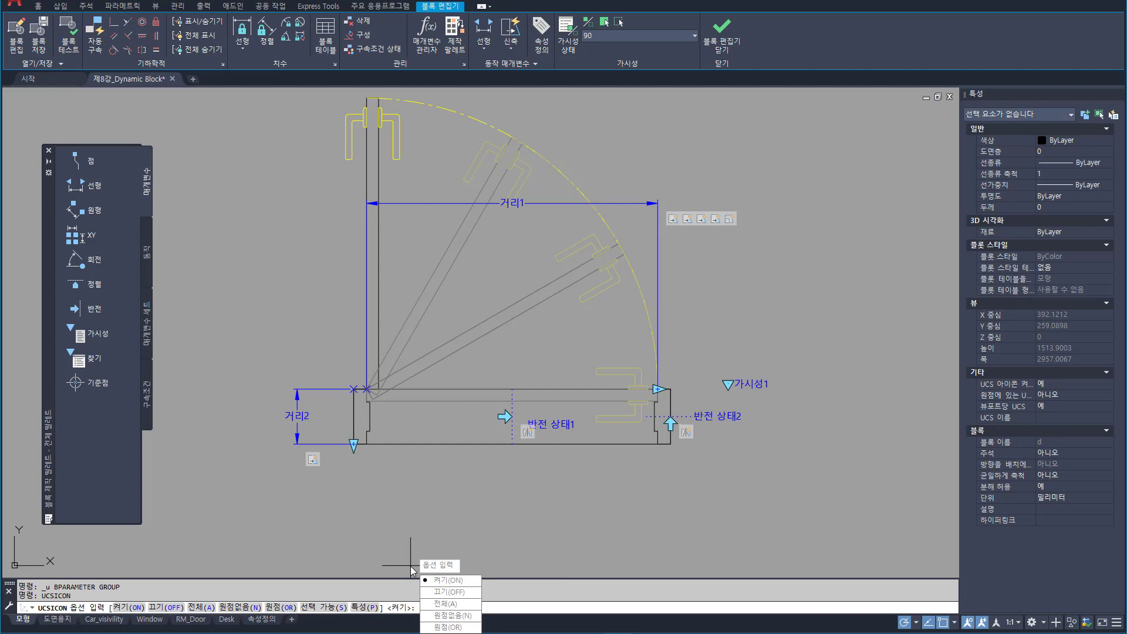
text(or)
key(Return)
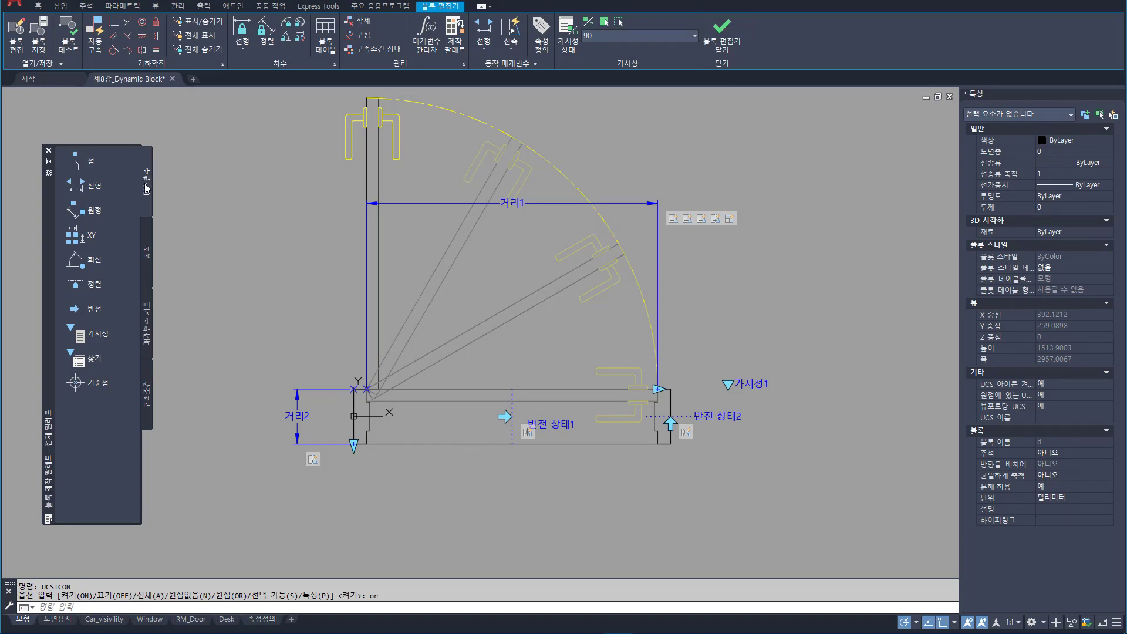
Place a base point parameter at the midpoint of the left jamb's outer edge.
click(91, 382)
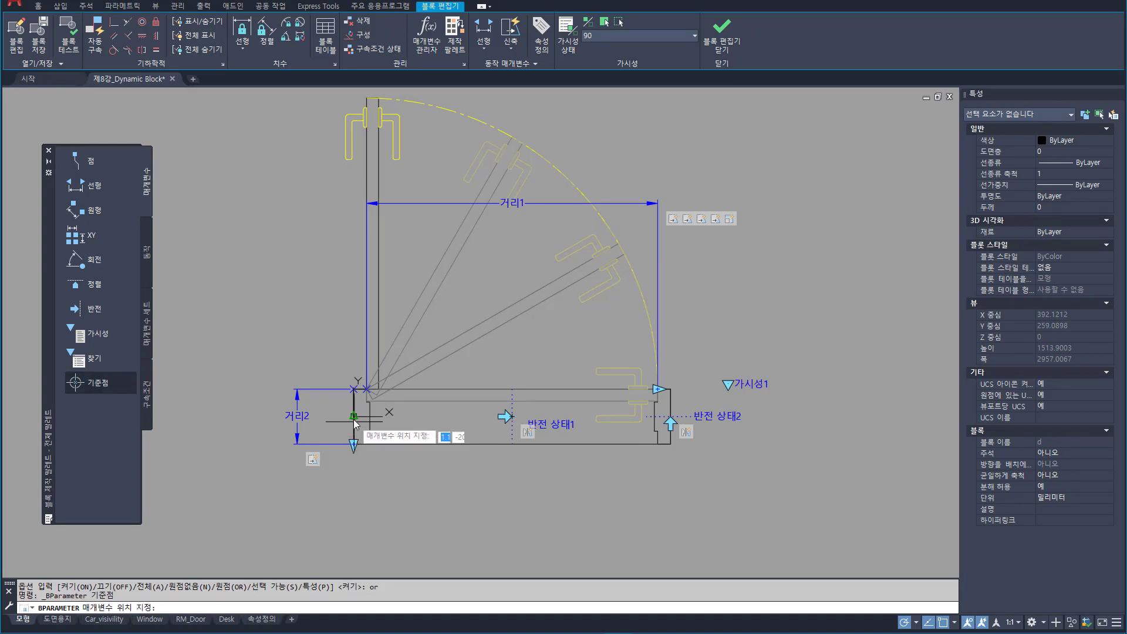
click(354, 416)
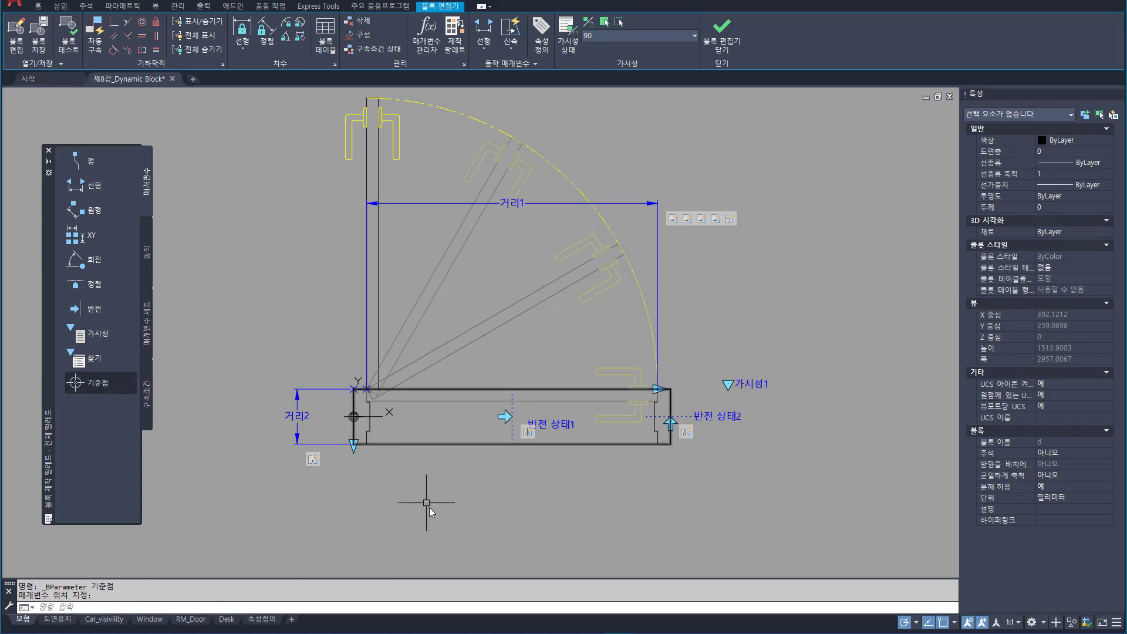
key(Escape)
Set UCSICON to the Noorigin (N) option to return the UCS icon to the drawing area's corner.
text(UCS)
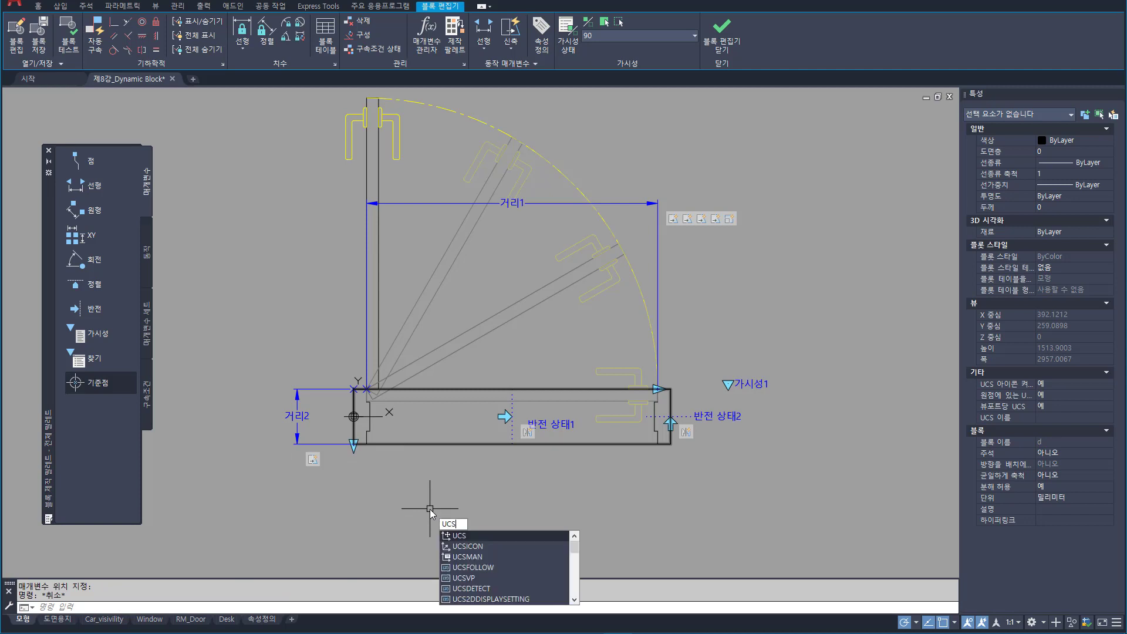
text(I)
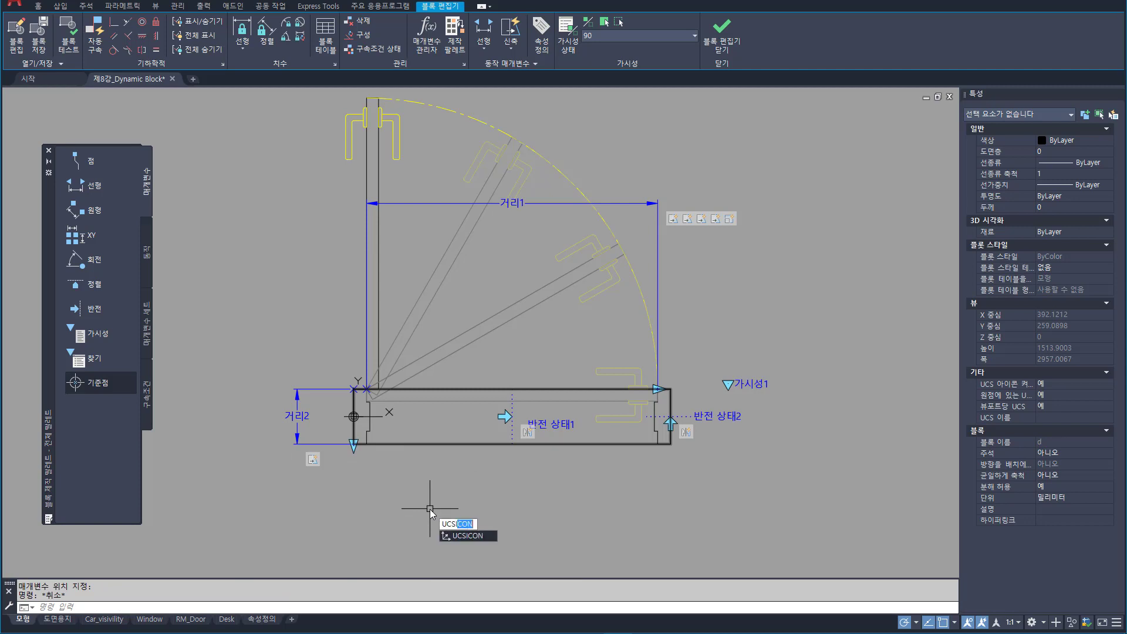
key(Return)
text(n)
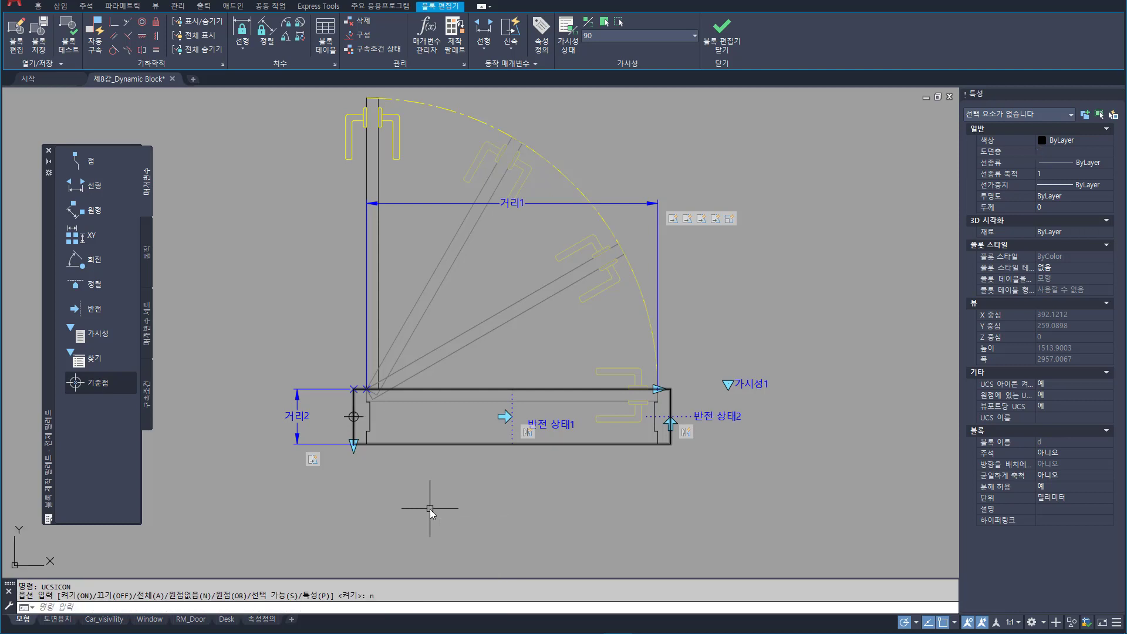
key(Return)
Add a Move action to the lower point of the depth parameter 거리2, acting on the base point and both flip parameters.
click(149, 252)
click(101, 168)
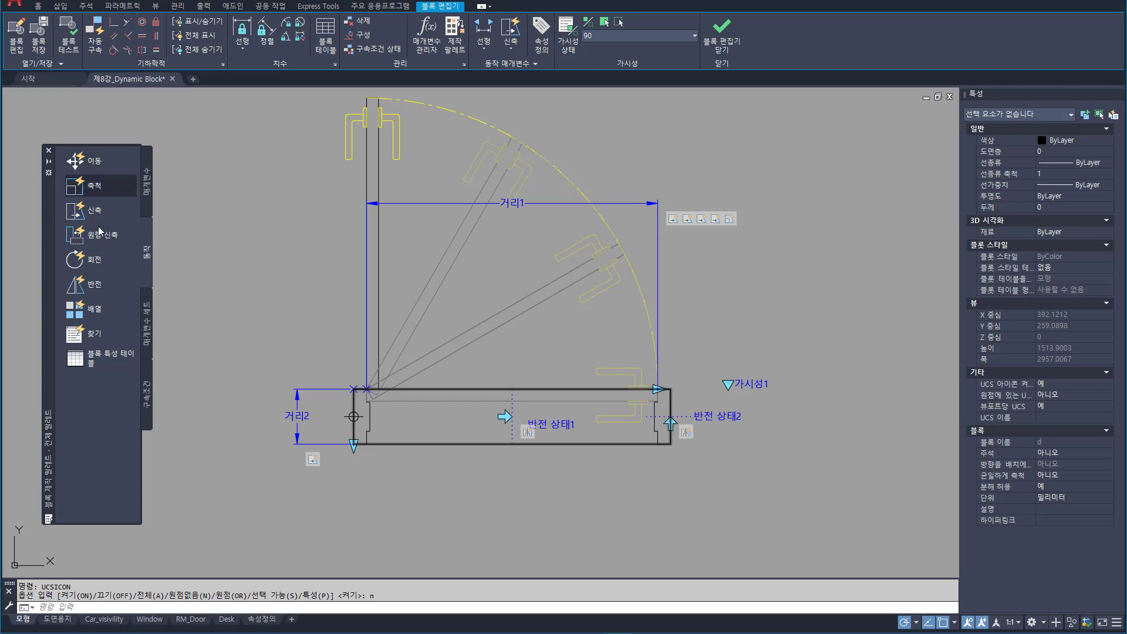
click(309, 454)
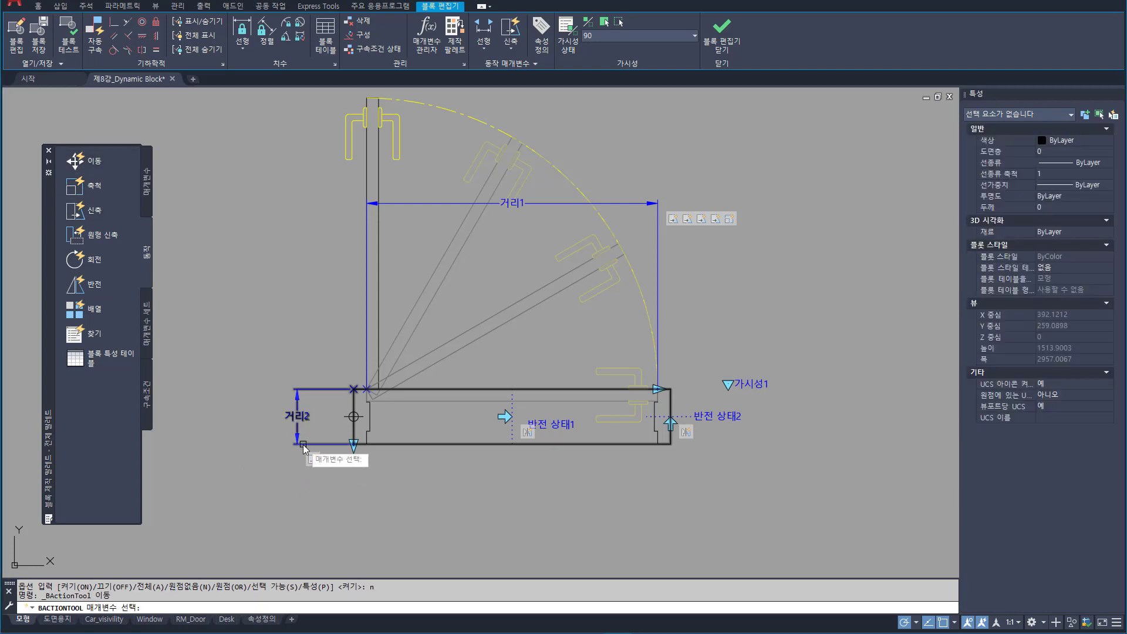
click(354, 496)
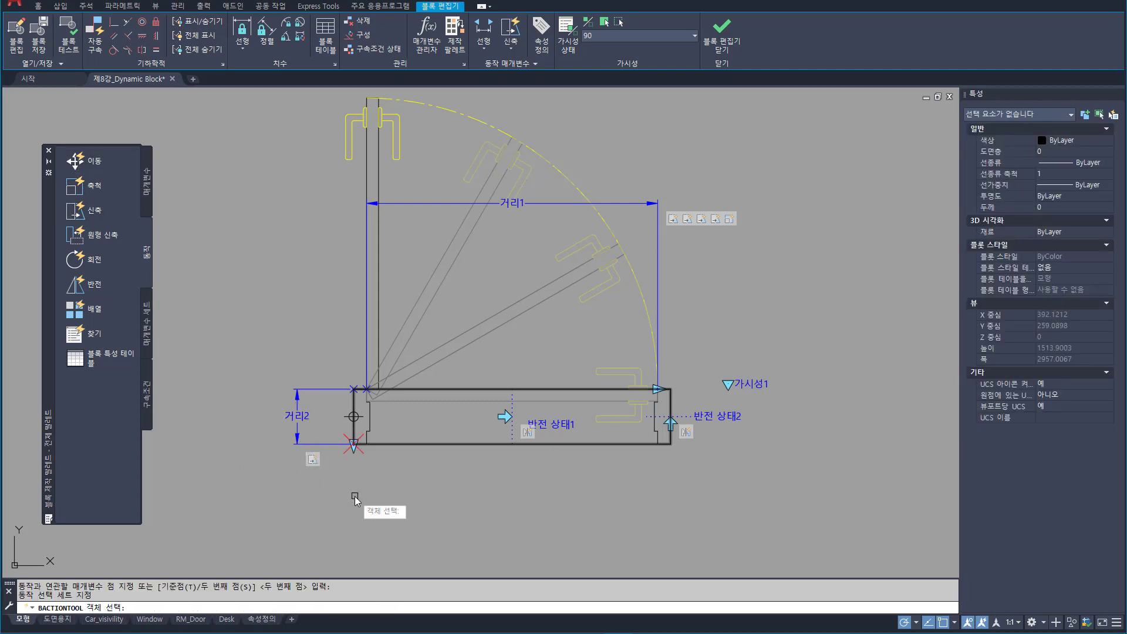
click(353, 416)
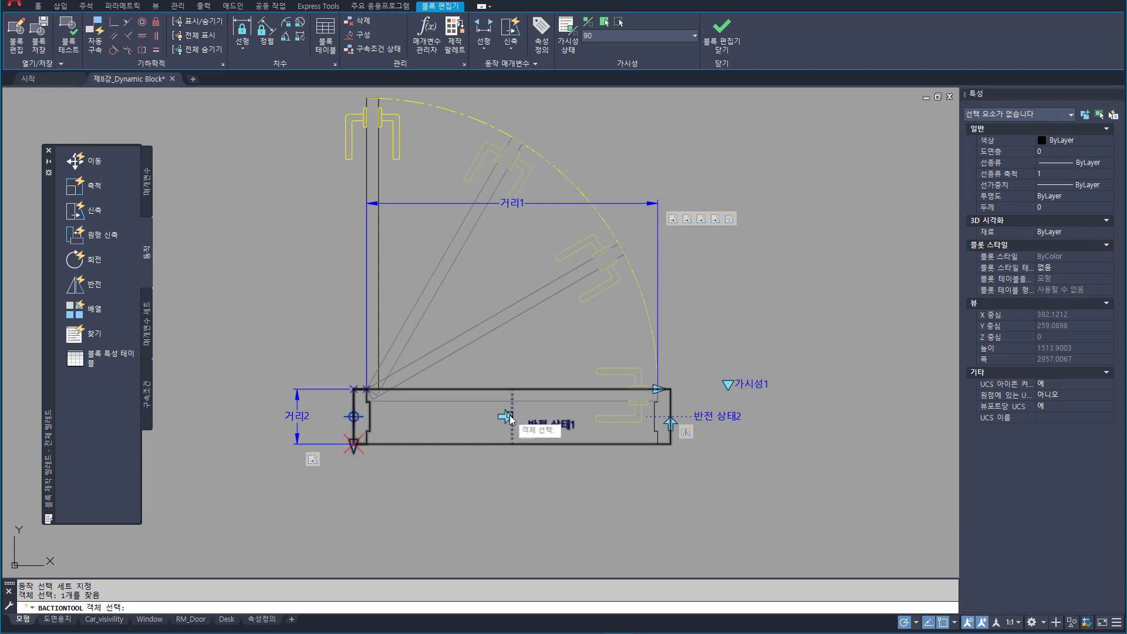
click(725, 418)
click(725, 417)
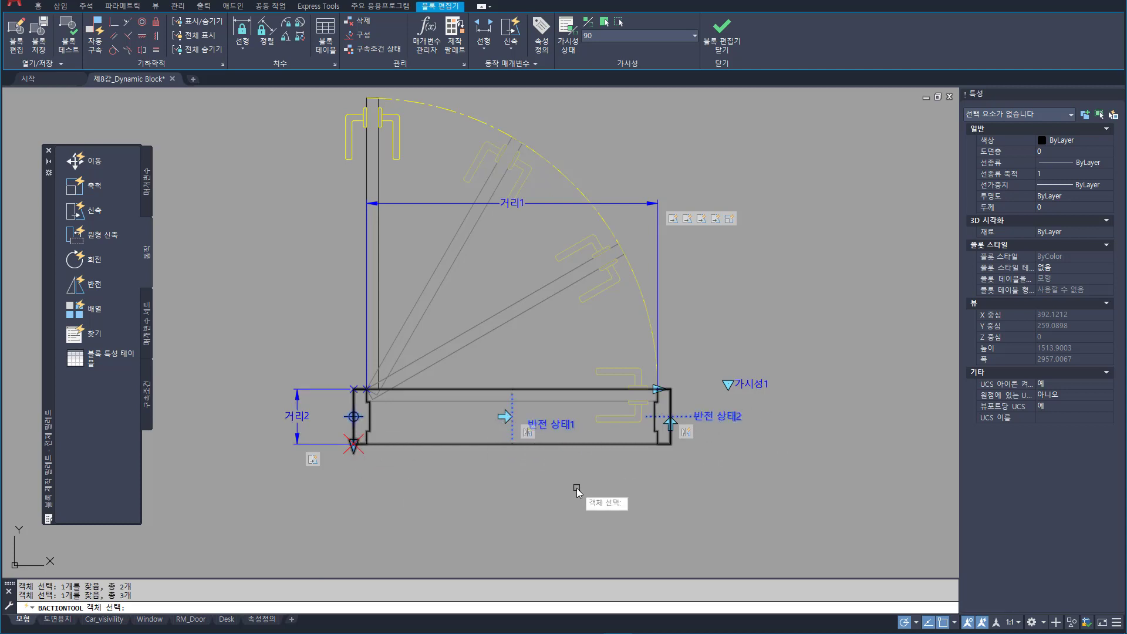
key(Return)
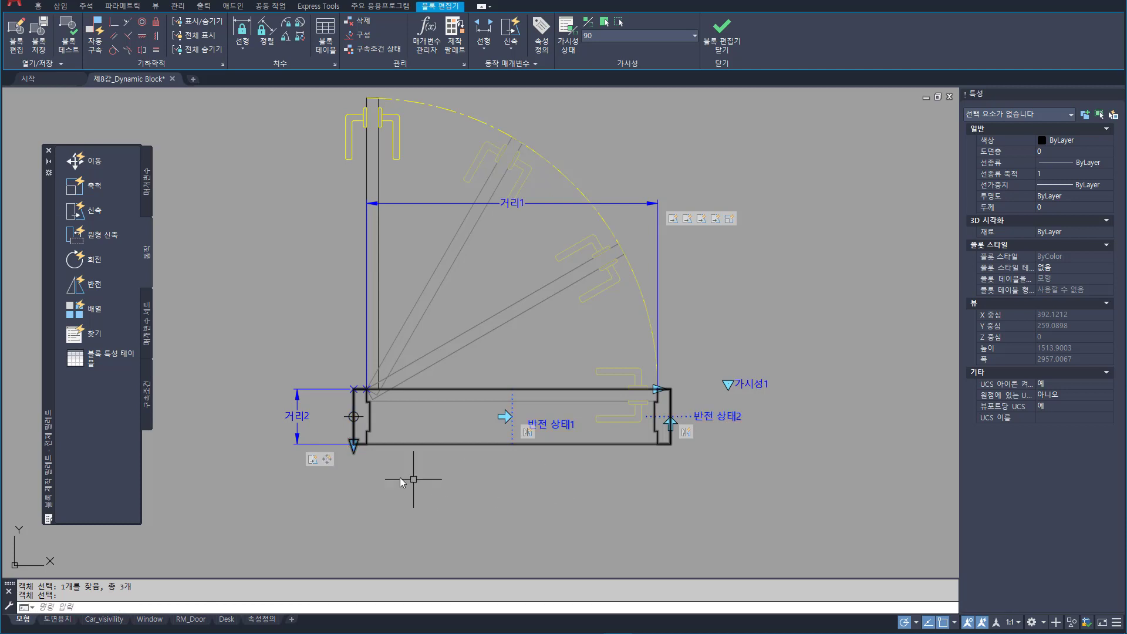
Set the distance multiplier of the depth parameter's Move action to 0.5.
click(327, 460)
click(1052, 270)
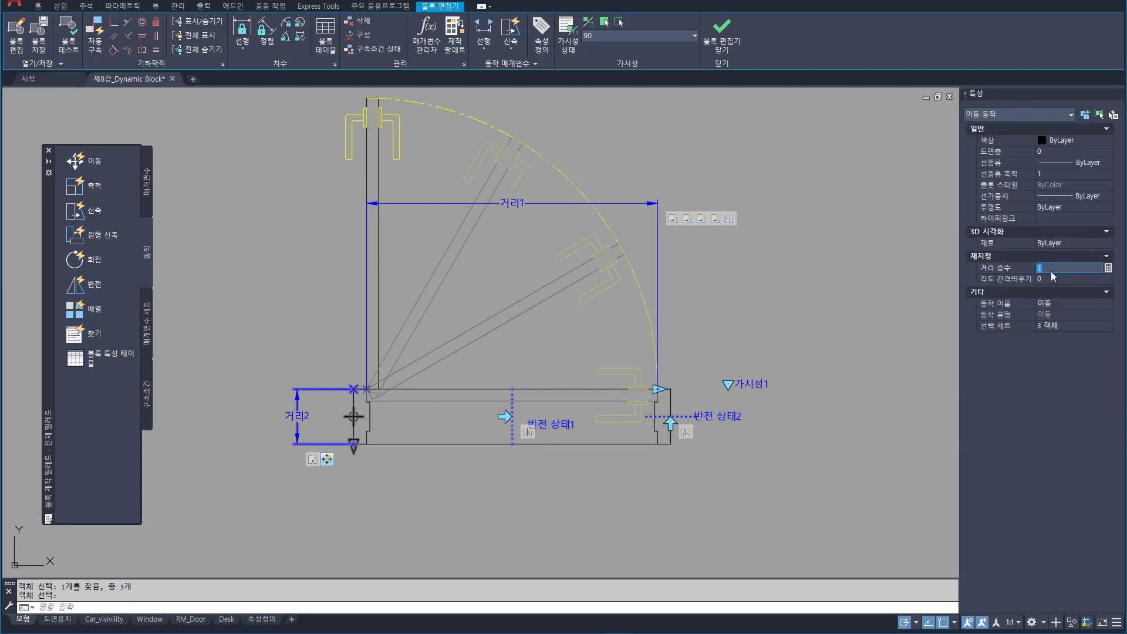
click(1051, 277)
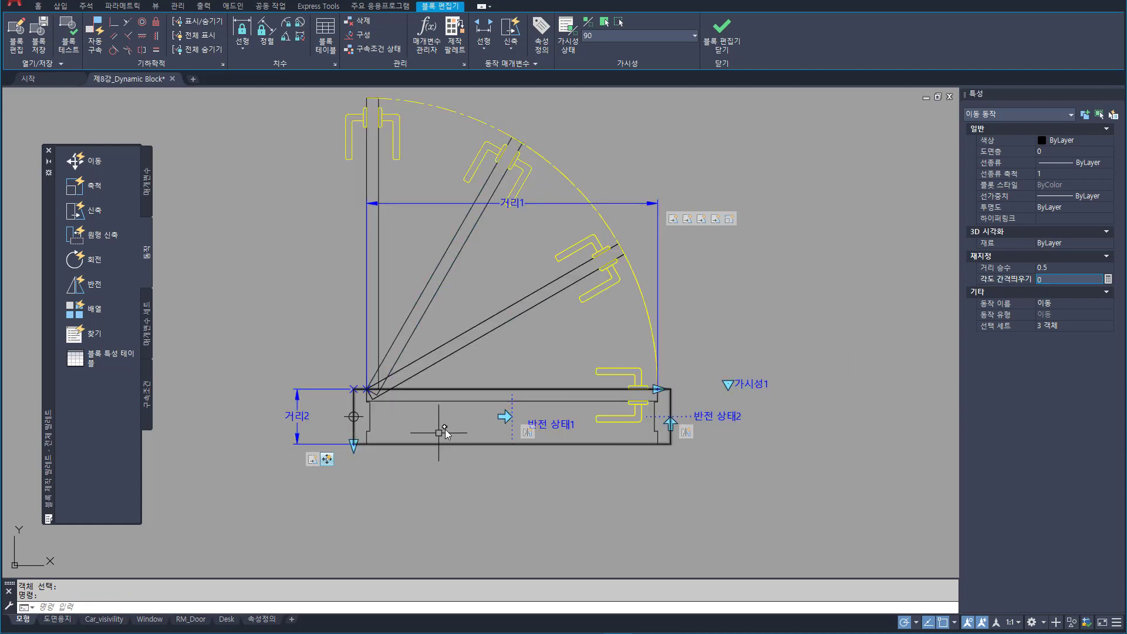
Test the block and stretch the door's depth (거리2) to about 452.
click(70, 45)
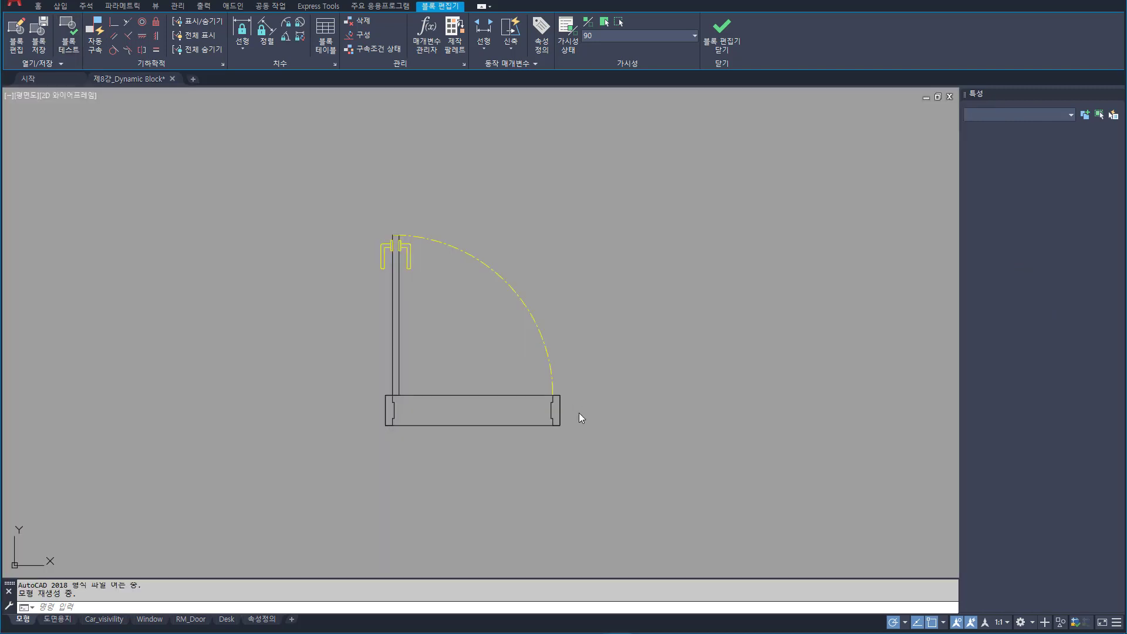
click(613, 459)
click(519, 375)
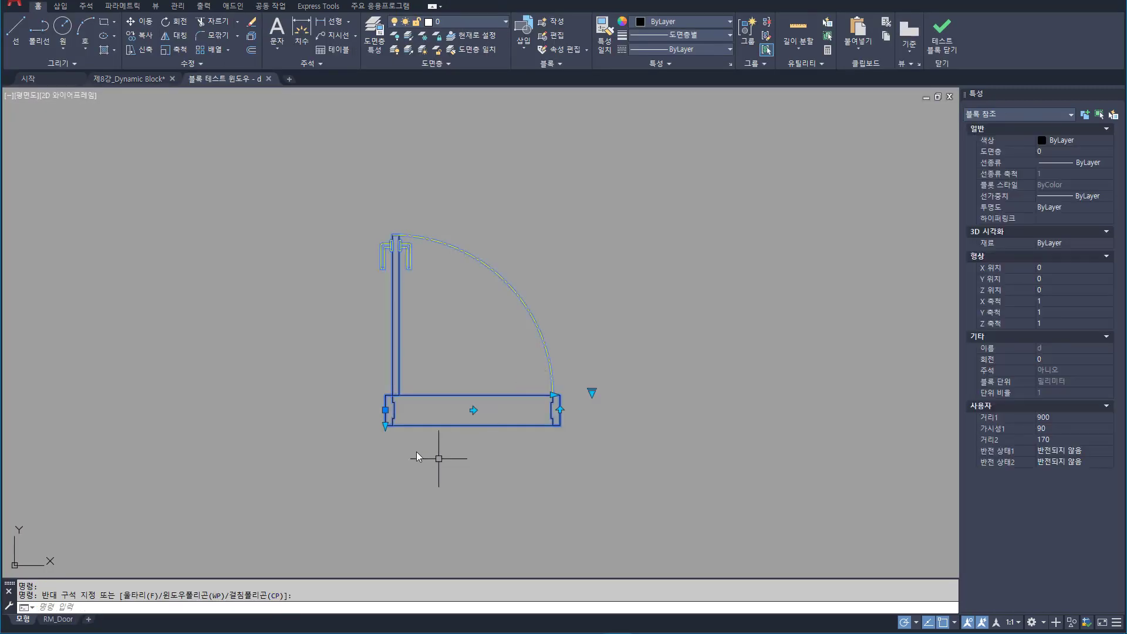
click(385, 425)
click(385, 477)
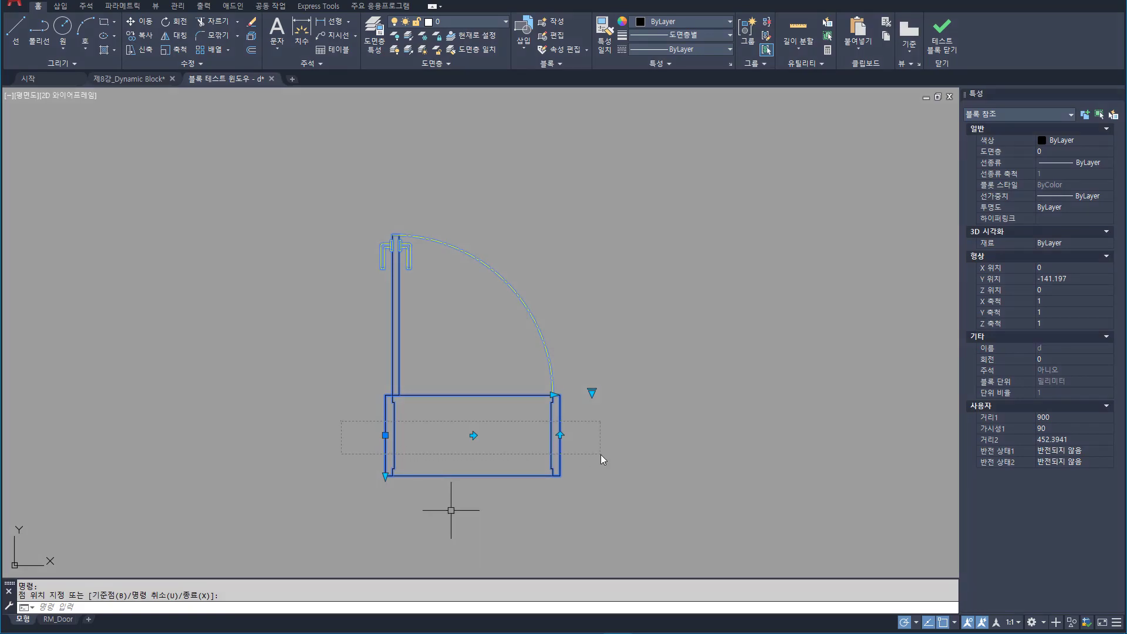
Flip the test door in both directions and back again, and close the test window.
click(560, 435)
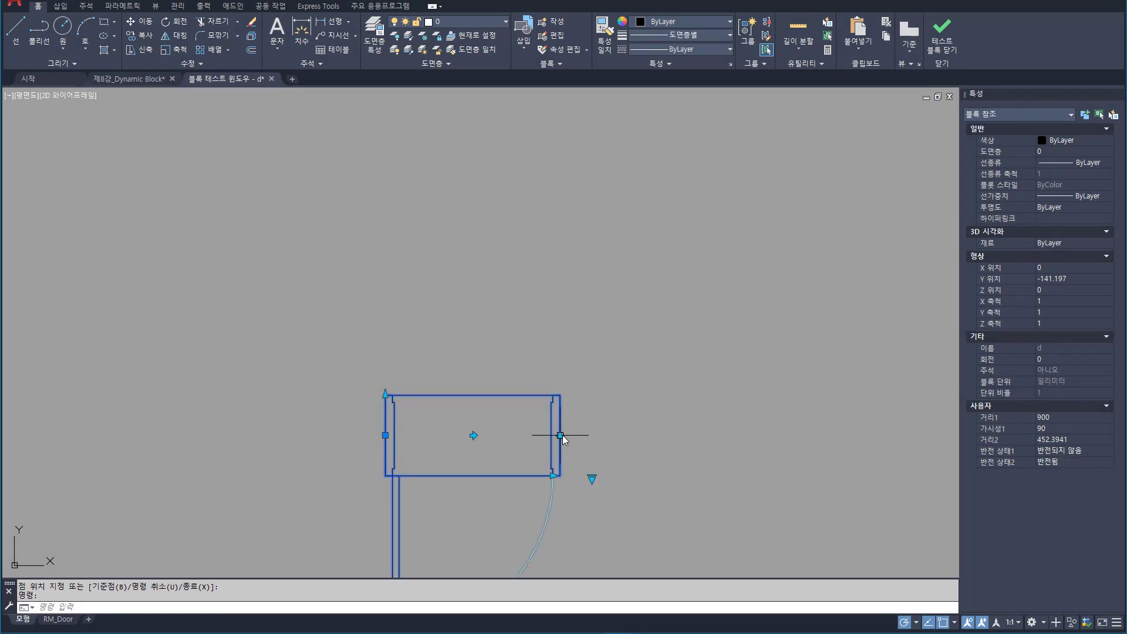
click(560, 435)
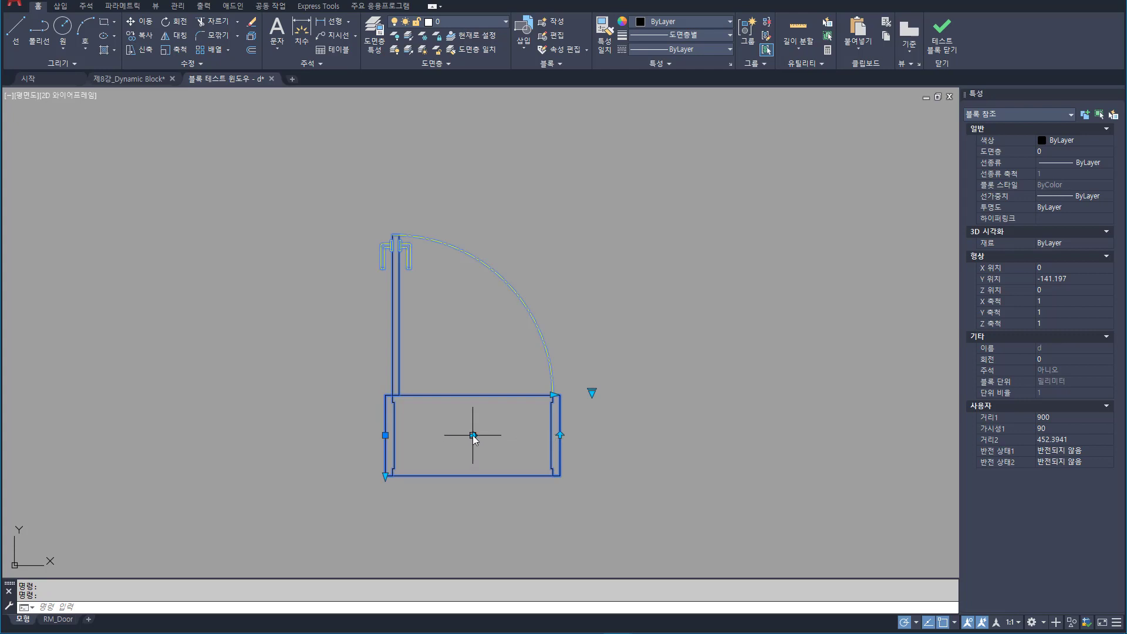
click(473, 436)
click(473, 436)
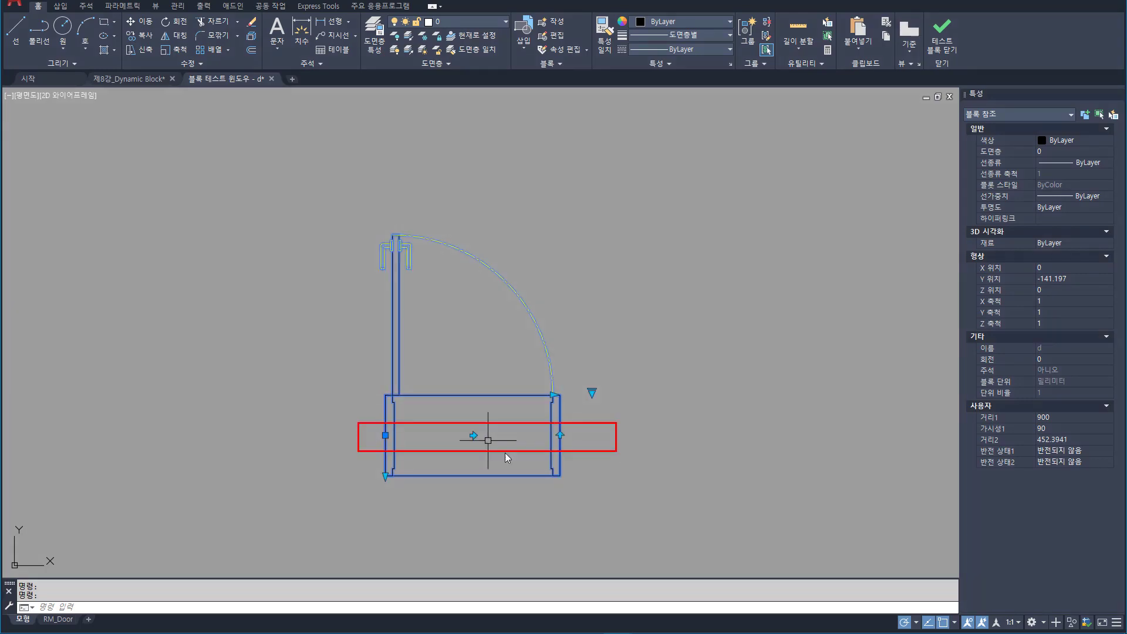
click(944, 41)
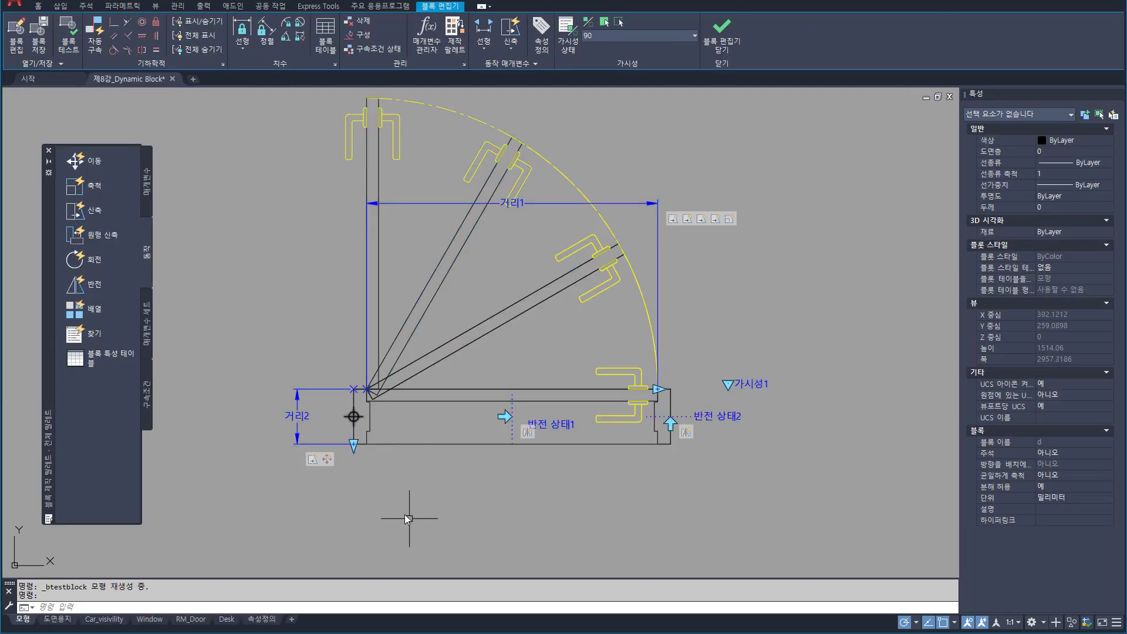
Place an alignment parameter at the base point on the left jamb, with its direction running horizontally into the frame.
click(148, 182)
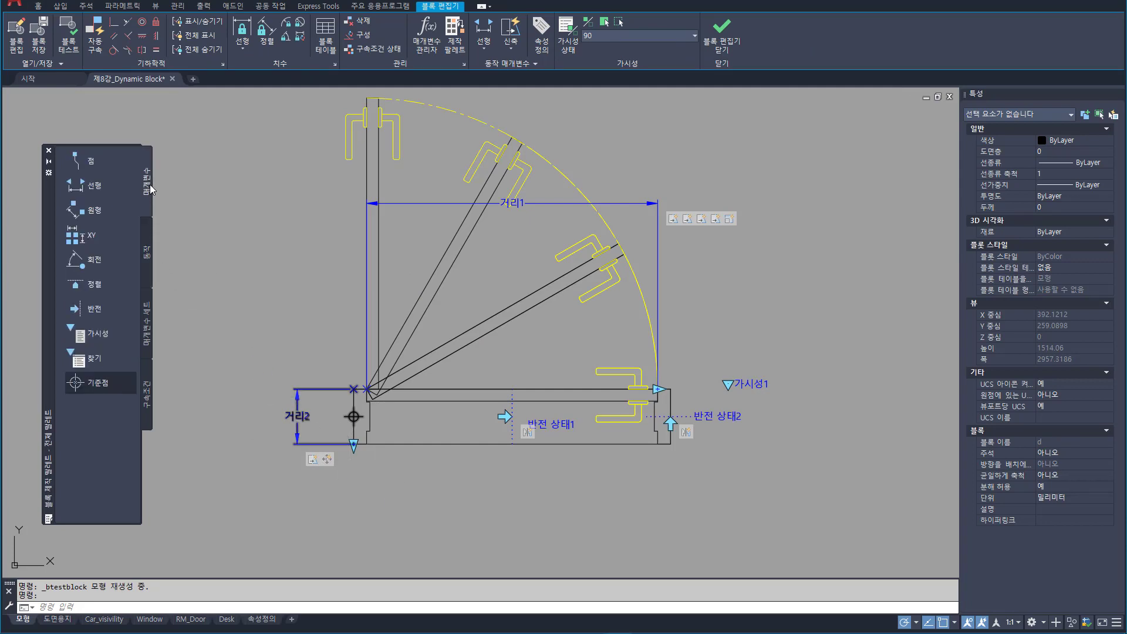
click(92, 284)
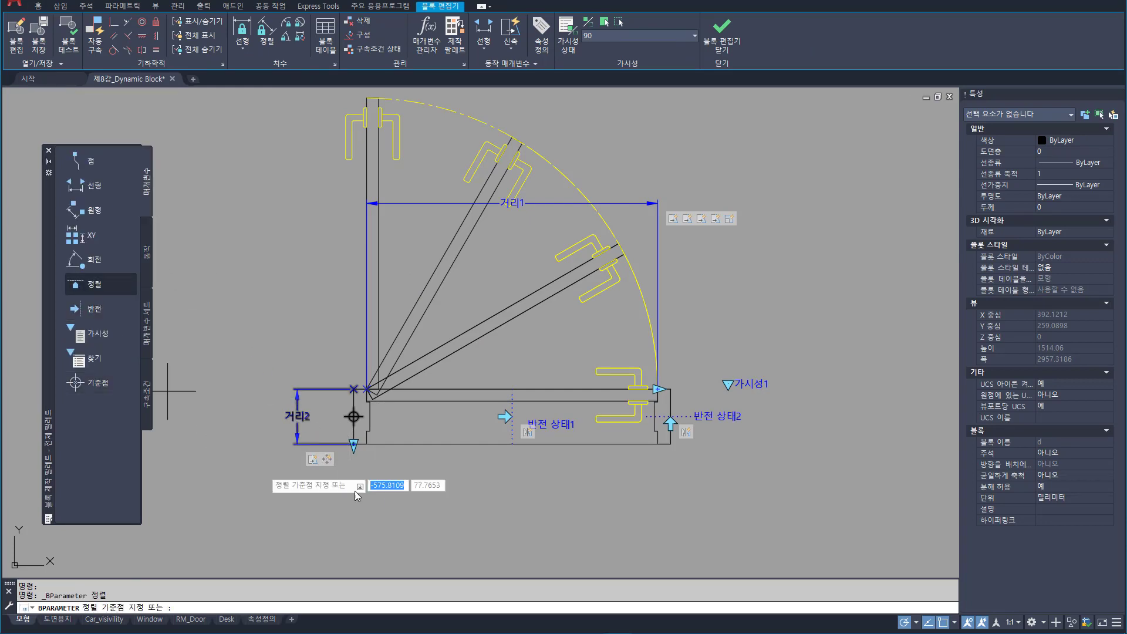
click(354, 416)
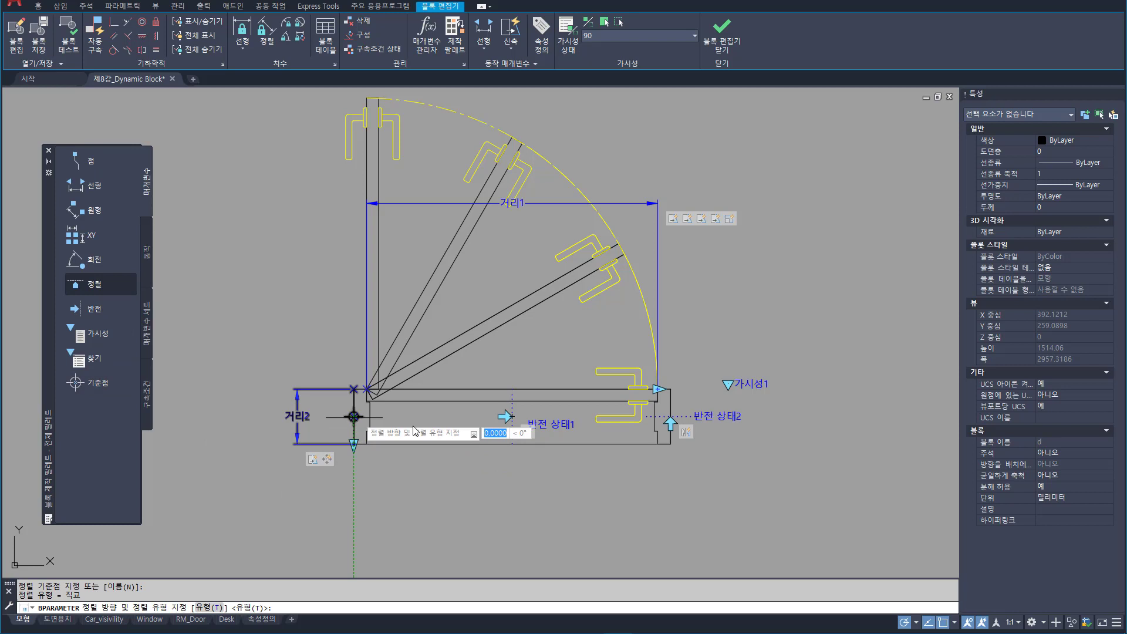
click(478, 416)
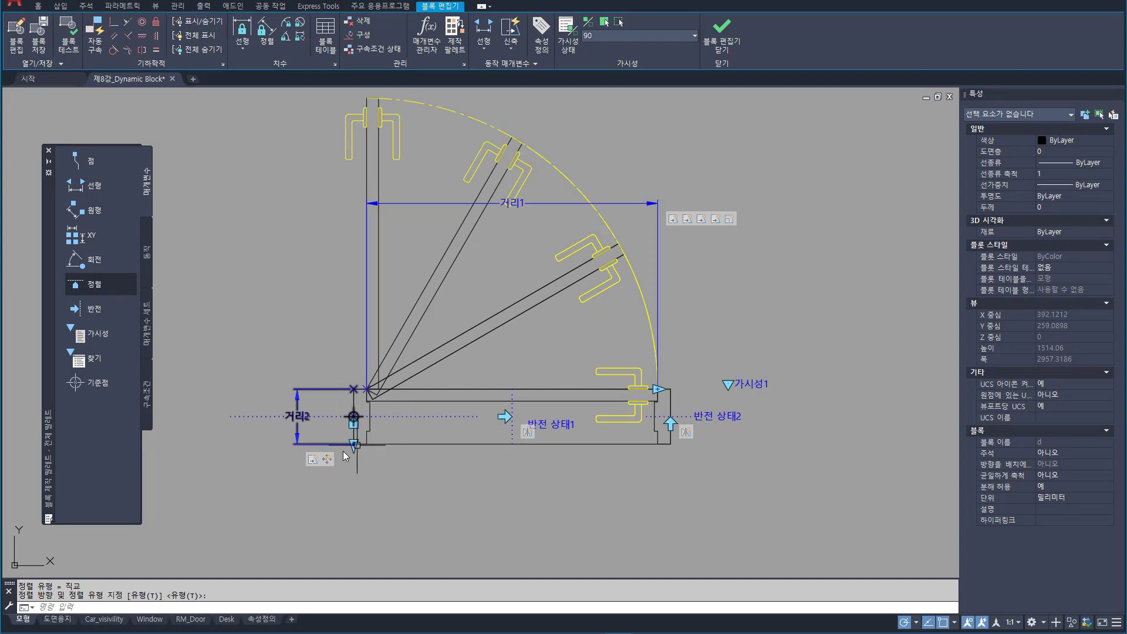
Modify the selection set of the depth parameter's Move action to add the alignment parameter.
scroll(345, 449, up, 4)
scroll(414, 408, down, 4)
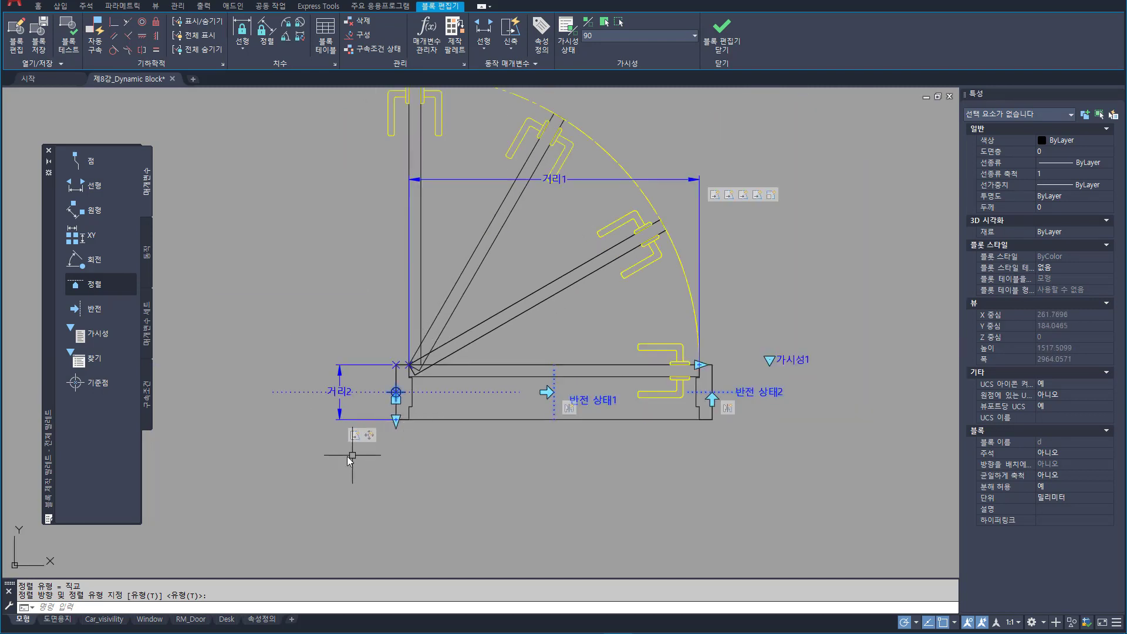
click(370, 437)
right_click(369, 436)
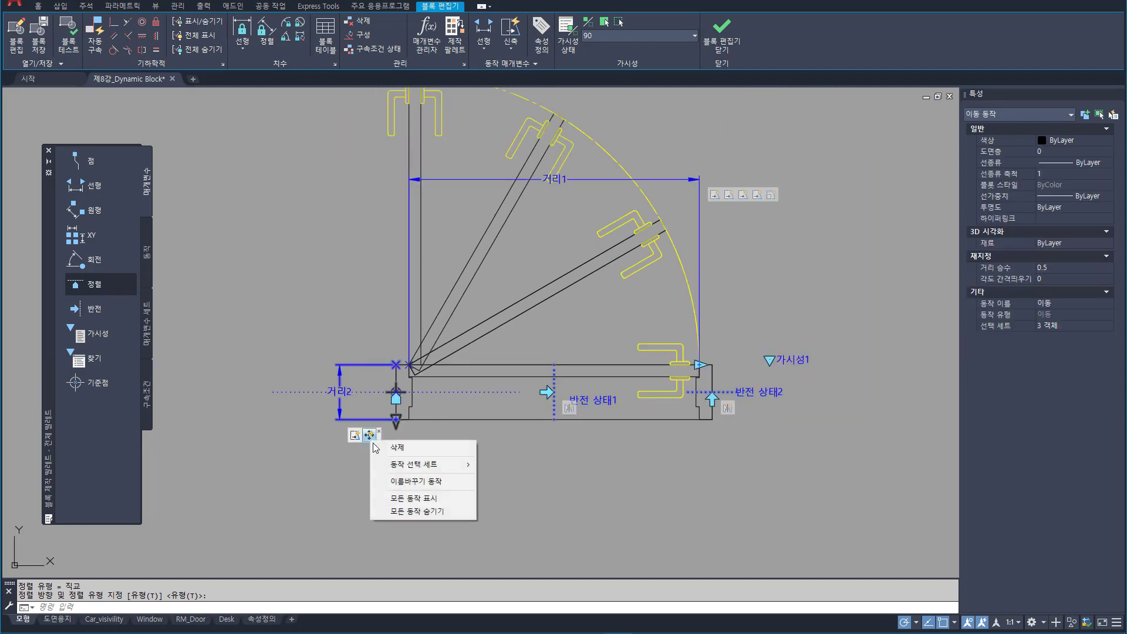
mouse_move(446, 464)
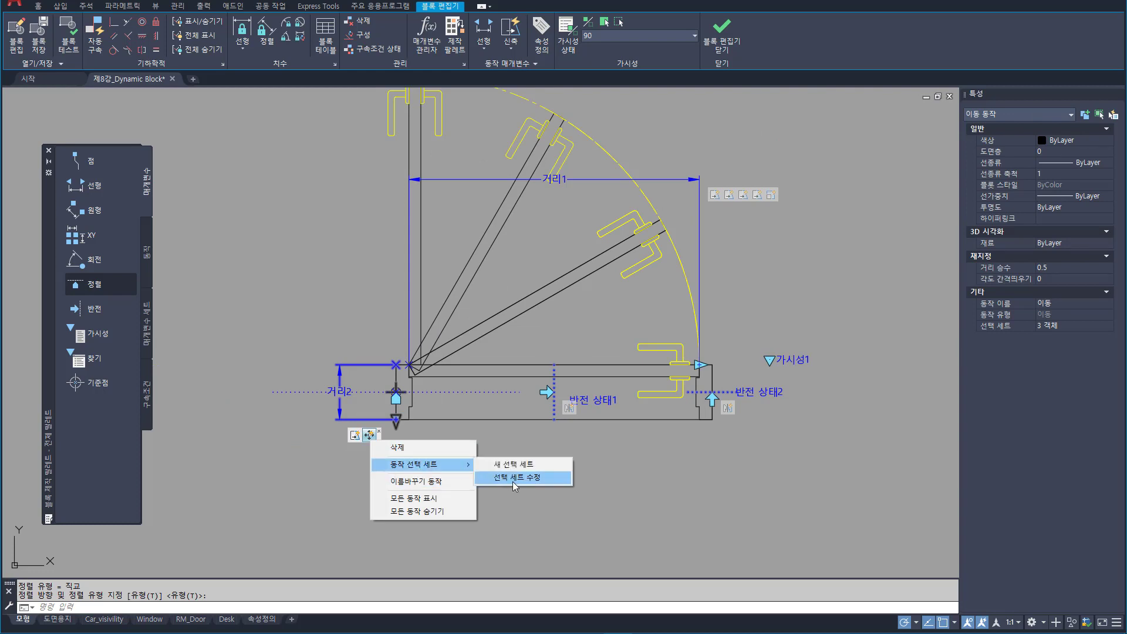
click(512, 481)
scroll(429, 434, up, 2)
scroll(429, 438, up, 4)
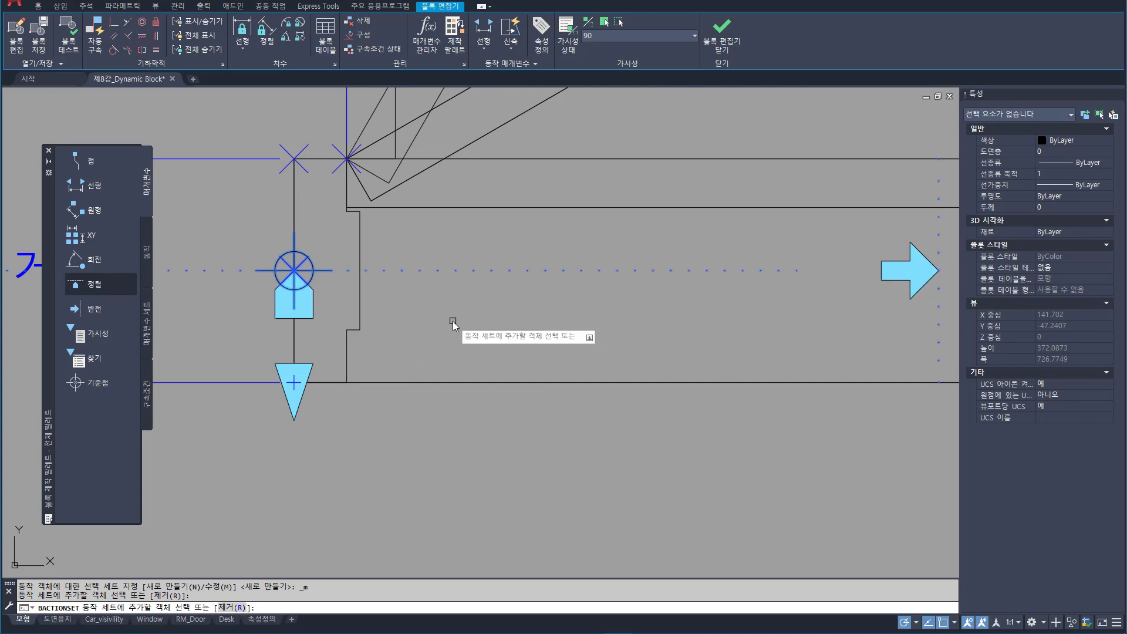
scroll(453, 322, down, 5)
key(Return)
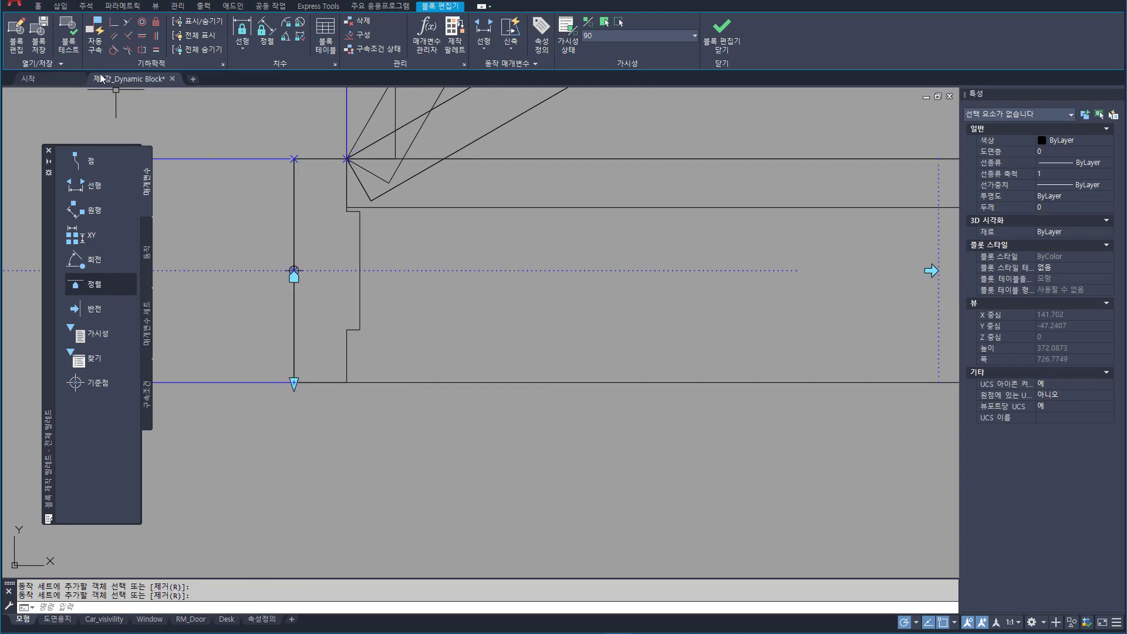
Test the block again, stretching the door's depth (거리2) to about 451 and its width (거리1) to about 1429.
click(68, 37)
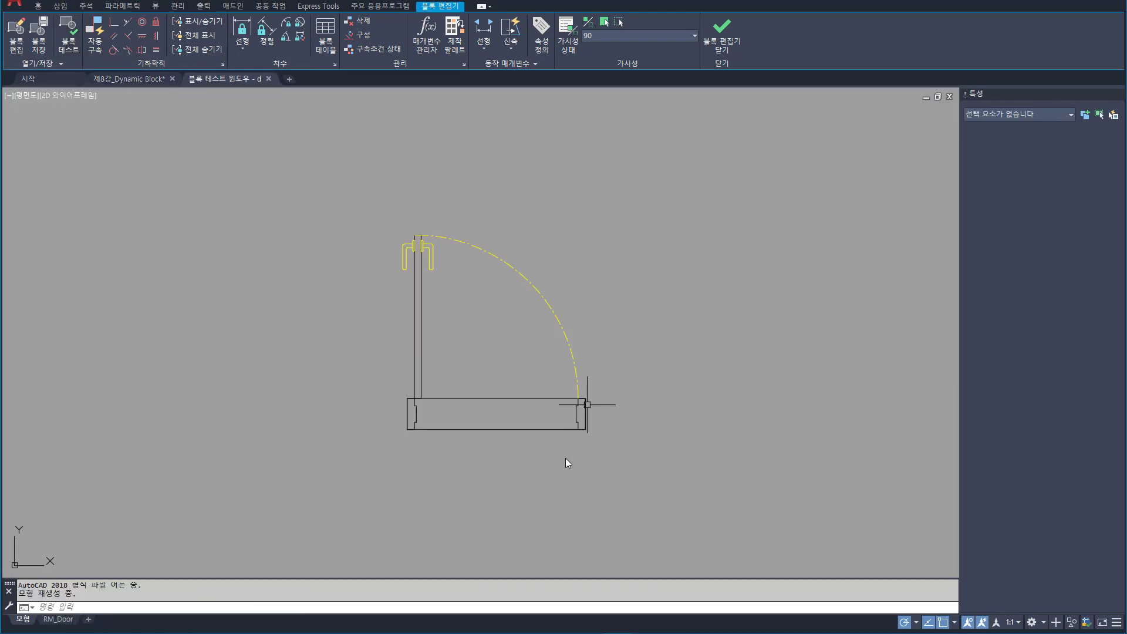
click(565, 458)
click(417, 440)
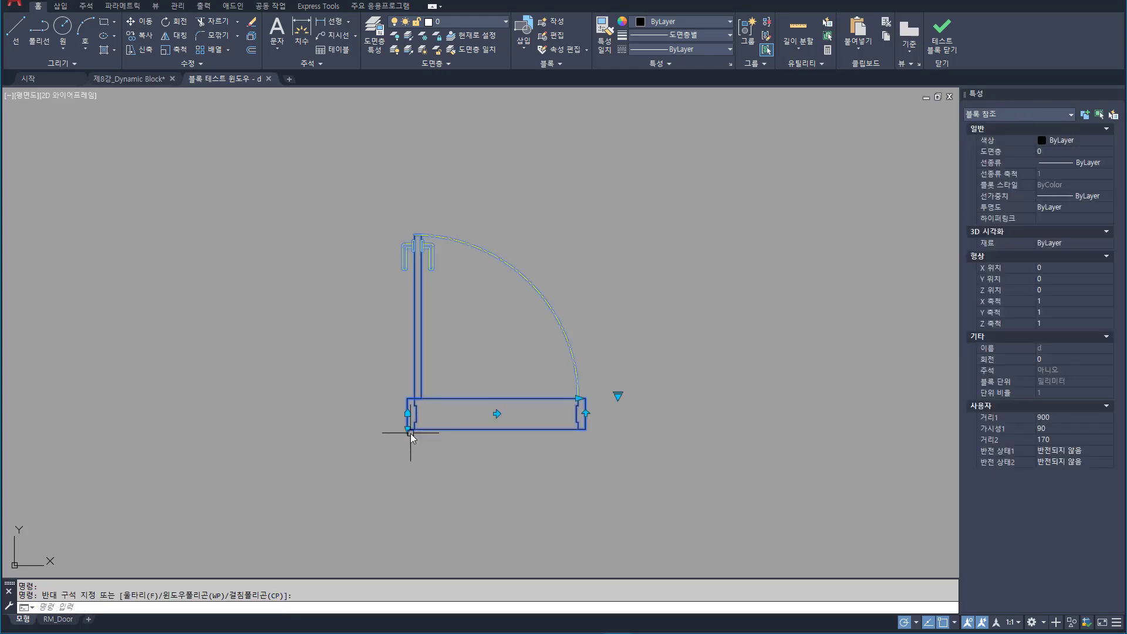
click(408, 431)
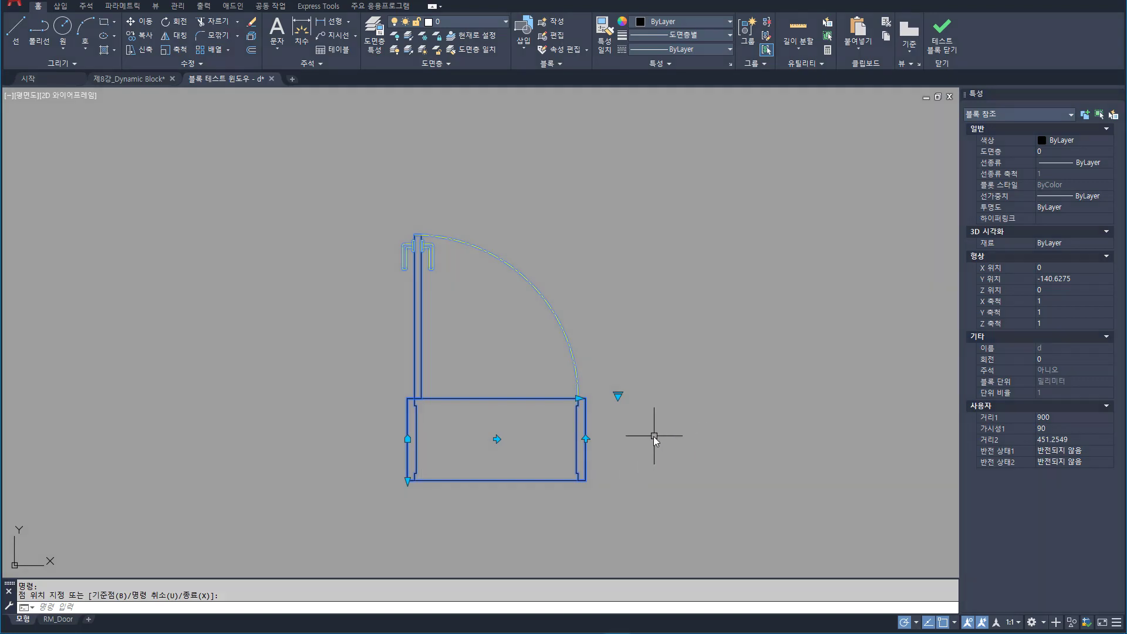
key(Escape)
click(584, 397)
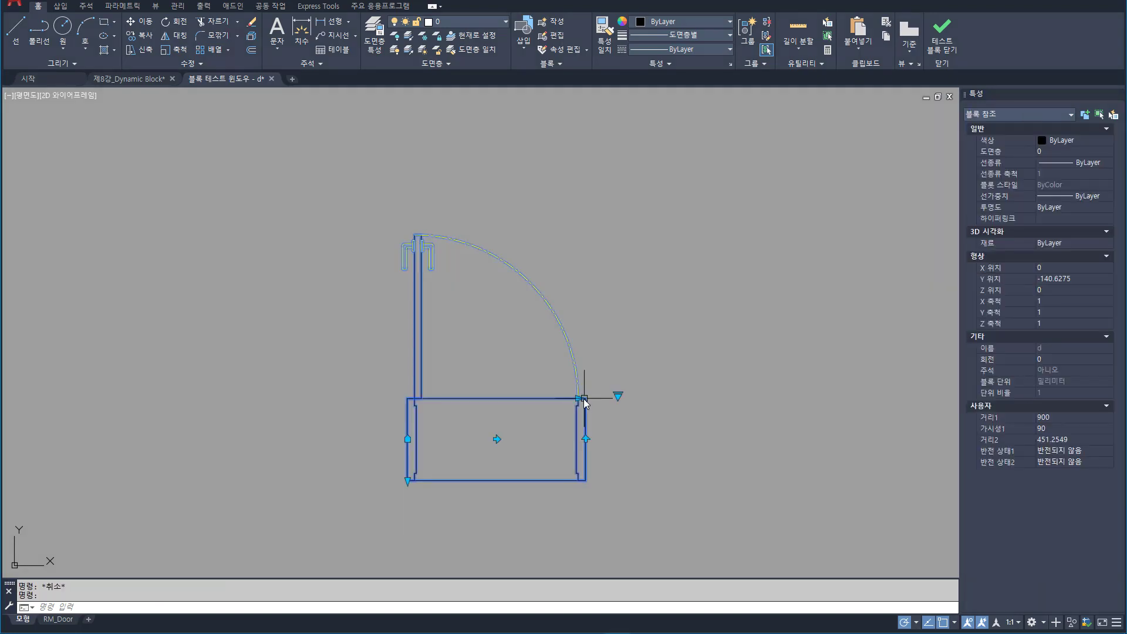
click(580, 398)
click(675, 402)
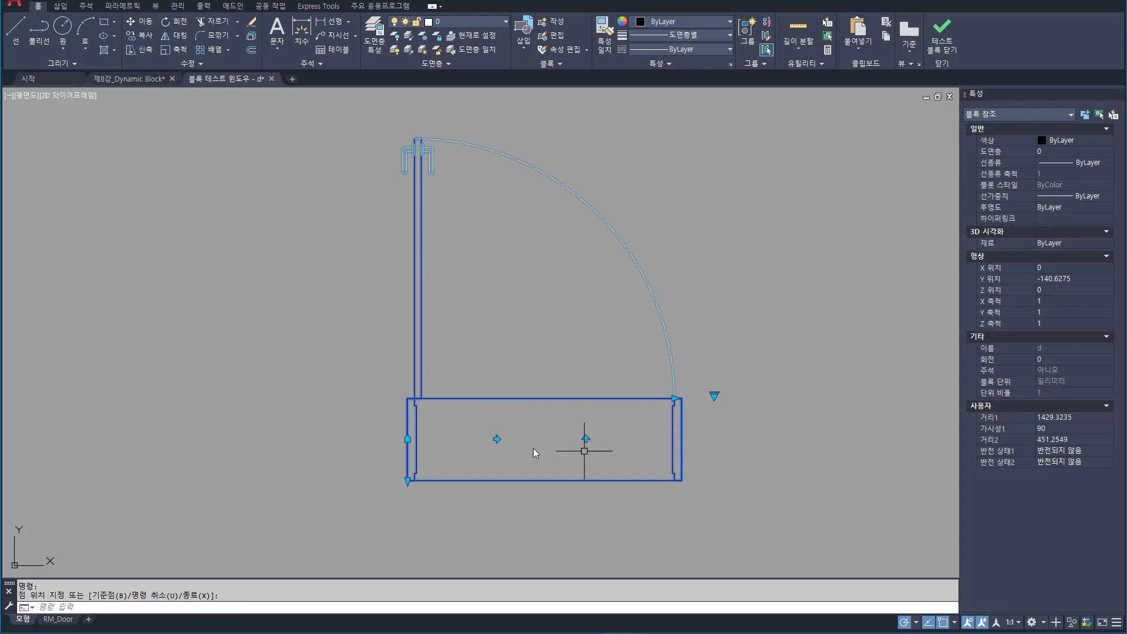
Set the test door's depth (거리2) to 120 and its width (거리1) to 850, and reselect the block.
click(407, 481)
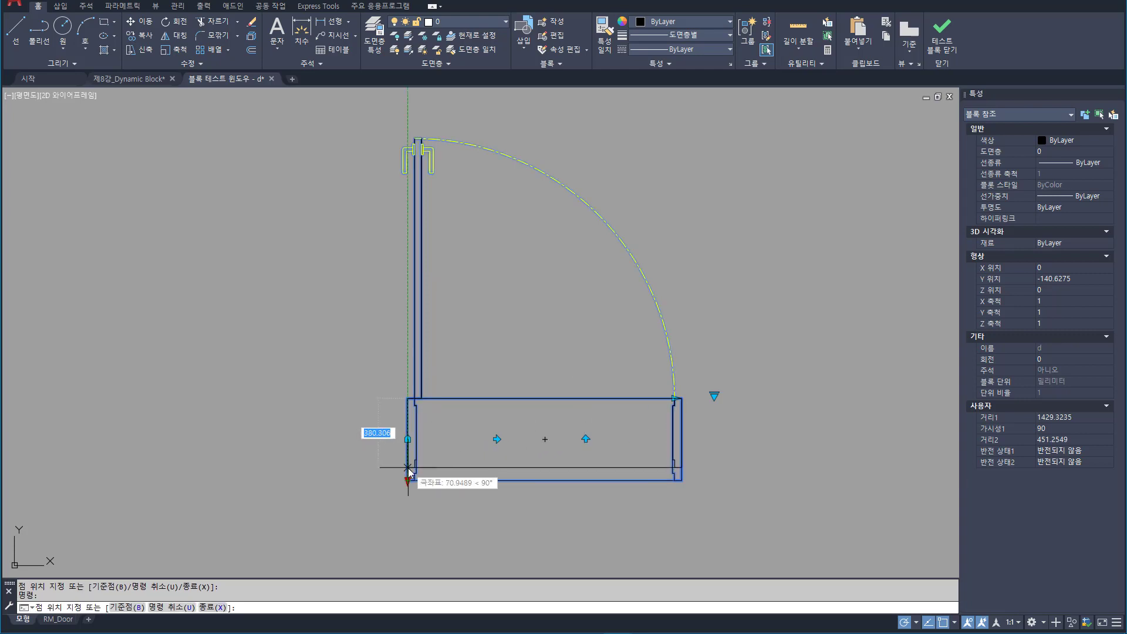
text(120)
key(Return)
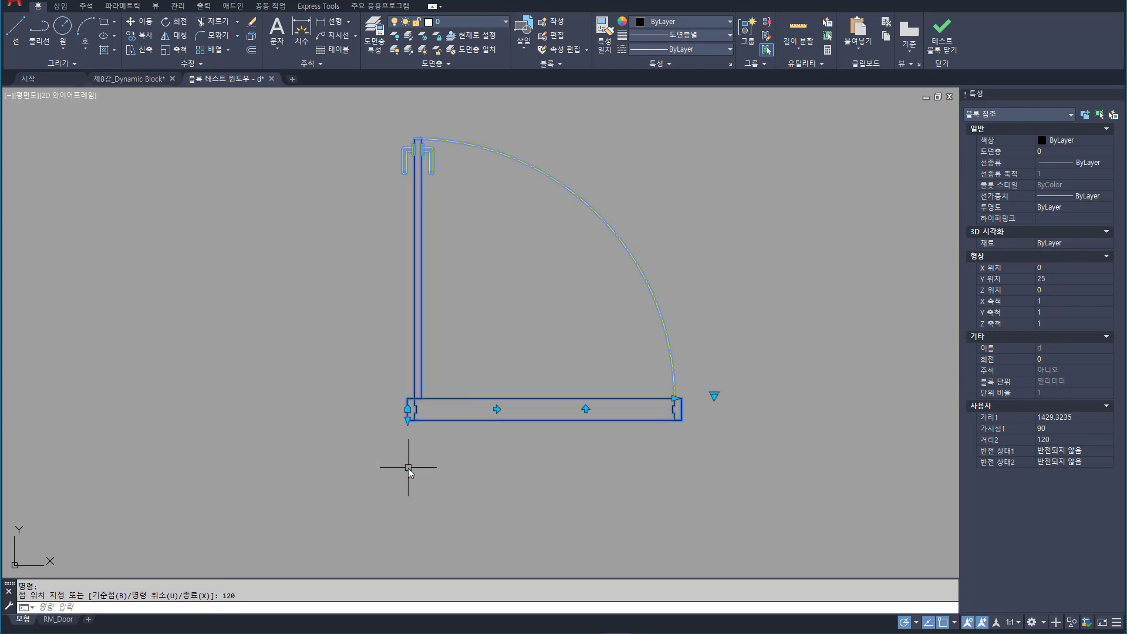
click(675, 399)
text(85)
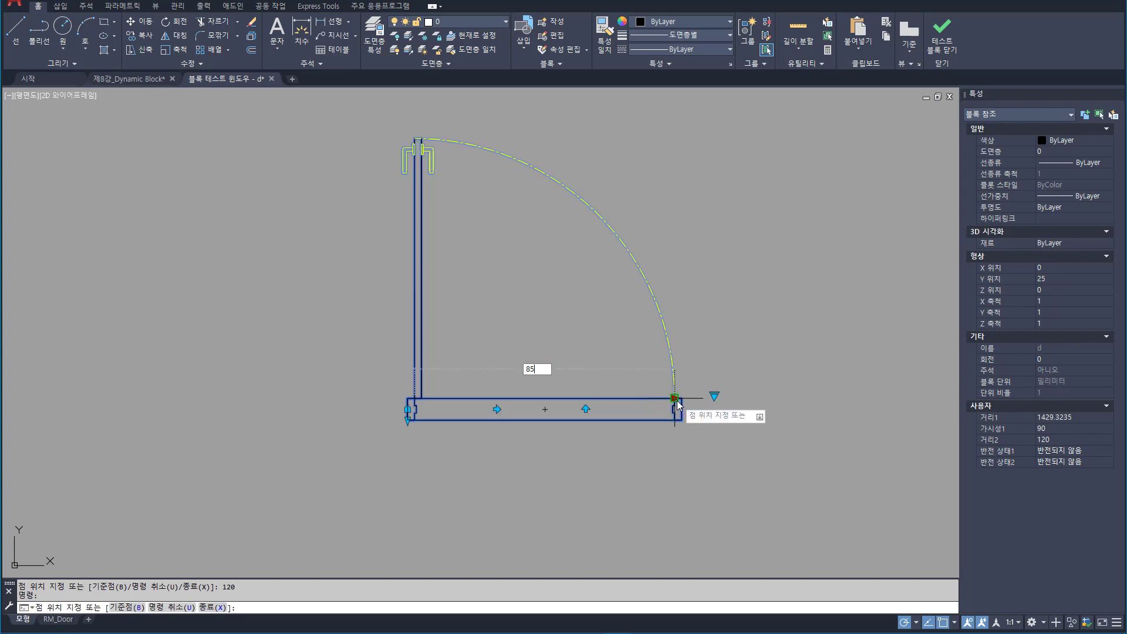
text(0)
key(Return)
key(Escape)
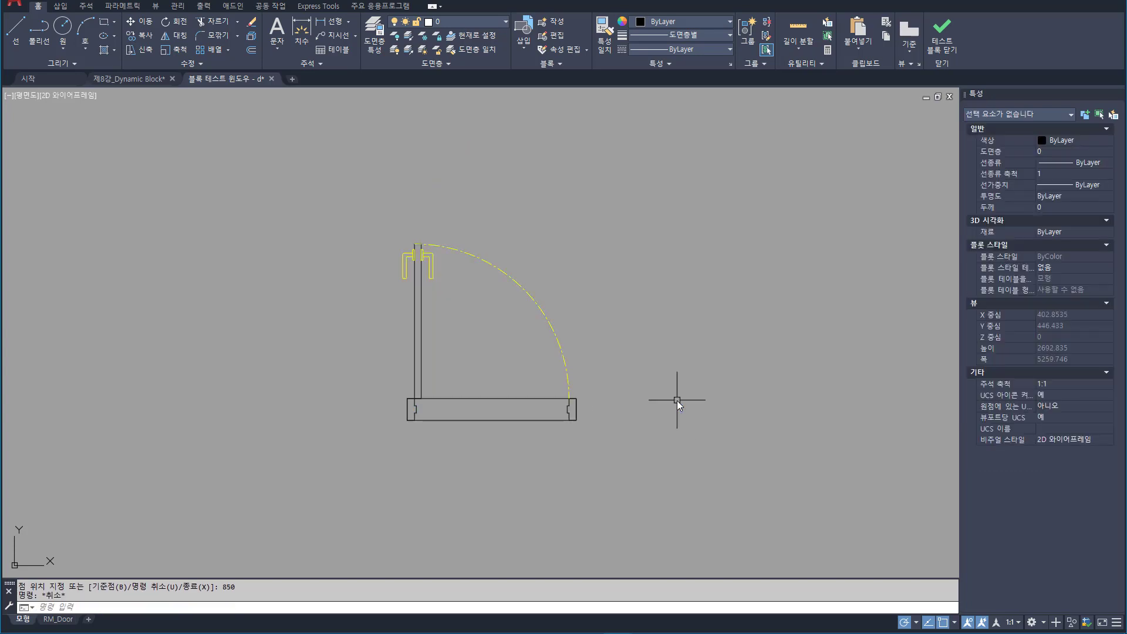
click(597, 432)
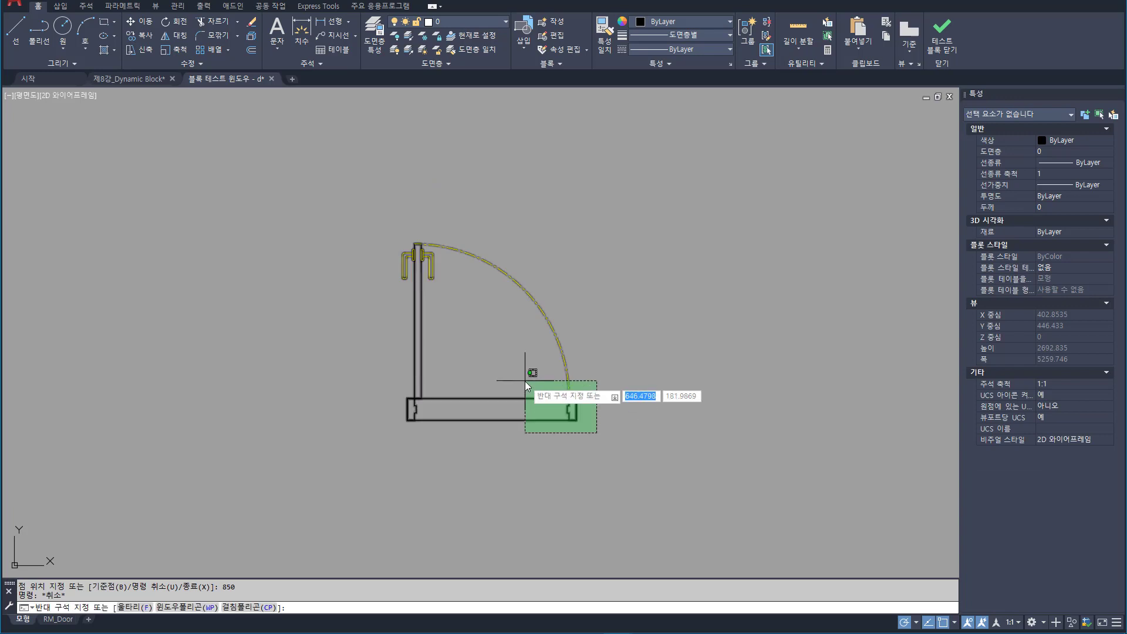
click(523, 384)
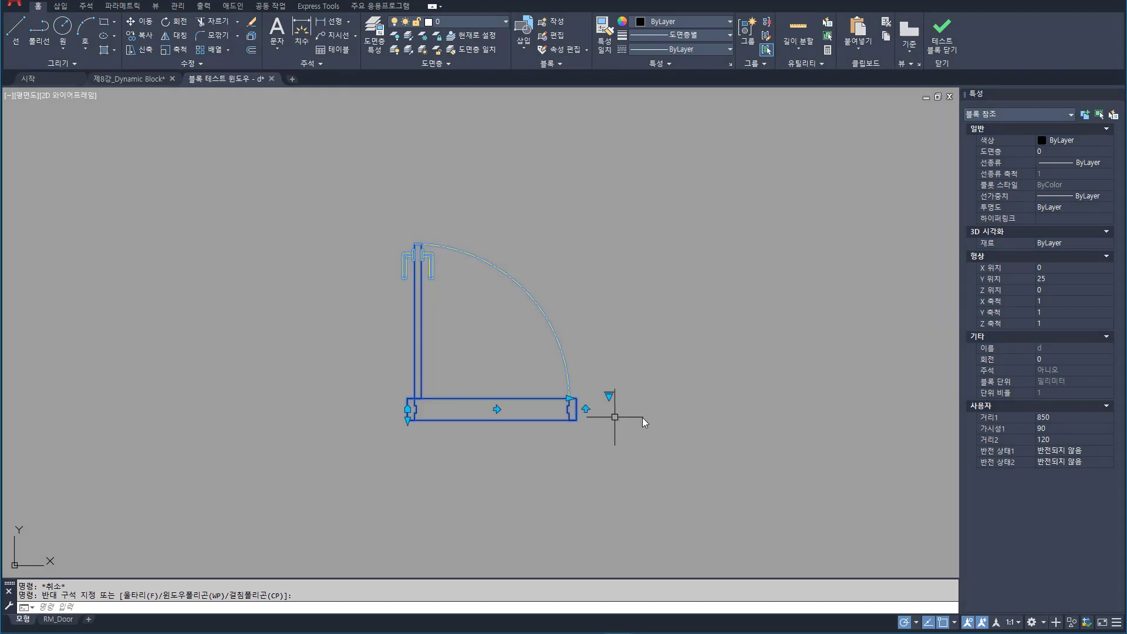
Close the block test and add the 반전 상태2 flip parameter to the selection set of the width parameter's (거리1) first Stretch action, keeping its frame.
click(942, 47)
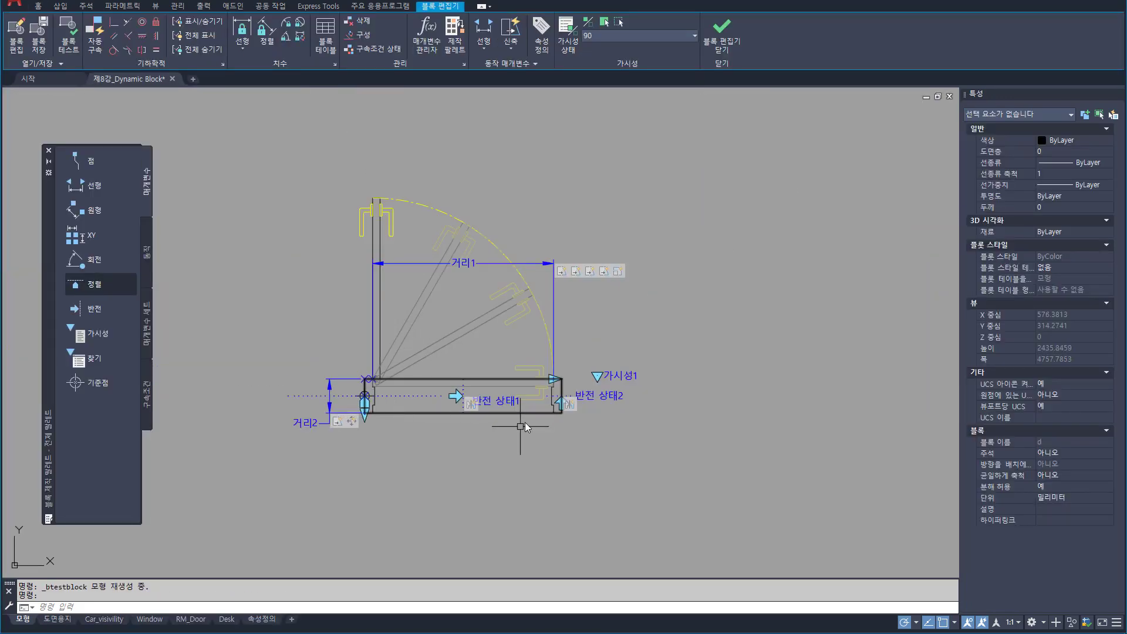
scroll(540, 415, up, 5)
scroll(622, 399, down, 3)
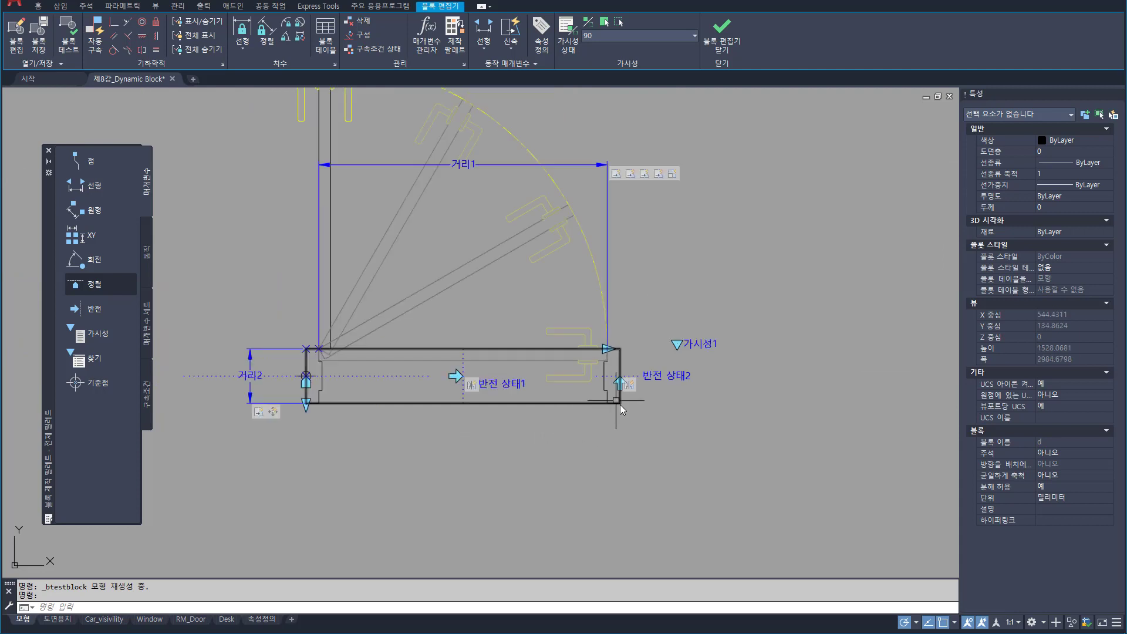
scroll(620, 404, down, 3)
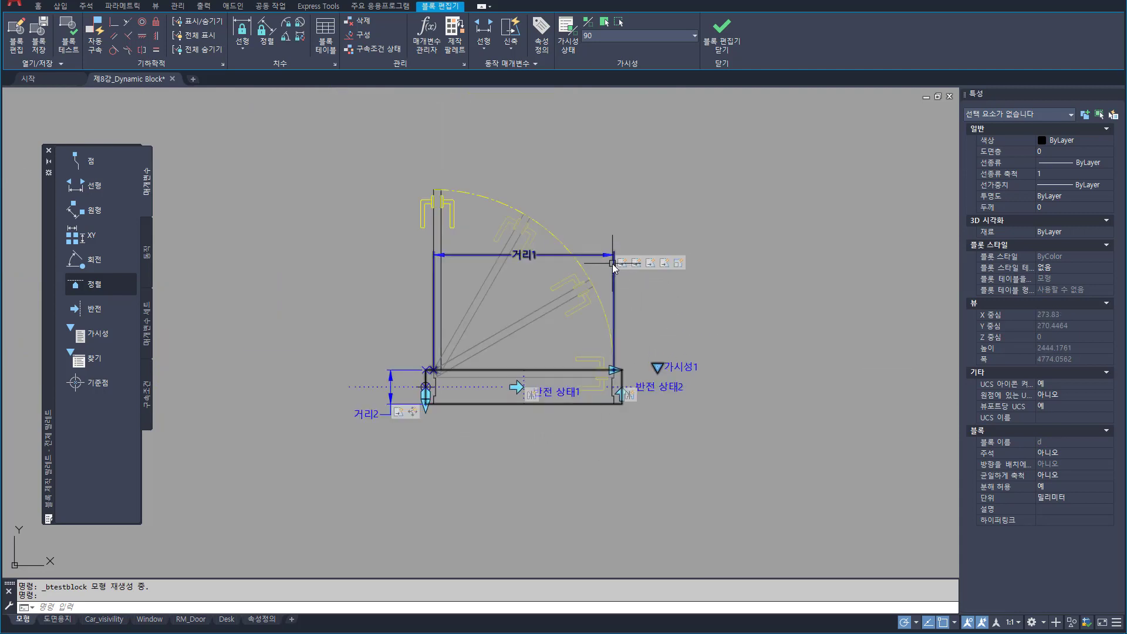
mouse_move(623, 266)
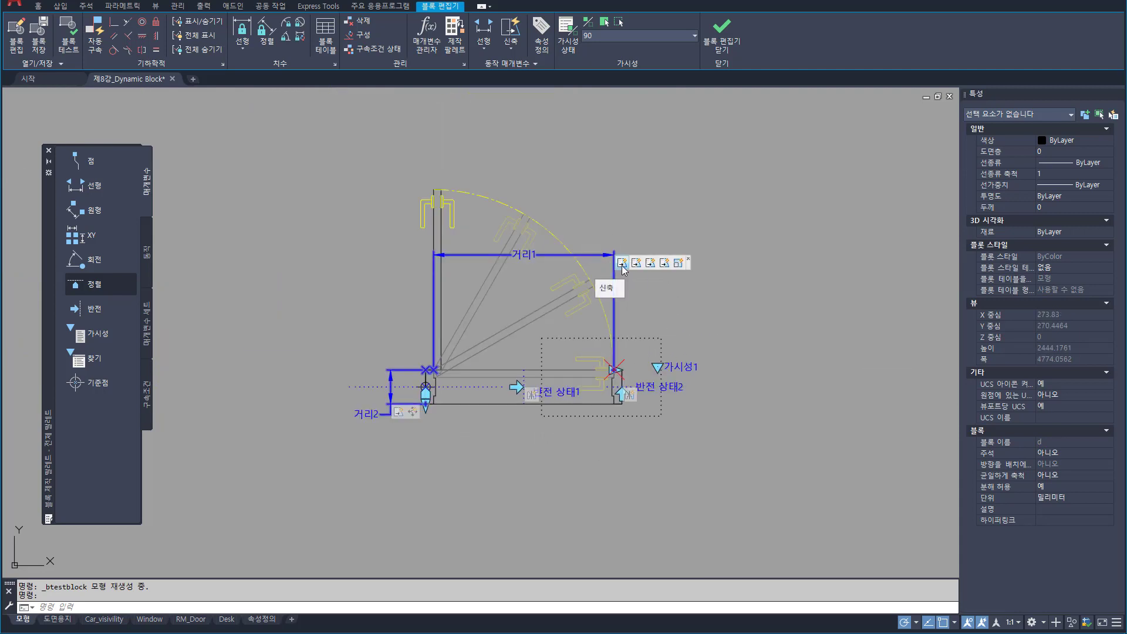
right_click(622, 264)
mouse_move(696, 292)
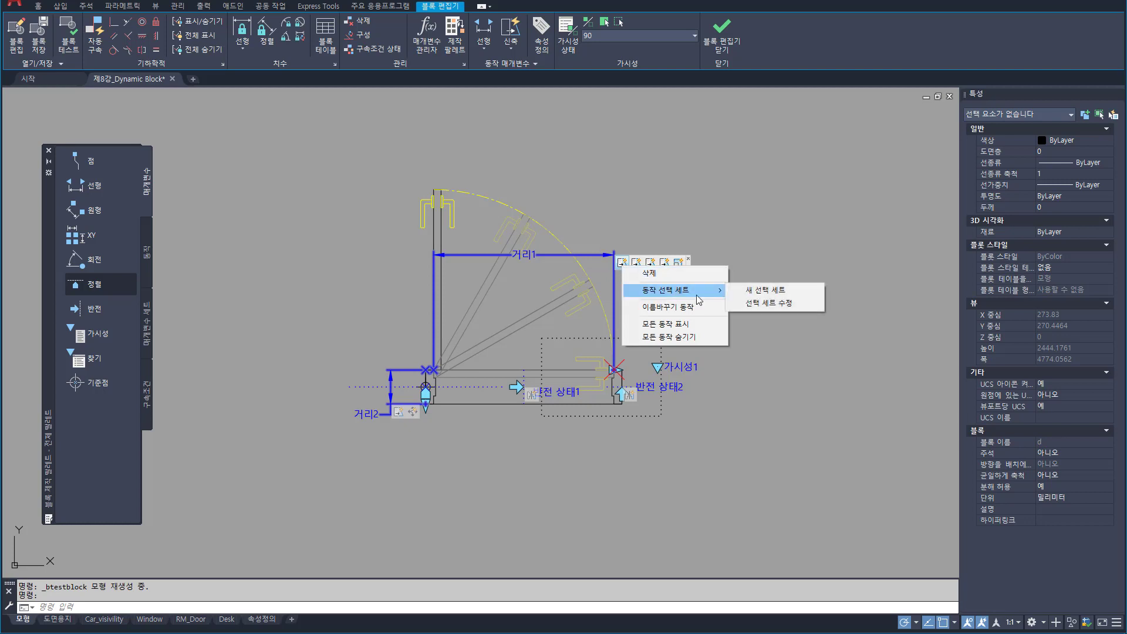
click(765, 309)
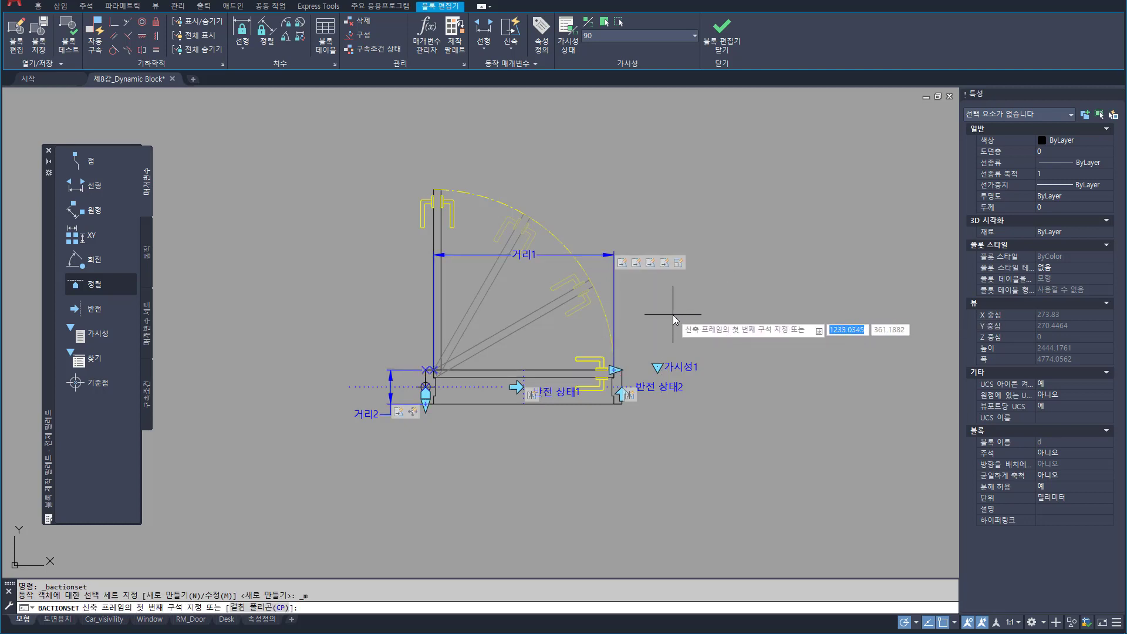
key(Return)
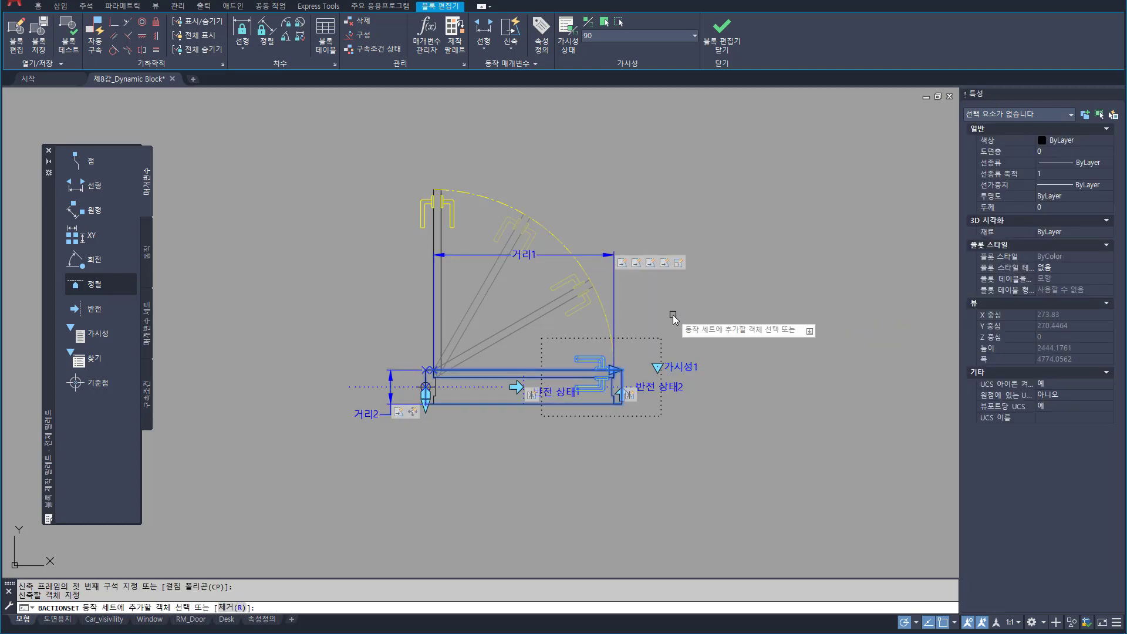
scroll(640, 407, up, 6)
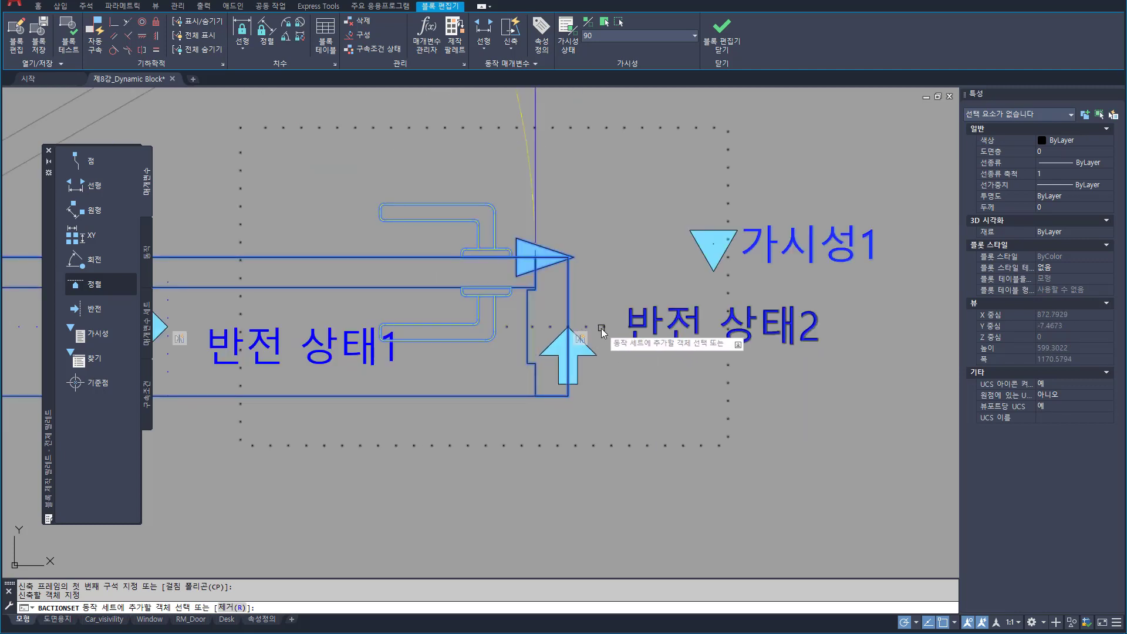
click(692, 356)
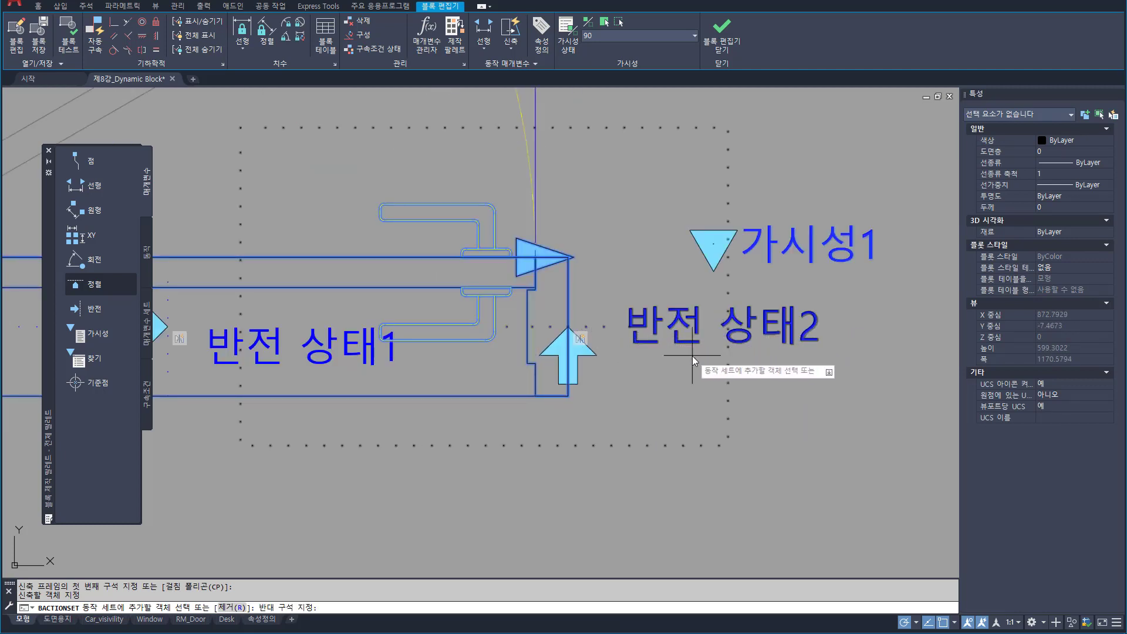
click(631, 278)
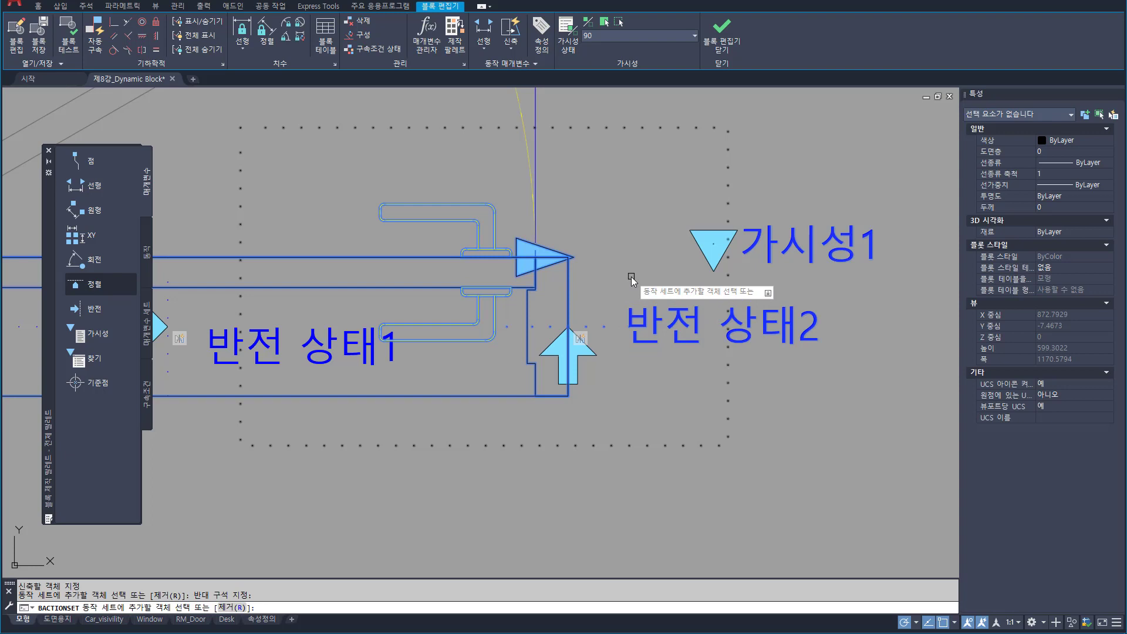
key(Return)
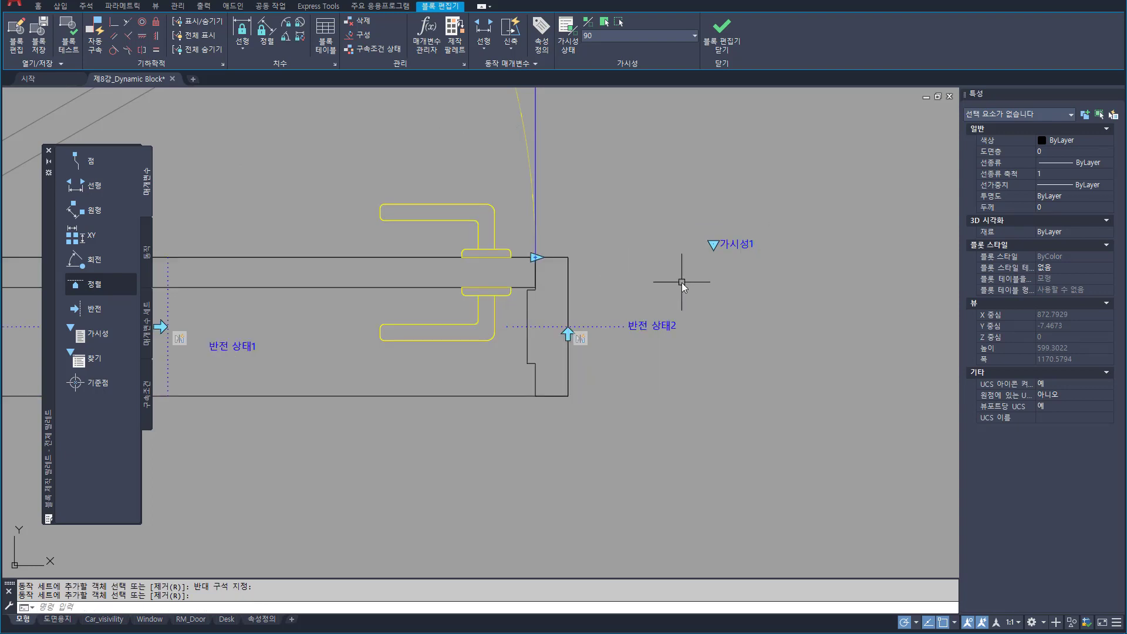
Test the block by flipping 반전 상태2, stretching the width (거리1) to about 1262 and enlarging the depth (거리2), and close the test.
scroll(708, 310, down, 2)
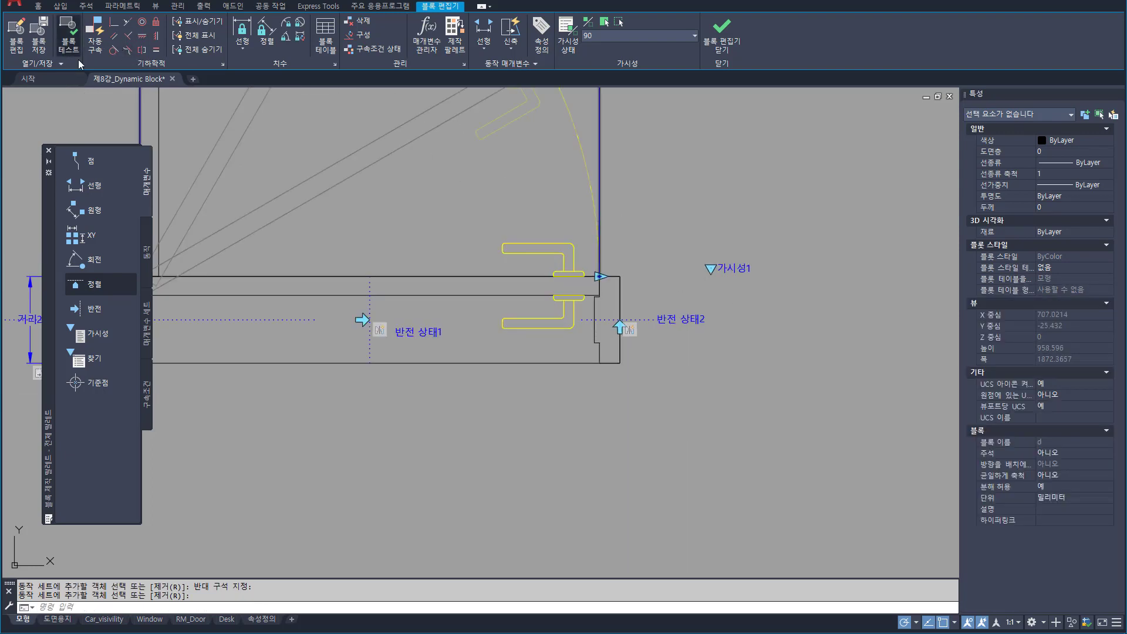
click(77, 54)
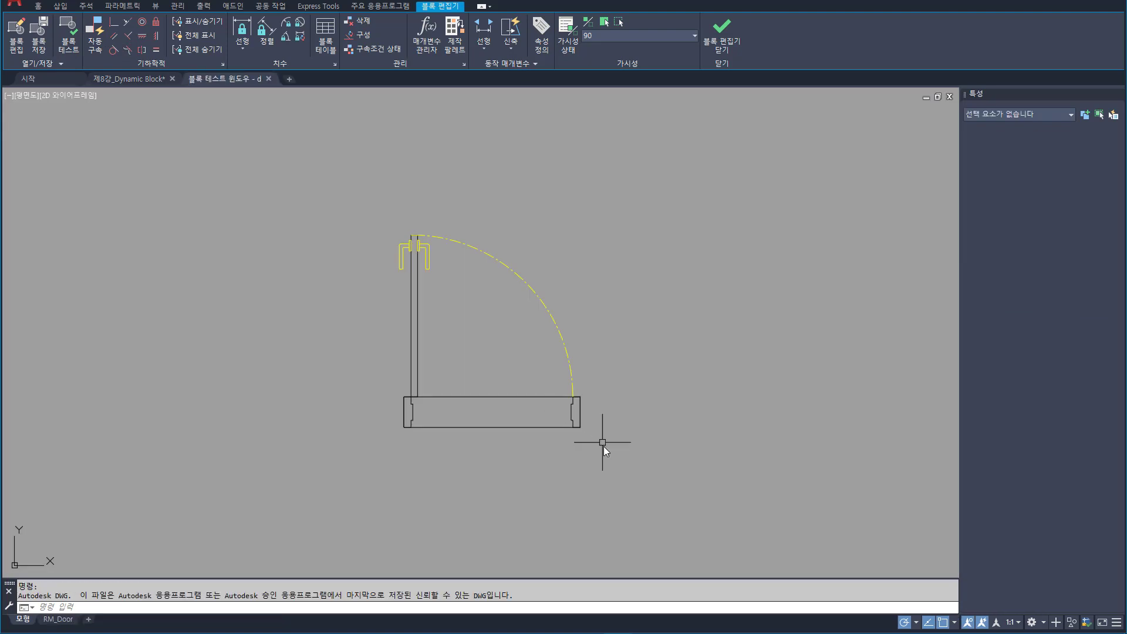
click(602, 443)
click(533, 380)
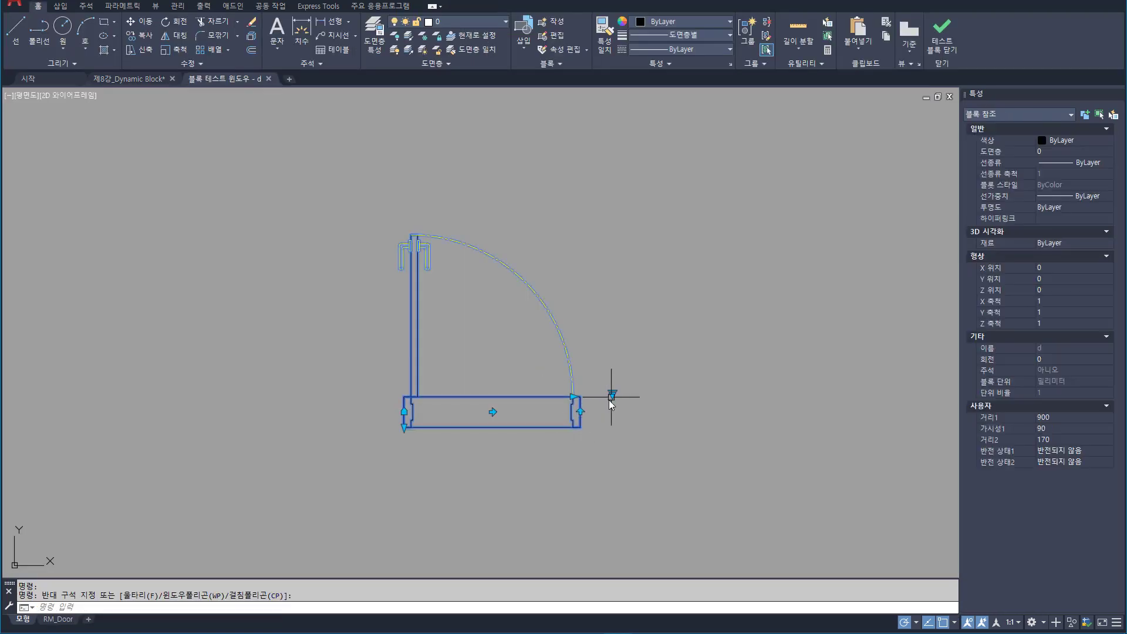
click(580, 412)
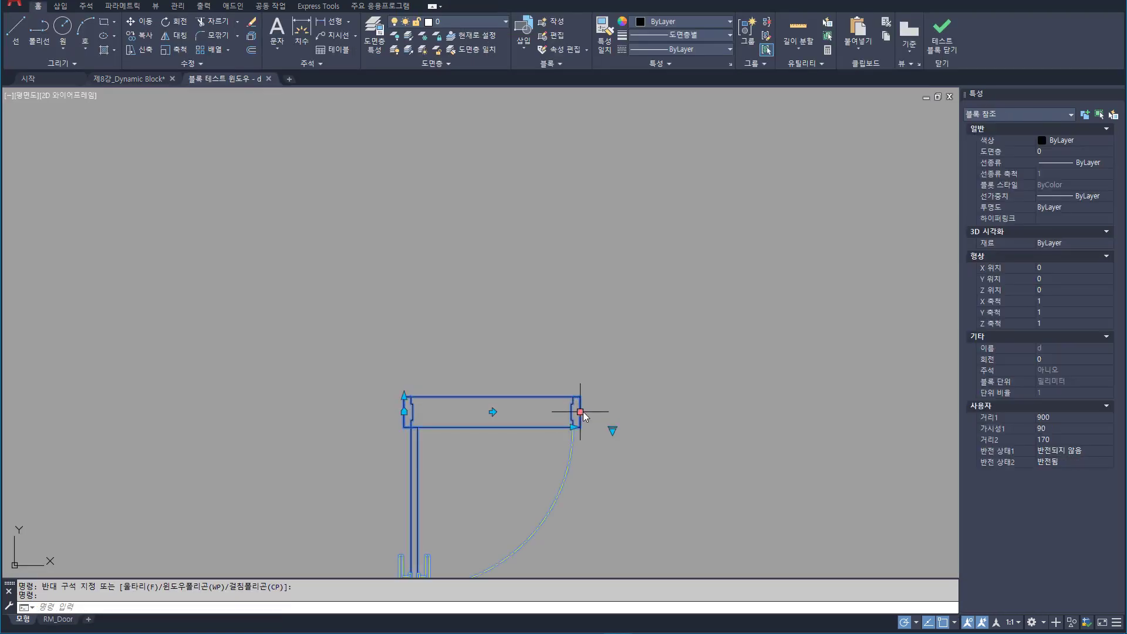
click(574, 428)
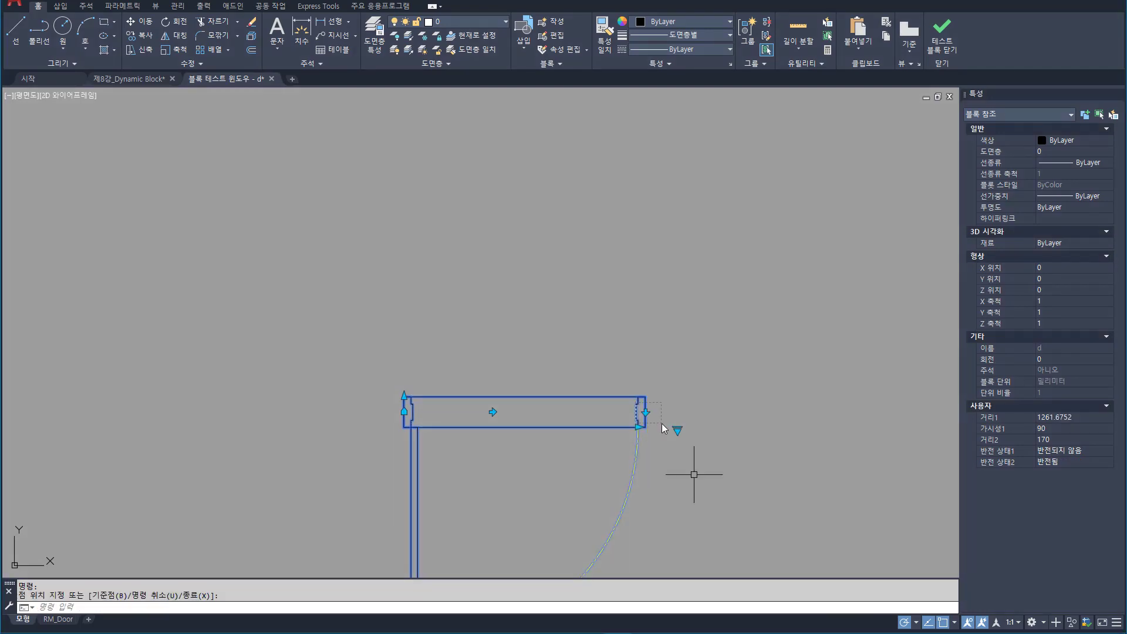
click(403, 397)
click(411, 273)
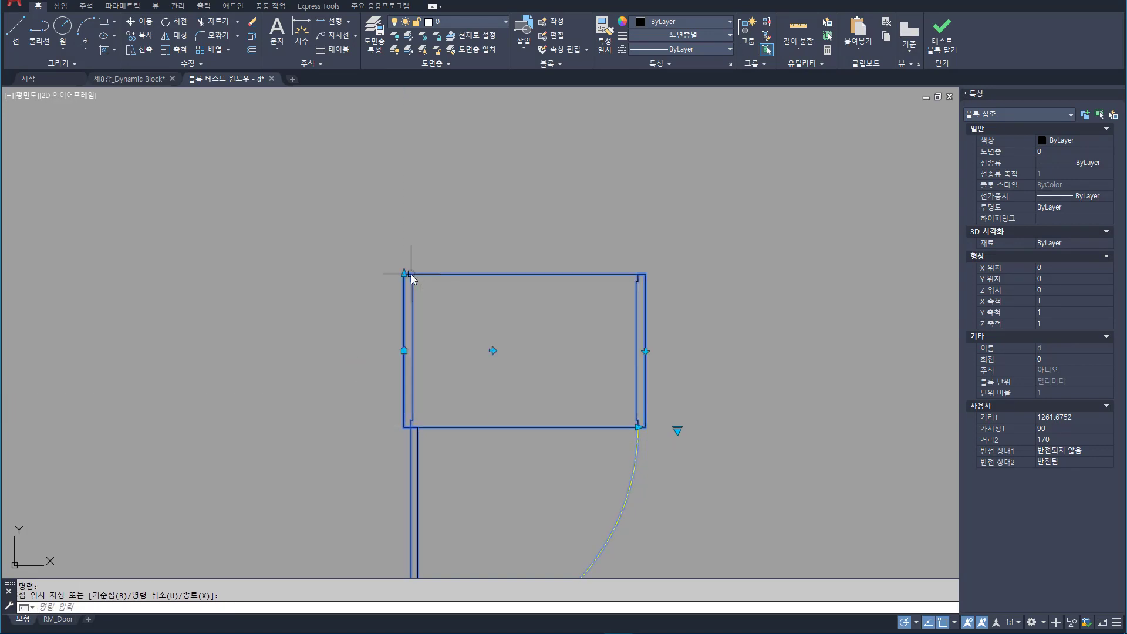
key(Escape)
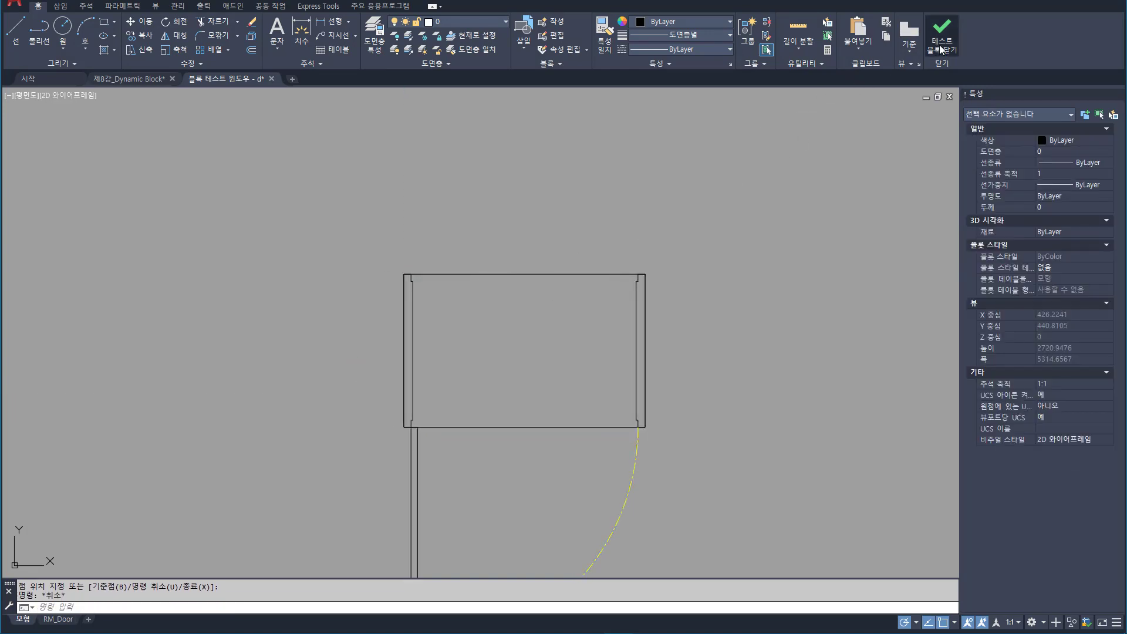
click(939, 47)
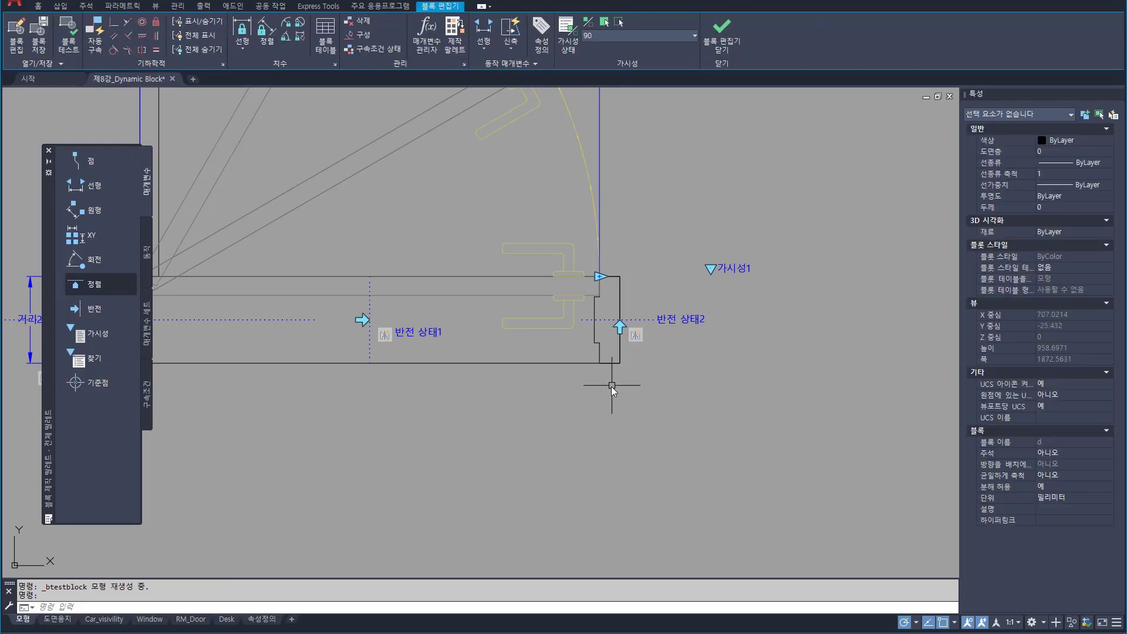
Regenerate the drawing and attach a Move action for the 반전 상태1 flip parameter to the second point of the width parameter (거리1).
text(RE)
key(Return)
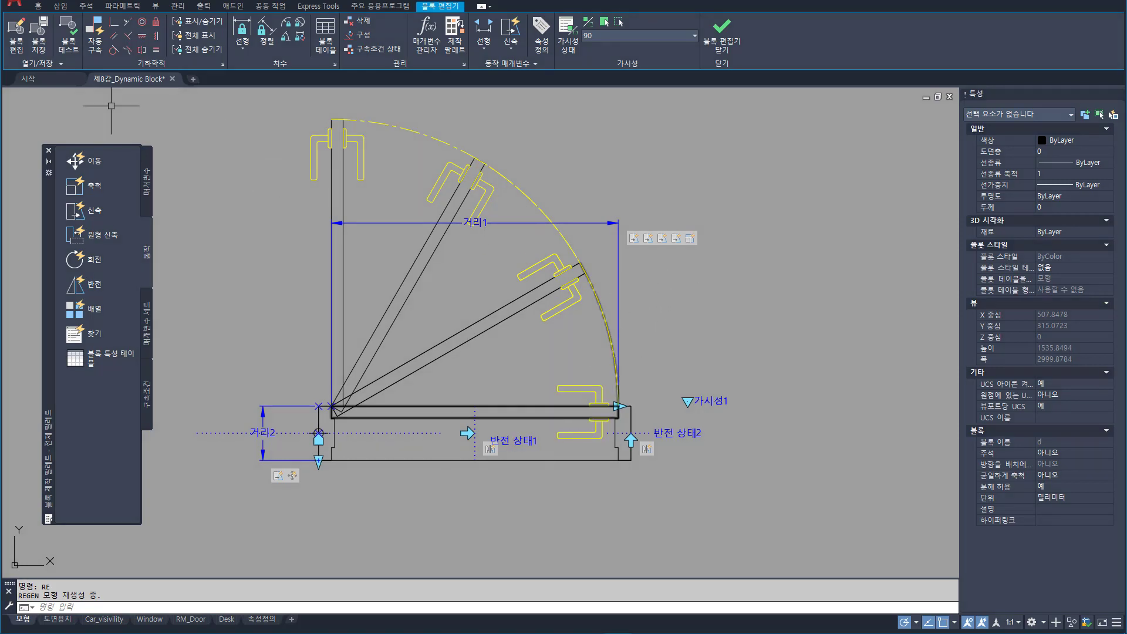
click(82, 161)
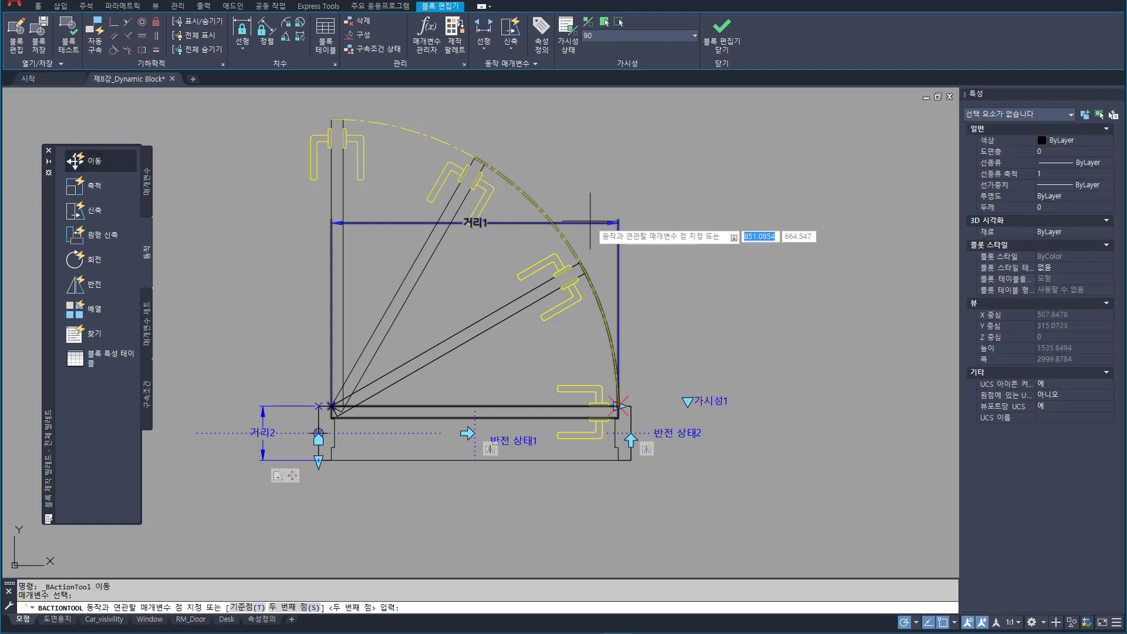
click(590, 221)
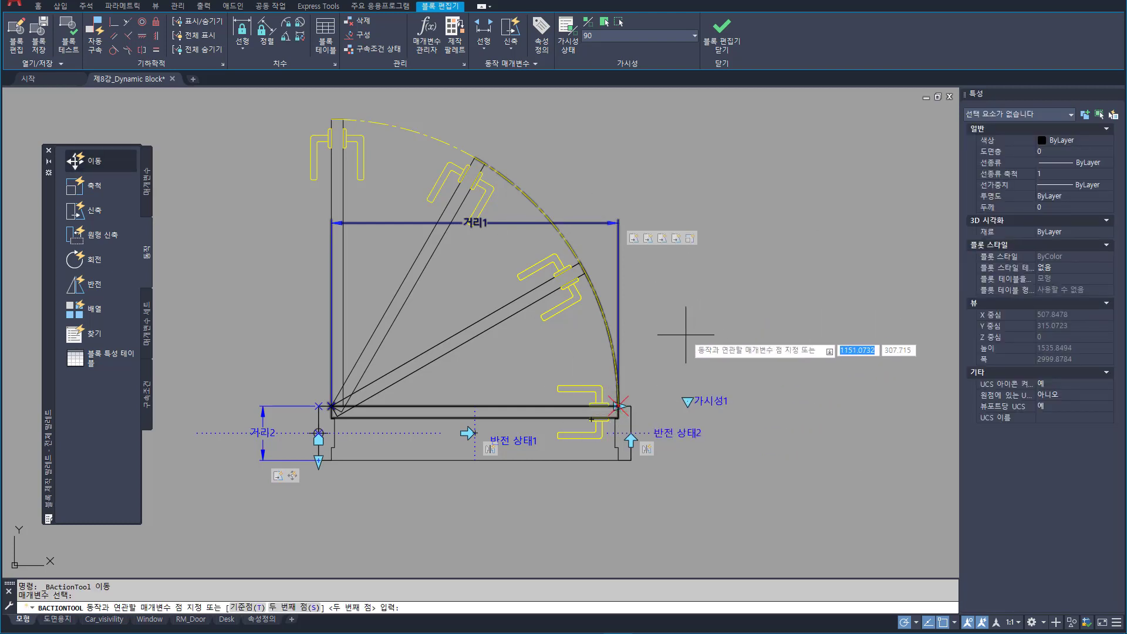
key(Return)
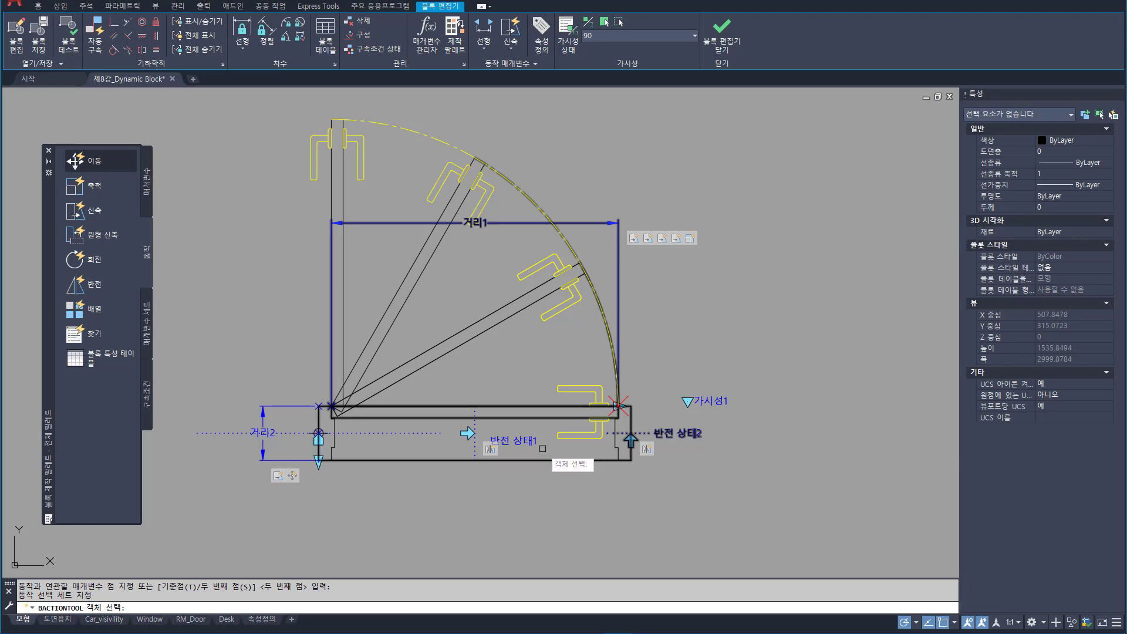
click(473, 435)
key(Return)
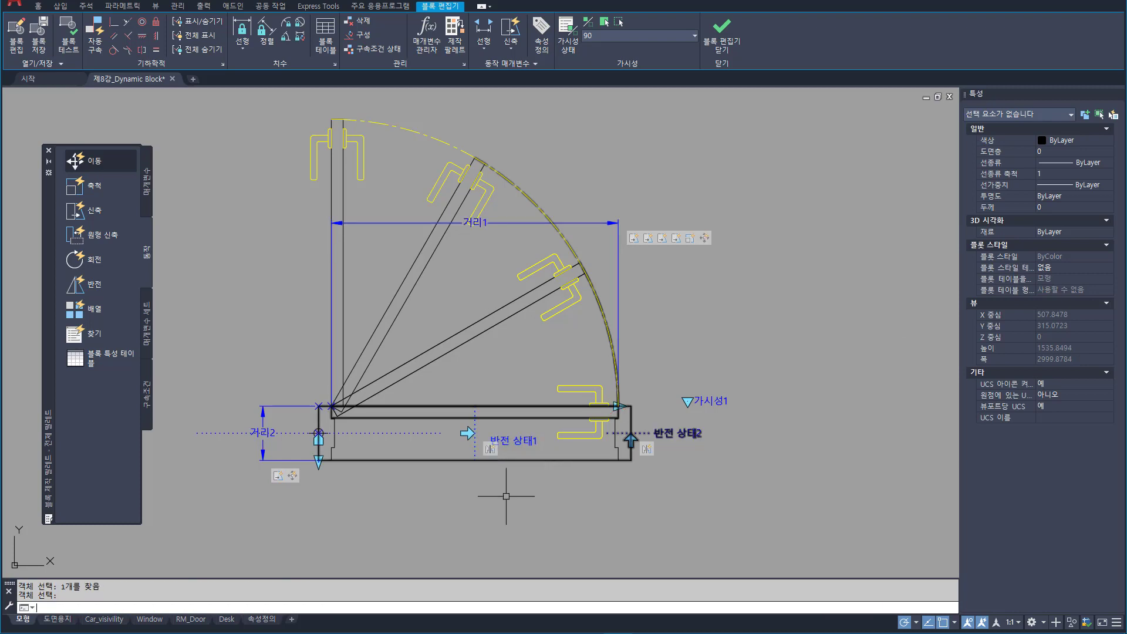
Set the distance multiplier of the width parameter's new Move action to 0.5.
click(704, 238)
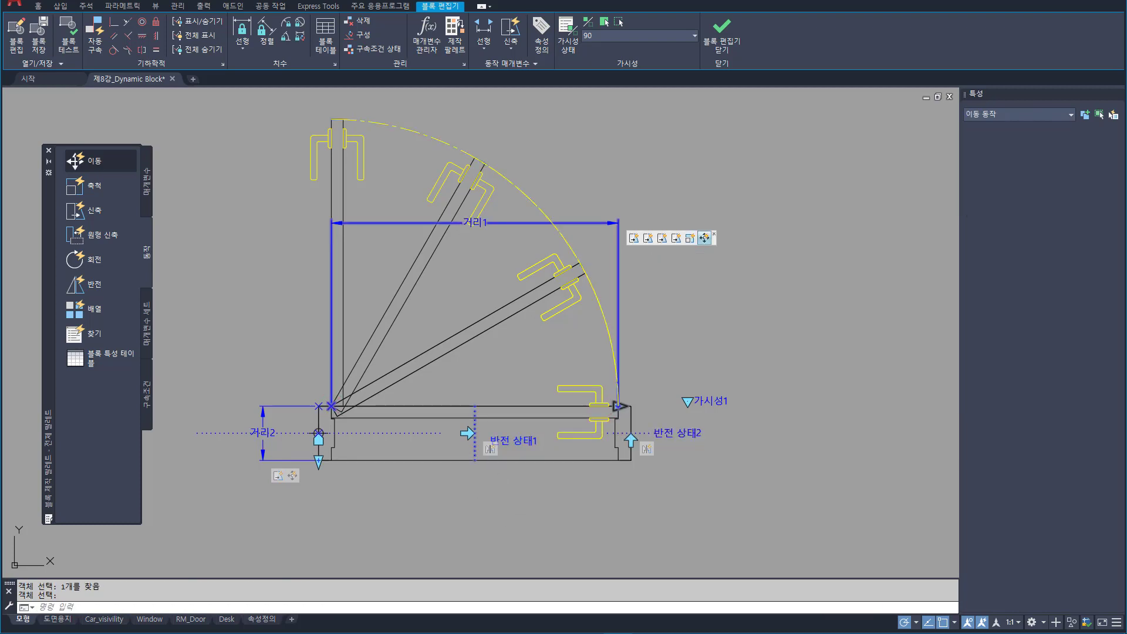
click(1051, 268)
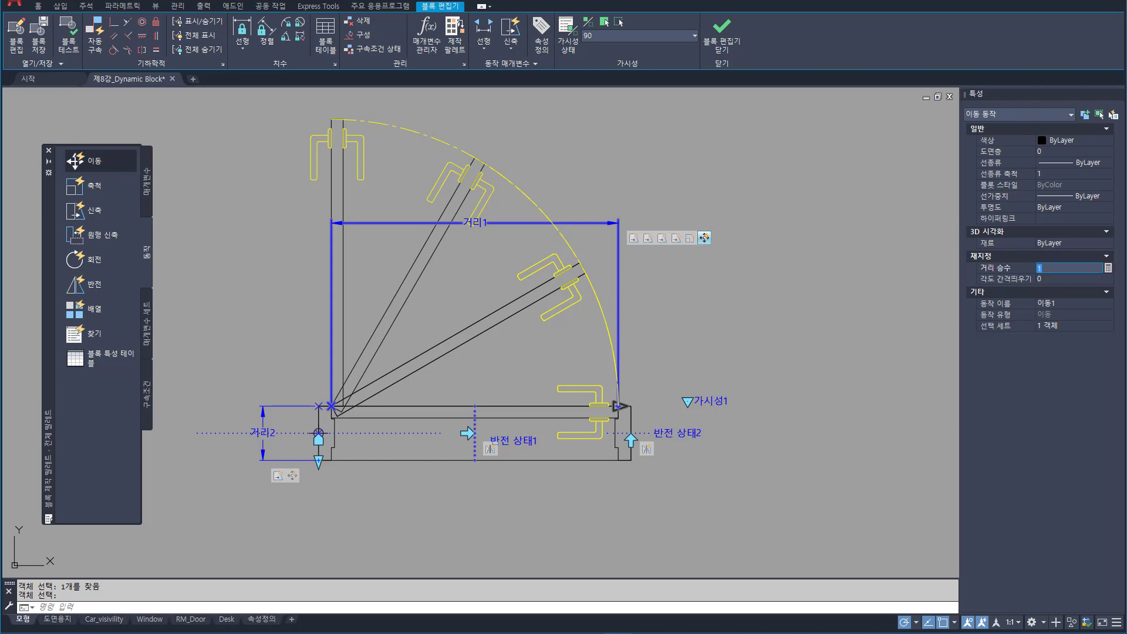
key(Return)
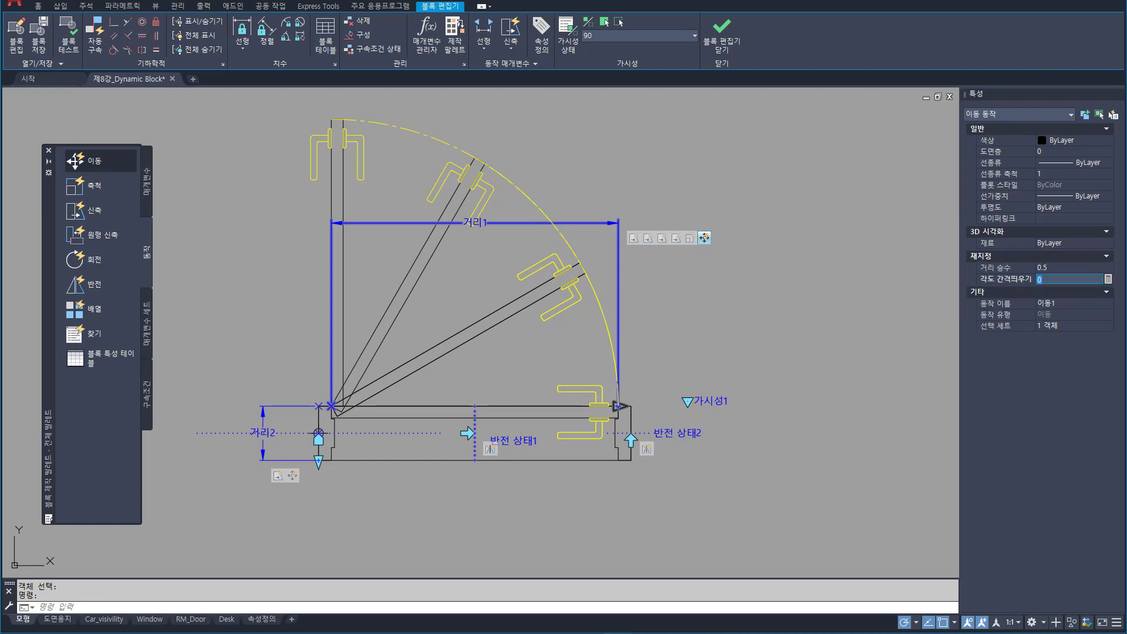
Test the block by stretching the width (거리1) to about 1264 and the depth (거리2) to about 489, and close the test.
click(68, 36)
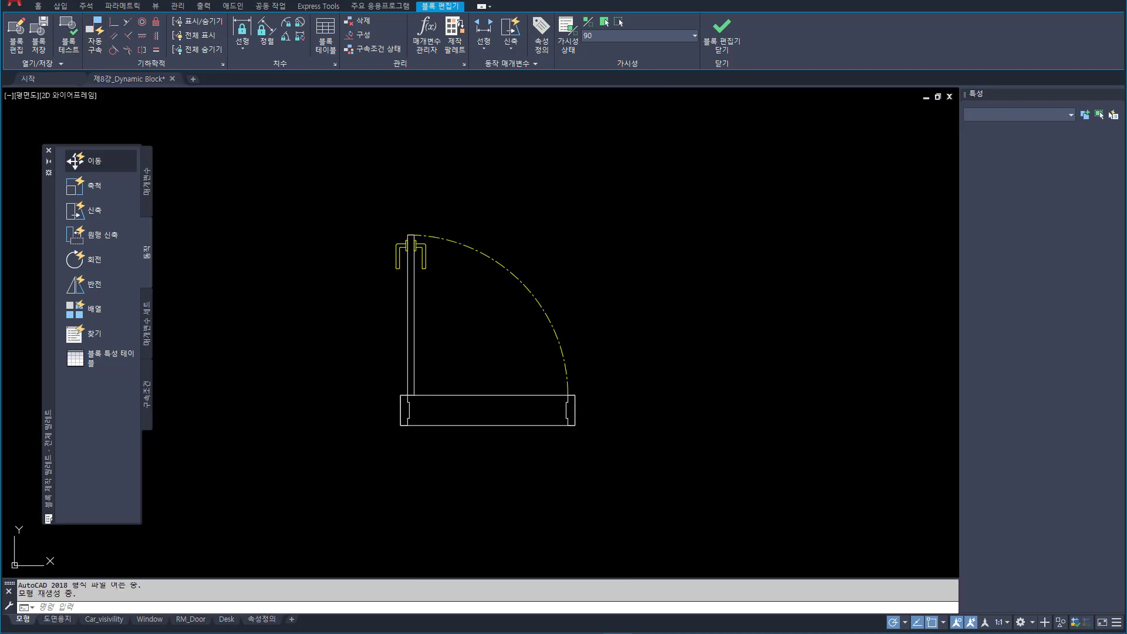
click(582, 356)
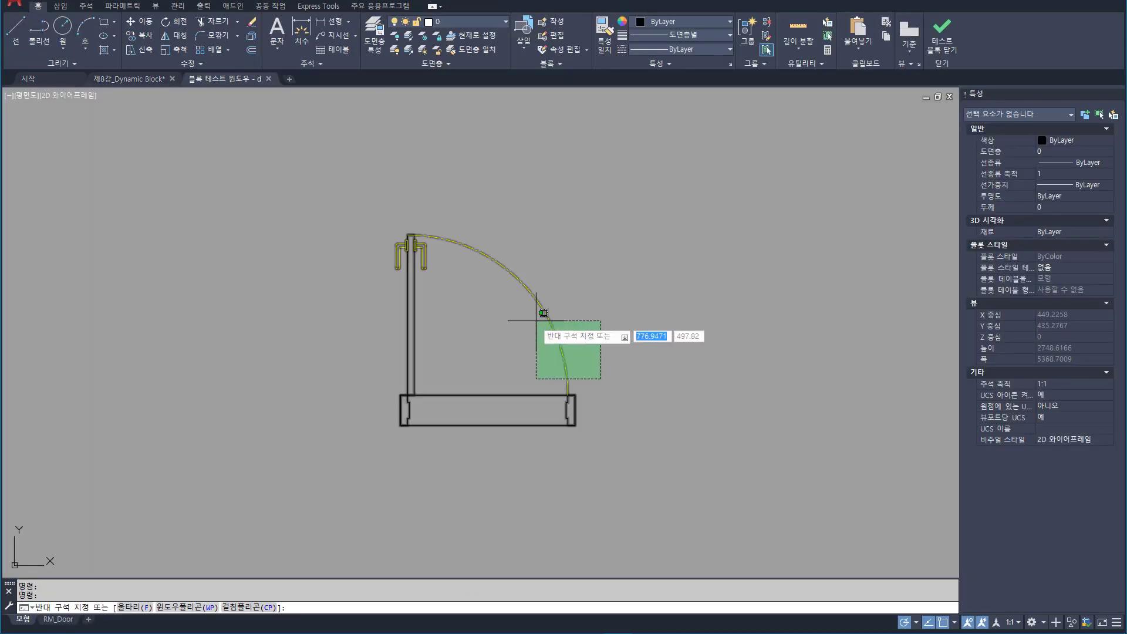
click(546, 317)
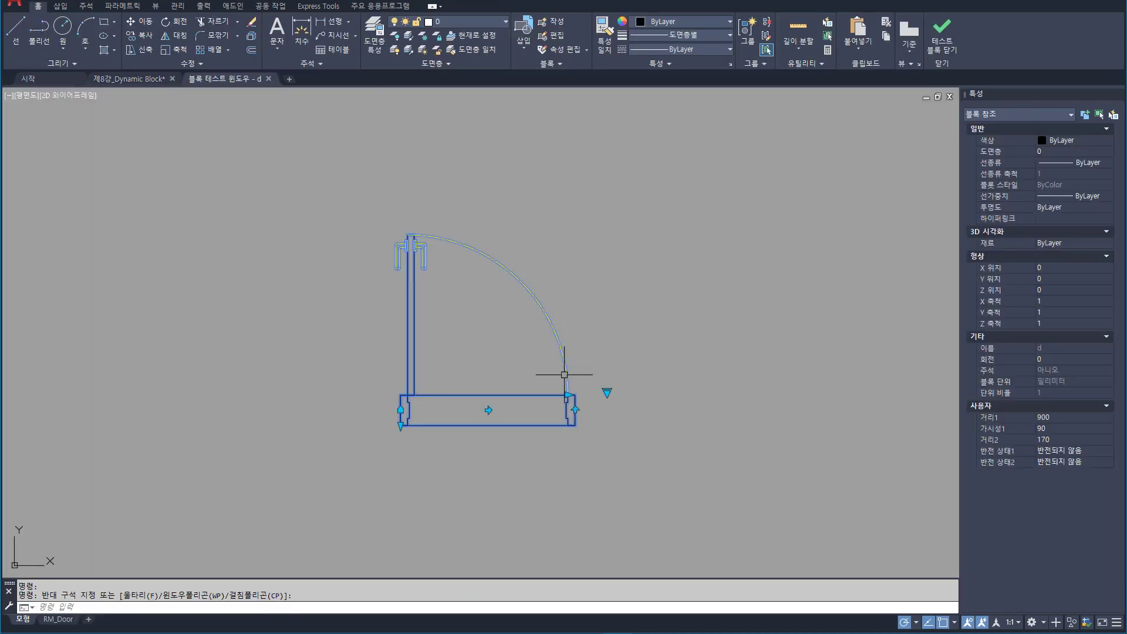
click(576, 406)
click(632, 384)
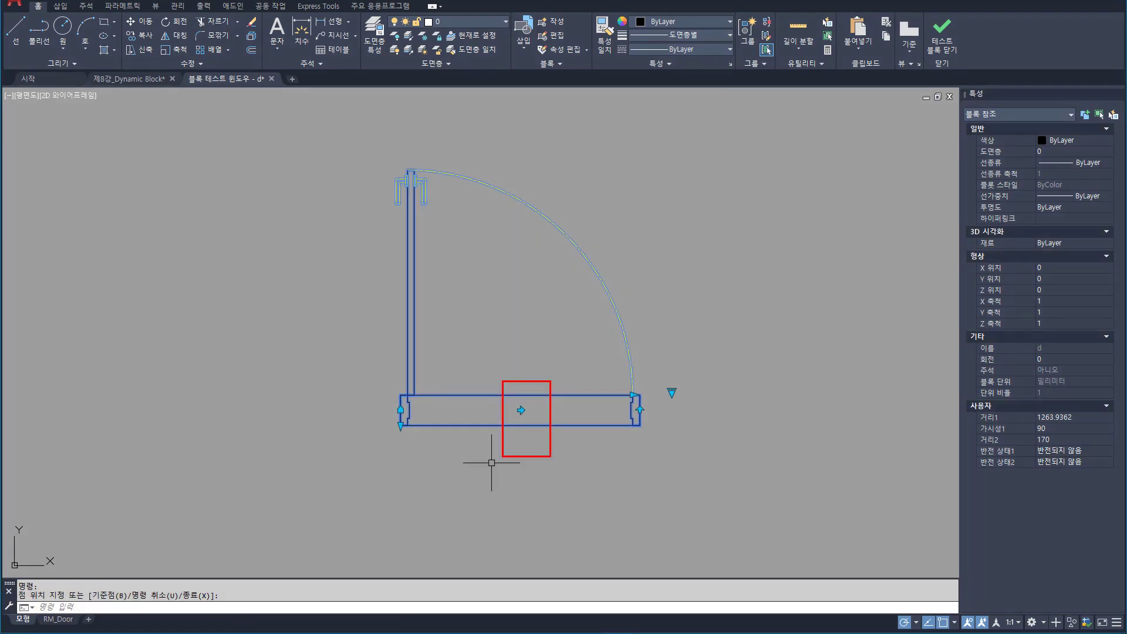
click(400, 425)
click(405, 481)
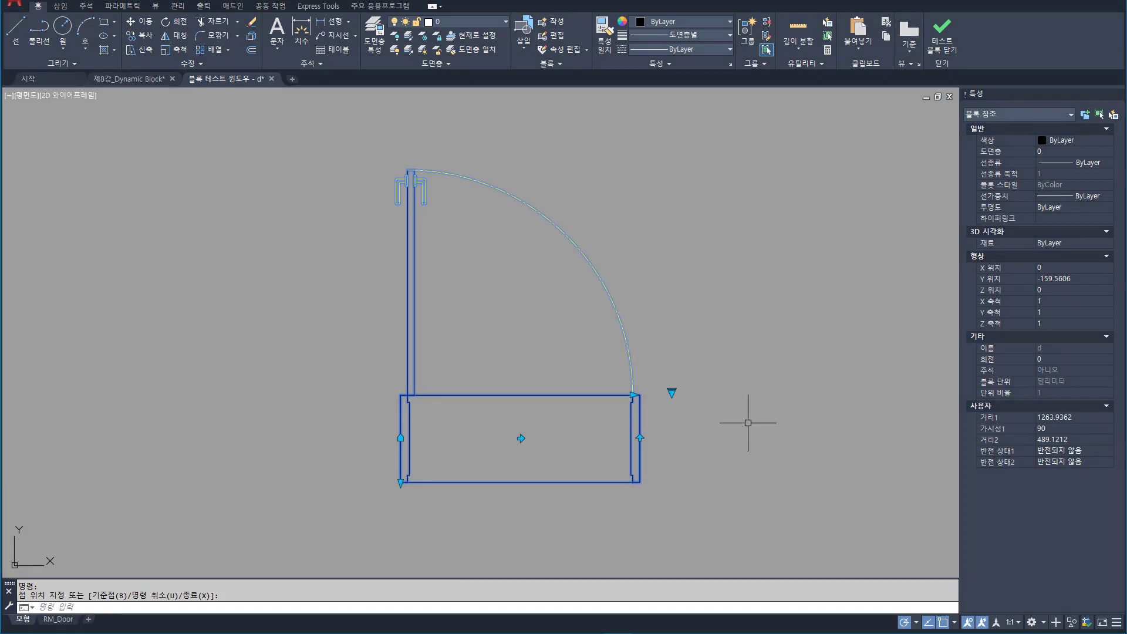
click(941, 35)
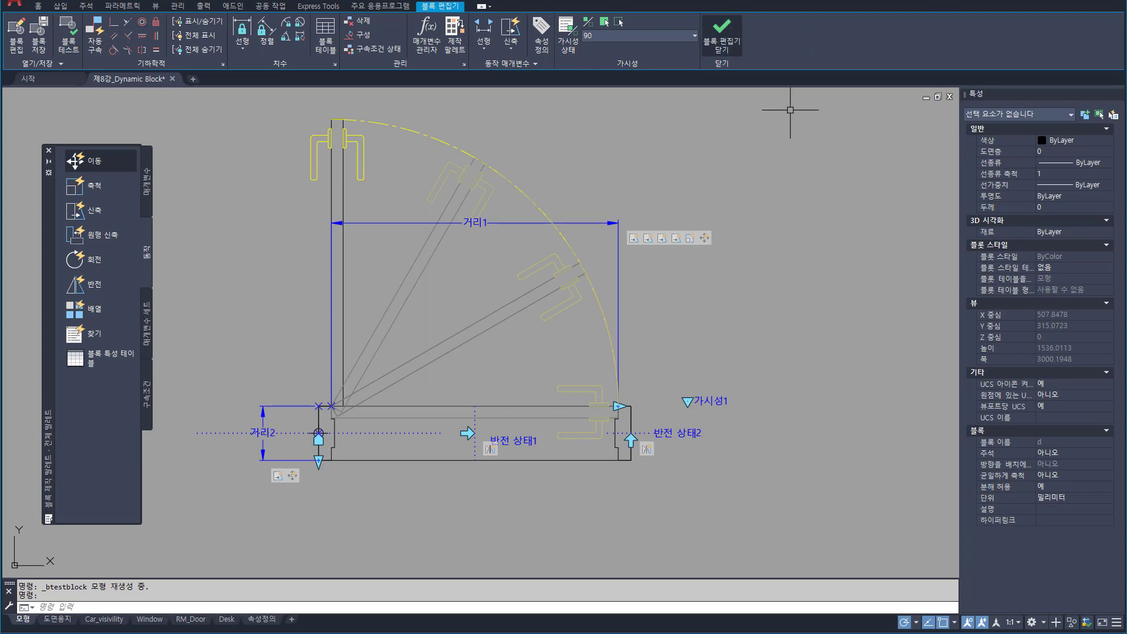
Close the block editor and insert block d in the empty area above the dimensioned reference door.
click(721, 35)
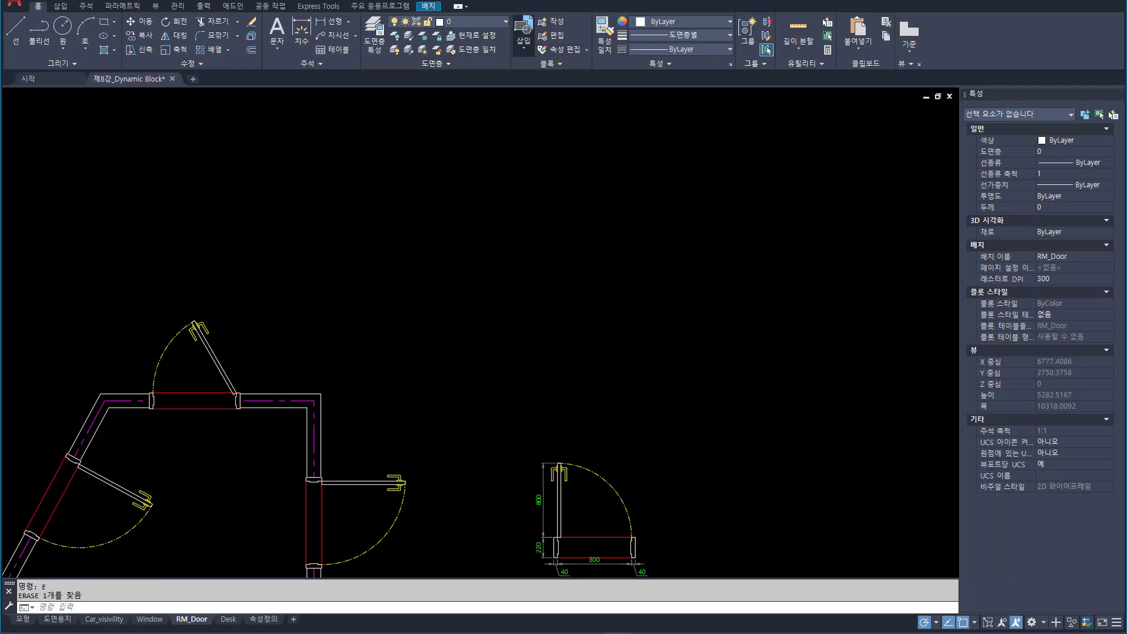
click(523, 32)
click(381, 117)
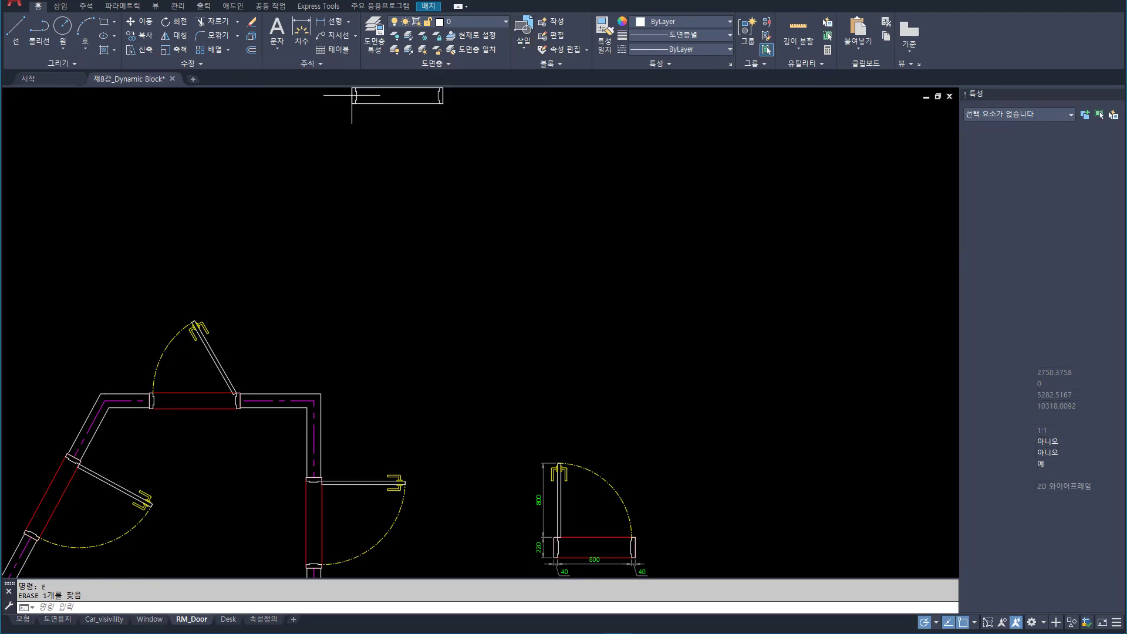
click(532, 332)
key(Escape)
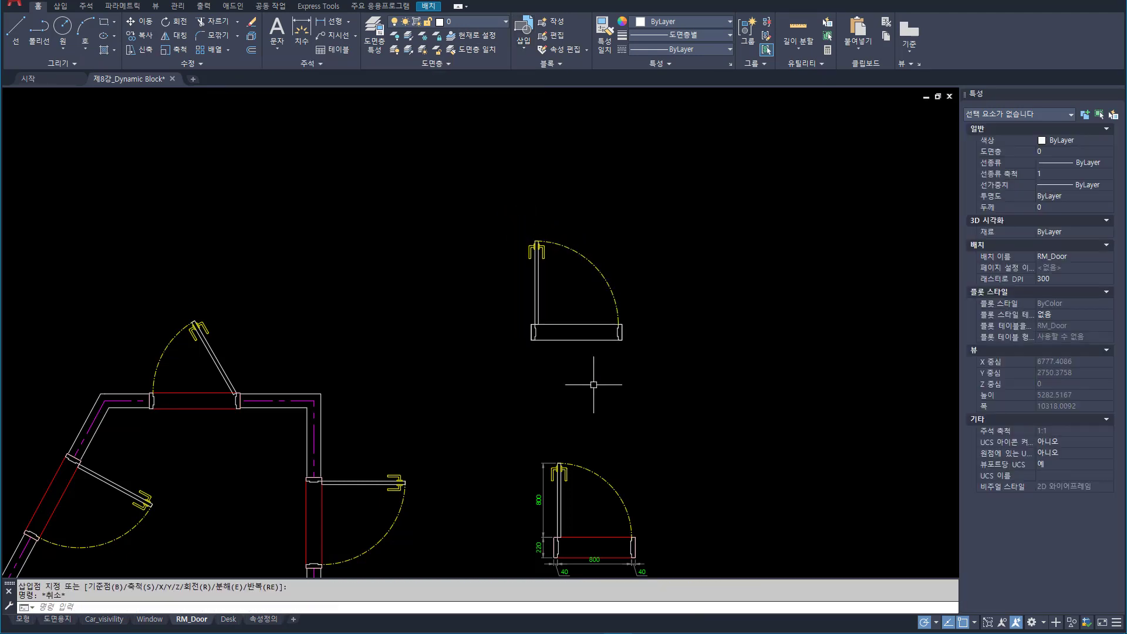
key(Escape)
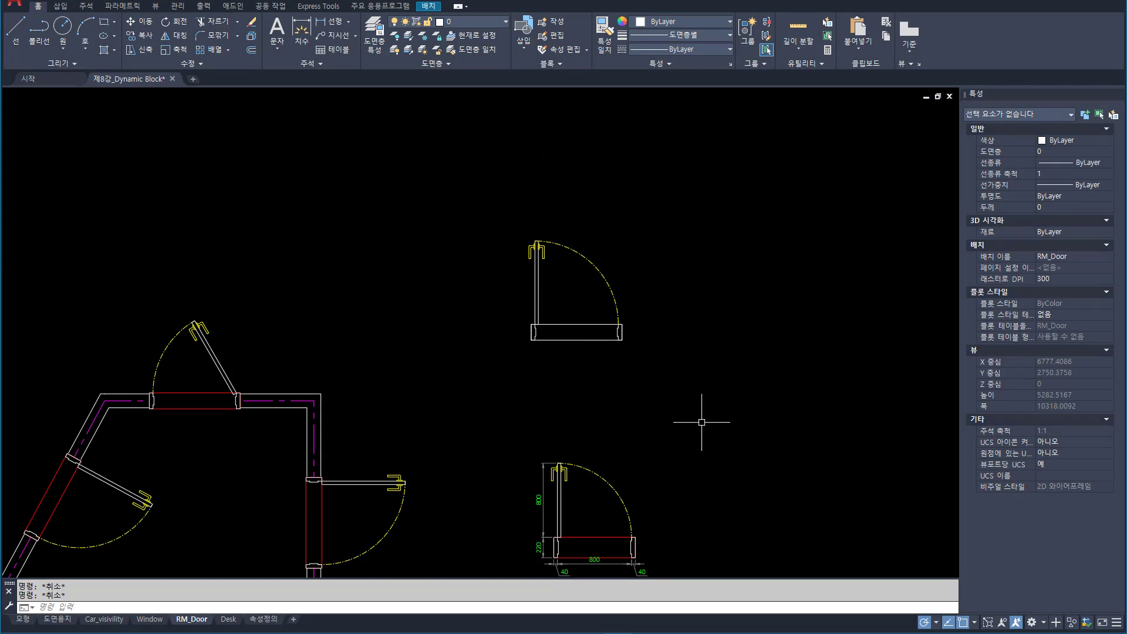
Set WIPEOUTFRAME to 0 to hide the wipeout frames.
text(IP)
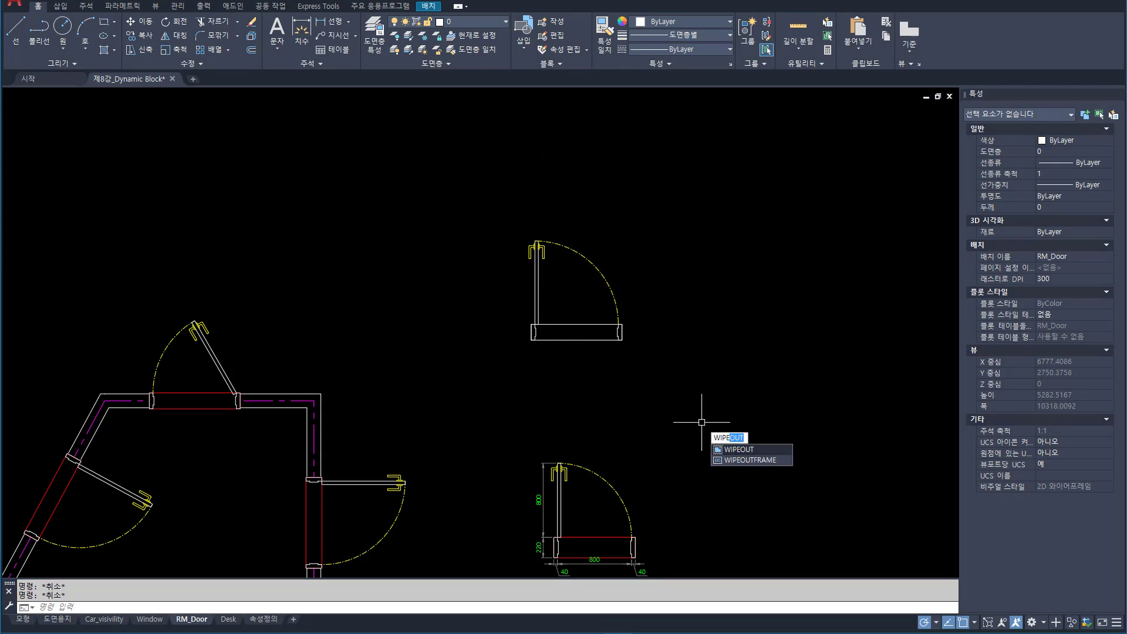
text(E)
key(Down)
key(Return)
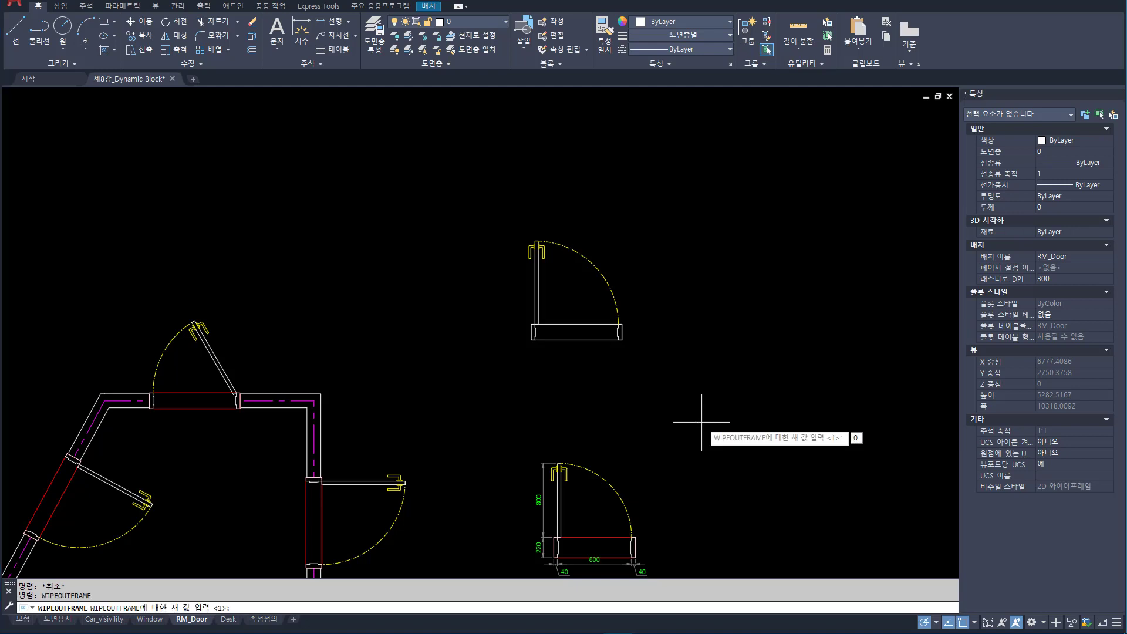
key(Return)
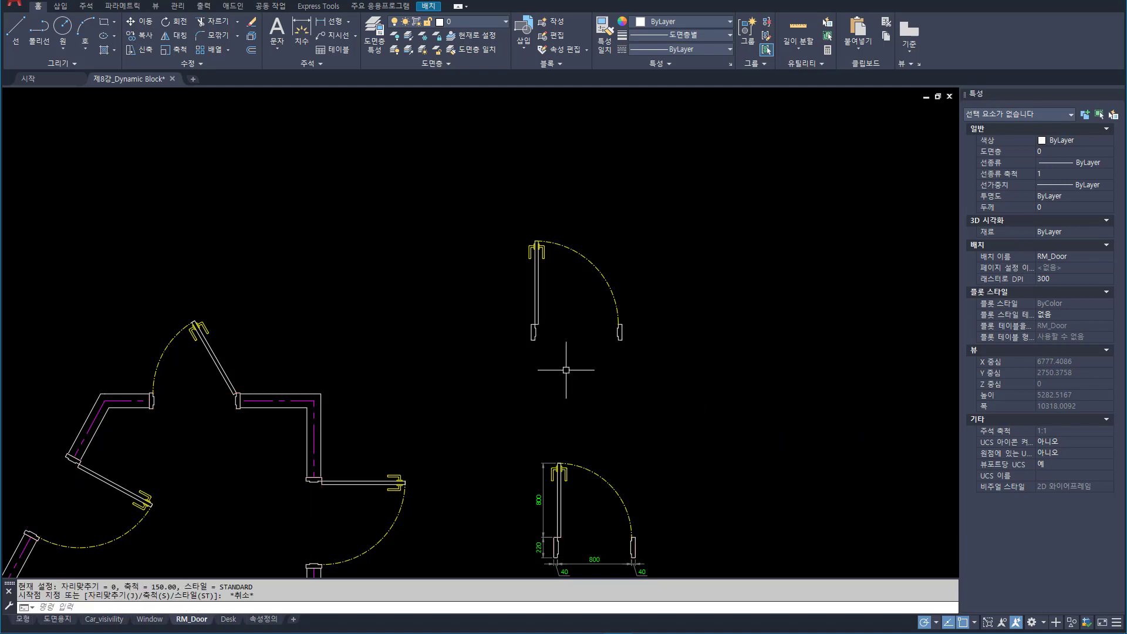
Draw a multiline wall at scale 150 above the inserted door, running about 3057 horizontally and continuing diagonally down to the right.
key(Return)
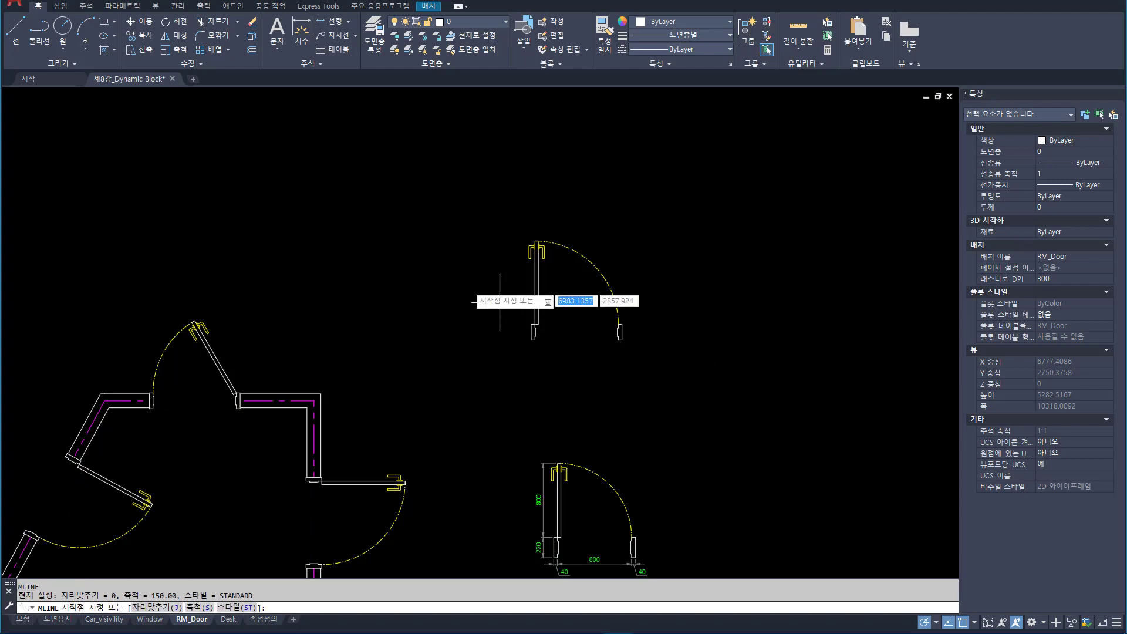
click(405, 195)
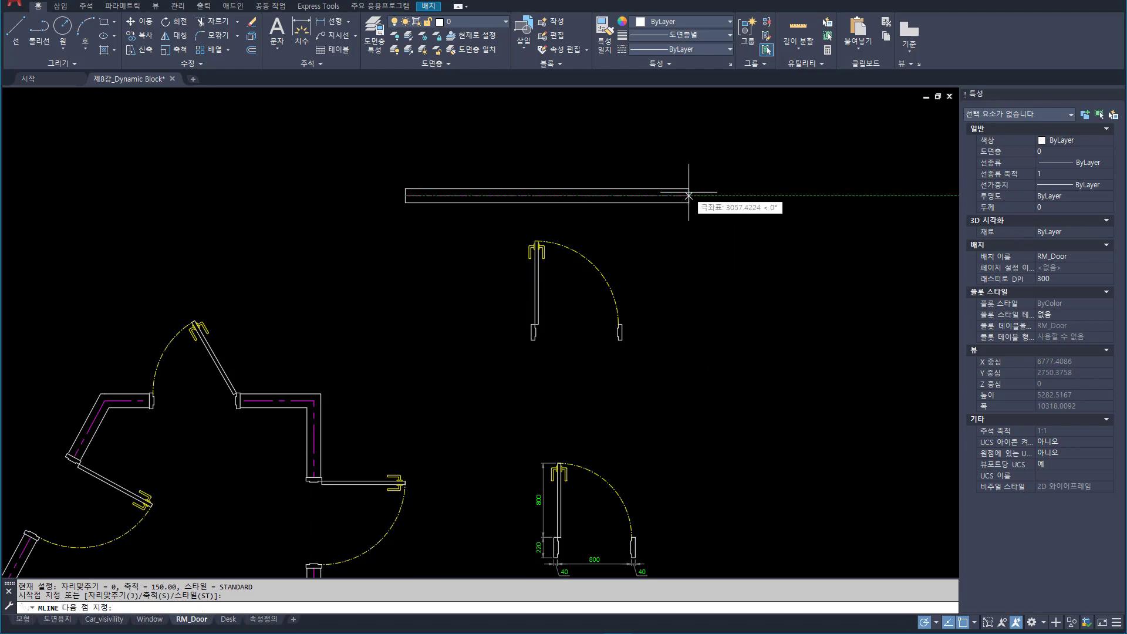
click(690, 194)
click(862, 455)
key(Return)
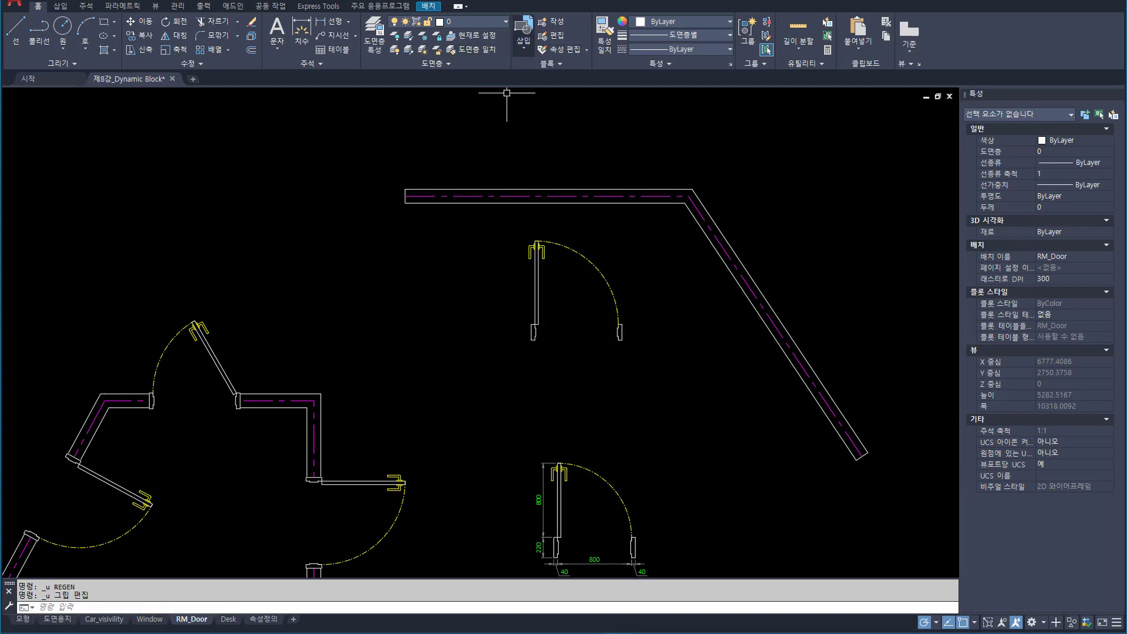
Insert block d on the centreline of the new wall's horizontal segment.
click(523, 32)
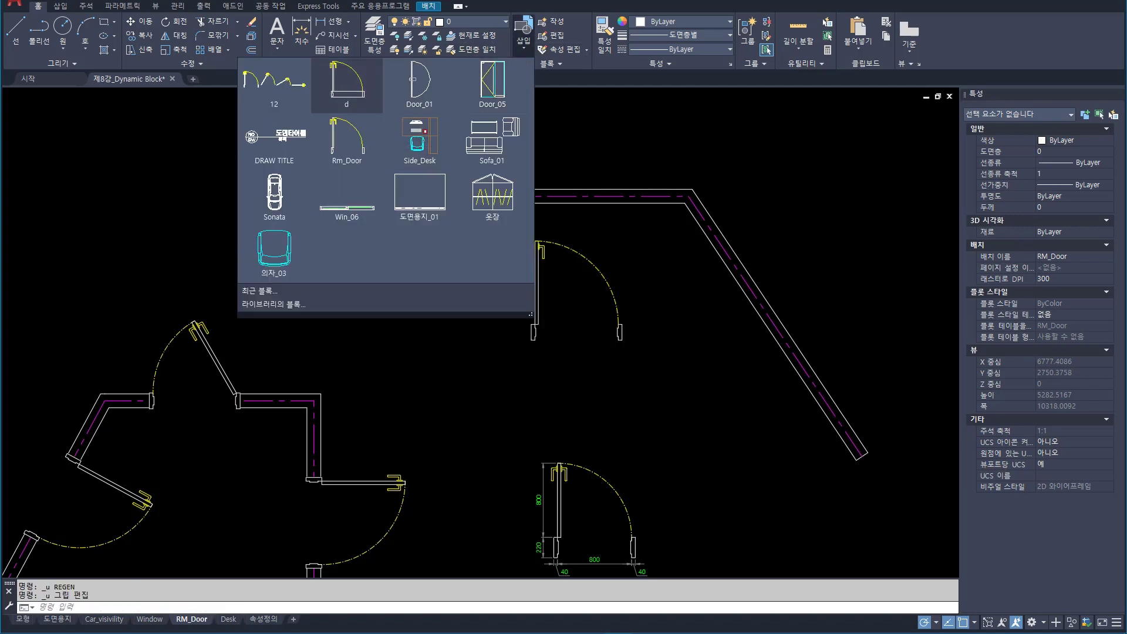
click(347, 82)
click(520, 194)
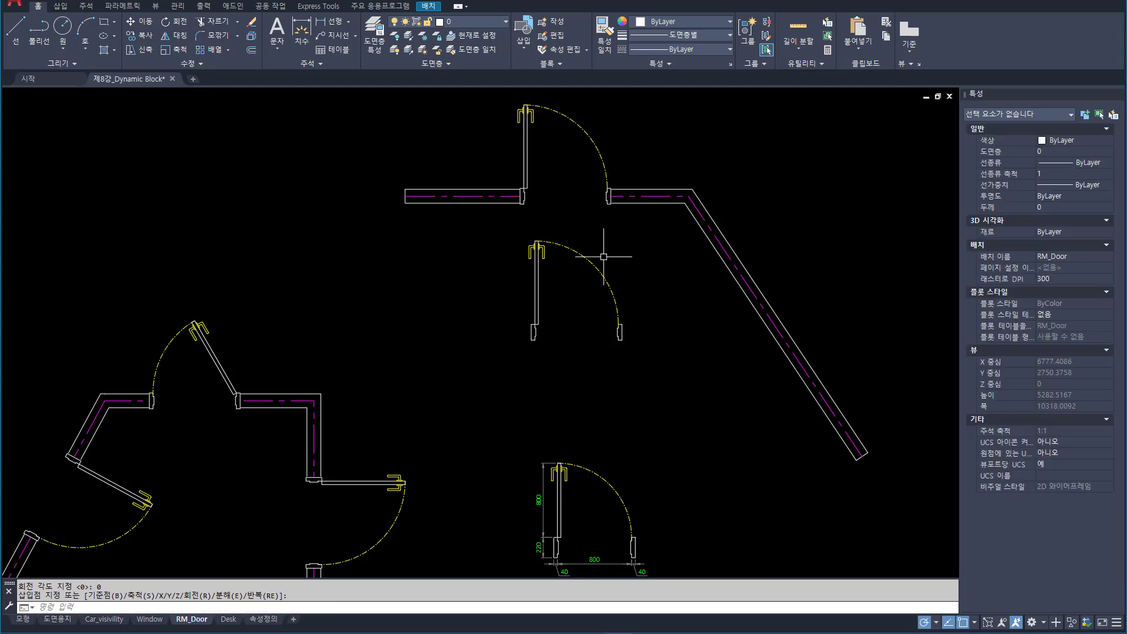
key(Escape)
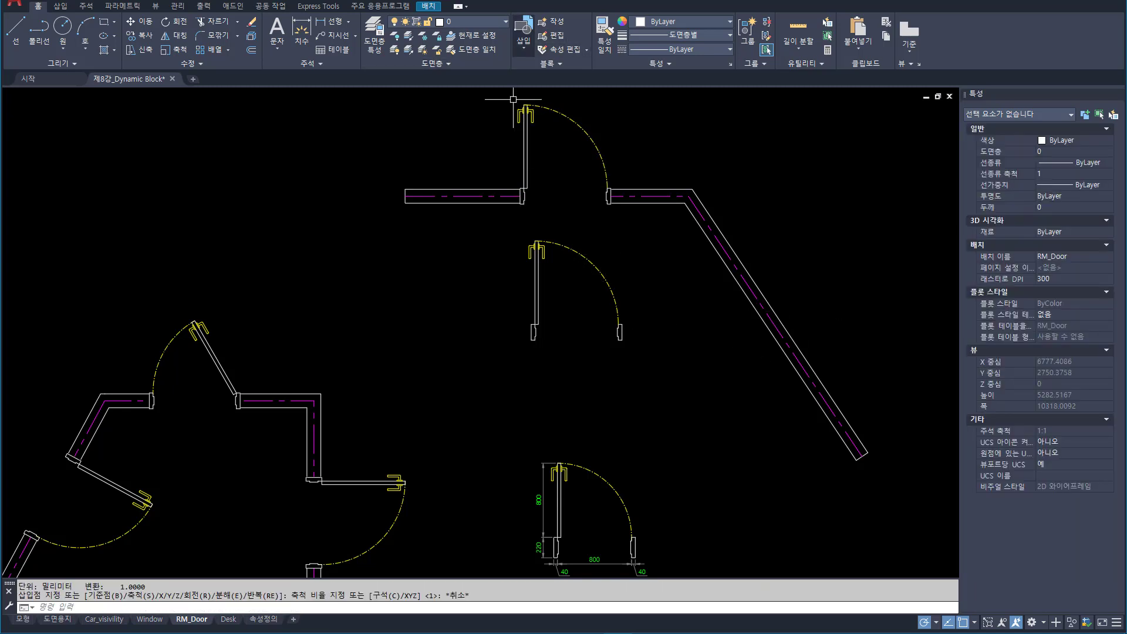
Insert another block d on the diagonal wall segment, aligned to its centreline.
click(523, 33)
click(347, 82)
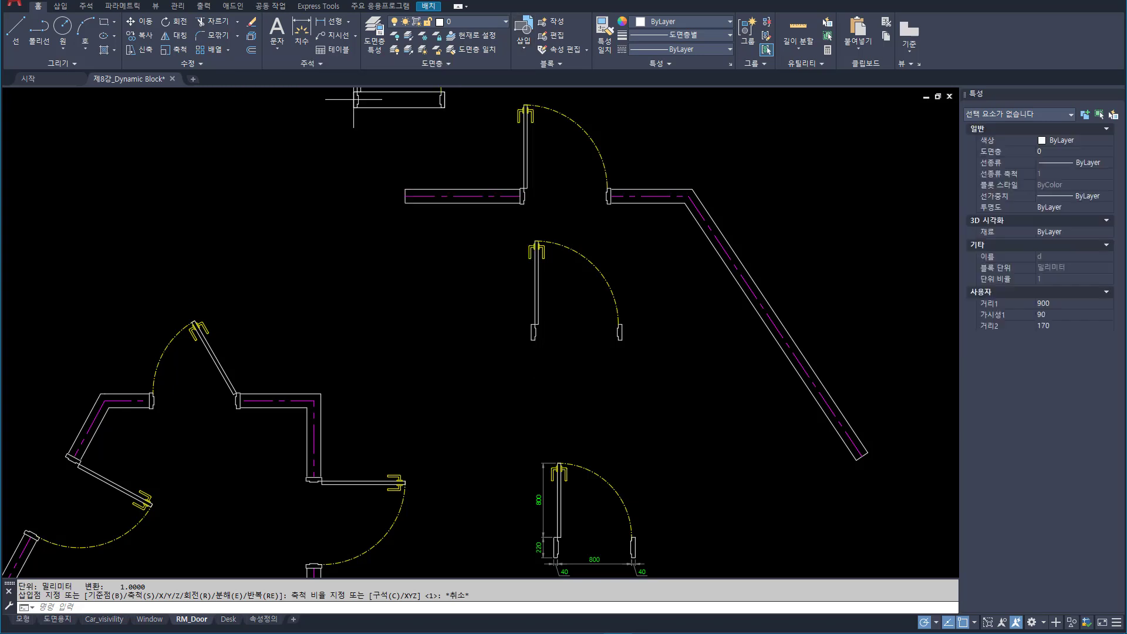
click(761, 306)
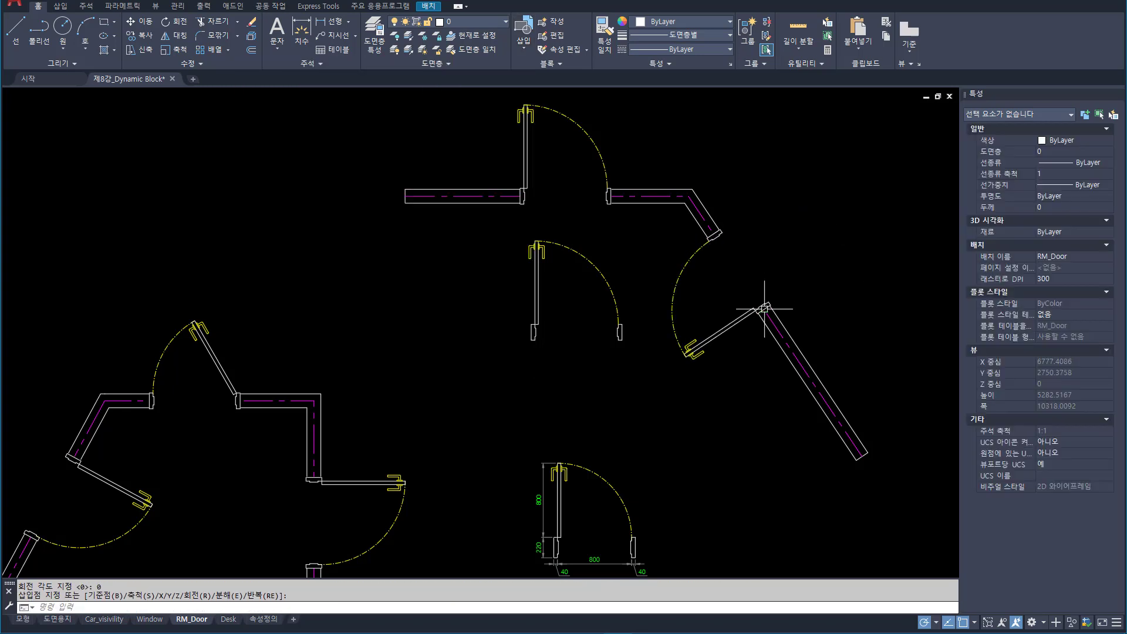
key(Escape)
Flip the door on the diagonal wall along its width so that its hinge side changes.
click(755, 354)
click(751, 292)
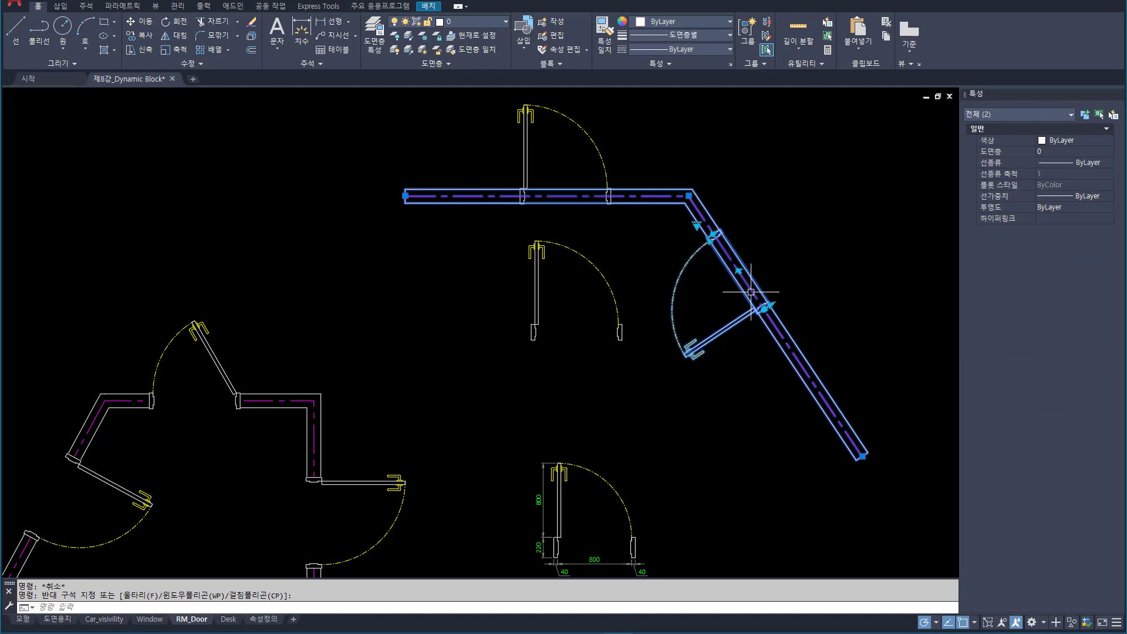
click(738, 270)
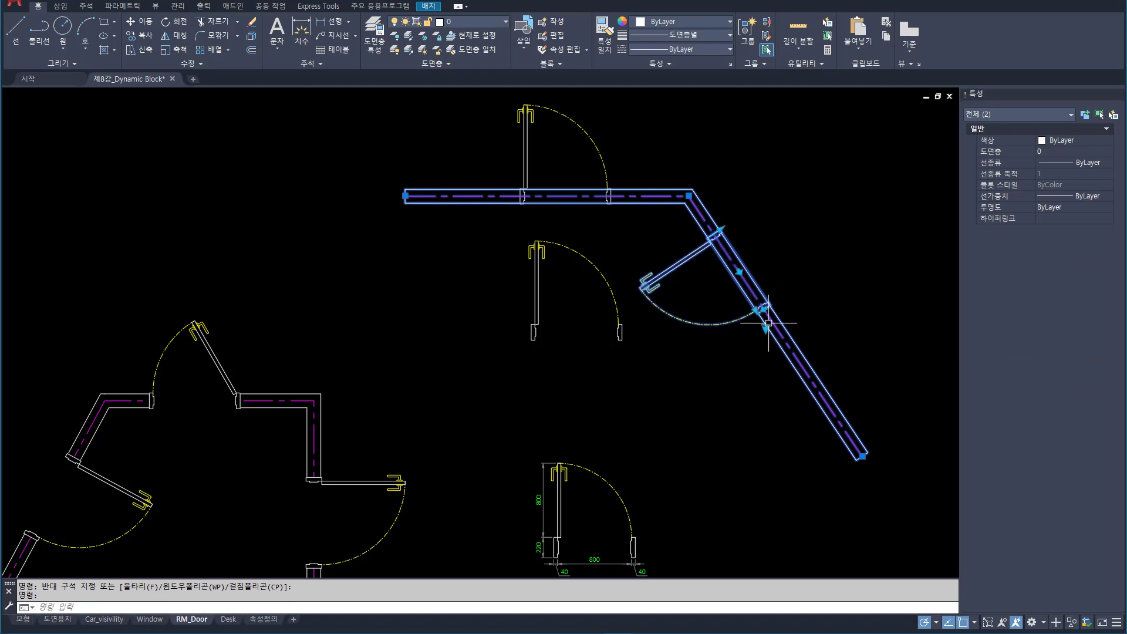
scroll(763, 306, up, 2)
key(Escape)
scroll(629, 318, down, 4)
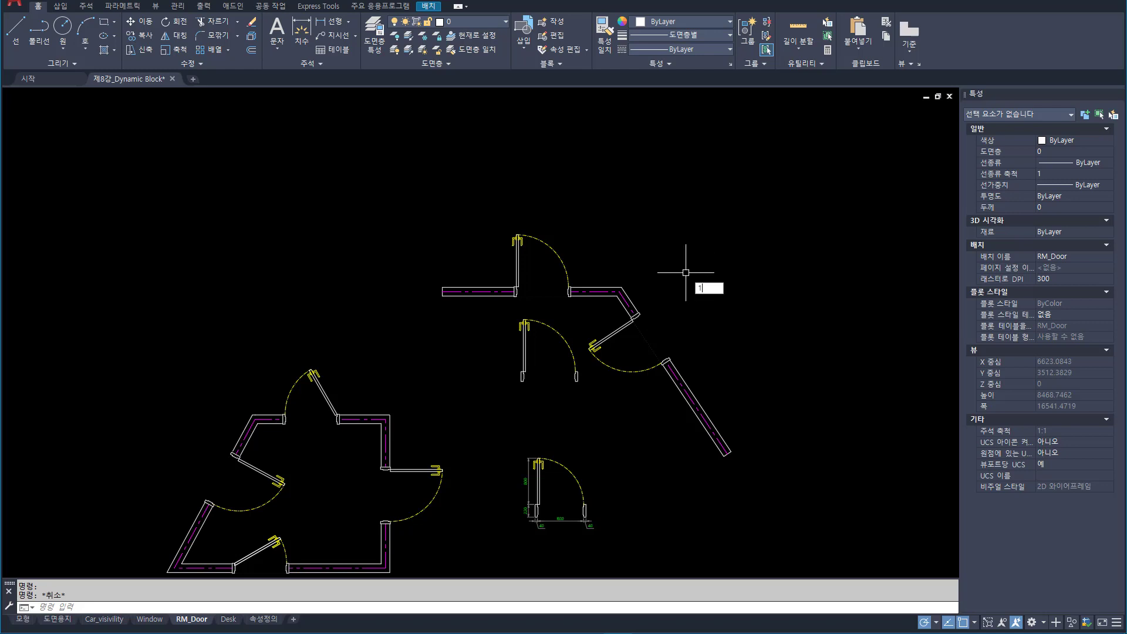
Draw a horizontal multiline wall about 5196 long at scale 200 above the other walls.
text(l)
key(Return)
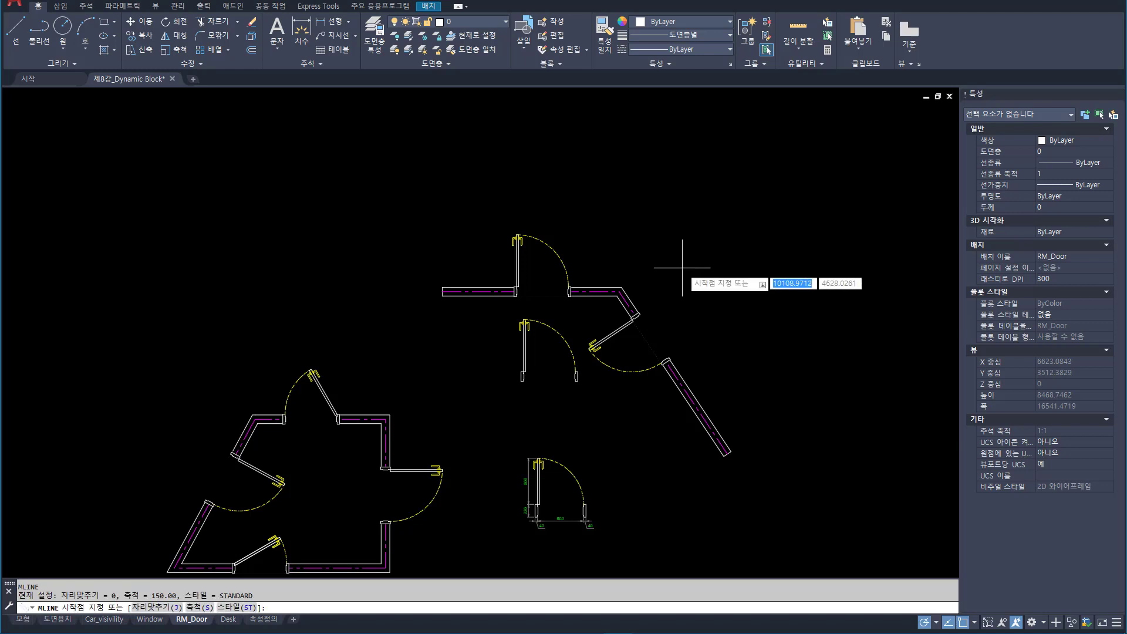
text(s)
key(Return)
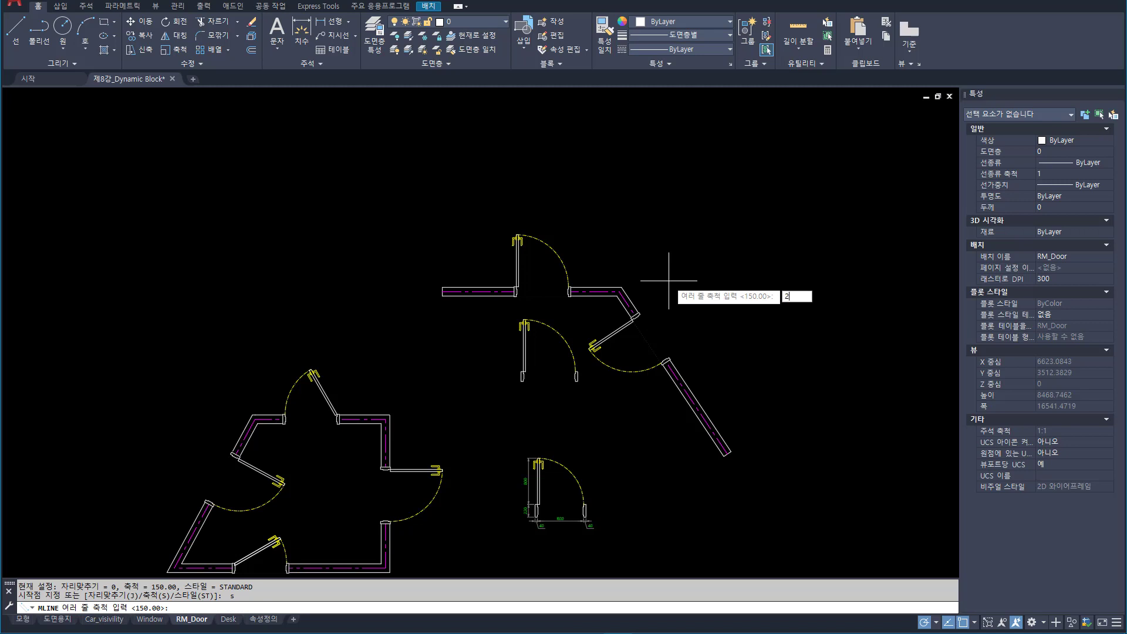
key(Return)
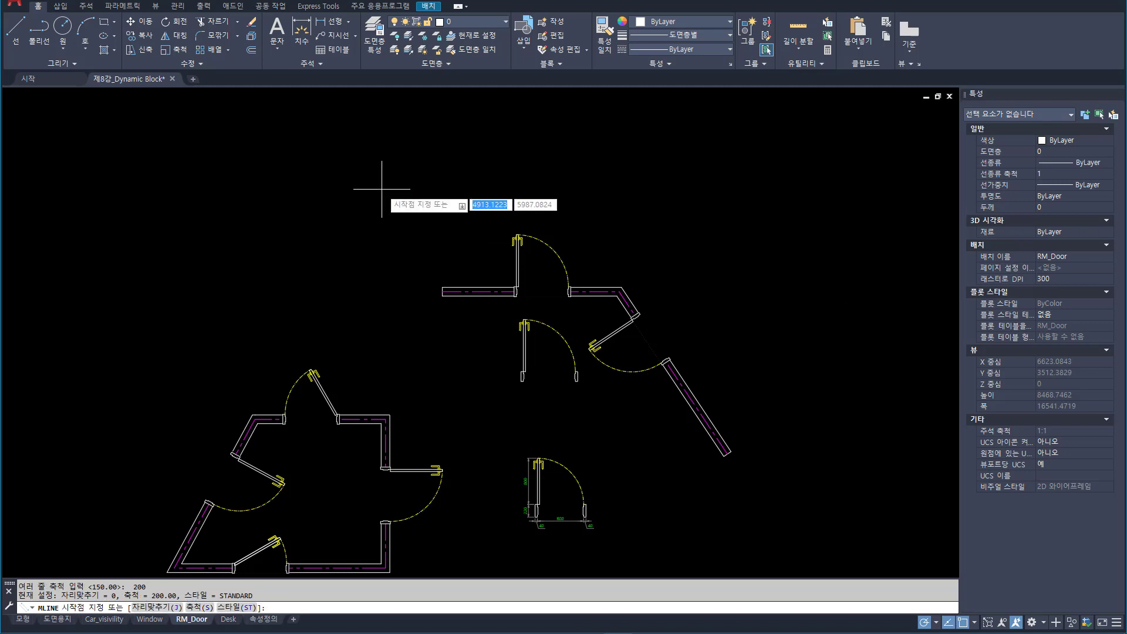
click(446, 200)
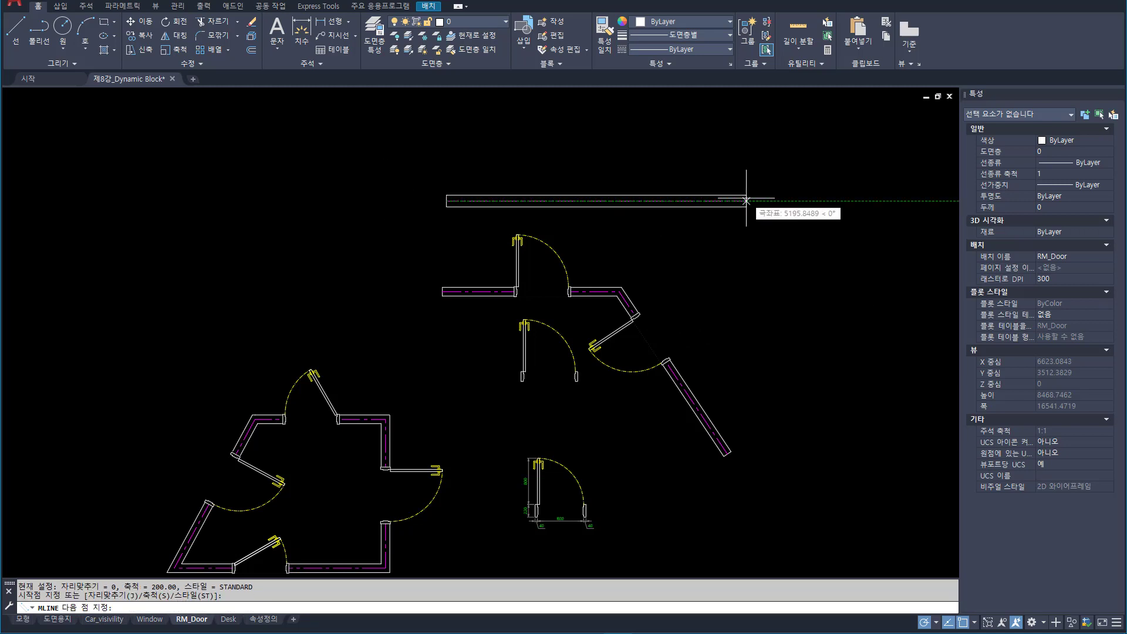
click(746, 199)
key(Return)
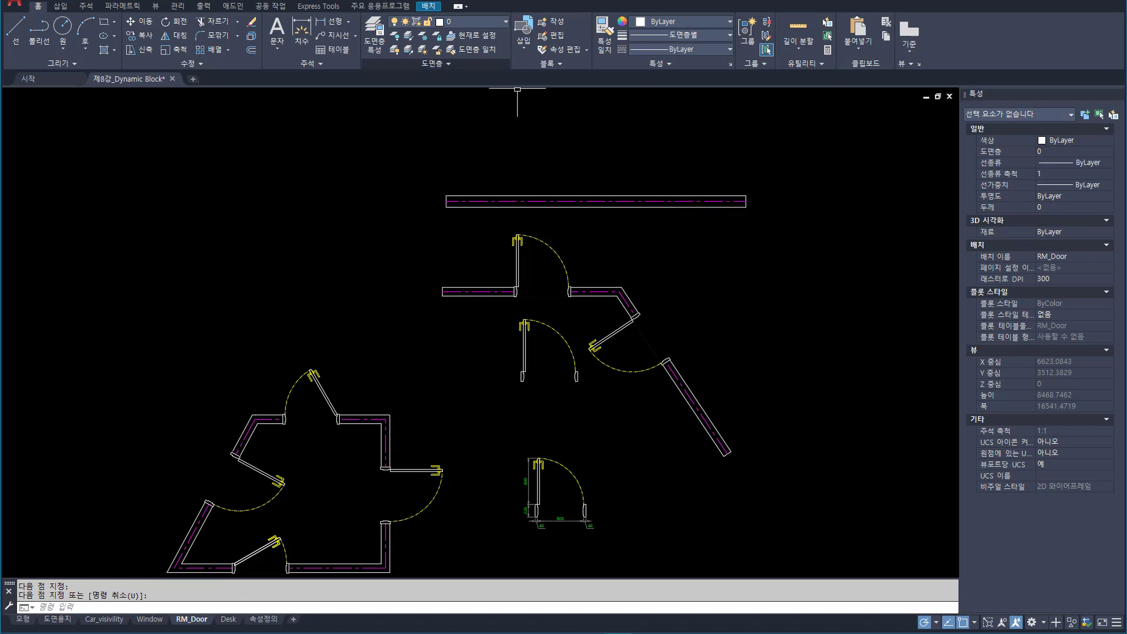
Insert block d in the empty area to the right of the diagonal wall.
click(523, 32)
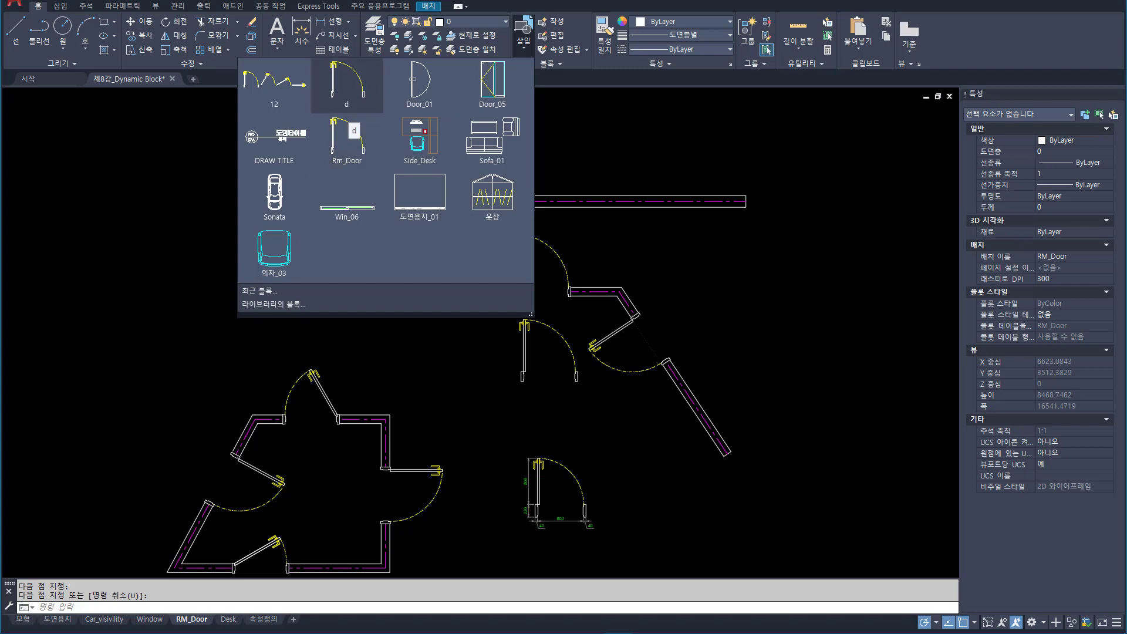
click(347, 103)
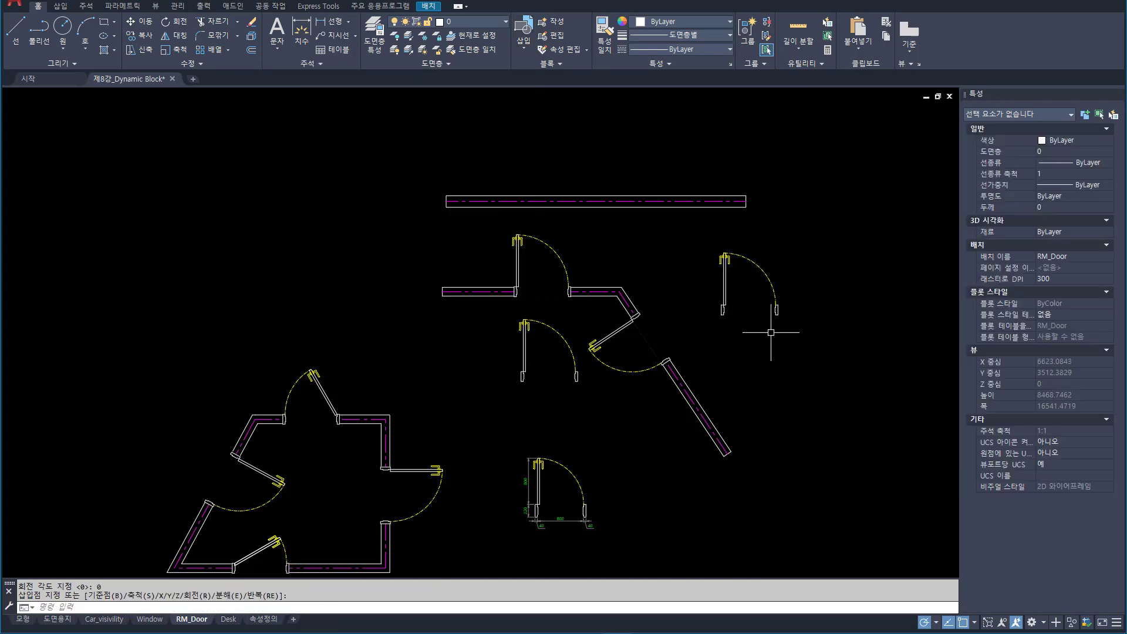
key(Escape)
Set the depth (거리2) of the newly inserted door to 220.
click(754, 356)
click(722, 294)
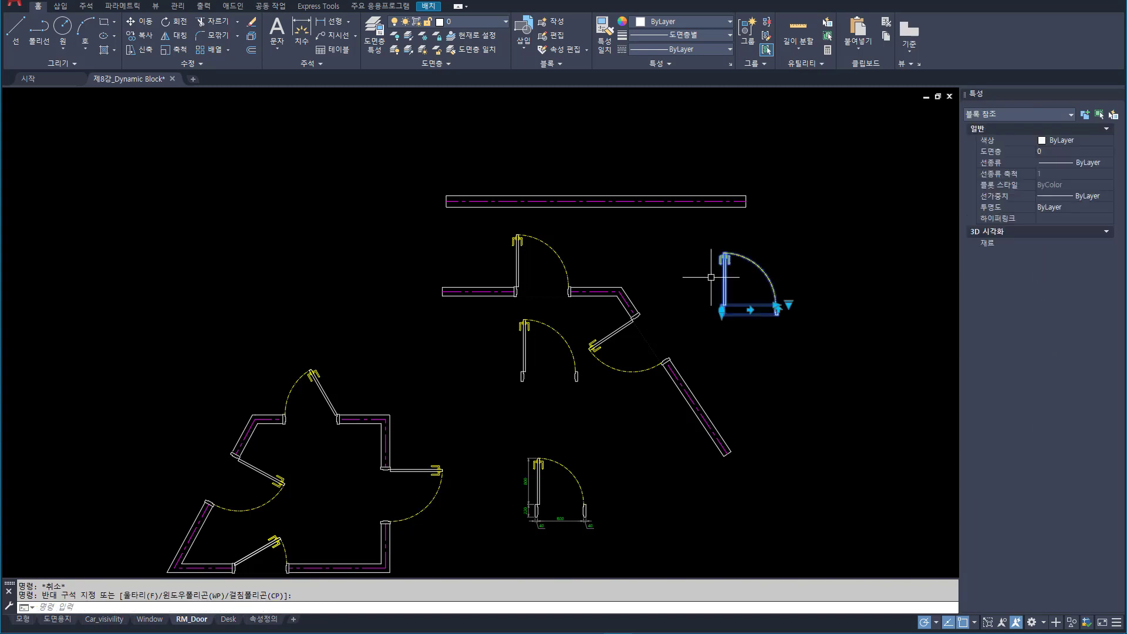
scroll(729, 327, up, 6)
click(679, 250)
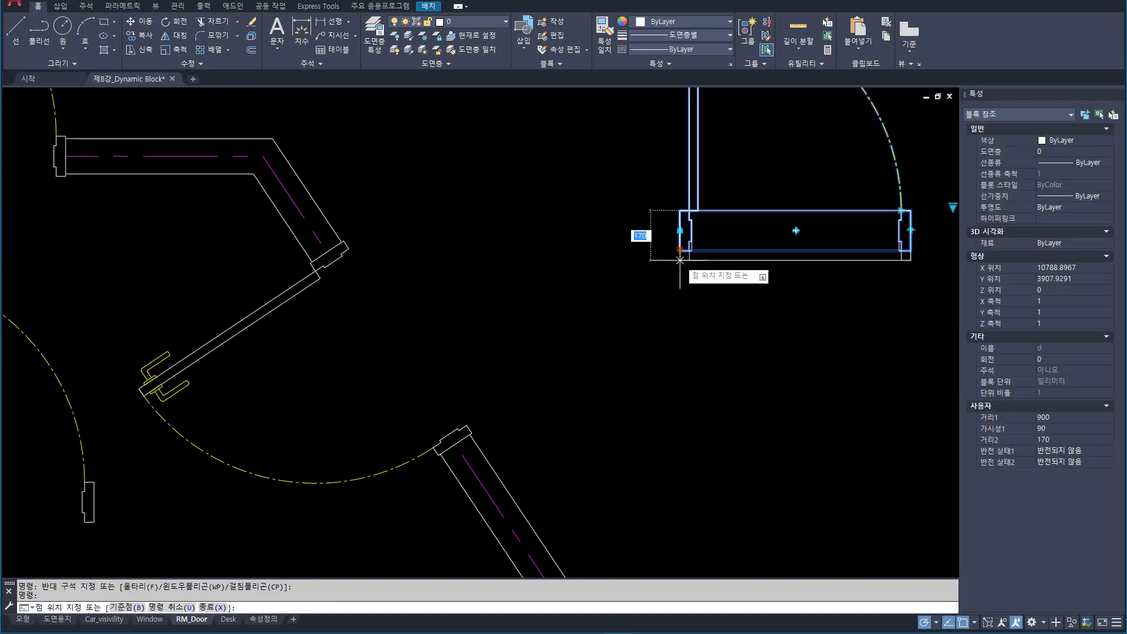
text(220)
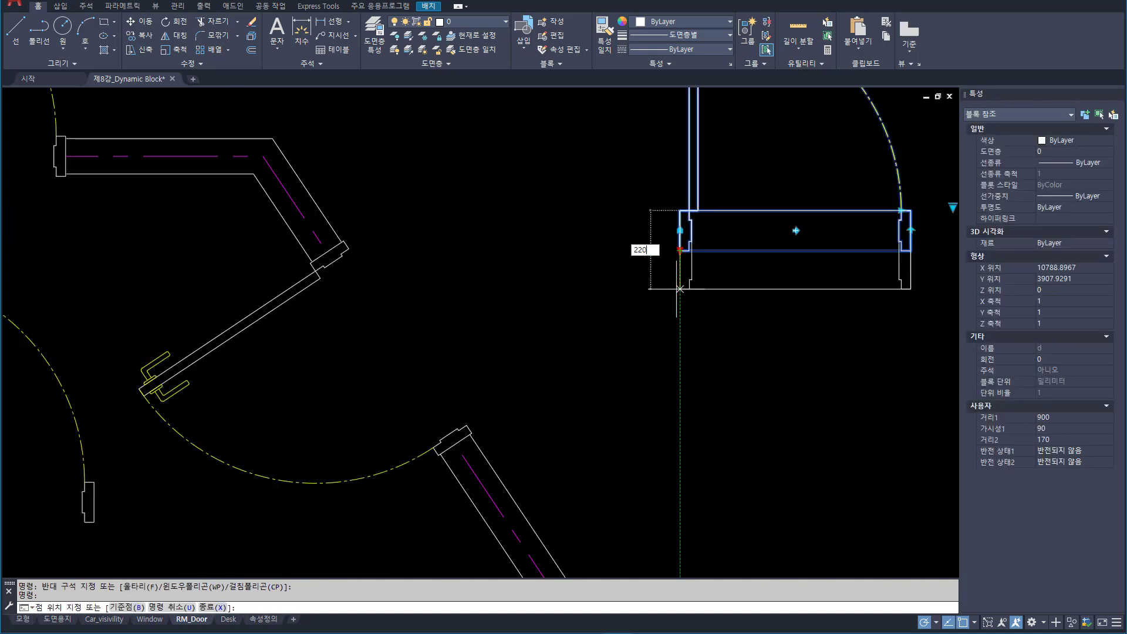
key(Return)
Move the 220-deep door onto the centreline of the scale-200 wall and check its fit.
click(680, 237)
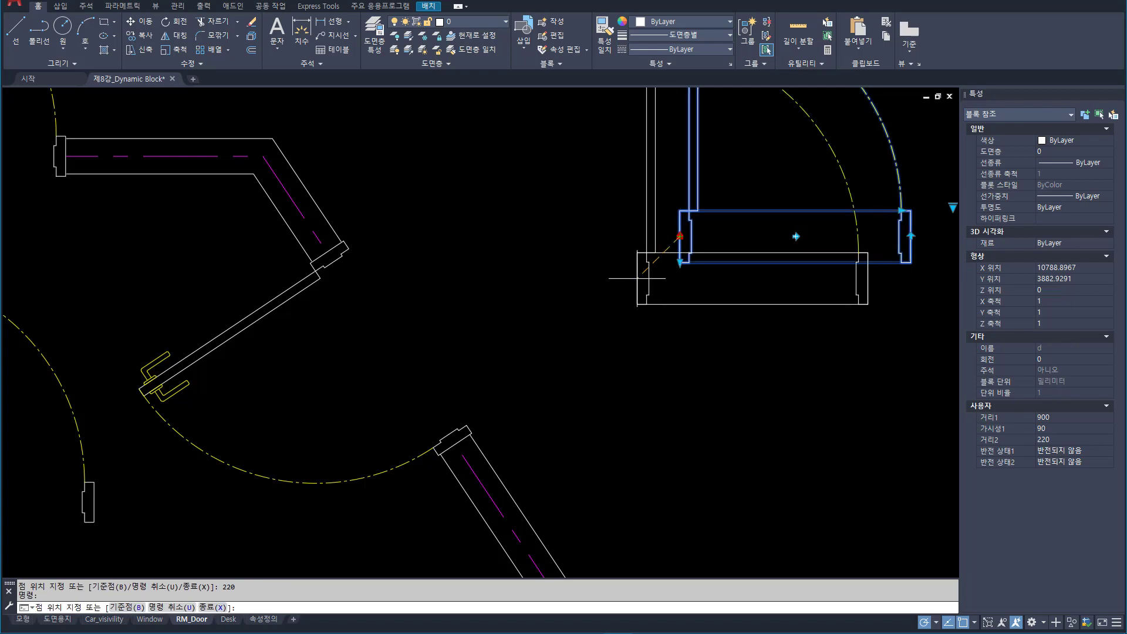
scroll(644, 329, down, 4)
middle_drag(556, 189, 582, 364)
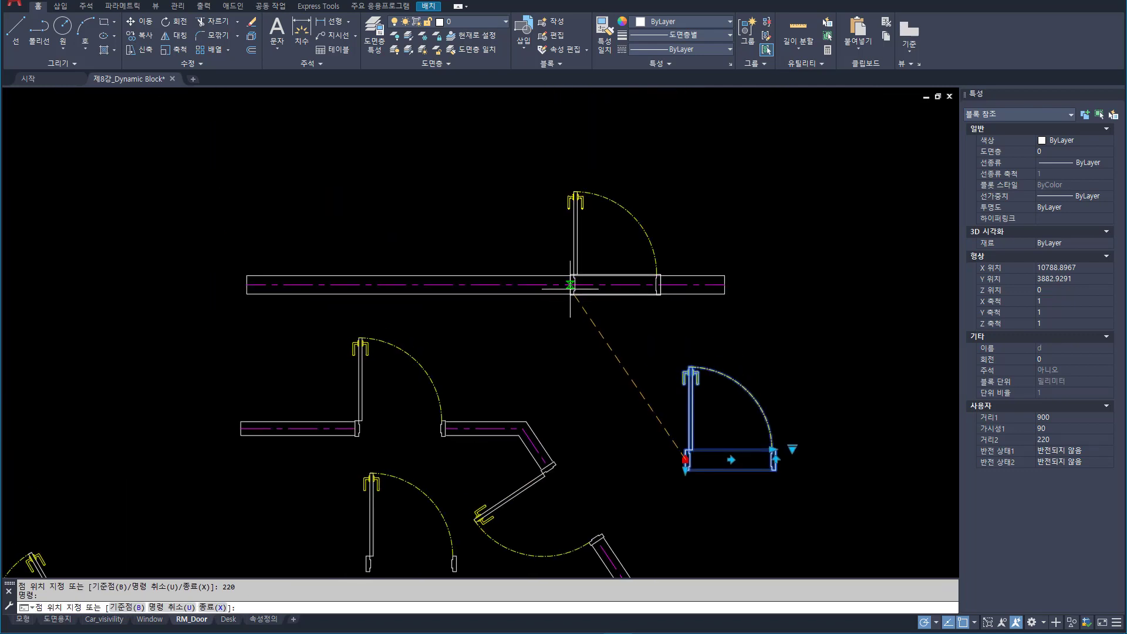
click(569, 285)
key(Escape)
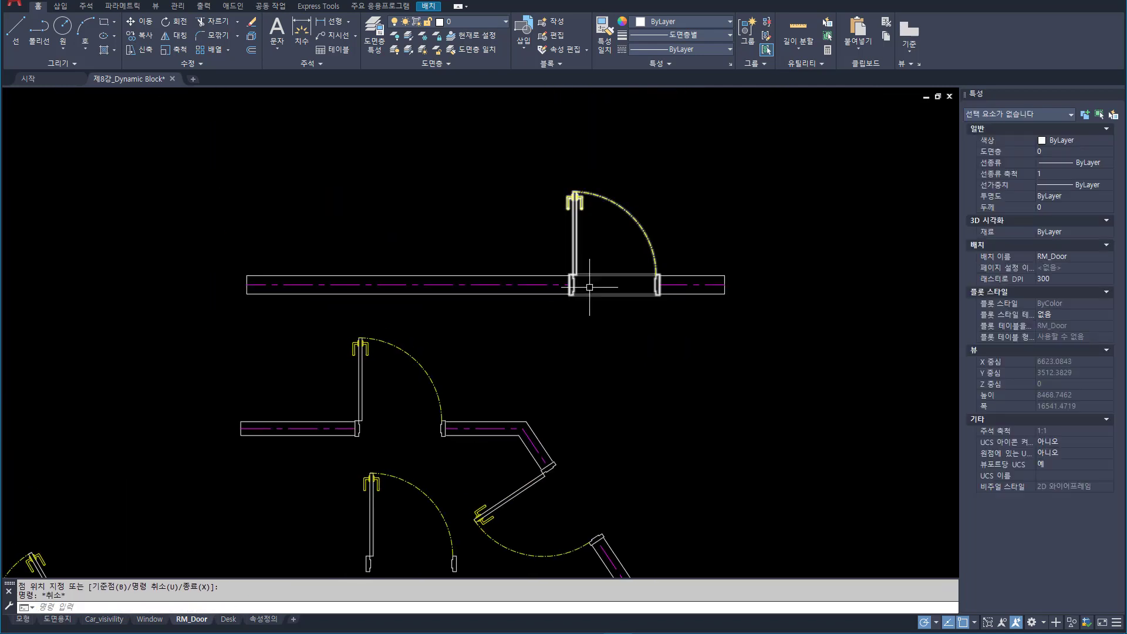
scroll(589, 287, up, 6)
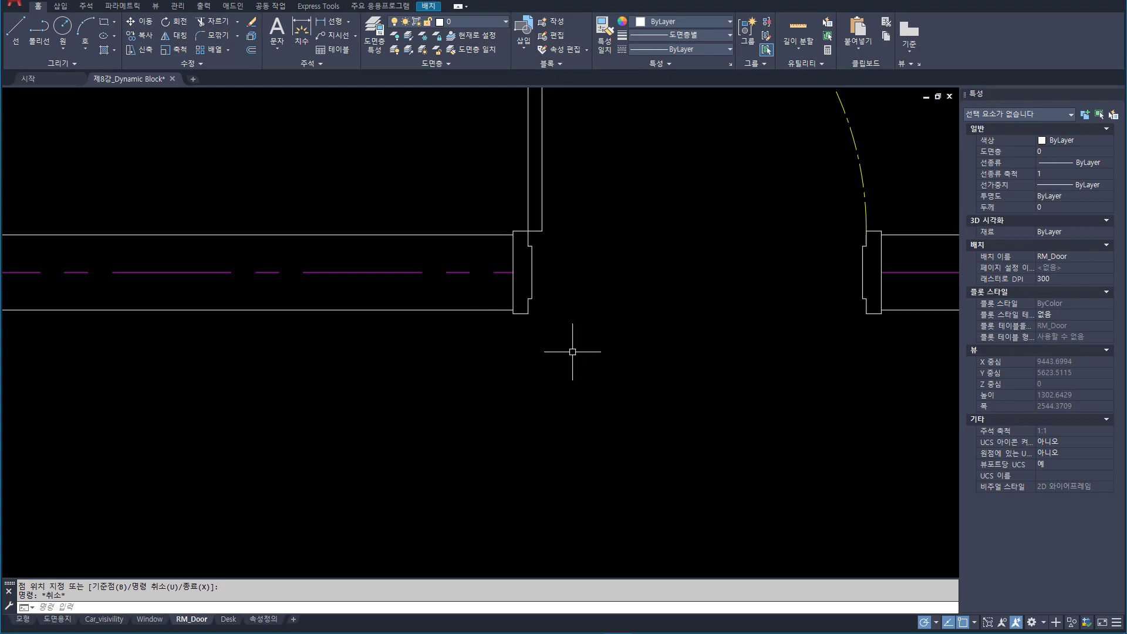
text(z)
key(Return)
text(e)
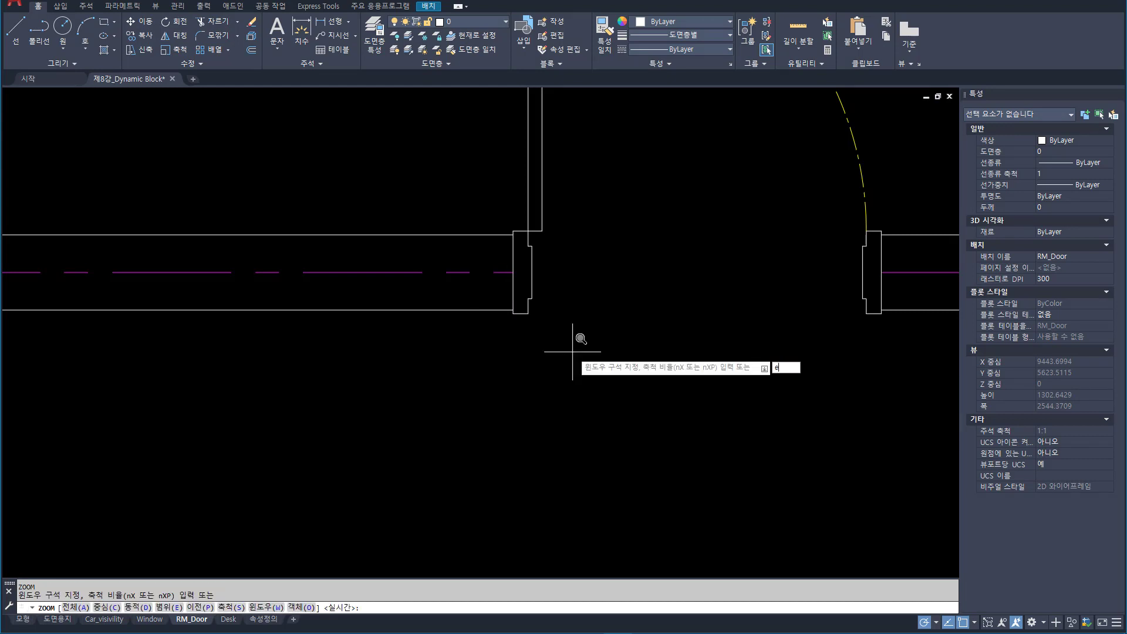
key(Return)
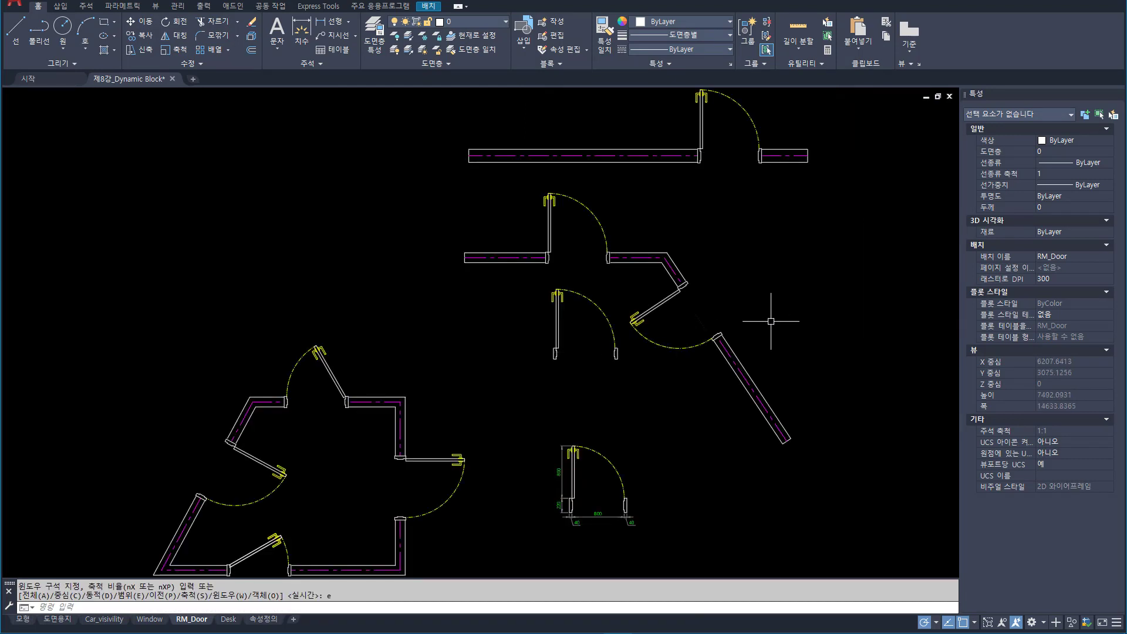